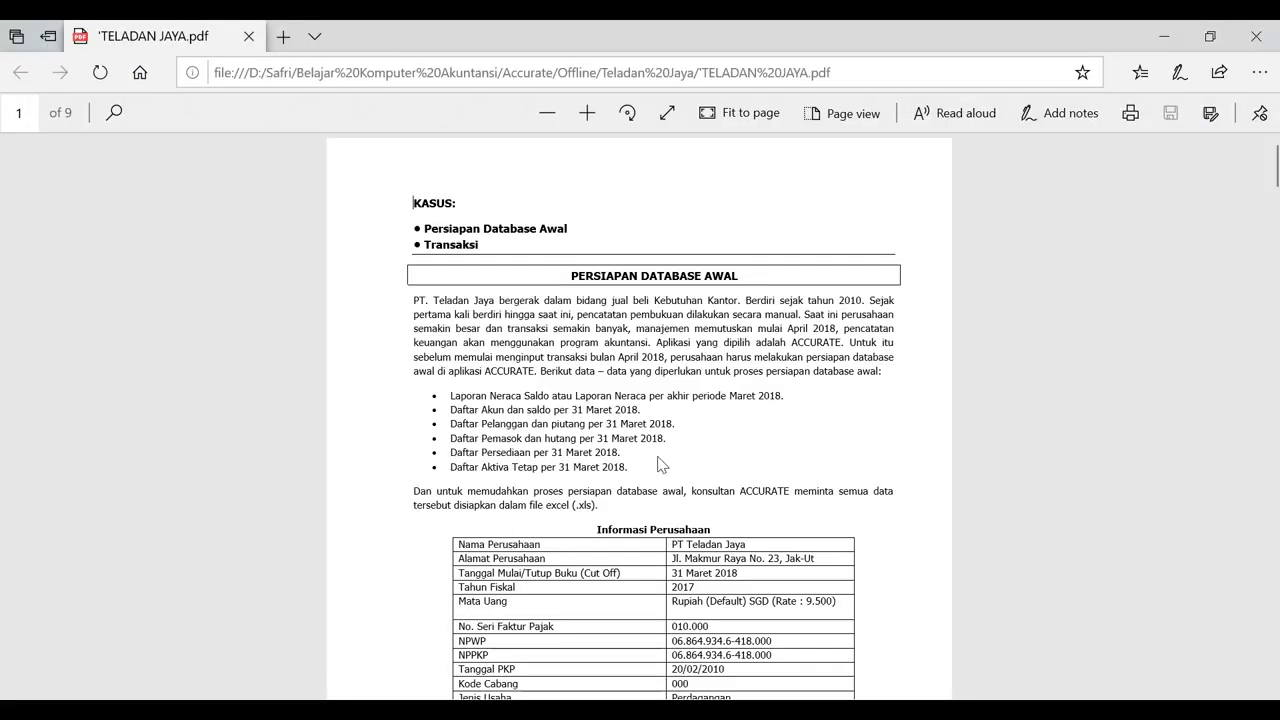
- Scroll through pages 1–4 of the case PDF: company details, trial balance and customer terms
{"action": "scroll", "coordinate": [716, 437], "scroll_direction": "down", "scroll_amount": 7}
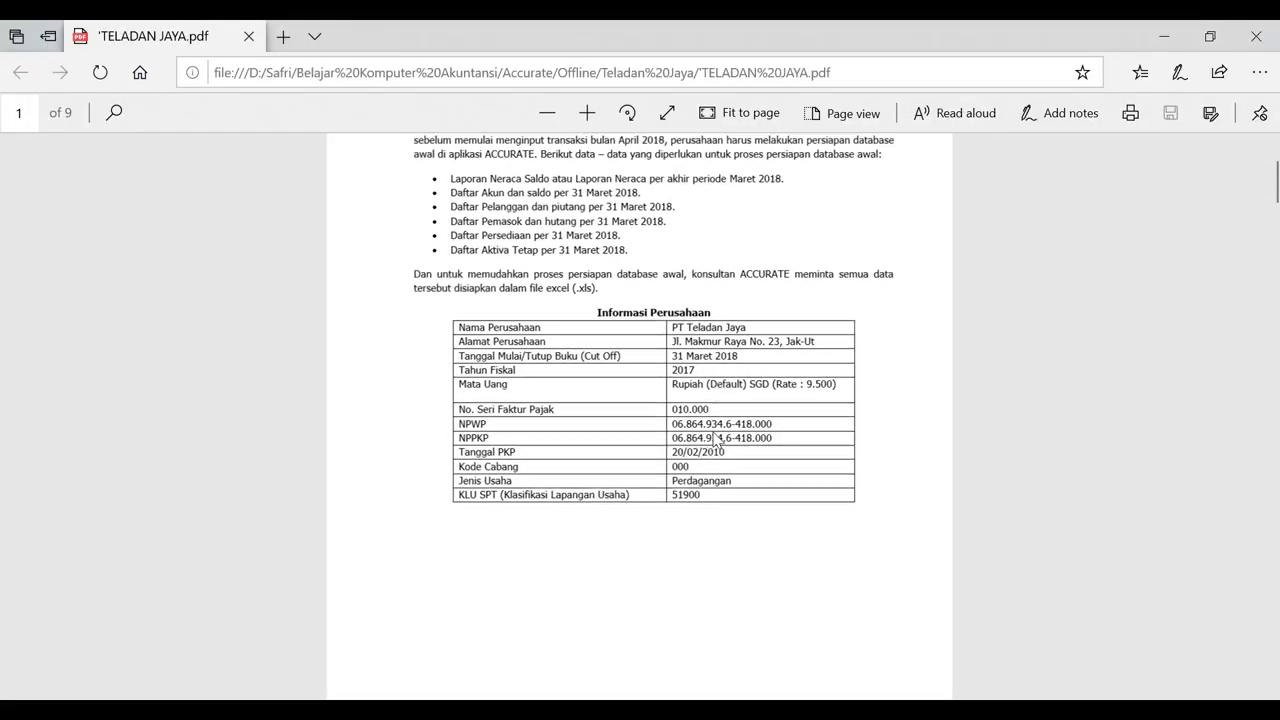
{"action": "scroll", "coordinate": [716, 437], "scroll_direction": "down", "scroll_amount": 10}
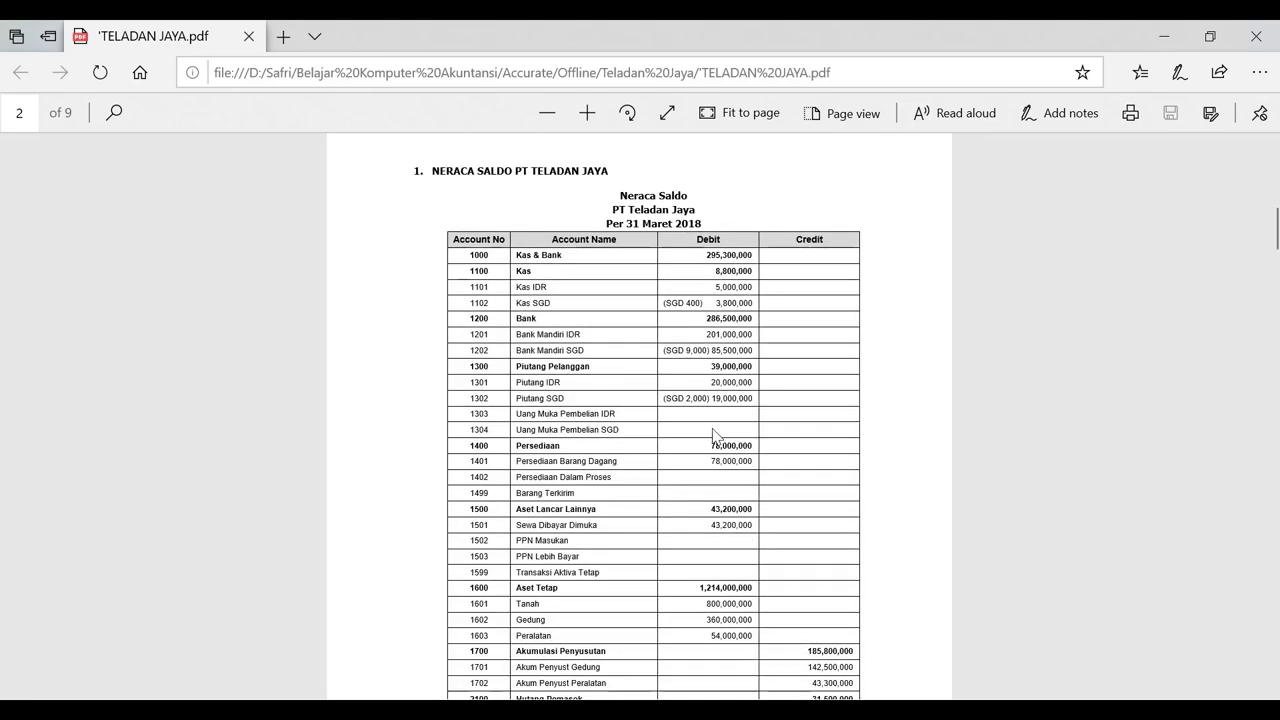
{"action": "scroll", "coordinate": [712, 427], "scroll_direction": "down", "scroll_amount": 12}
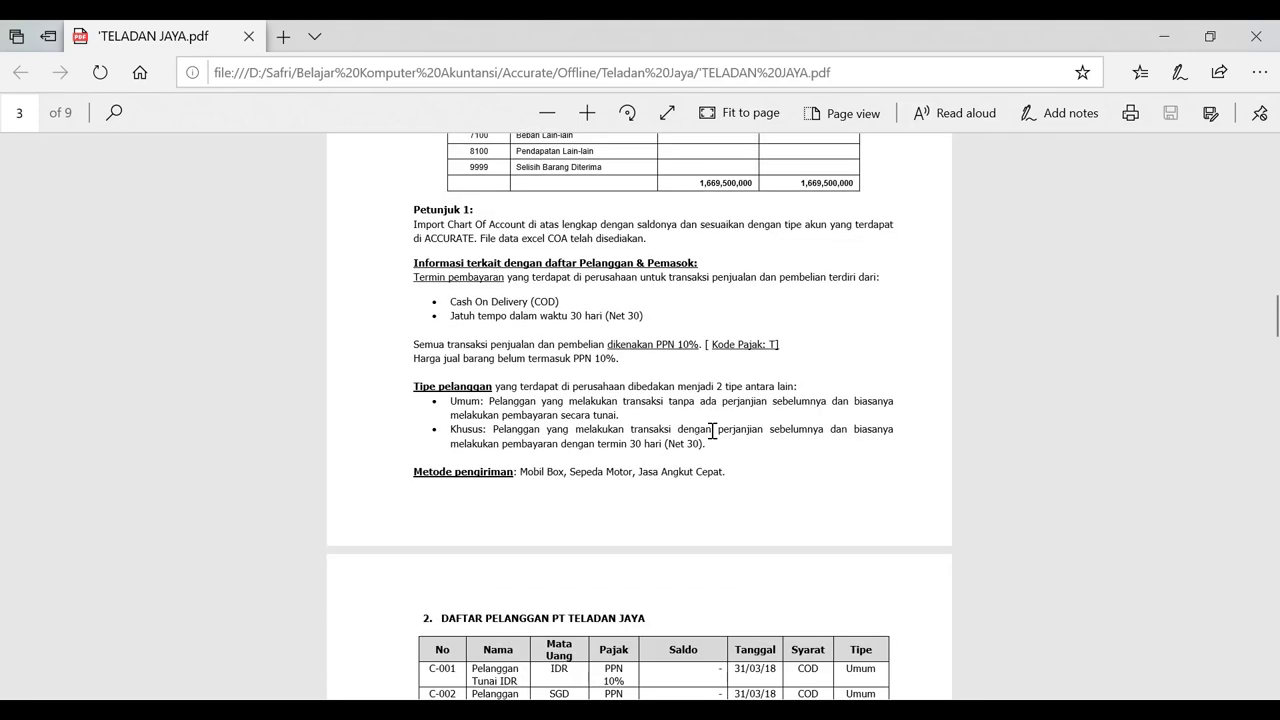
{"action": "scroll", "coordinate": [716, 440], "scroll_direction": "down", "scroll_amount": 12}
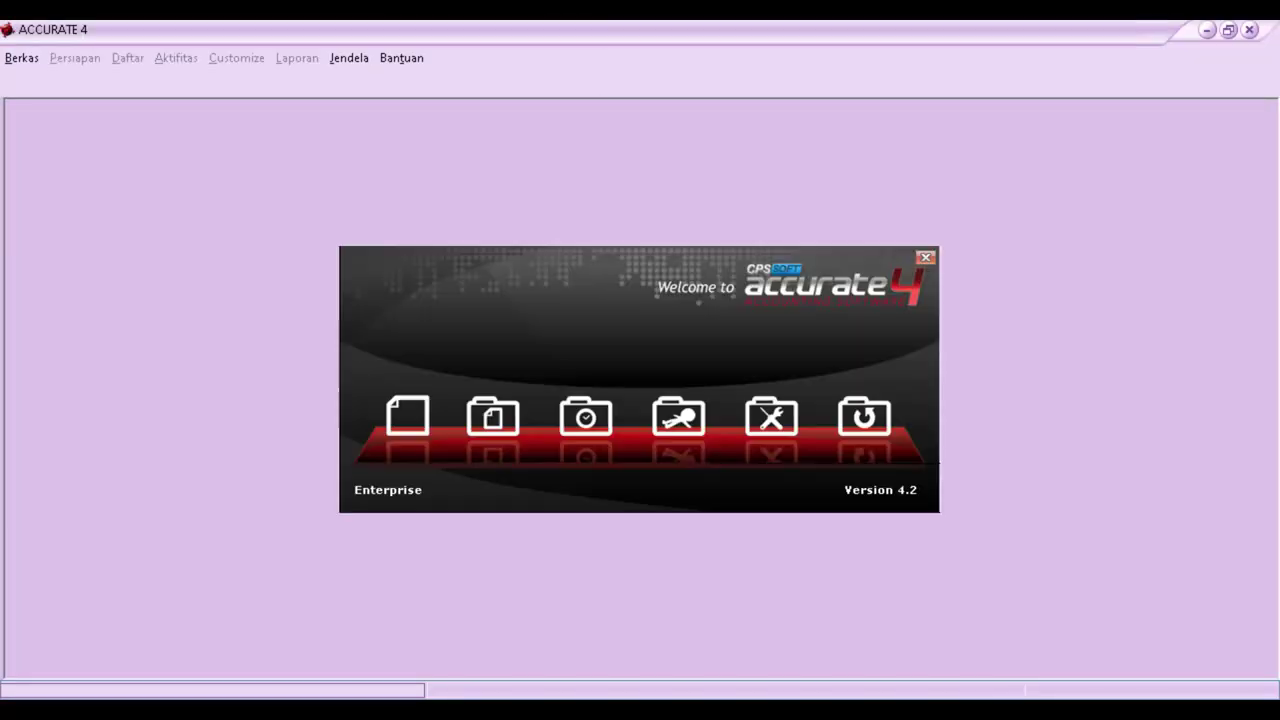
- Create a new local company database file named Teladan Jaya.gdb
{"action": "left_click", "coordinate": [407, 415]}
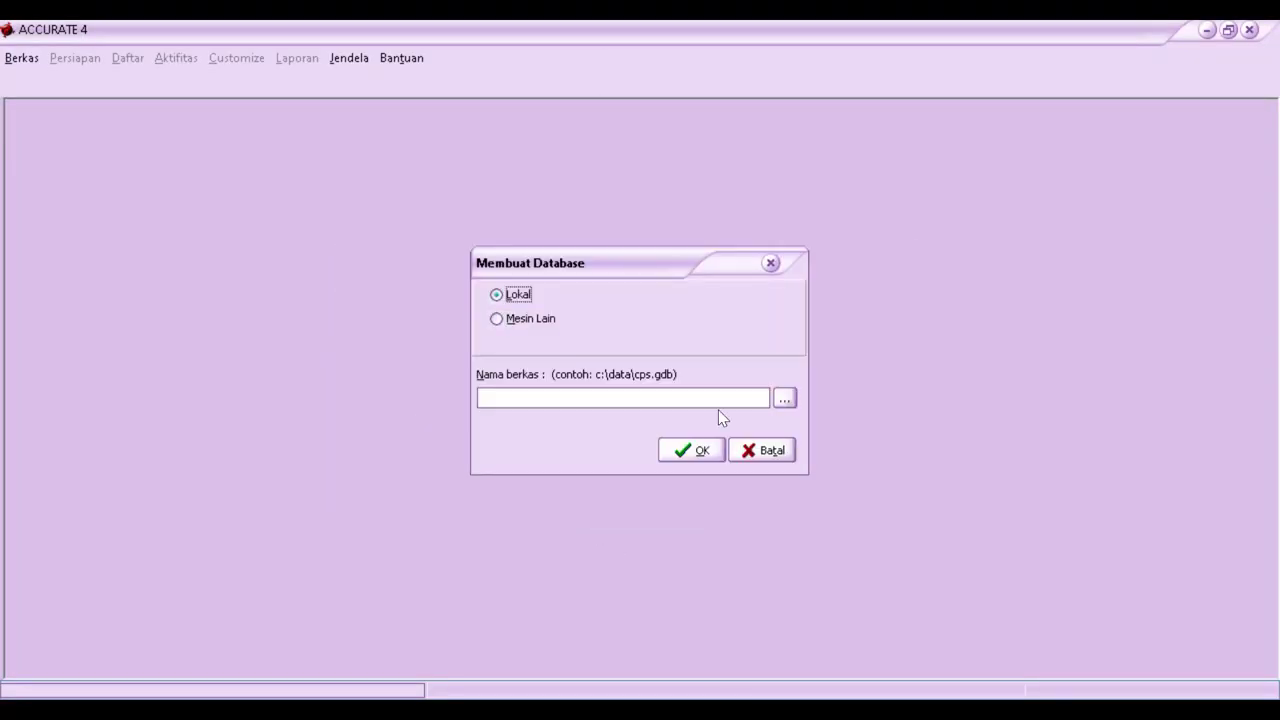
{"action": "left_click", "coordinate": [785, 399]}
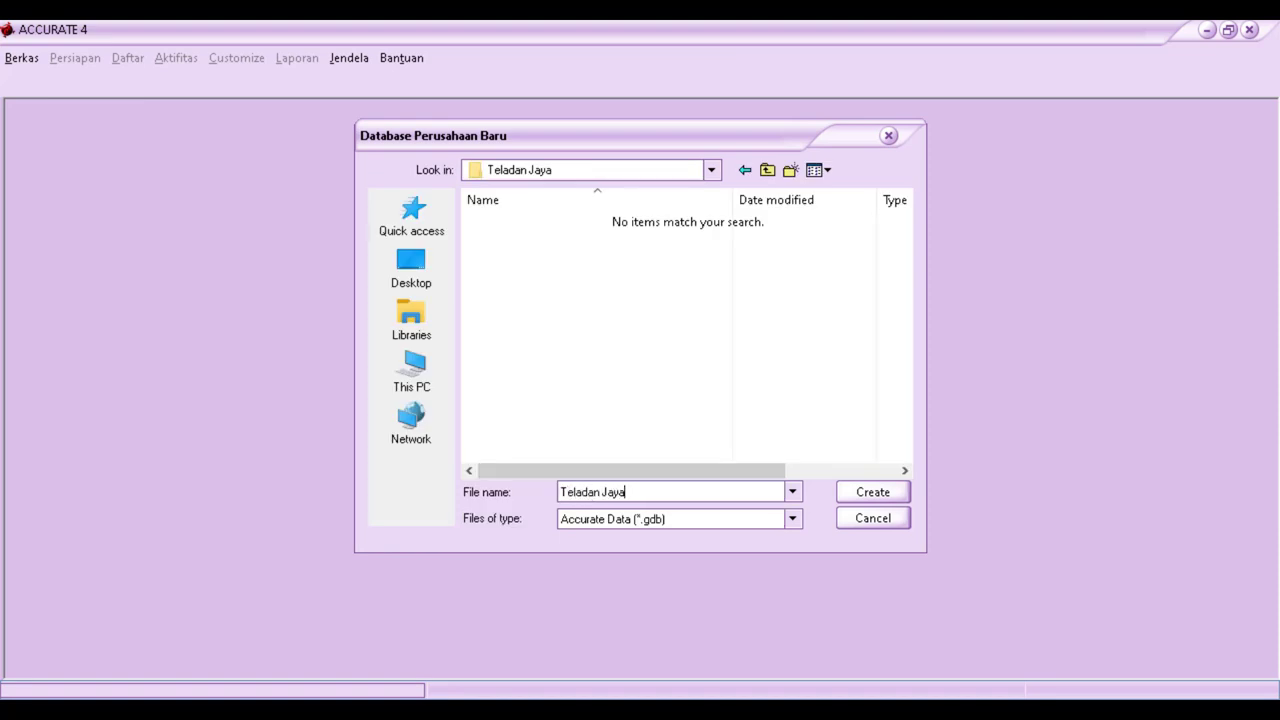
{"action": "left_click", "coordinate": [866, 492]}
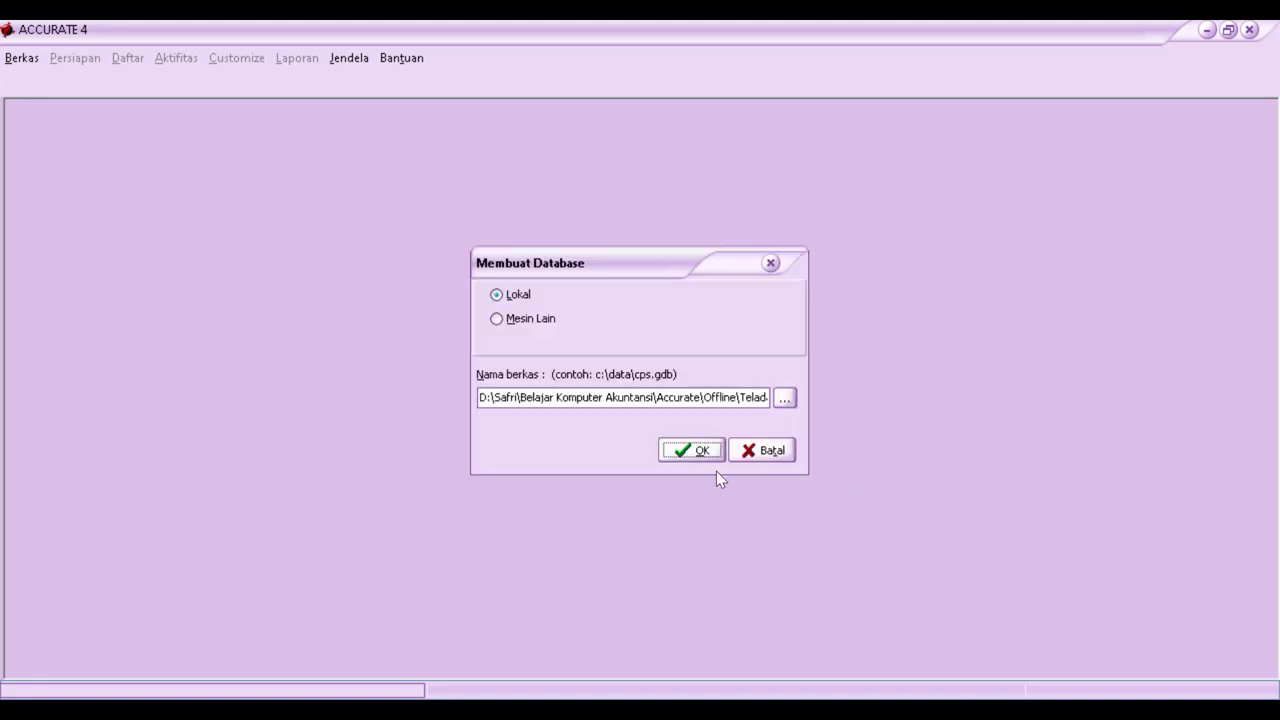
{"action": "left_click", "coordinate": [697, 451]}
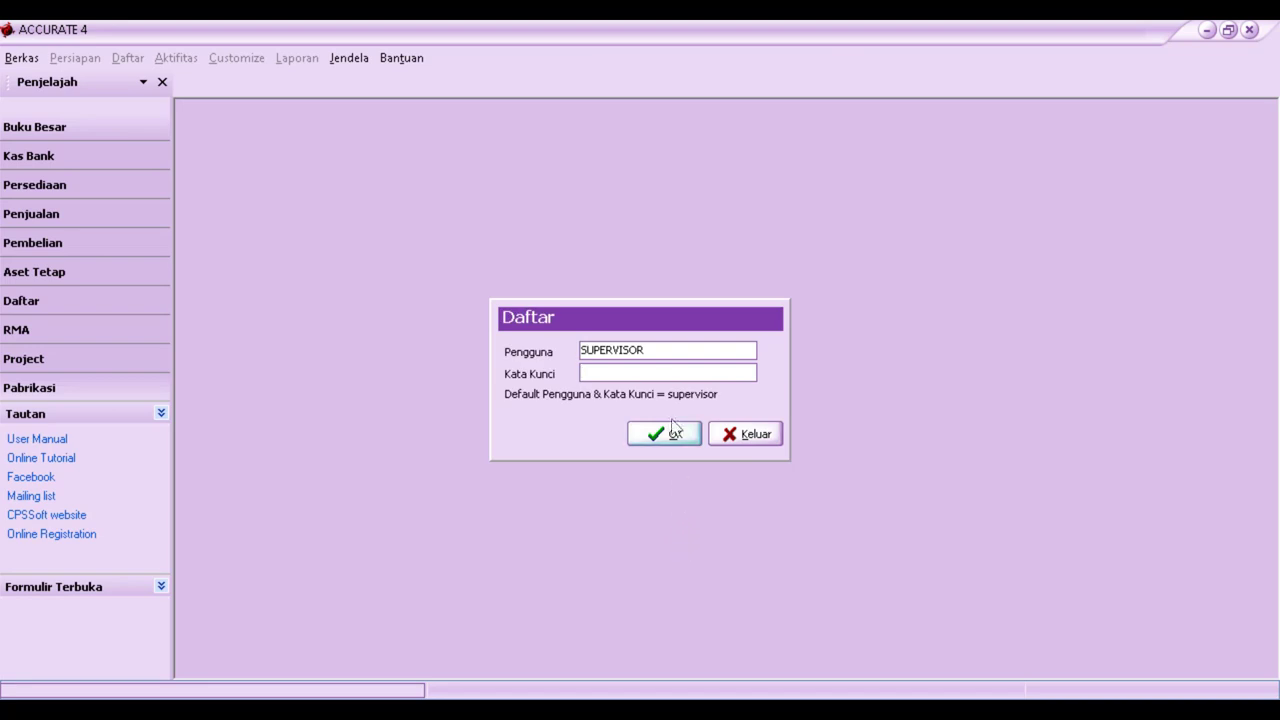
- Log in as the SUPERVISOR user and choose the Persiapan Mahir advanced setup
{"action": "left_click_drag", "start_coordinate": [659, 358], "coordinate": [591, 337]}
{"action": "left_click", "coordinate": [613, 372]}
{"action": "type", "text": "supervisor"}
{"action": "left_click", "coordinate": [673, 437]}
{"action": "left_click", "coordinate": [622, 668]}
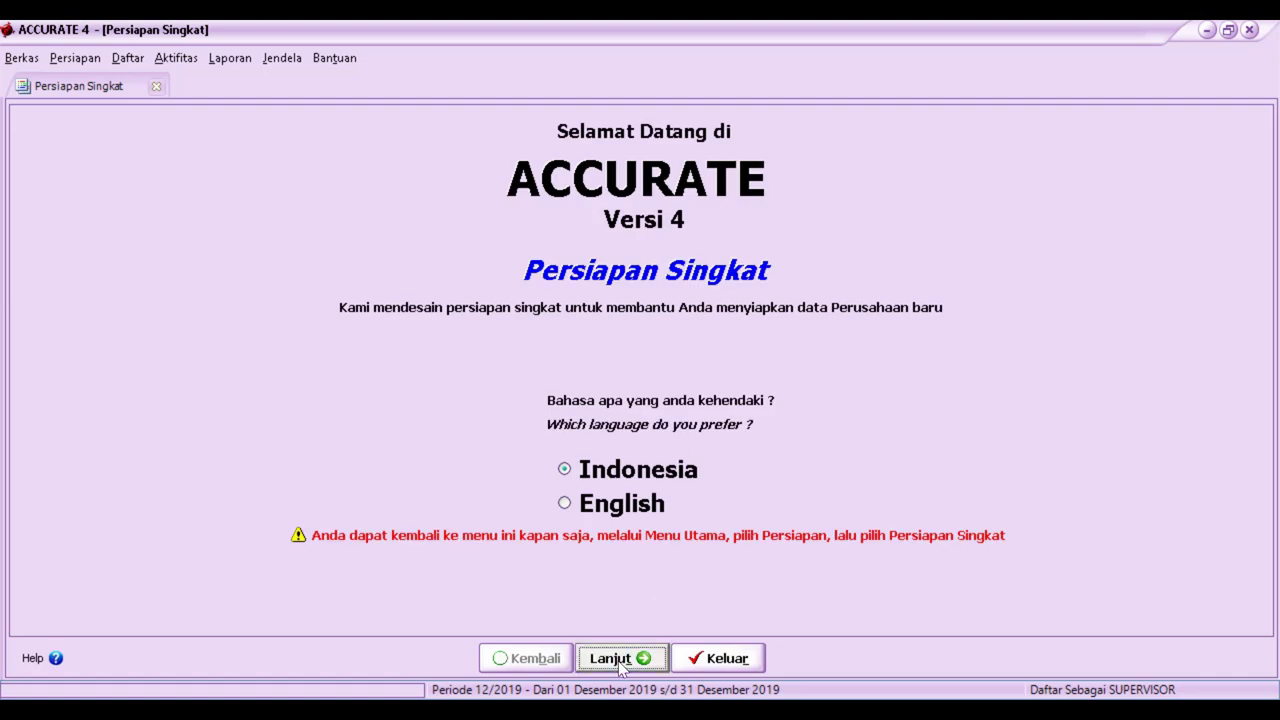
{"action": "left_click", "coordinate": [212, 388]}
{"action": "left_click", "coordinate": [620, 658]}
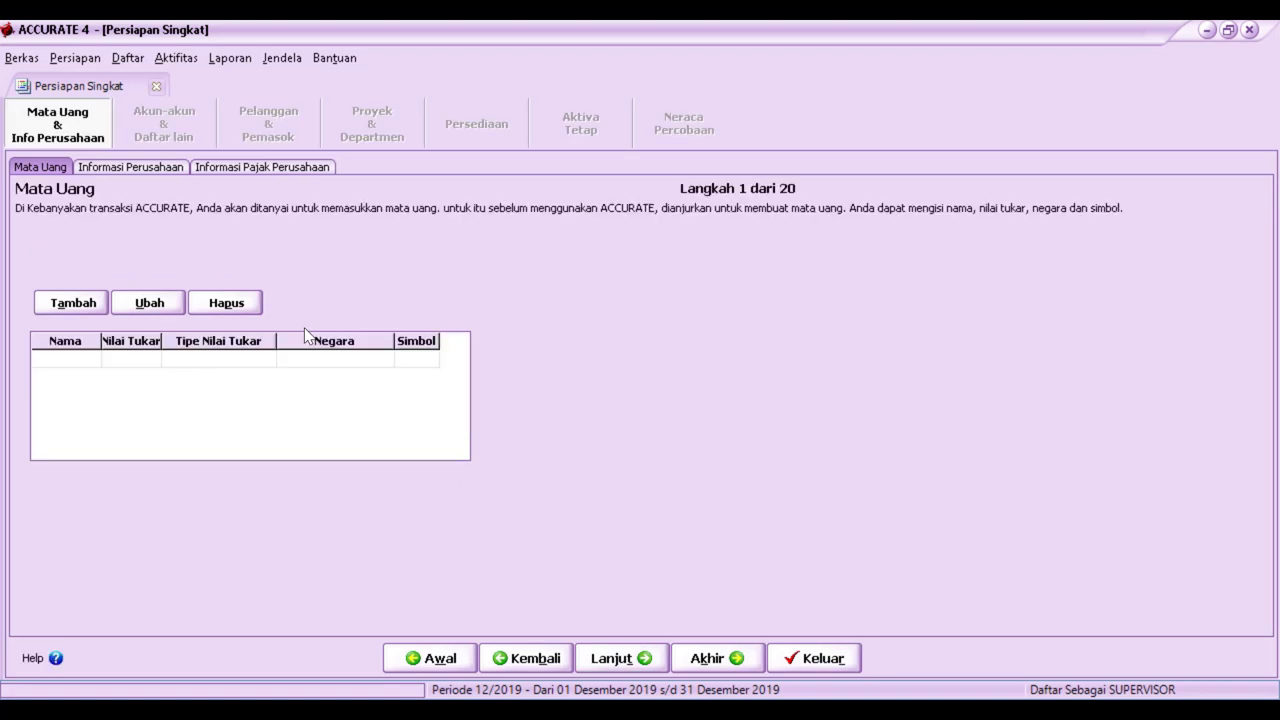
- Enter the IDR currency with rate 1, country Indonesia and symbol Rp
{"action": "left_click", "coordinate": [76, 358]}
{"action": "type", "text": "IDR"}
{"action": "key", "text": "Tab"}
{"action": "type", "text": "1"}
{"action": "key", "text": "Tab"}
{"action": "key", "text": "Tab"}
{"action": "type", "text": "Indonesia"}
{"action": "key", "text": "Tab"}
{"action": "type", "text": "R"}
{"action": "key", "text": "Return"}
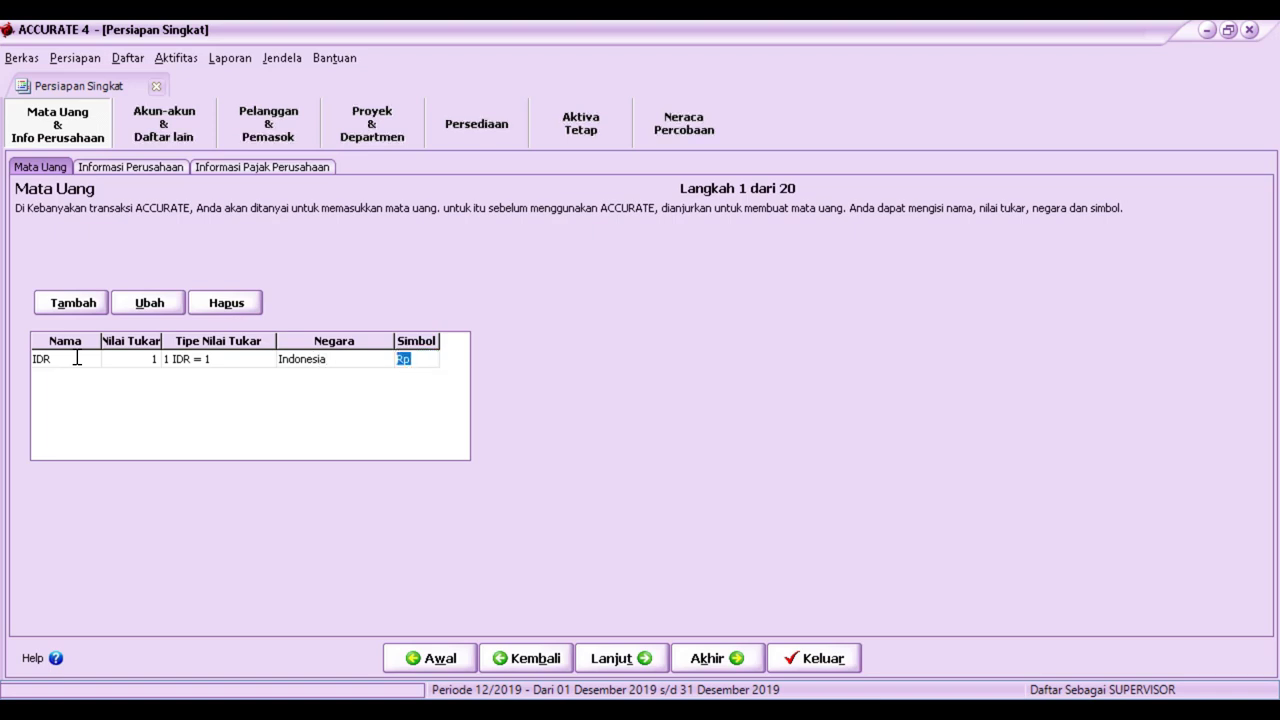
- Add the SGD currency at rate 9.500, country Singapura, symbol Sin$
{"action": "key", "text": "Down"}
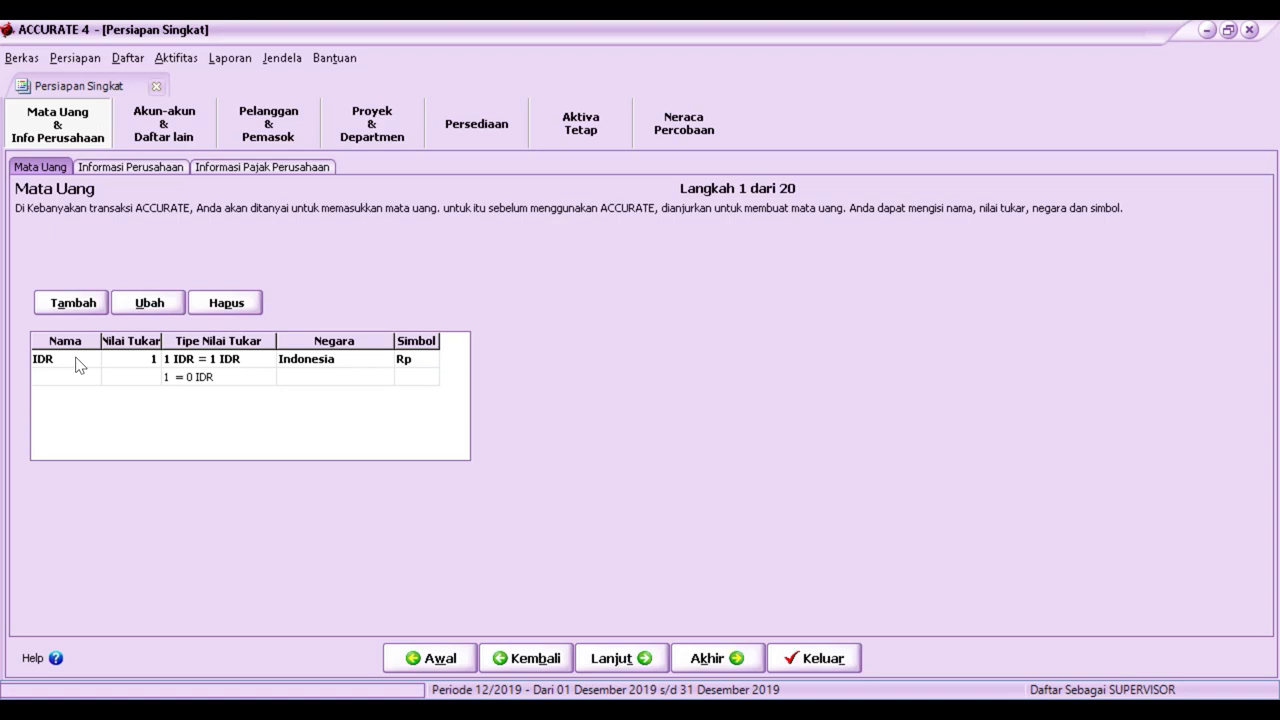
{"action": "key", "text": "Tab"}
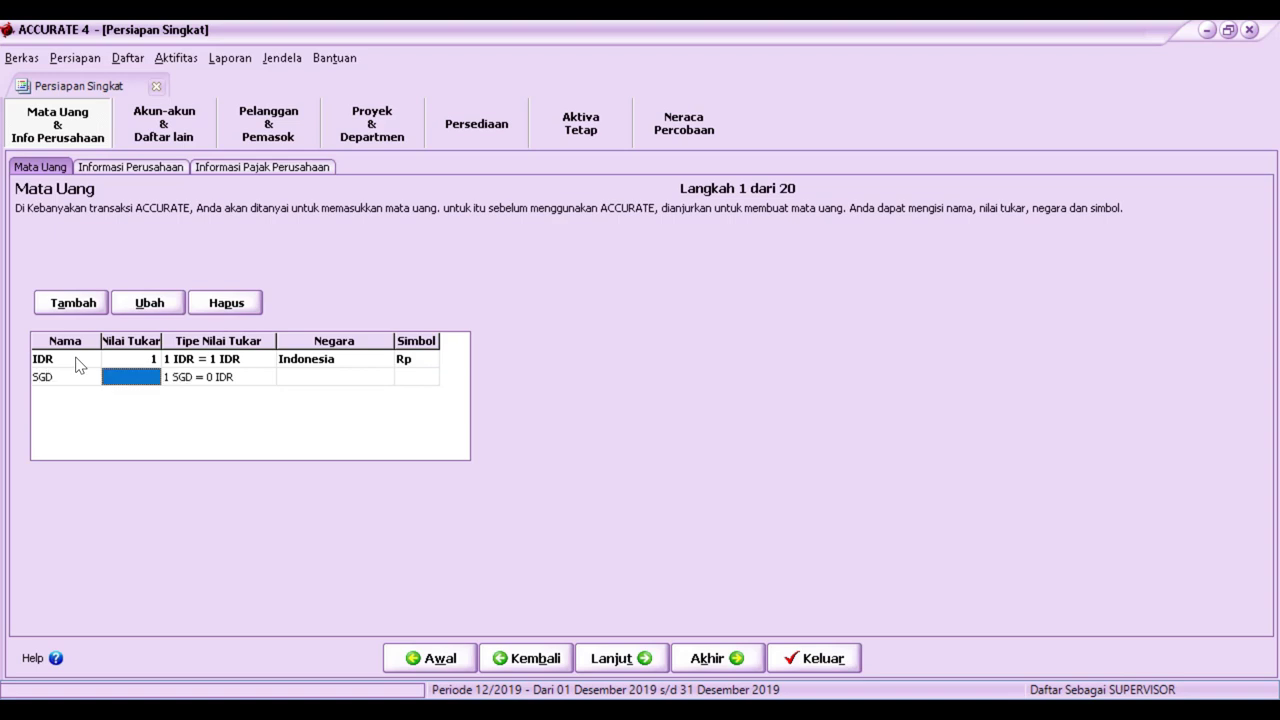
{"action": "type", "text": "9"}
{"action": "key", "text": "Tab"}
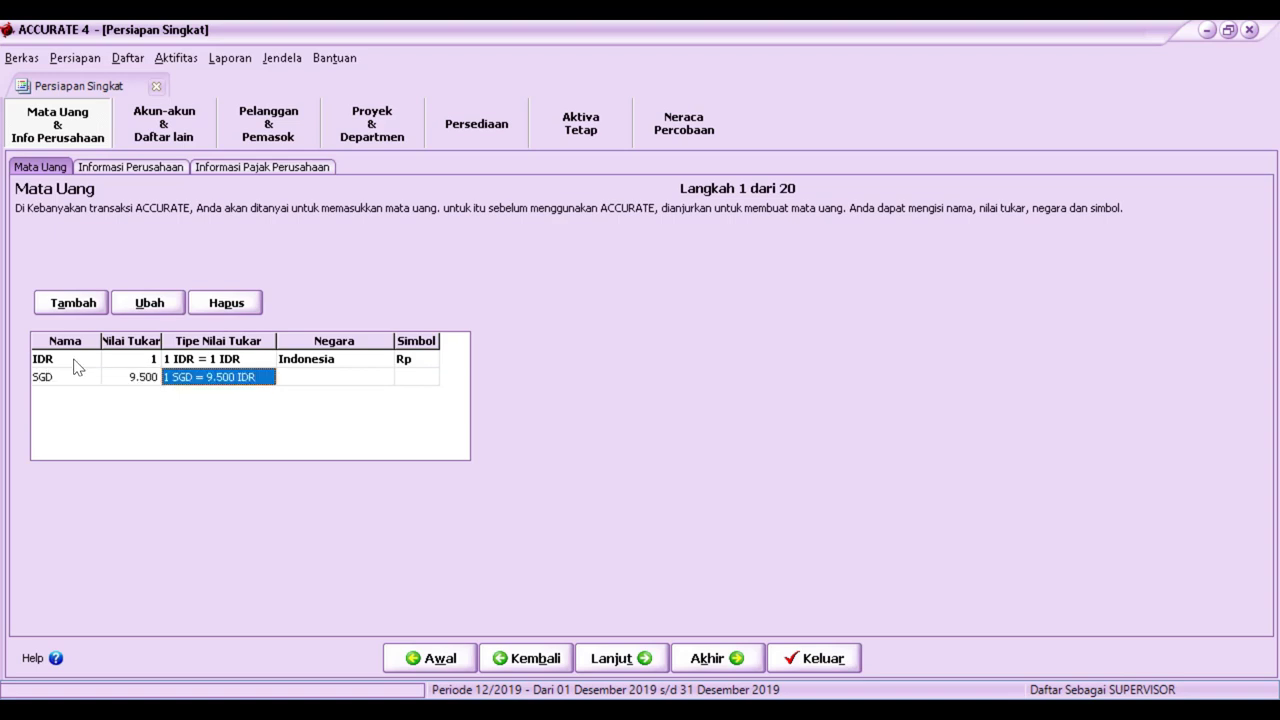
{"action": "key", "text": "Tab"}
{"action": "type", "text": "S"}
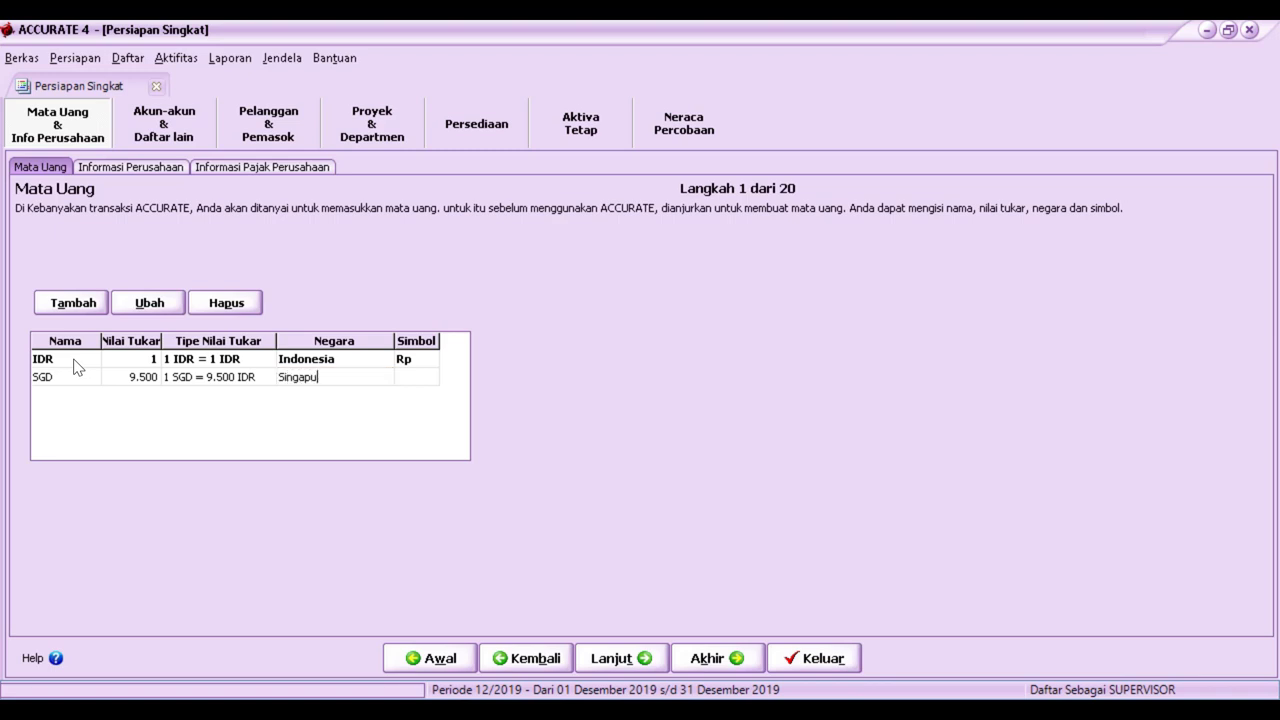
{"action": "key", "text": "Tab"}
{"action": "type", "text": "S$"}
{"action": "key", "text": "Return"}
{"action": "key", "text": "Tab"}
{"action": "left_click", "coordinate": [617, 658]}
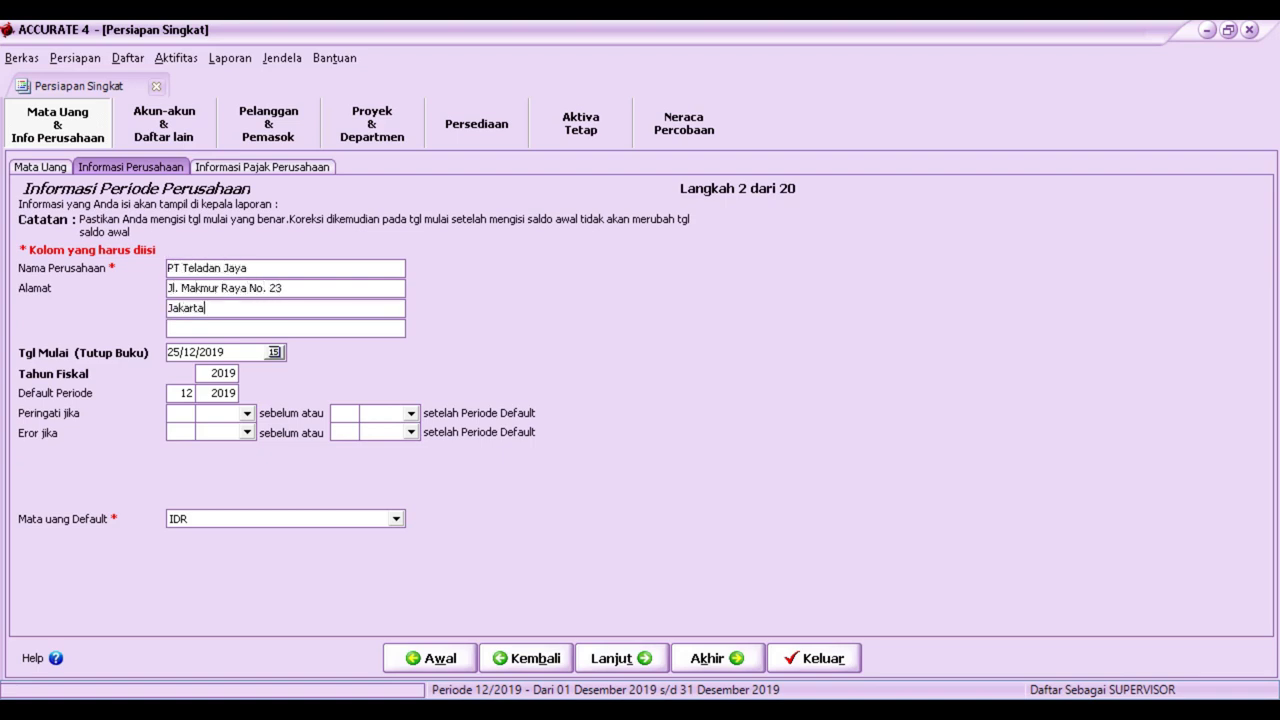
- Set the book-closing start date to the 31st on the company information page
{"action": "key", "text": "Tab"}
{"action": "type", "text": "31"}
{"action": "left_click", "coordinate": [617, 658]}
- Fill in the NPWP, copy it as the PKP number, and set PKP date 20/02/2010
{"action": "left_click", "coordinate": [189, 316]}
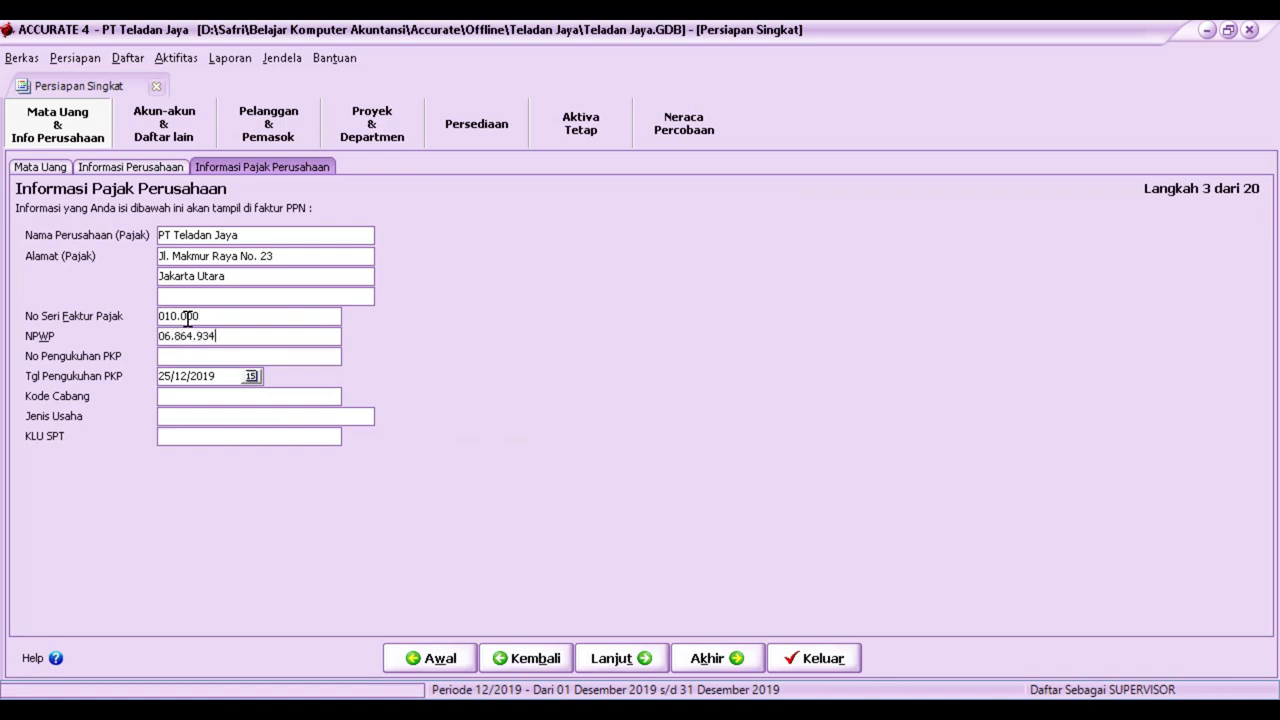
{"action": "key", "text": "Tab"}
{"action": "key", "text": "ctrl+c"}
{"action": "left_click", "coordinate": [175, 356]}
{"action": "key", "text": "ctrl+v"}
{"action": "key", "text": "Tab"}
{"action": "type", "text": "20022010"}
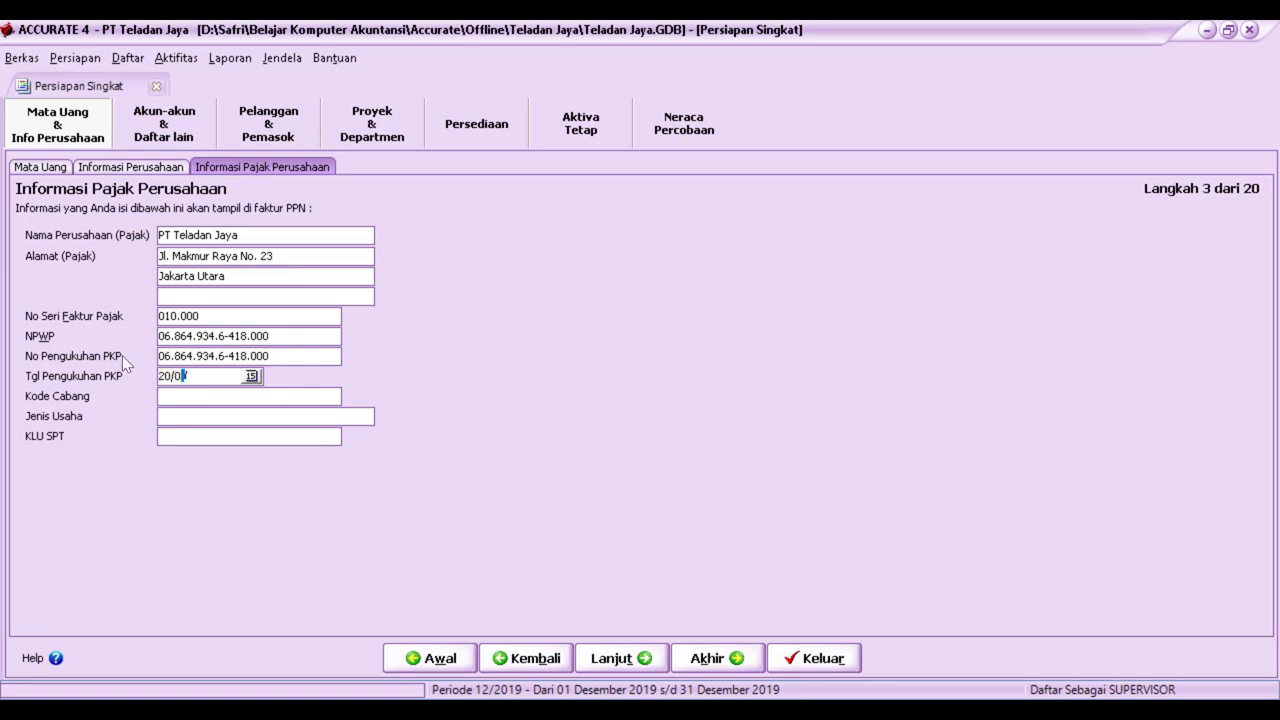
- Enter branch code 000, business type Perdagangan and KLU SPT 51900
{"action": "key", "text": "Tab"}
{"action": "type", "text": "000"}
{"action": "key", "text": "Tab"}
{"action": "type", "text": "Perdagangan"}
{"action": "key", "text": "Tab"}
{"action": "type", "text": "51900"}
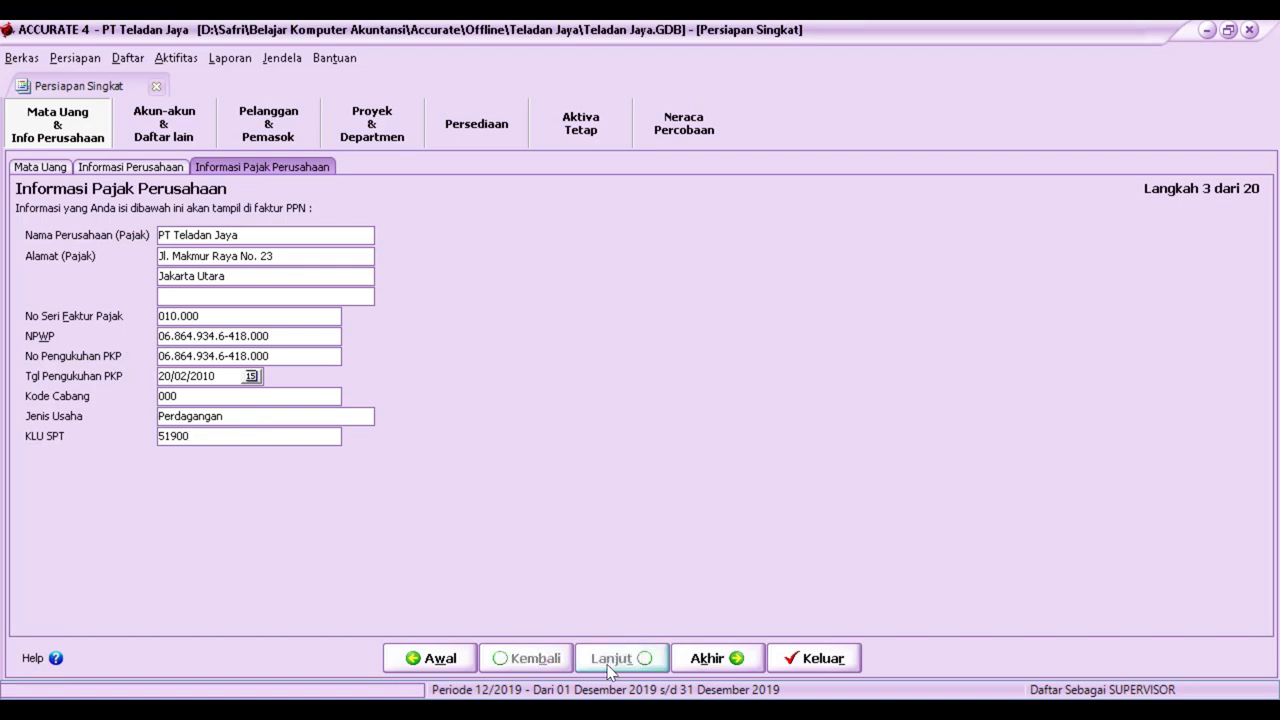
{"action": "left_click", "coordinate": [620, 658]}
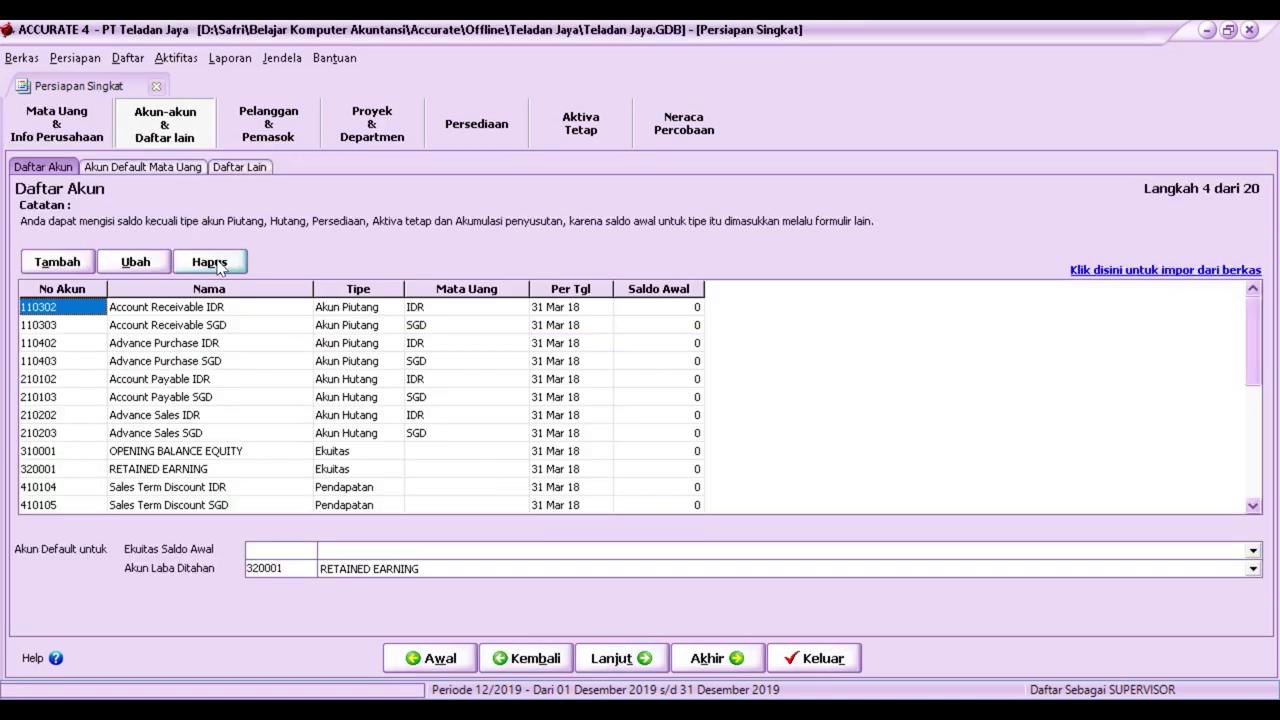
- Delete every default account except 320001 RETAINED EARNING, then start importing accounts from file
{"action": "left_click", "coordinate": [210, 262]}
{"action": "key", "text": "Return"}
{"action": "key", "text": "Return"}
{"action": "key", "text": "Return"}
{"action": "key", "text": "Return"}
{"action": "key", "text": "Return"}
{"action": "key", "text": "Return"}
{"action": "key", "text": "Return"}
{"action": "key", "text": "Return"}
{"action": "key", "text": "Return"}
{"action": "key", "text": "Return"}
{"action": "key", "text": "Return"}
{"action": "key", "text": "Return"}
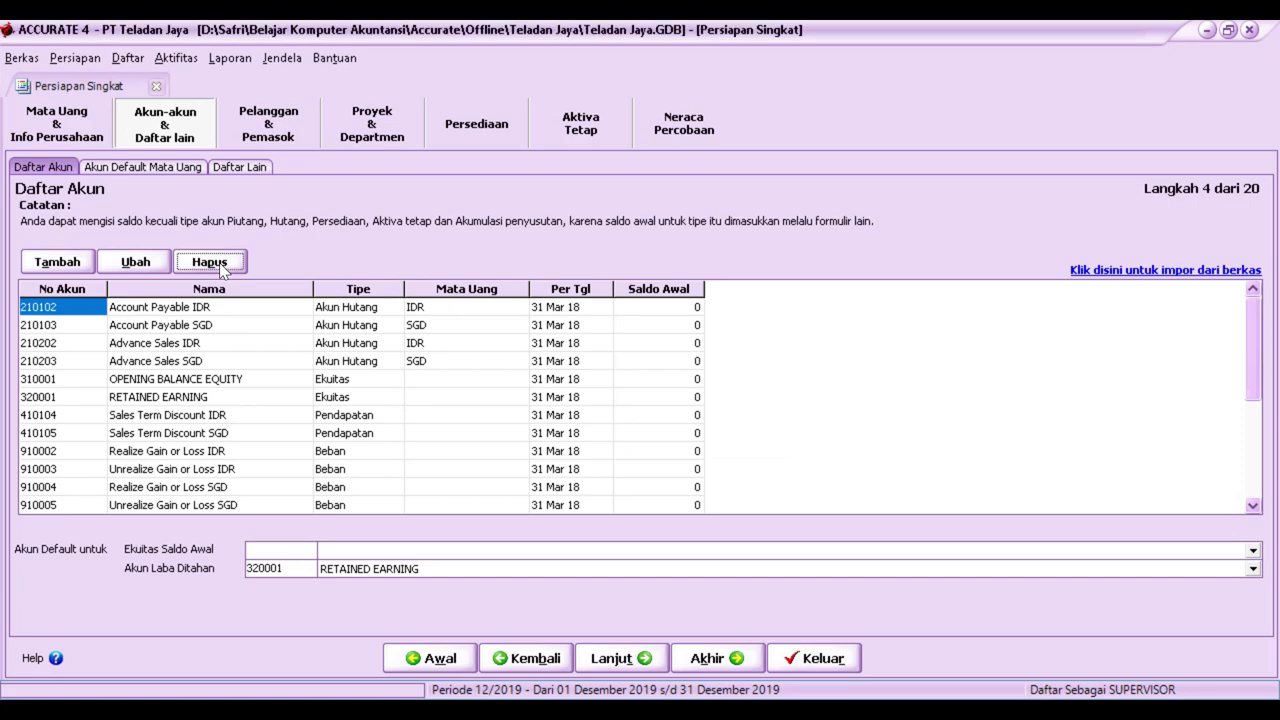
{"action": "key", "text": "Return"}
{"action": "key", "text": "Return"}
{"action": "key", "text": "Return"}
{"action": "key", "text": "Return"}
{"action": "key", "text": "Return"}
{"action": "key", "text": "Return"}
{"action": "key", "text": "Return"}
{"action": "key", "text": "Return"}
{"action": "key", "text": "Return"}
{"action": "key", "text": "Return"}
{"action": "key", "text": "Return"}
{"action": "key", "text": "Return"}
{"action": "key", "text": "Return"}
{"action": "key", "text": "Return"}
{"action": "key", "text": "Return"}
{"action": "key", "text": "Return"}
{"action": "key", "text": "Return"}
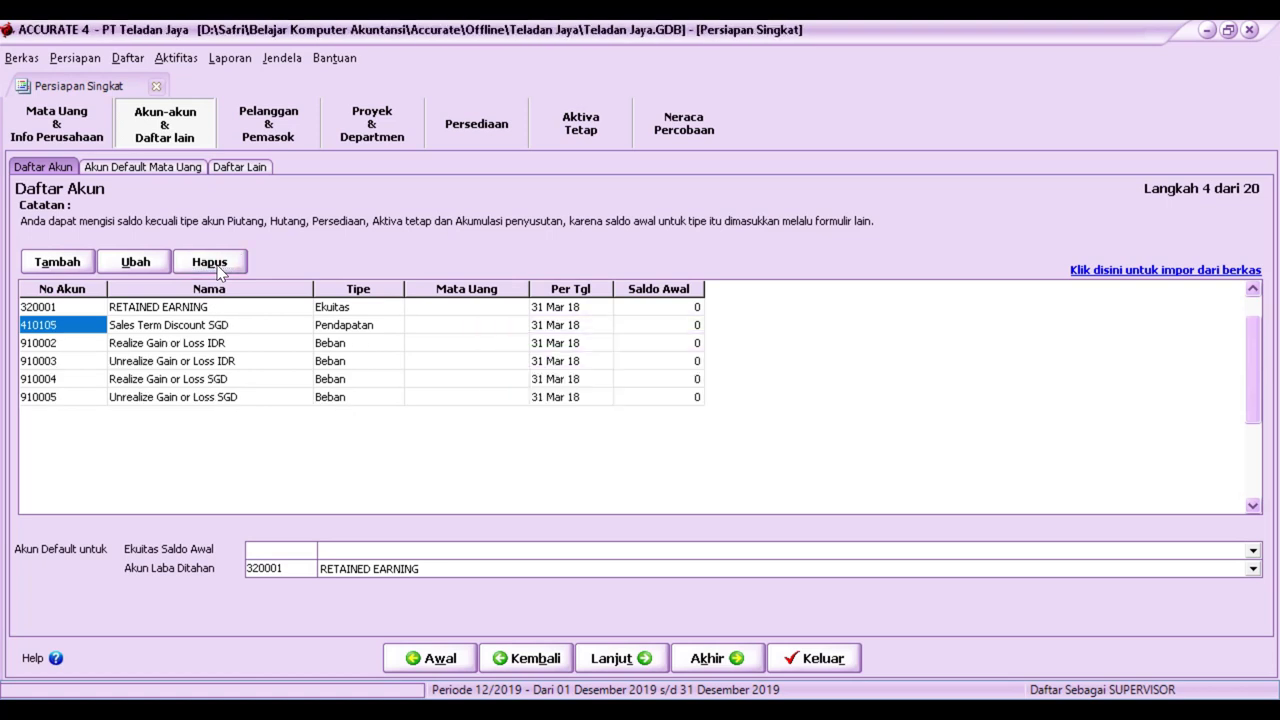
{"action": "key", "text": "Return"}
{"action": "key", "text": "Return"}
{"action": "key", "text": "Return"}
{"action": "key", "text": "Return"}
{"action": "key", "text": "Return"}
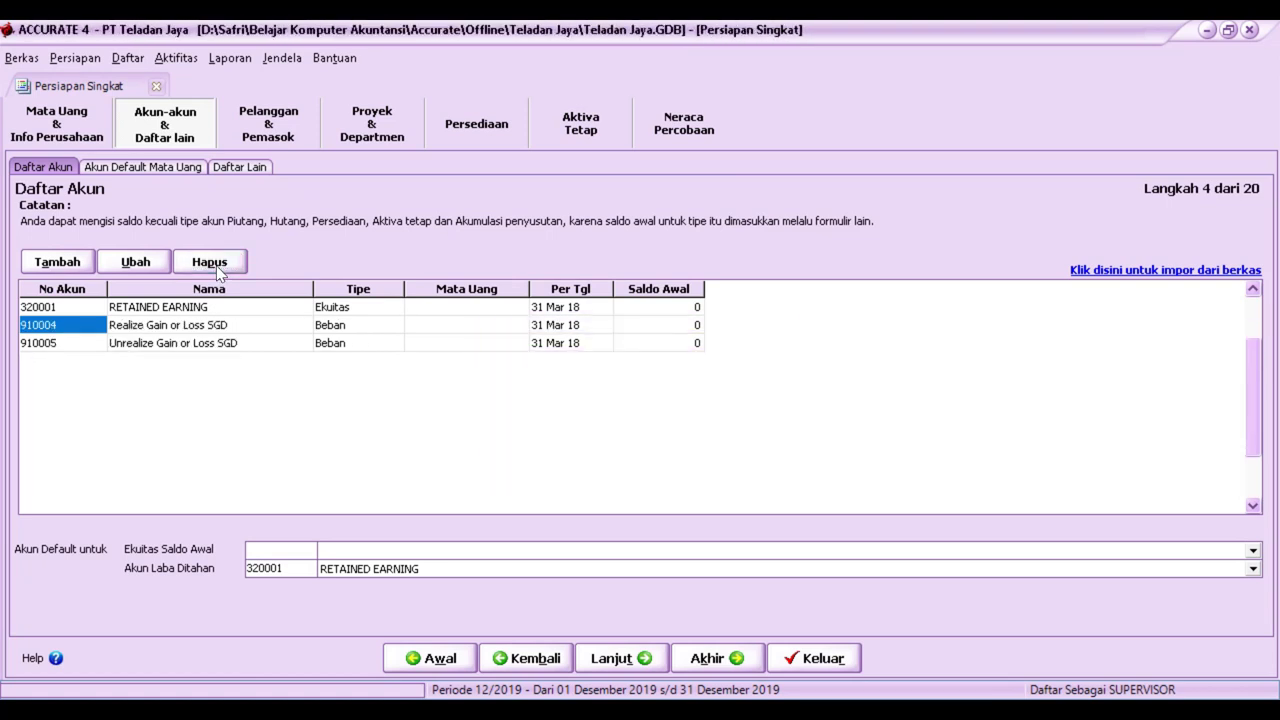
{"action": "key", "text": "Return"}
{"action": "key", "text": "Return"}
{"action": "key", "text": "Return"}
{"action": "key", "text": "Return"}
{"action": "key", "text": "Return"}
{"action": "key", "text": "Escape"}
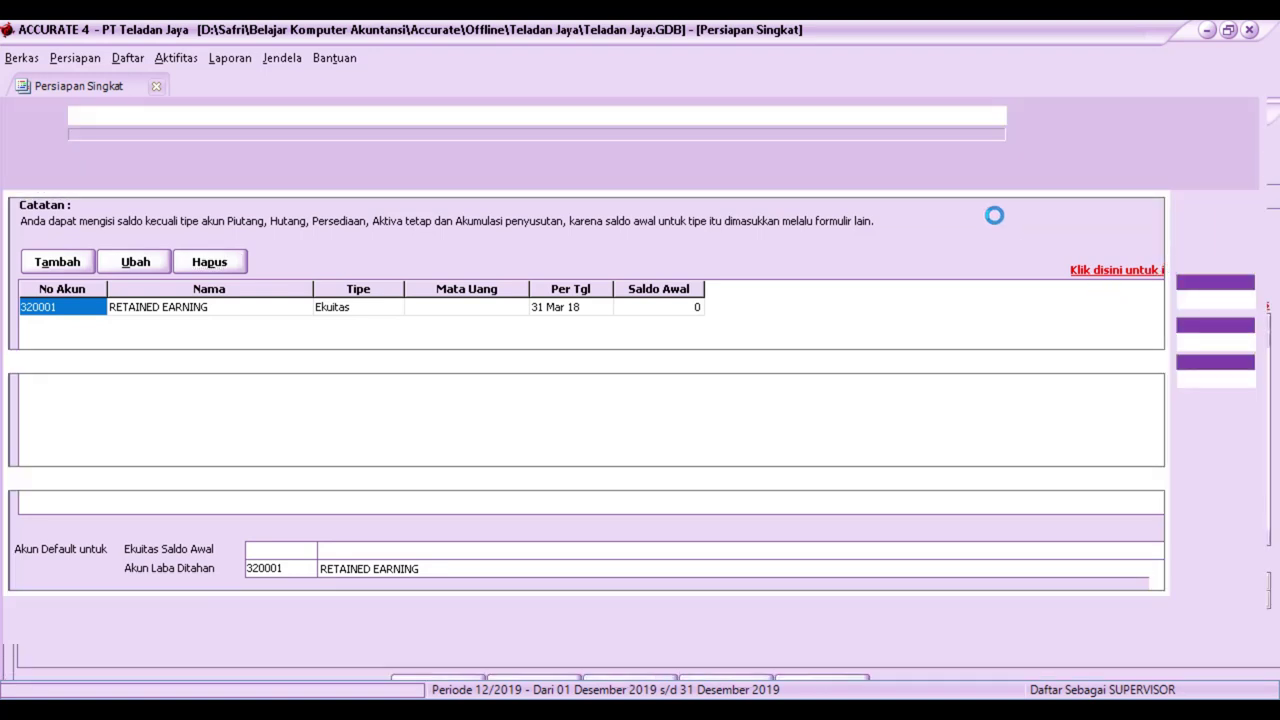
{"action": "left_click", "coordinate": [1040, 116]}
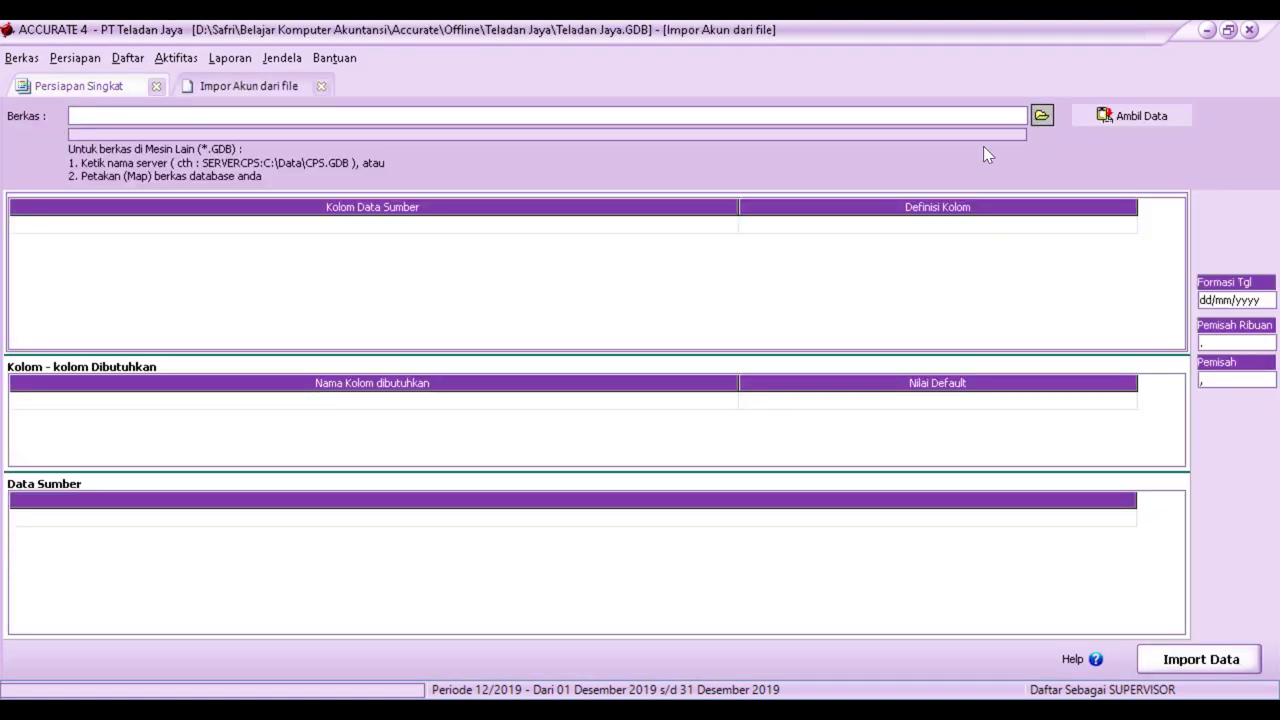
- Load the Excel file 'Tabel 1 Daftar Akun.xls' as the import source
{"action": "left_click", "coordinate": [656, 521]}
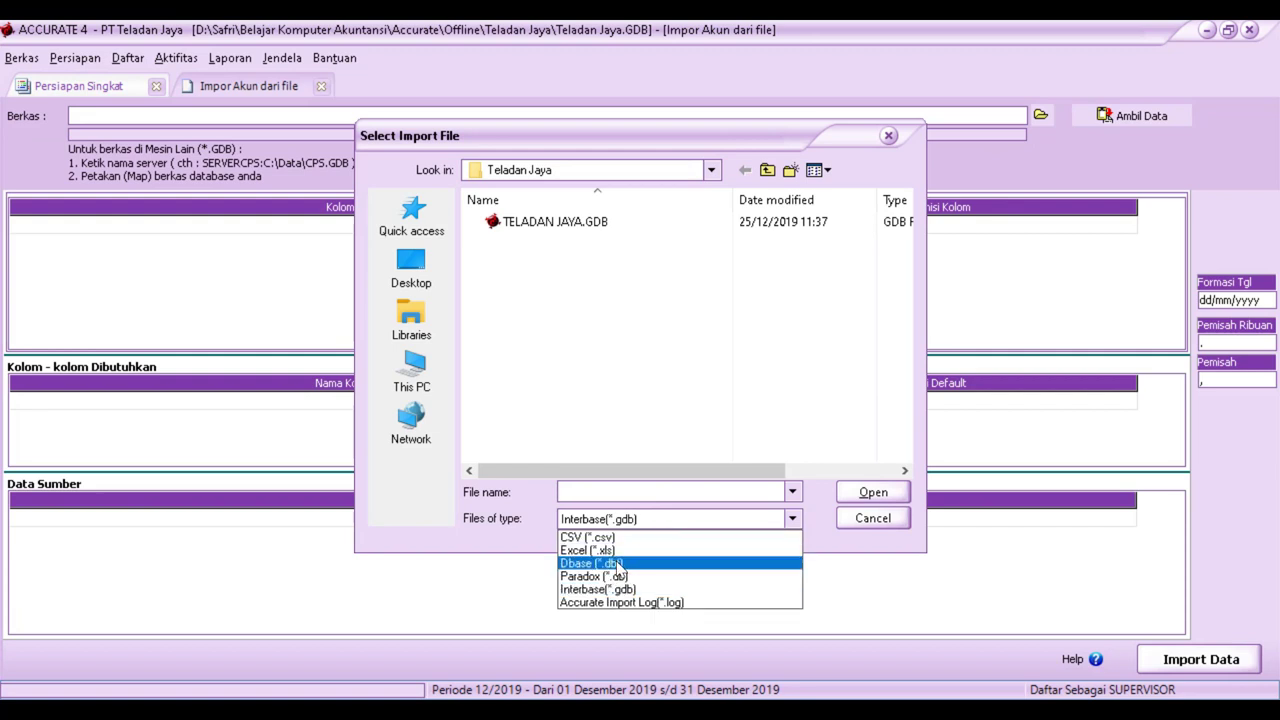
{"action": "left_click", "coordinate": [588, 543]}
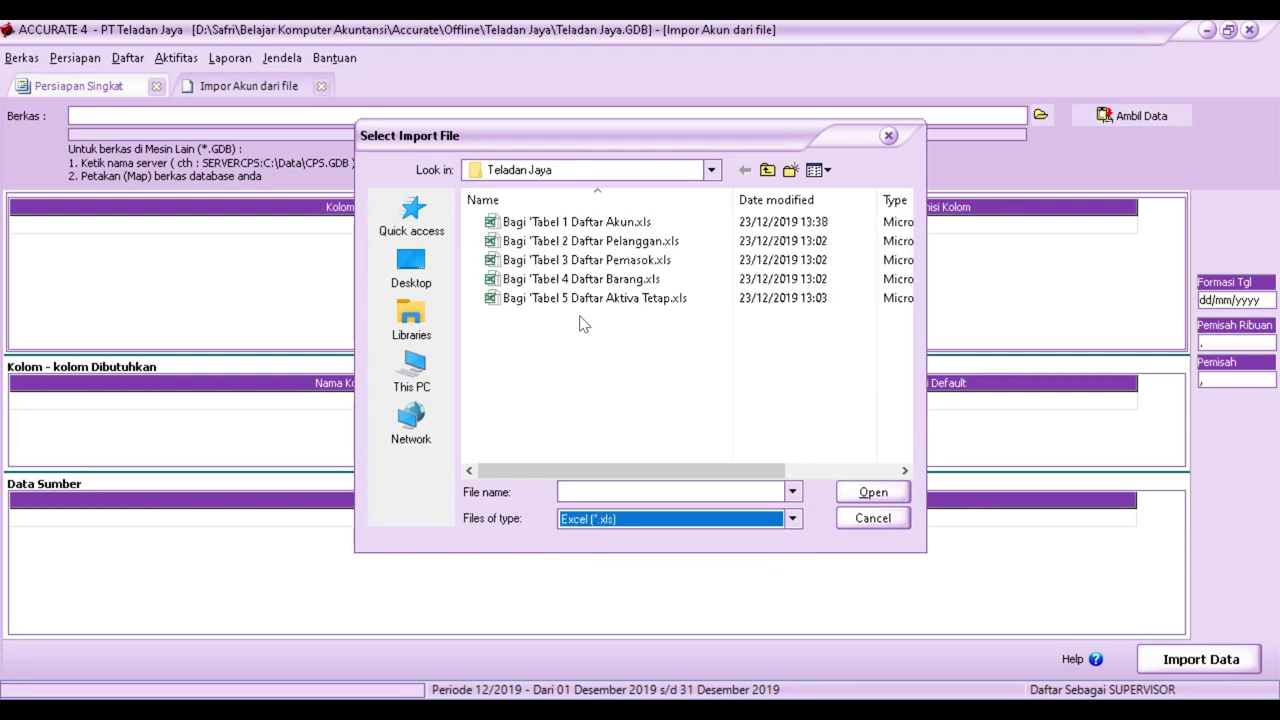
{"action": "left_click", "coordinate": [576, 221]}
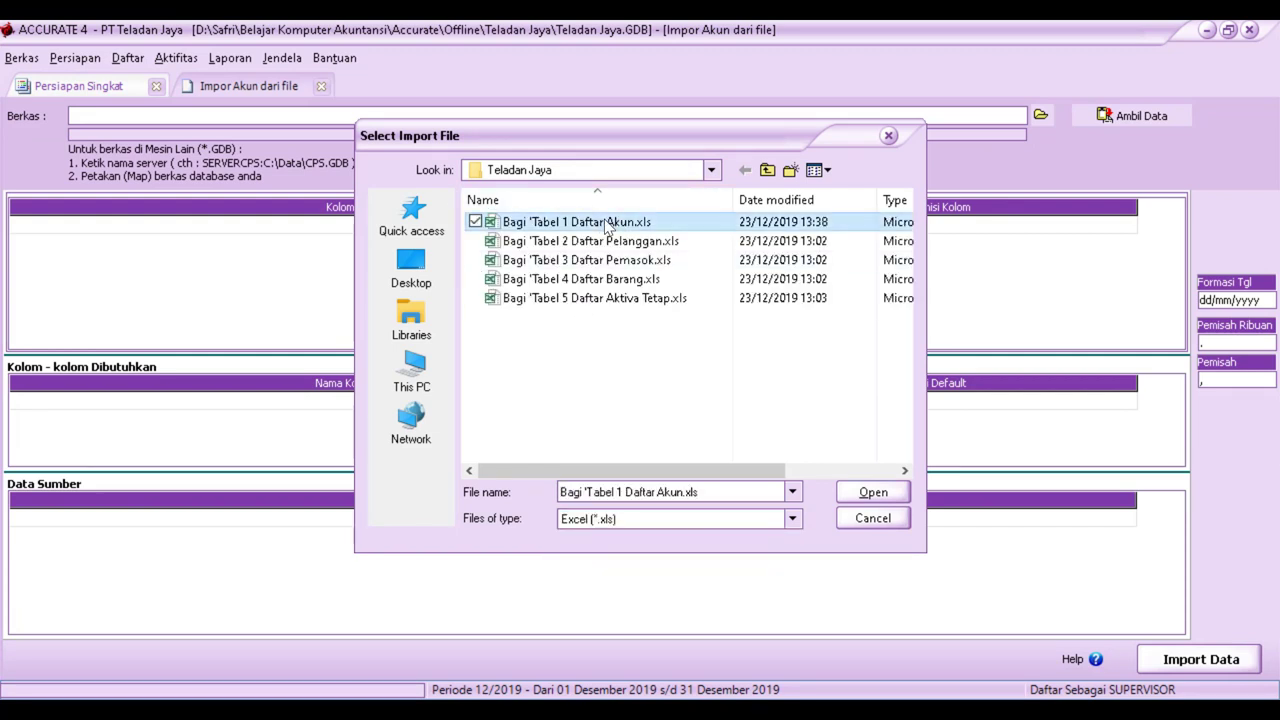
{"action": "left_click", "coordinate": [900, 495]}
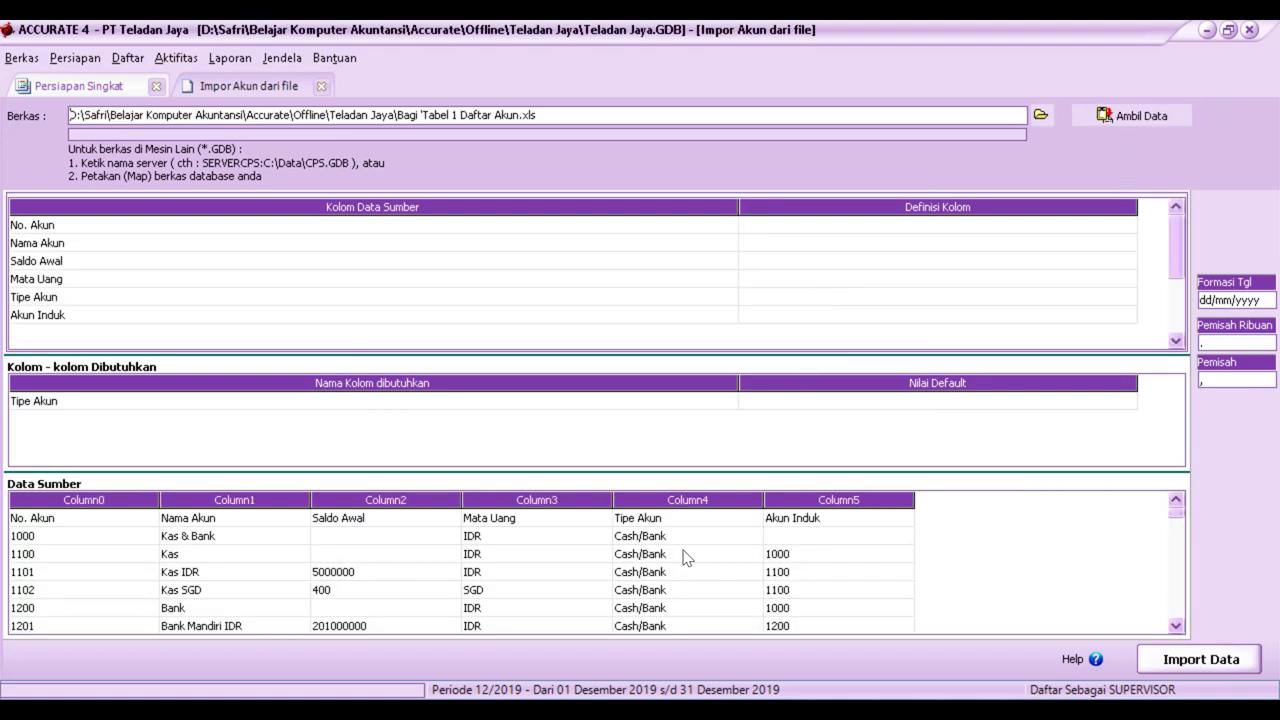
- Delete the Nama Akun header row from the source data
{"action": "left_click", "coordinate": [265, 520]}
{"action": "right_click", "coordinate": [265, 520]}
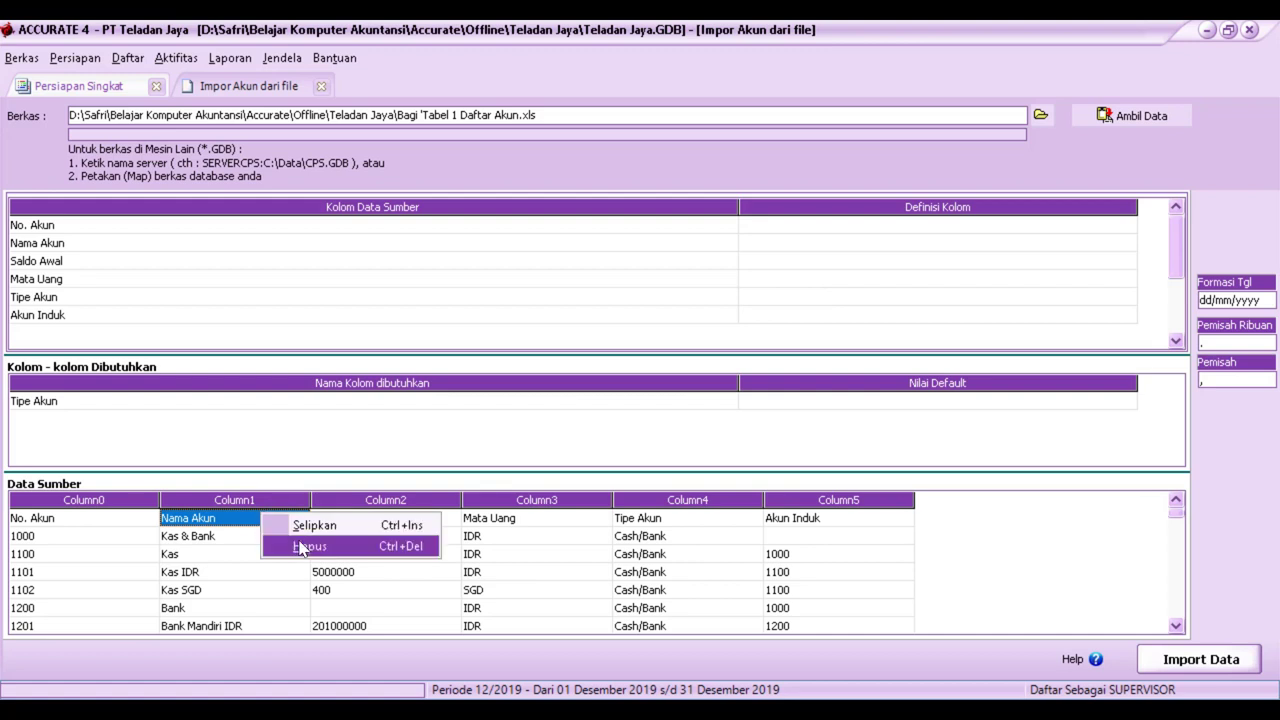
{"action": "left_click", "coordinate": [305, 548]}
{"action": "left_click", "coordinate": [632, 425]}
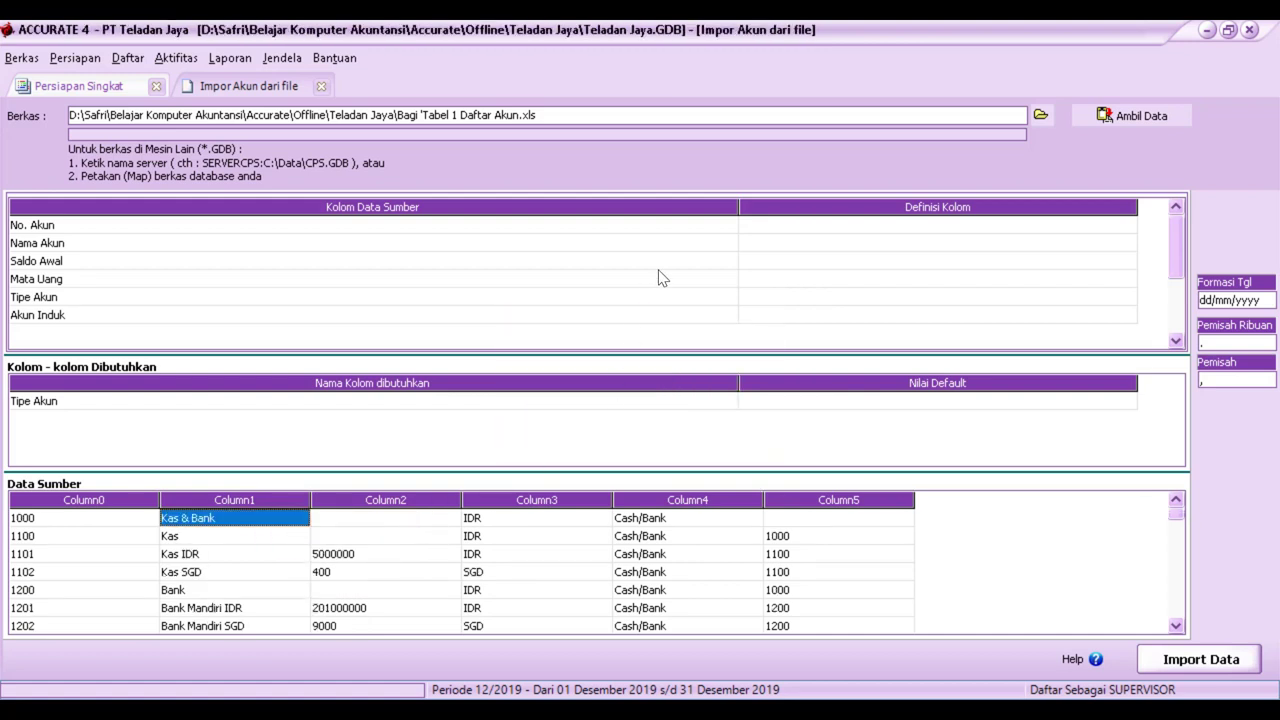
{"action": "left_click_drag", "start_coordinate": [738, 201], "coordinate": [111, 240]}
- Map the source columns to No. Akun, Nama Akun, Saldo Awal and Mata Uang
{"action": "left_click", "coordinate": [457, 226]}
{"action": "left_click", "coordinate": [150, 263]}
{"action": "left_click", "coordinate": [457, 245]}
{"action": "left_click", "coordinate": [200, 300]}
{"action": "left_click", "coordinate": [445, 262]}
{"action": "left_click", "coordinate": [155, 317]}
{"action": "left_click", "coordinate": [160, 279]}
{"action": "left_click", "coordinate": [145, 322]}
- Match the IDR and SGD source currencies to the IDR and SGD currencies
{"action": "left_click", "coordinate": [397, 77]}
{"action": "left_click", "coordinate": [250, 92]}
{"action": "left_click", "coordinate": [397, 94]}
{"action": "left_click", "coordinate": [250, 122]}
{"action": "left_click", "coordinate": [168, 209]}
- Map the type column to Tipe Akun and match asset types: Kas/Bank, Akun Piutang, Persediaan, Aktiva Lancar lainnya, Aktiva Tetap, Akumulasi Penyusutan
{"action": "left_click", "coordinate": [452, 298]}
{"action": "left_click", "coordinate": [500, 297]}
{"action": "left_click", "coordinate": [150, 332]}
{"action": "left_click", "coordinate": [345, 76]}
{"action": "left_click", "coordinate": [397, 75]}
{"action": "left_click", "coordinate": [381, 113]}
{"action": "left_click", "coordinate": [345, 93]}
{"action": "left_click", "coordinate": [397, 93]}
{"action": "left_click", "coordinate": [240, 122]}
{"action": "left_click", "coordinate": [345, 111]}
{"action": "left_click", "coordinate": [397, 111]}
{"action": "left_click", "coordinate": [235, 153]}
{"action": "left_click", "coordinate": [350, 129]}
{"action": "left_click", "coordinate": [397, 129]}
{"action": "left_click", "coordinate": [288, 184]}
{"action": "left_click", "coordinate": [345, 147]}
{"action": "left_click", "coordinate": [397, 147]}
{"action": "left_click", "coordinate": [240, 215]}
{"action": "left_click", "coordinate": [350, 165]}
{"action": "left_click", "coordinate": [397, 165]}
{"action": "left_click", "coordinate": [260, 246]}
- Match liability and equity types to Akun Hutang, Hutang lancar lainnya, Hutang Jangka Panjang and Ekuitas
{"action": "scroll", "coordinate": [391, 198], "scroll_direction": "down", "scroll_amount": 4}
{"action": "left_click", "coordinate": [345, 111]}
{"action": "left_click", "coordinate": [397, 111]}
{"action": "scroll", "coordinate": [349, 180], "scroll_direction": "down", "scroll_amount": 1}
{"action": "left_click", "coordinate": [300, 166]}
{"action": "left_click", "coordinate": [367, 131]}
{"action": "left_click", "coordinate": [397, 129]}
{"action": "scroll", "coordinate": [323, 200], "scroll_direction": "down", "scroll_amount": 2}
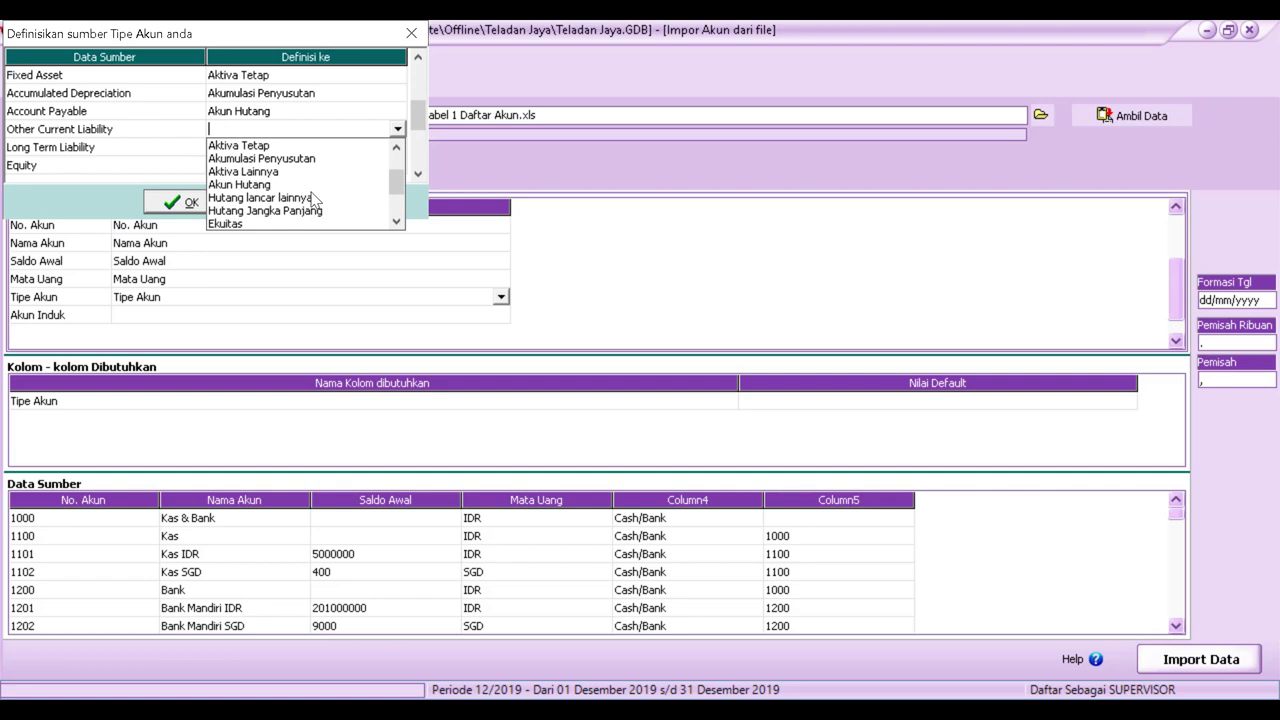
{"action": "left_click", "coordinate": [323, 198]}
{"action": "left_click", "coordinate": [380, 147]}
{"action": "left_click", "coordinate": [397, 147]}
{"action": "scroll", "coordinate": [399, 239], "scroll_direction": "down", "scroll_amount": 1}
{"action": "left_click", "coordinate": [300, 228]}
{"action": "left_click", "coordinate": [345, 165]}
{"action": "left_click", "coordinate": [397, 165]}
{"action": "left_click", "coordinate": [300, 195]}
- Match Pendapatan, Harga Pokok Penjualan, Beban, Beban lain-lain, Pendapatan lain and confirm the type mapping
{"action": "left_click", "coordinate": [416, 173]}
{"action": "scroll", "coordinate": [416, 173], "scroll_direction": "down", "scroll_amount": 4}
{"action": "left_click", "coordinate": [397, 93]}
{"action": "left_click", "coordinate": [360, 124]}
{"action": "left_click", "coordinate": [397, 111]}
{"action": "scroll", "coordinate": [300, 165], "scroll_direction": "down", "scroll_amount": 3}
{"action": "left_click", "coordinate": [263, 166]}
{"action": "left_click", "coordinate": [397, 129]}
{"action": "scroll", "coordinate": [225, 195], "scroll_direction": "down", "scroll_amount": 3}
{"action": "left_click", "coordinate": [225, 197]}
{"action": "left_click", "coordinate": [370, 147]}
{"action": "left_click", "coordinate": [397, 147]}
{"action": "scroll", "coordinate": [402, 186], "scroll_direction": "down", "scroll_amount": 3}
{"action": "left_click", "coordinate": [309, 193]}
{"action": "left_click", "coordinate": [381, 163]}
{"action": "left_click", "coordinate": [397, 165]}
{"action": "scroll", "coordinate": [400, 257], "scroll_direction": "down", "scroll_amount": 3}
{"action": "left_click", "coordinate": [248, 258]}
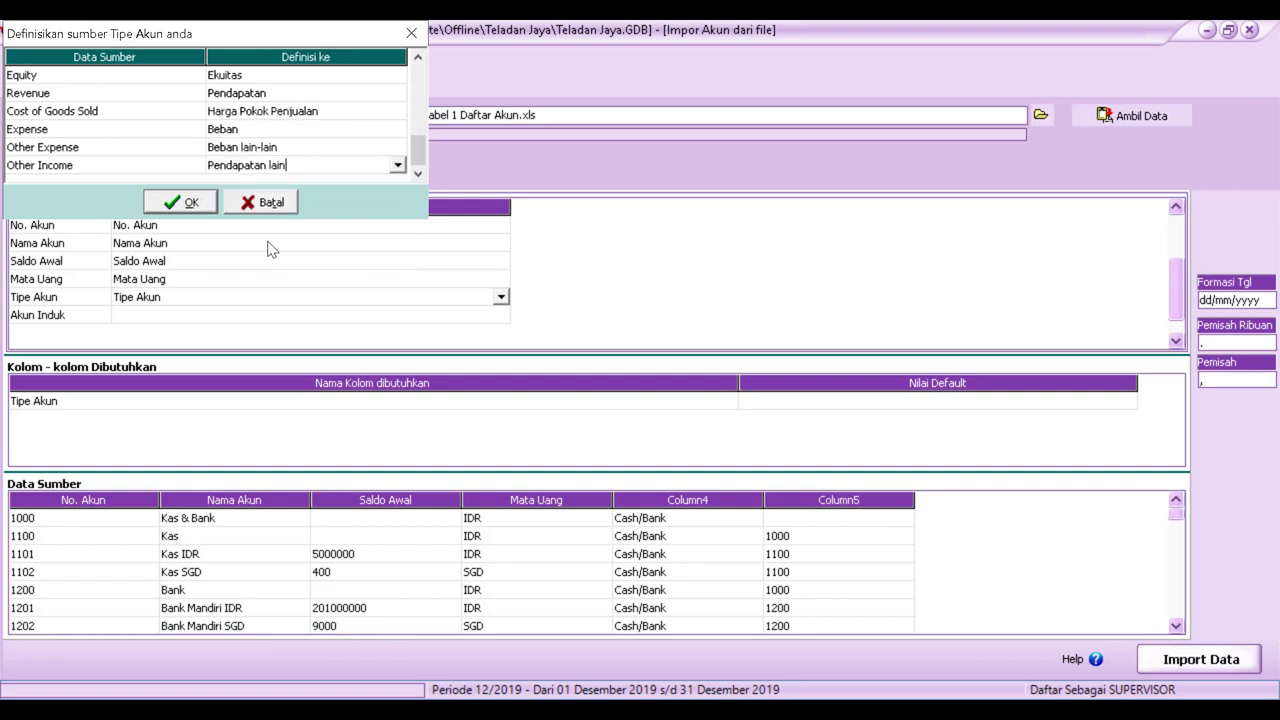
{"action": "left_click", "coordinate": [183, 203]}
- Map the parent column to Akun Induk and import, getting 60 accounts imported
{"action": "left_click", "coordinate": [300, 315]}
{"action": "left_click", "coordinate": [500, 315]}
{"action": "left_click", "coordinate": [150, 369]}
{"action": "left_click", "coordinate": [1150, 660]}
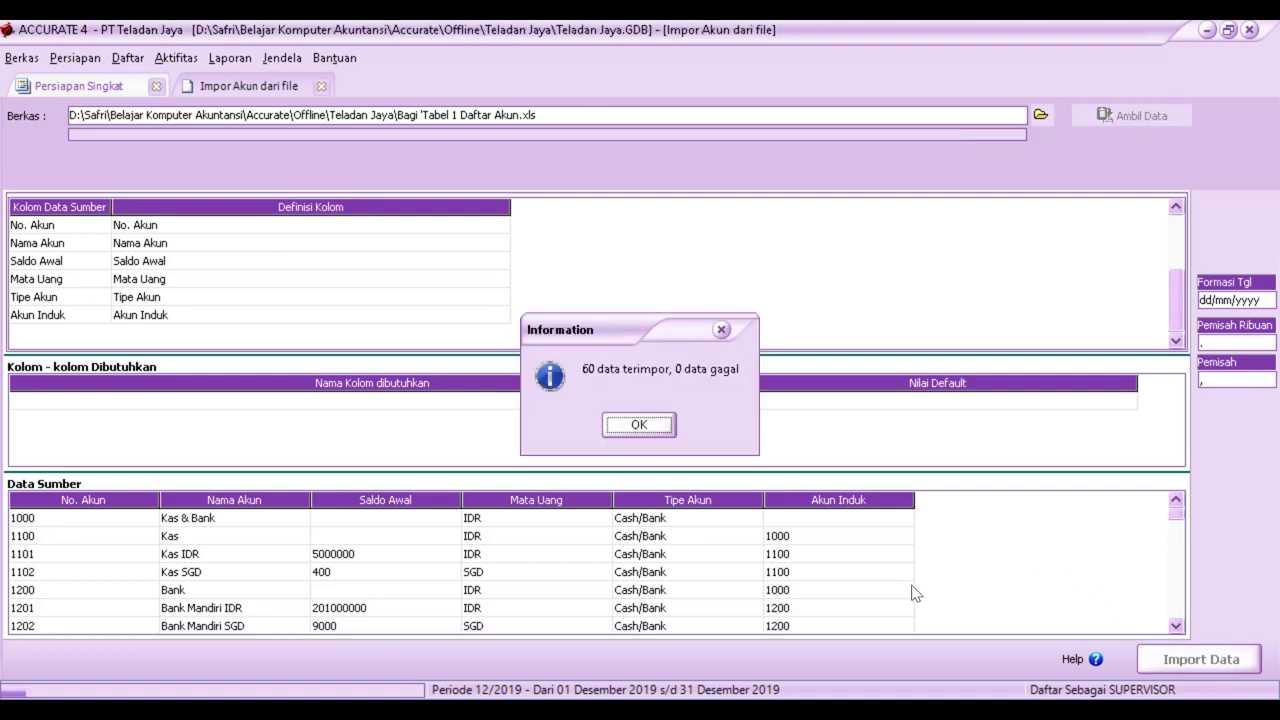
{"action": "left_click", "coordinate": [639, 425]}
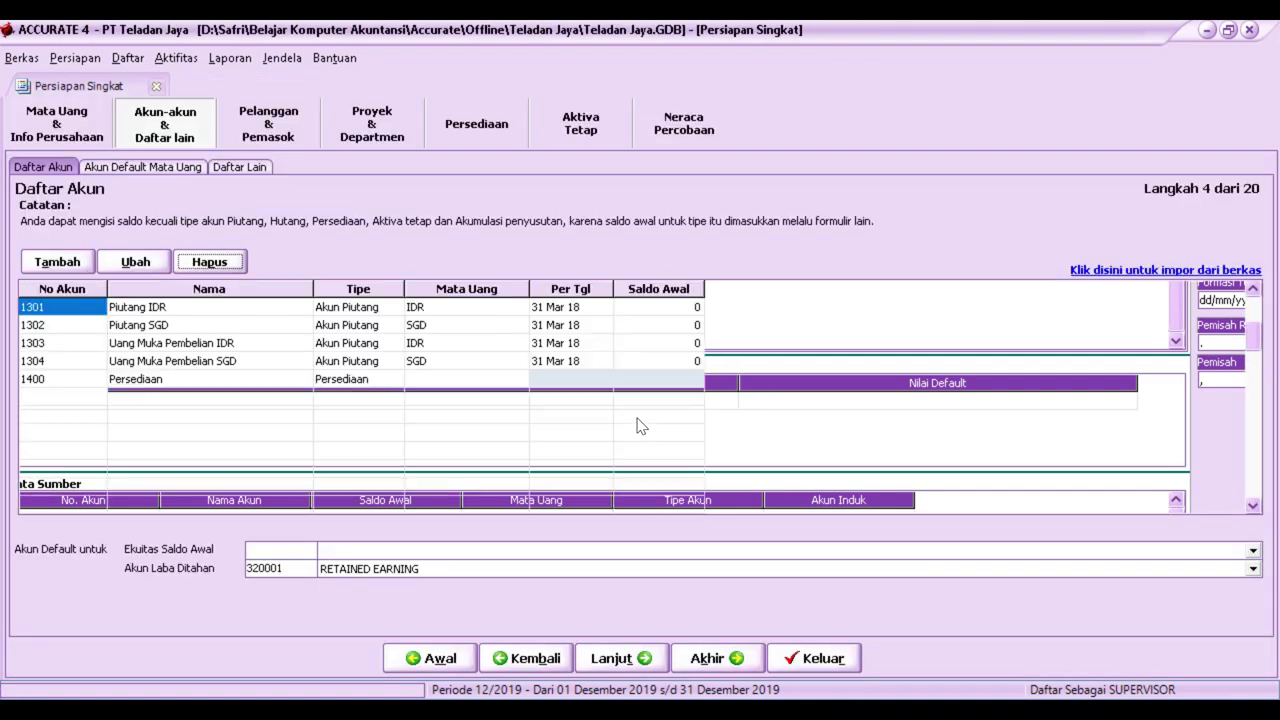
- Delete duplicate account 2100.1 Hutang Pemasok despite its default-account warning
{"action": "left_click", "coordinate": [344, 420]}
{"action": "scroll", "coordinate": [344, 420], "scroll_direction": "down", "scroll_amount": 10}
{"action": "scroll", "coordinate": [350, 422], "scroll_direction": "up", "scroll_amount": 17}
{"action": "scroll", "coordinate": [357, 424], "scroll_direction": "up", "scroll_amount": 7}
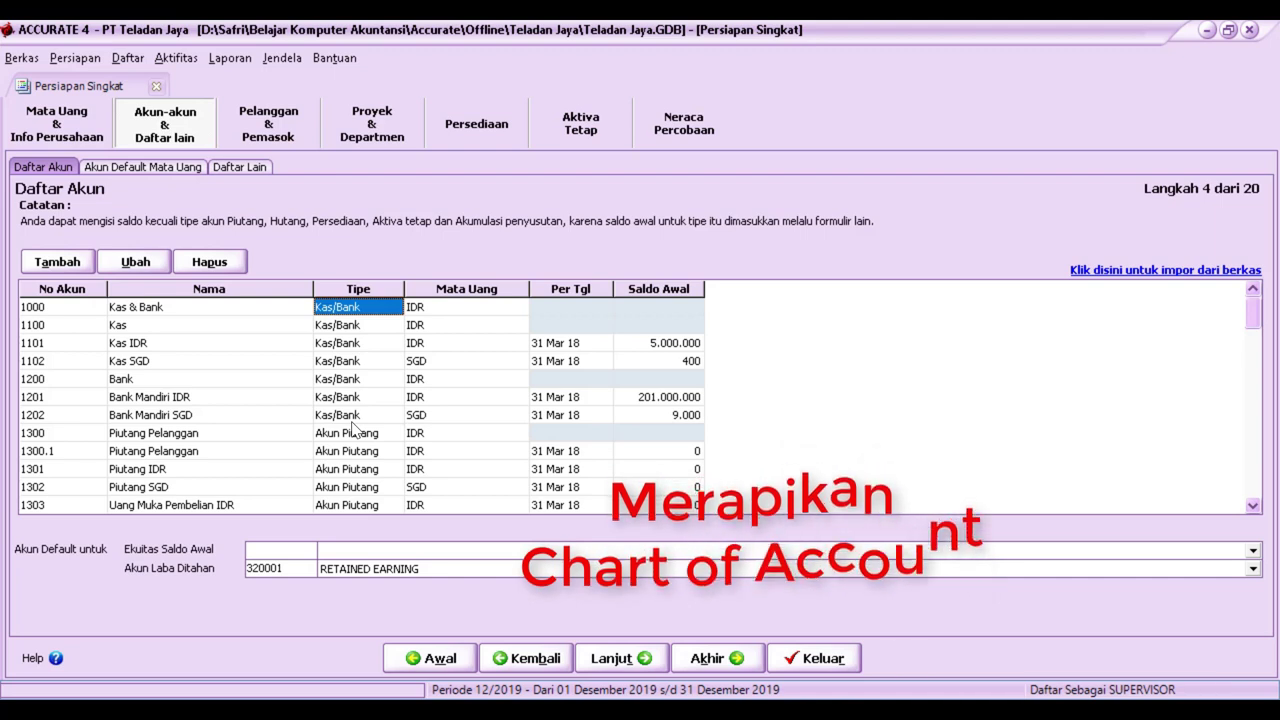
{"action": "scroll", "coordinate": [352, 428], "scroll_direction": "down", "scroll_amount": 14}
{"action": "scroll", "coordinate": [352, 428], "scroll_direction": "down", "scroll_amount": 12}
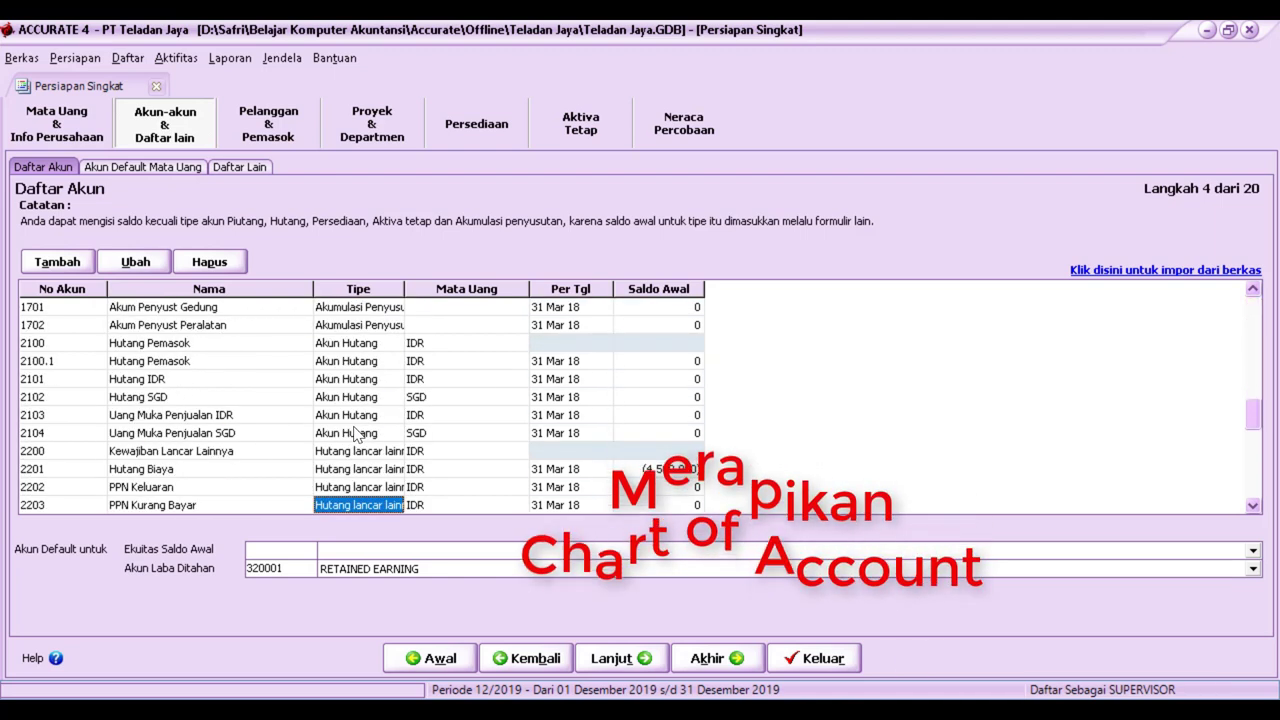
{"action": "left_click", "coordinate": [187, 365]}
{"action": "right_click", "coordinate": [187, 365]}
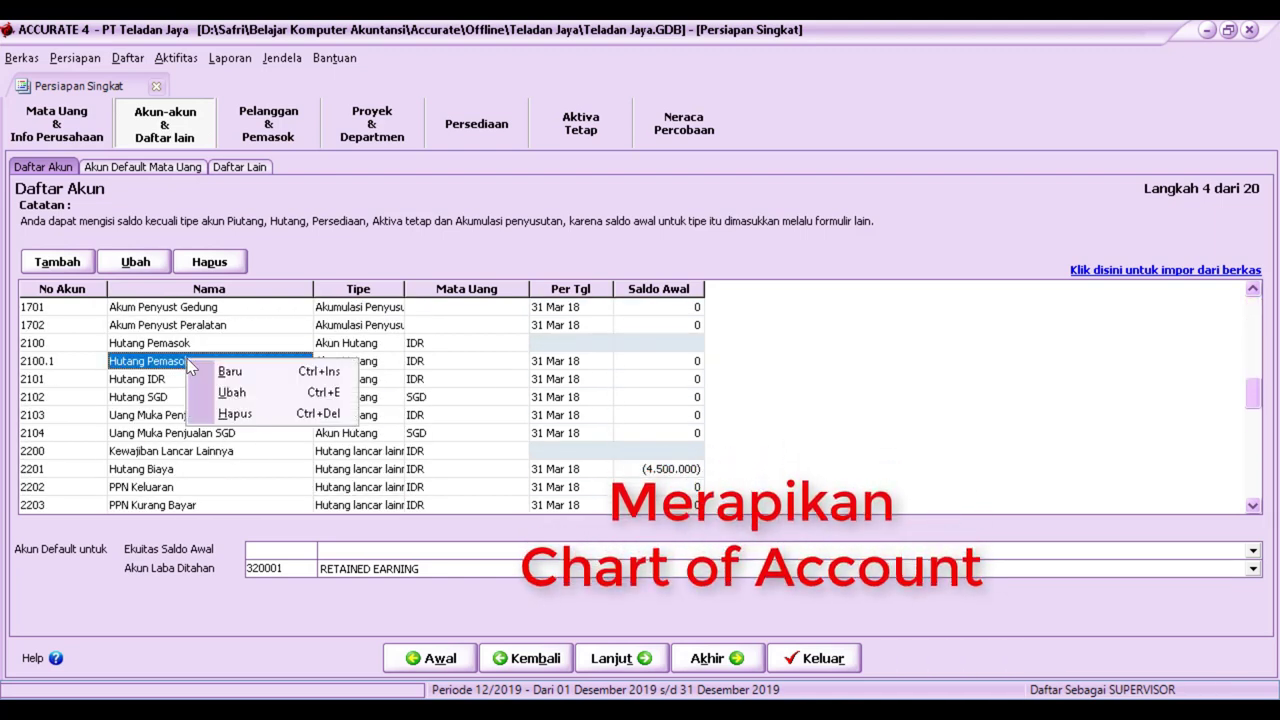
{"action": "left_click", "coordinate": [250, 411]}
{"action": "left_click", "coordinate": [617, 430]}
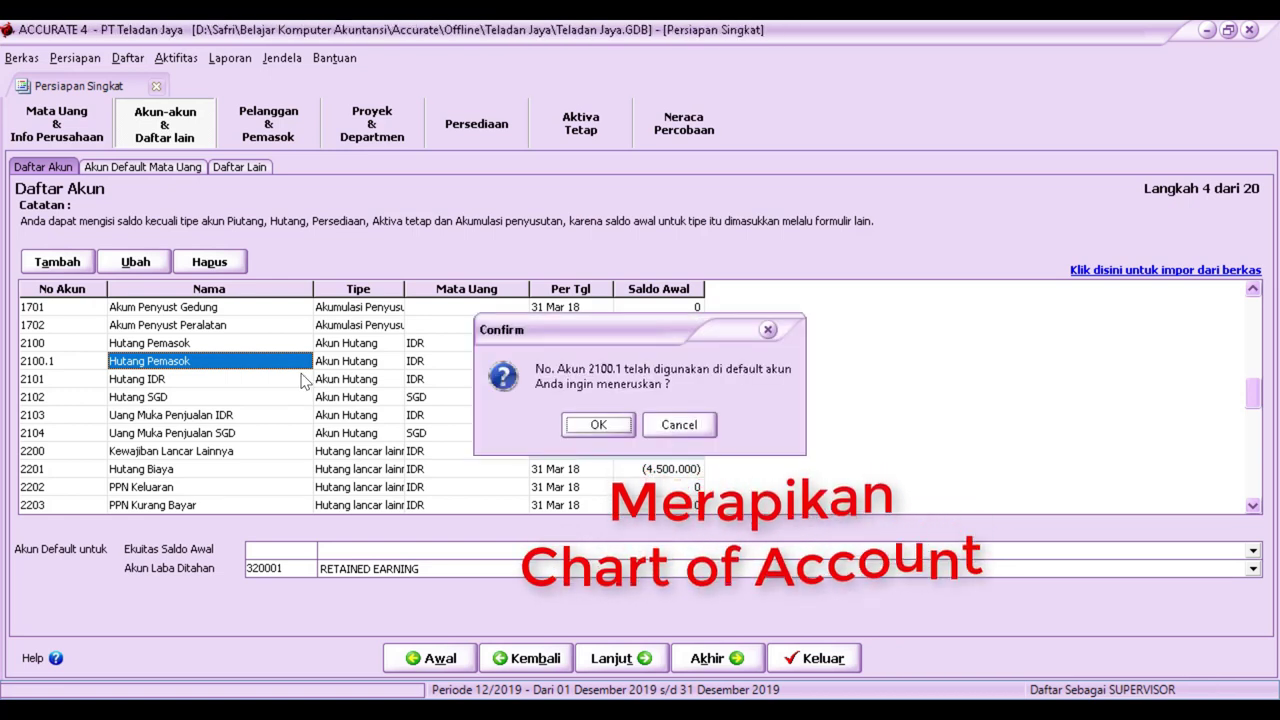
{"action": "left_click", "coordinate": [606, 425]}
- Delete duplicate account 1300.1 Piutang Pelanggan despite its default-account warning
{"action": "scroll", "coordinate": [347, 403], "scroll_direction": "up", "scroll_amount": 10}
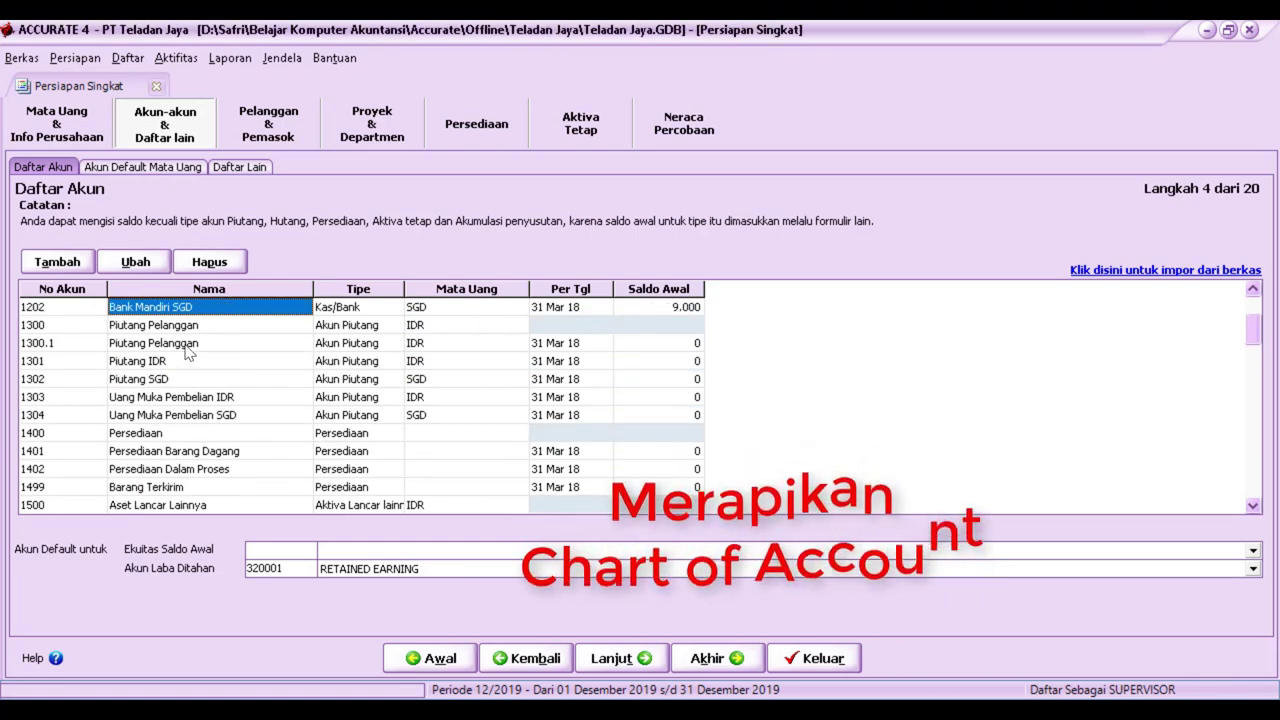
{"action": "left_click", "coordinate": [187, 343]}
{"action": "right_click", "coordinate": [187, 343]}
{"action": "left_click", "coordinate": [233, 397]}
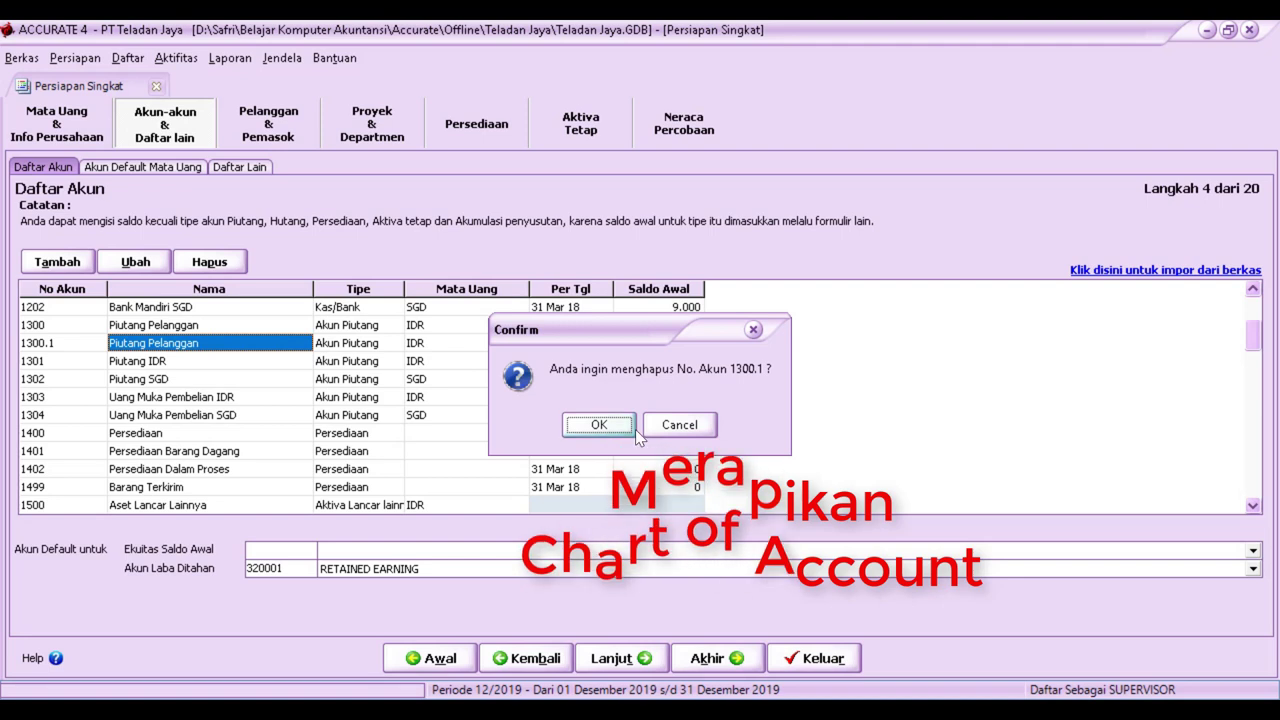
{"action": "left_click", "coordinate": [617, 427]}
{"action": "left_click", "coordinate": [620, 428]}
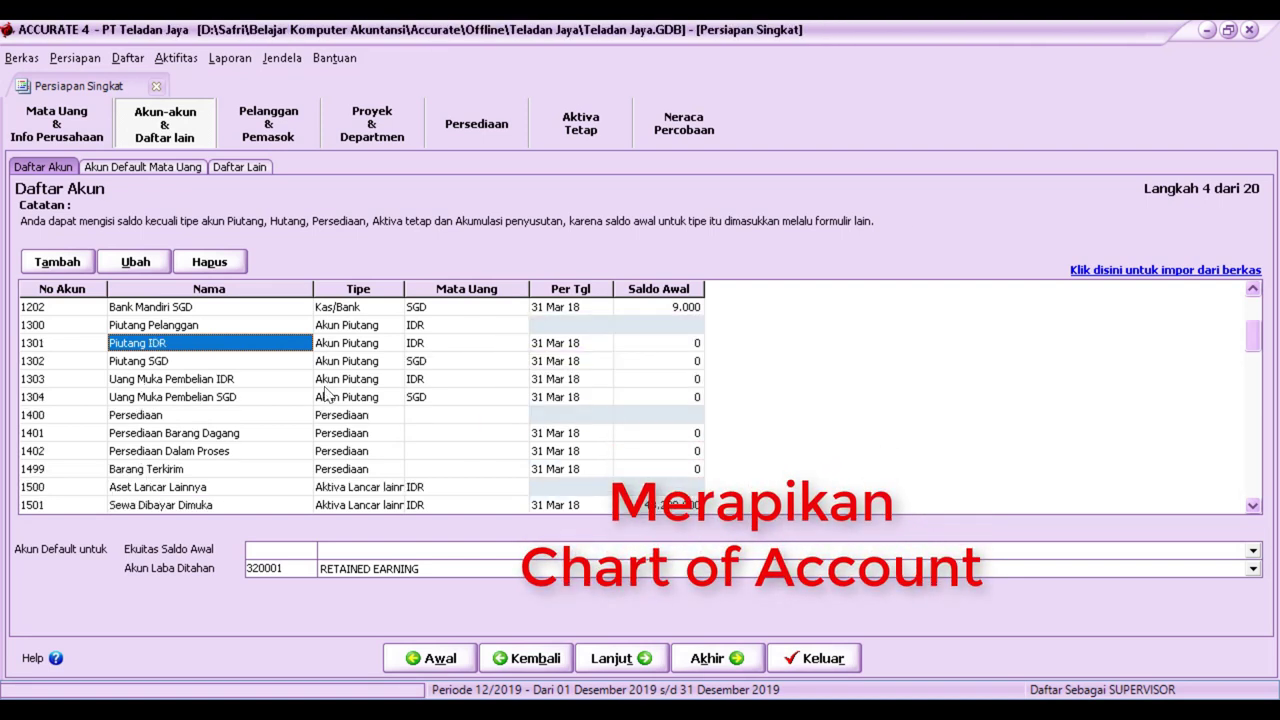
- Scroll down the account list and select the OPENING BALANCE EQUITY account
{"action": "scroll", "coordinate": [320, 405], "scroll_direction": "down", "scroll_amount": 20}
{"action": "scroll", "coordinate": [320, 405], "scroll_direction": "down", "scroll_amount": 7}
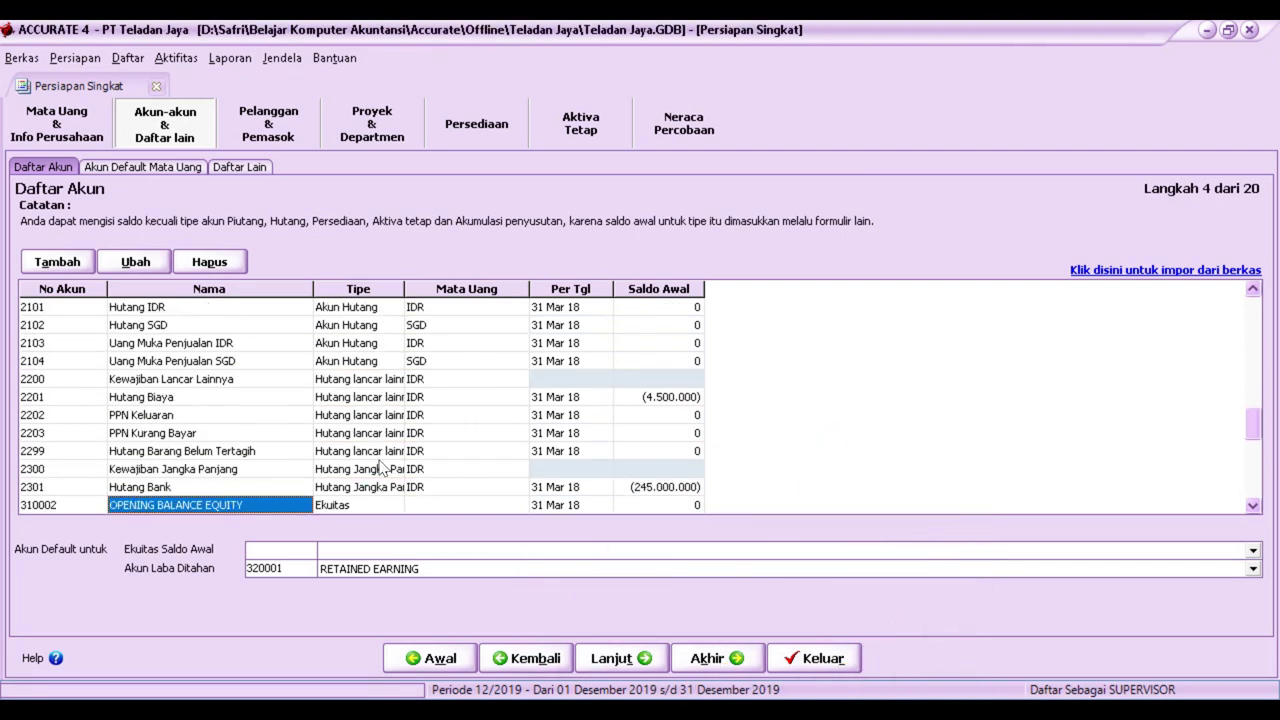
{"action": "scroll", "coordinate": [355, 478], "scroll_direction": "down", "scroll_amount": 4}
{"action": "scroll", "coordinate": [340, 442], "scroll_direction": "down", "scroll_amount": 2}
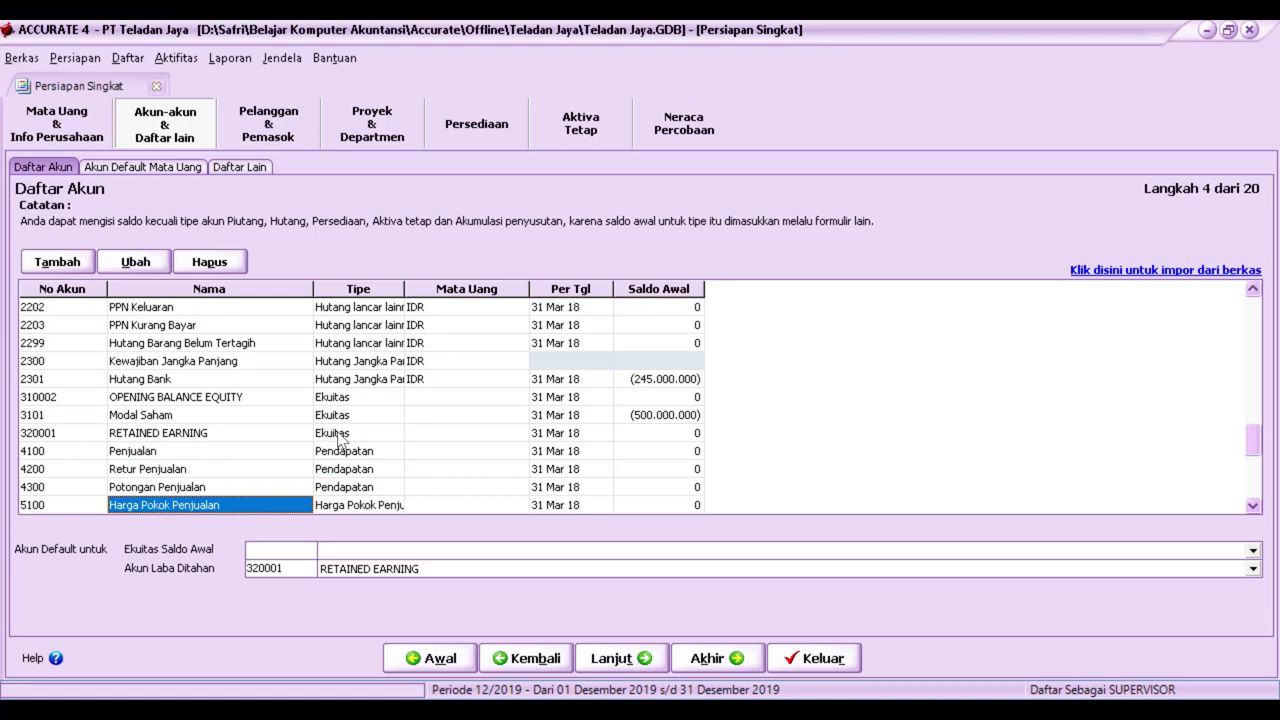
{"action": "left_click", "coordinate": [229, 398]}
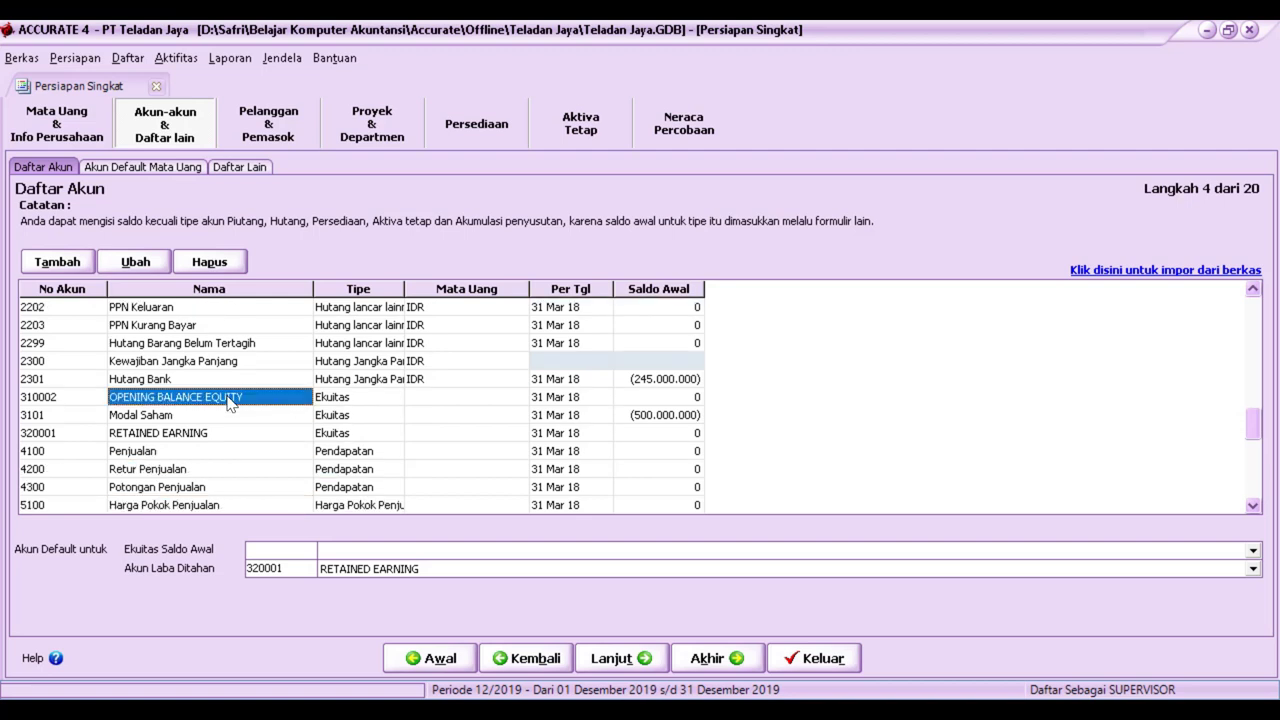
- Change account 320001 to number 3200 named Laba Ditahan
{"action": "left_click", "coordinate": [60, 440]}
{"action": "left_click", "coordinate": [58, 432]}
{"action": "key", "text": "BackSpace"}
{"action": "key", "text": "BackSpace"}
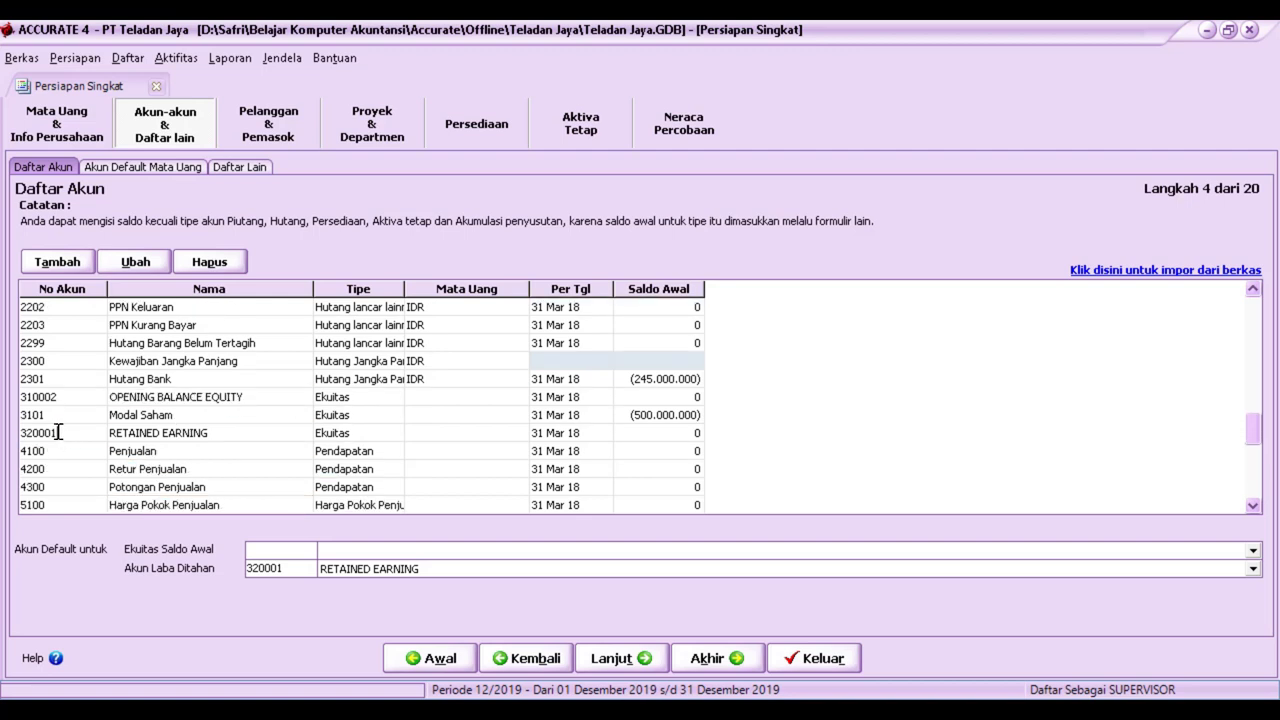
{"action": "left_click", "coordinate": [176, 437]}
{"action": "type", "text": "Laba Dita"}
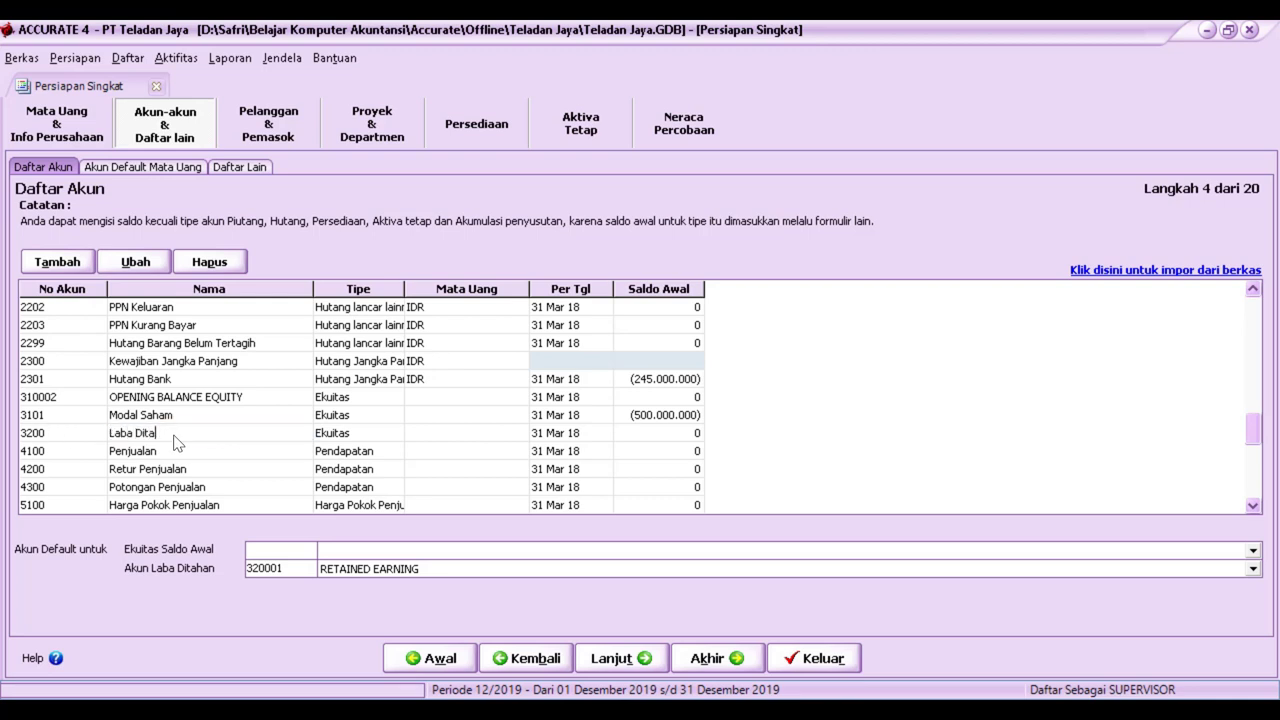
- Change account 310002 to number 3999 named Opening Balance Equity
{"action": "type", "text": "3999"}
{"action": "key", "text": "Tab"}
{"action": "type", "text": "Ope"}
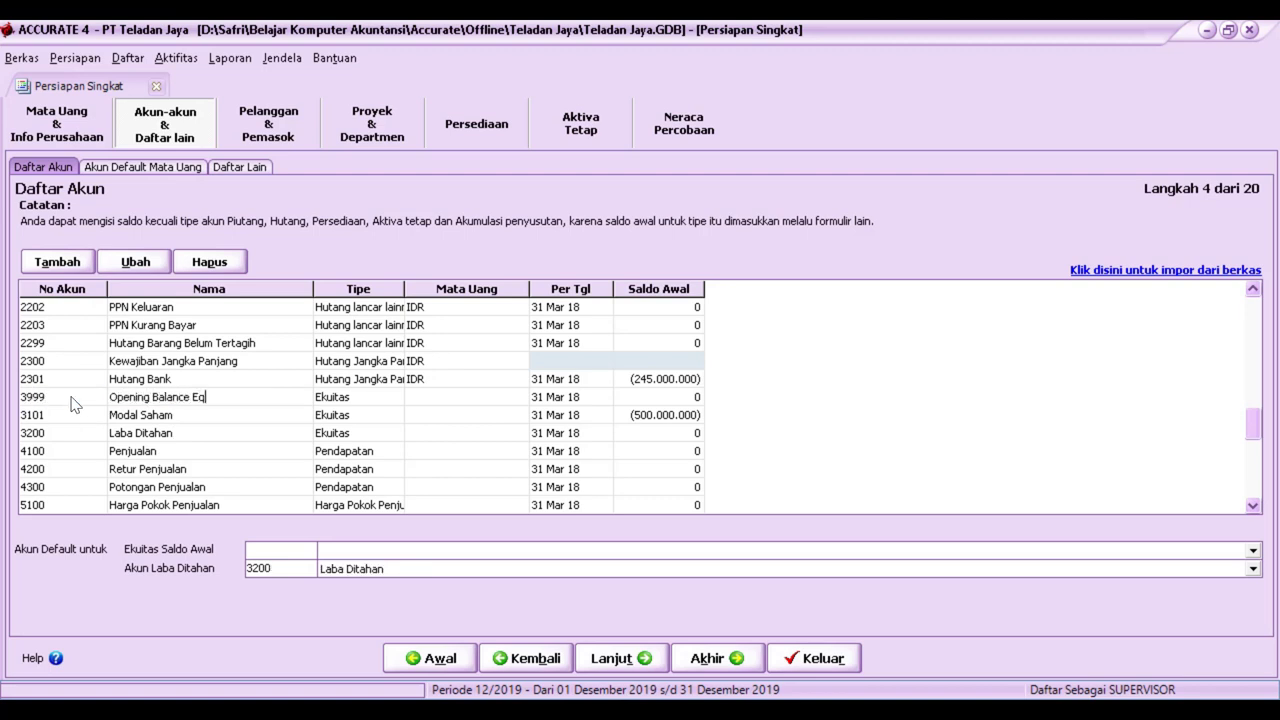
{"action": "key", "text": "Tab"}
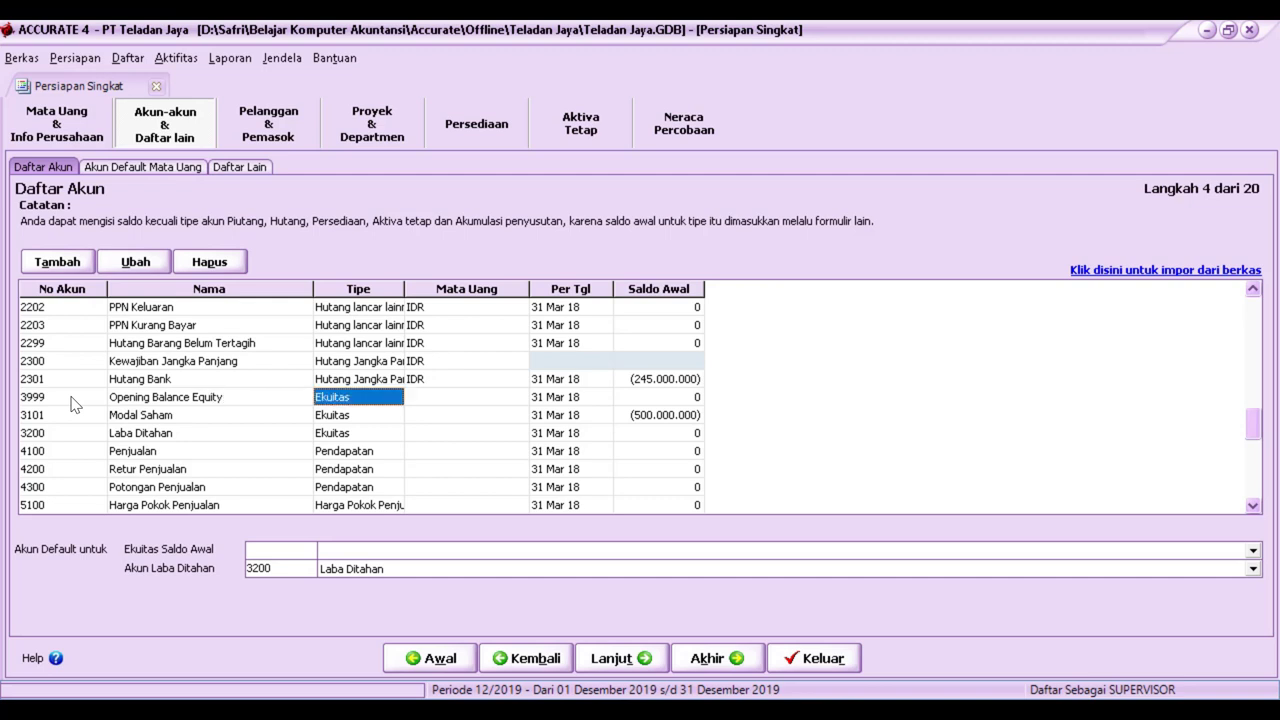
- Set 3999 Opening Balance Equity as the Ekuitas Saldo Awal default and continue
{"action": "left_click", "coordinate": [373, 553]}
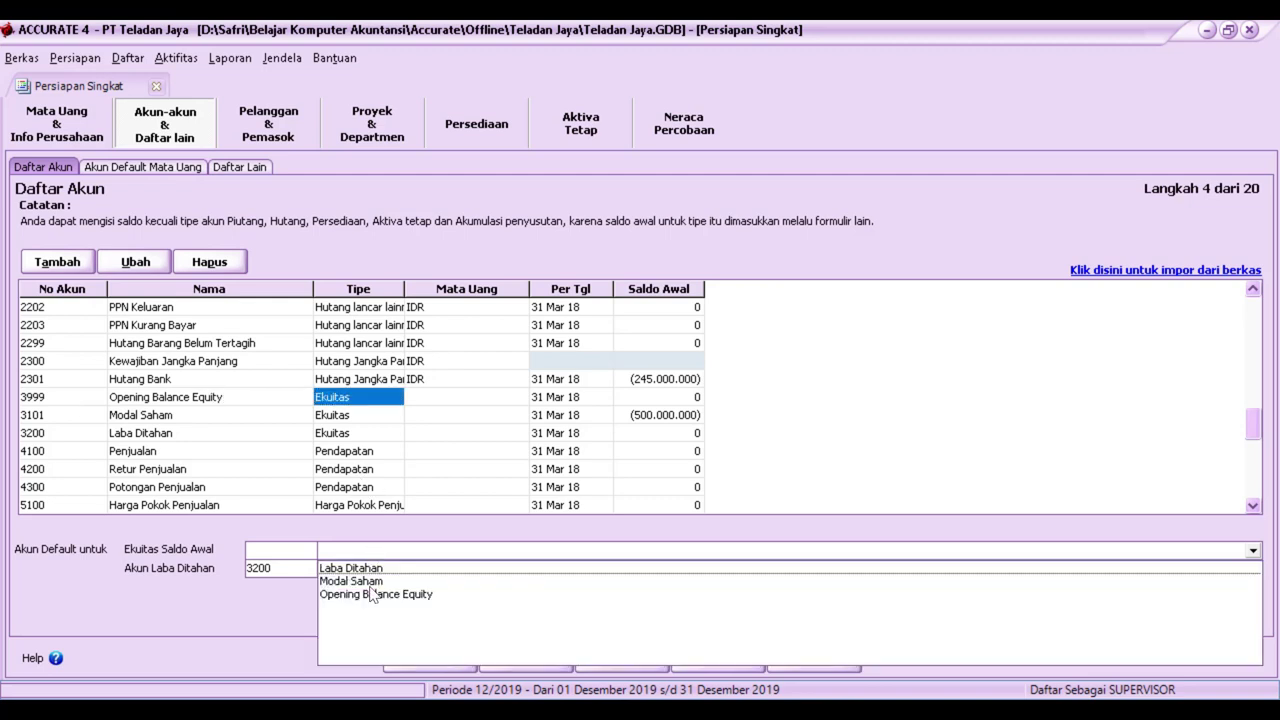
{"action": "left_click", "coordinate": [373, 594]}
{"action": "left_click", "coordinate": [242, 439]}
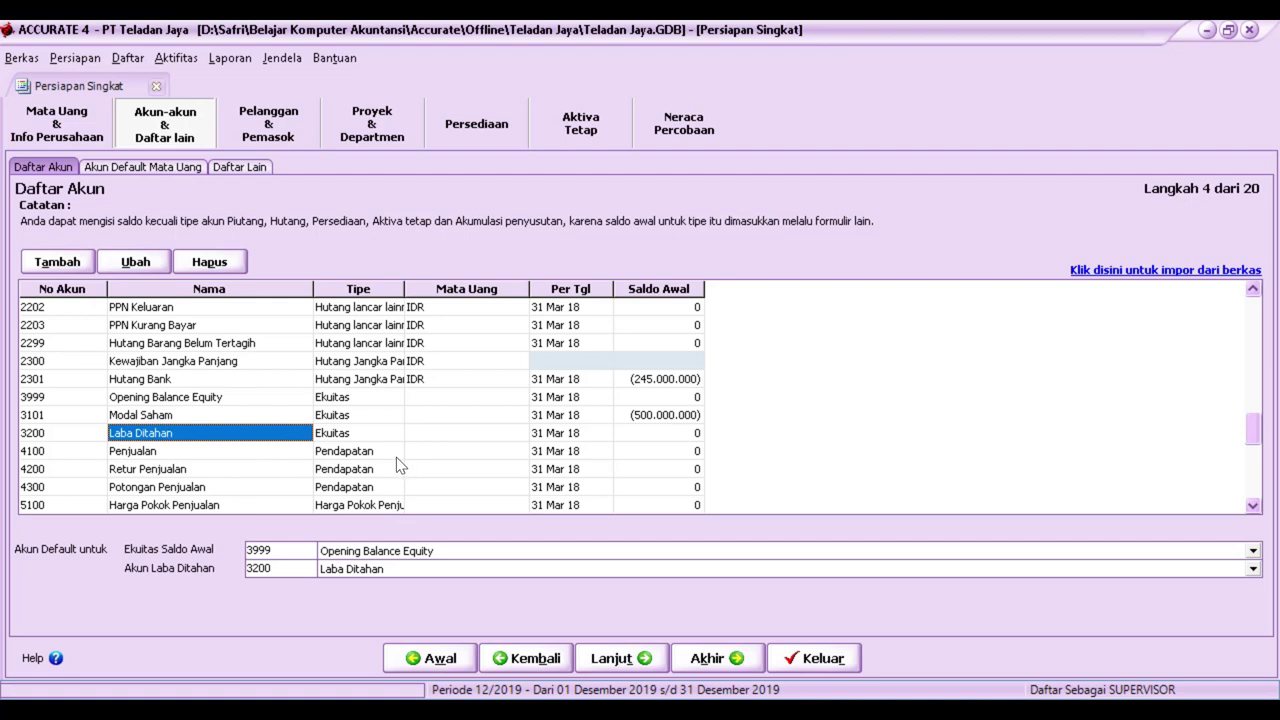
{"action": "key", "text": "Down"}
{"action": "key", "text": "Down"}
{"action": "key", "text": "Down"}
{"action": "key", "text": "Down"}
{"action": "key", "text": "Down"}
{"action": "key", "text": "Down"}
{"action": "key", "text": "Down"}
{"action": "key", "text": "Down"}
{"action": "key", "text": "Down"}
{"action": "key", "text": "Down"}
{"action": "key", "text": "Down"}
{"action": "key", "text": "Down"}
{"action": "key", "text": "Down"}
{"action": "key", "text": "Down"}
{"action": "key", "text": "Down"}
{"action": "key", "text": "Down"}
{"action": "key", "text": "Down"}
{"action": "key", "text": "Down"}
{"action": "key", "text": "Down"}
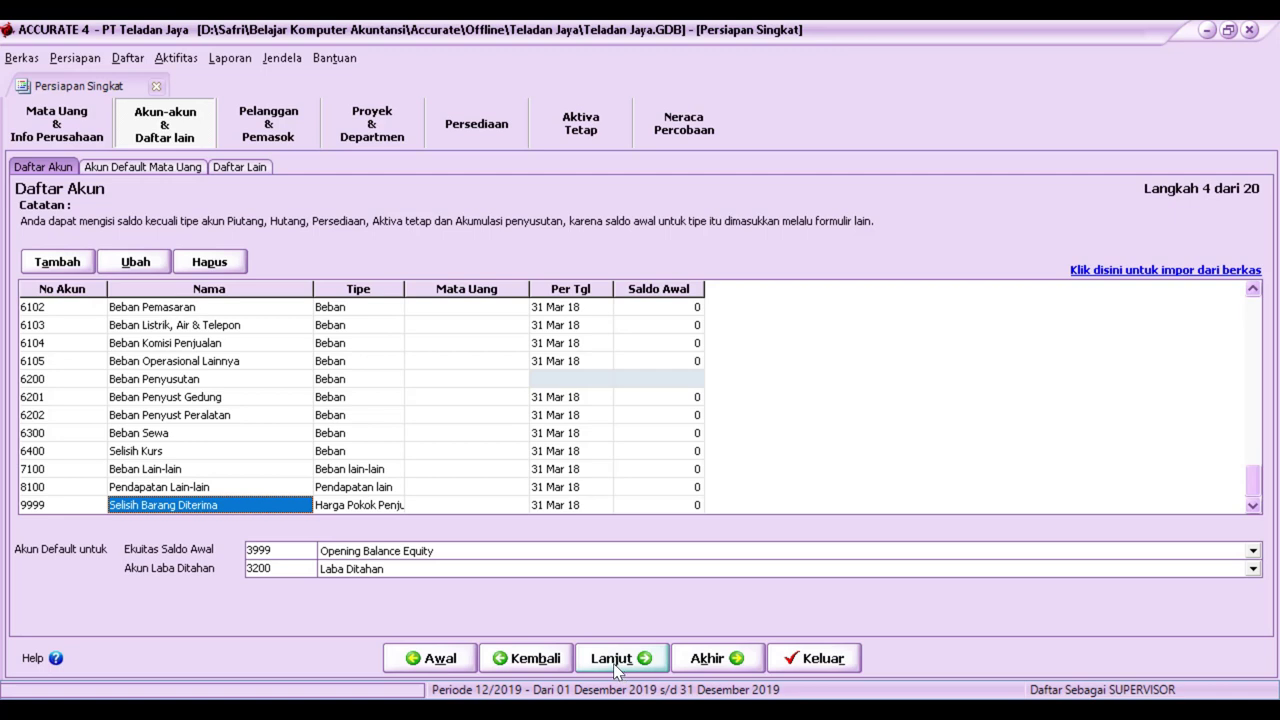
{"action": "left_click", "coordinate": [613, 662]}
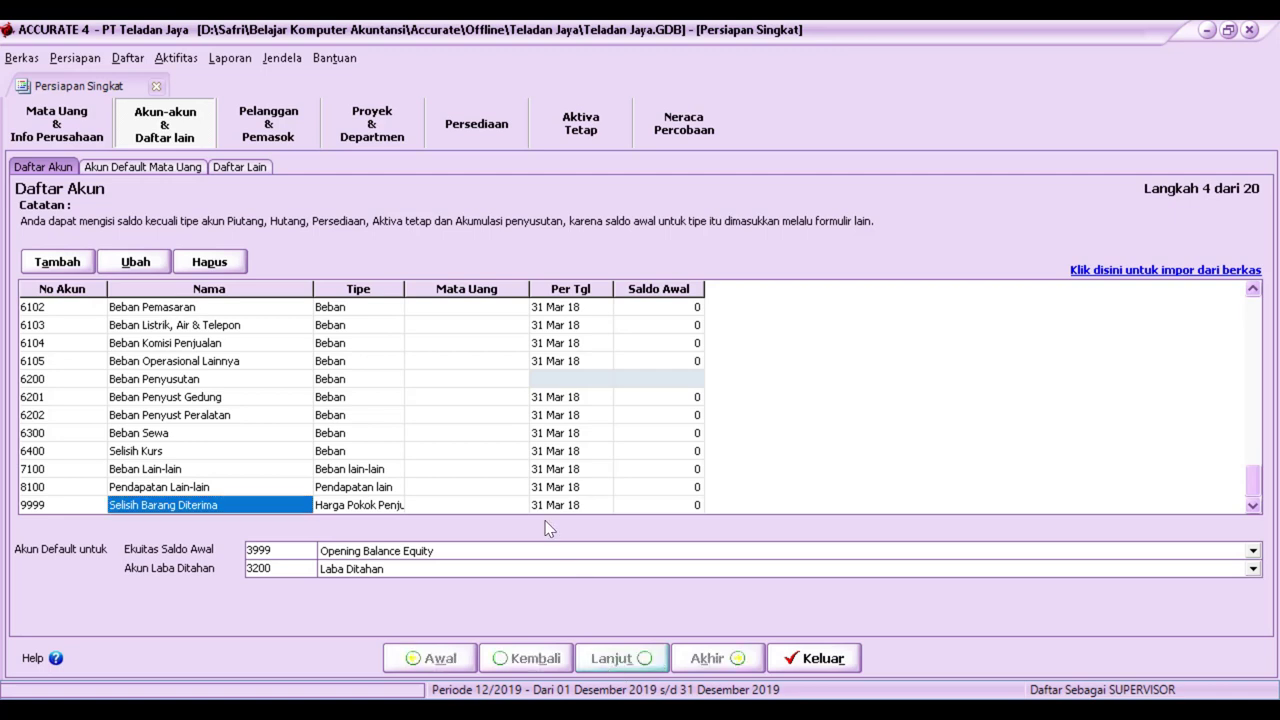
- Set IDR defaults: Hutang IDR, Piutang IDR, Uang Muka Penjualan/Pembelian IDR and Potongan Penjualan
{"action": "left_click", "coordinate": [447, 298]}
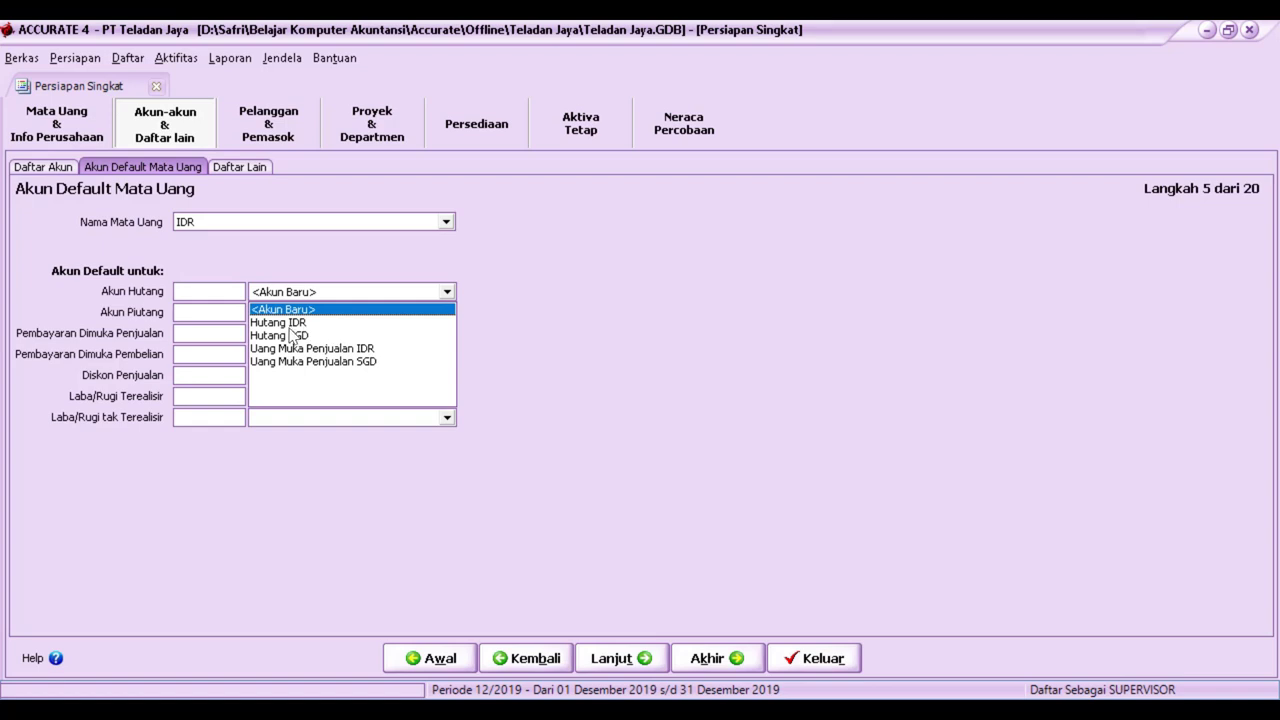
{"action": "left_click", "coordinate": [284, 322]}
{"action": "left_click", "coordinate": [447, 312]}
{"action": "left_click", "coordinate": [433, 323]}
{"action": "left_click", "coordinate": [446, 334]}
{"action": "left_click", "coordinate": [331, 391]}
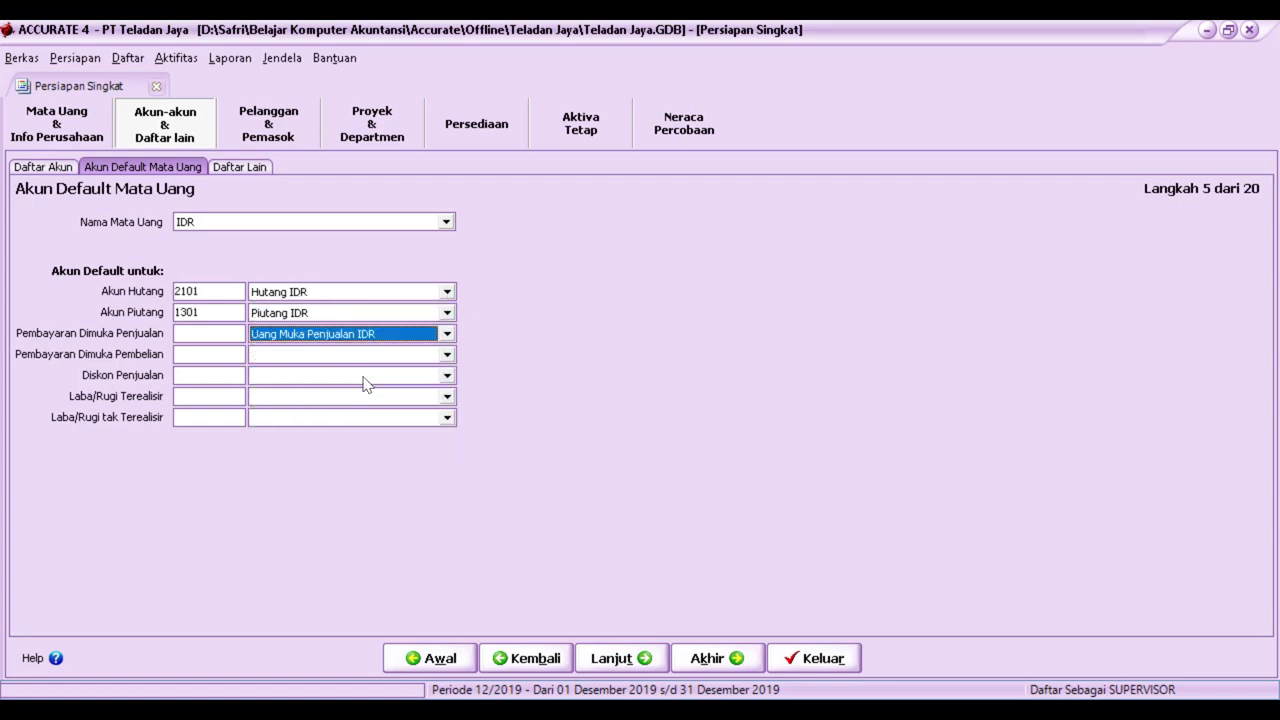
{"action": "left_click", "coordinate": [446, 355]}
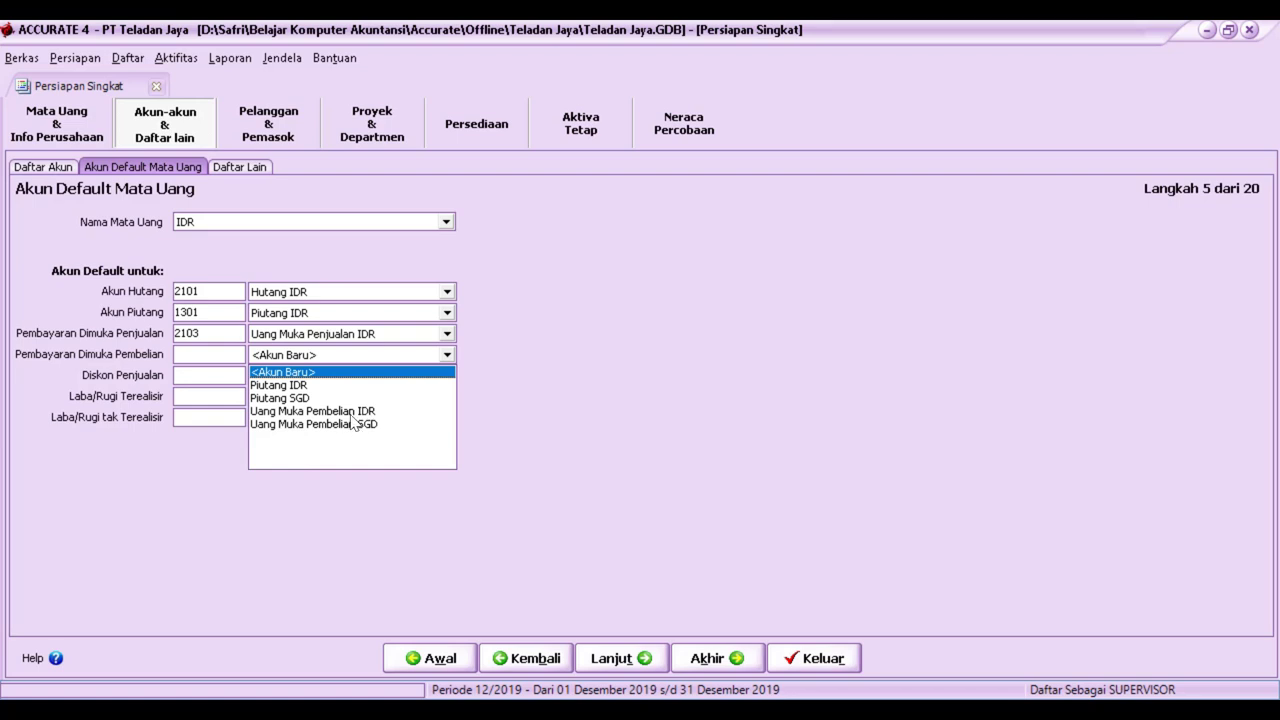
{"action": "left_click", "coordinate": [352, 412]}
{"action": "left_click", "coordinate": [447, 375]}
{"action": "left_click", "coordinate": [340, 431]}
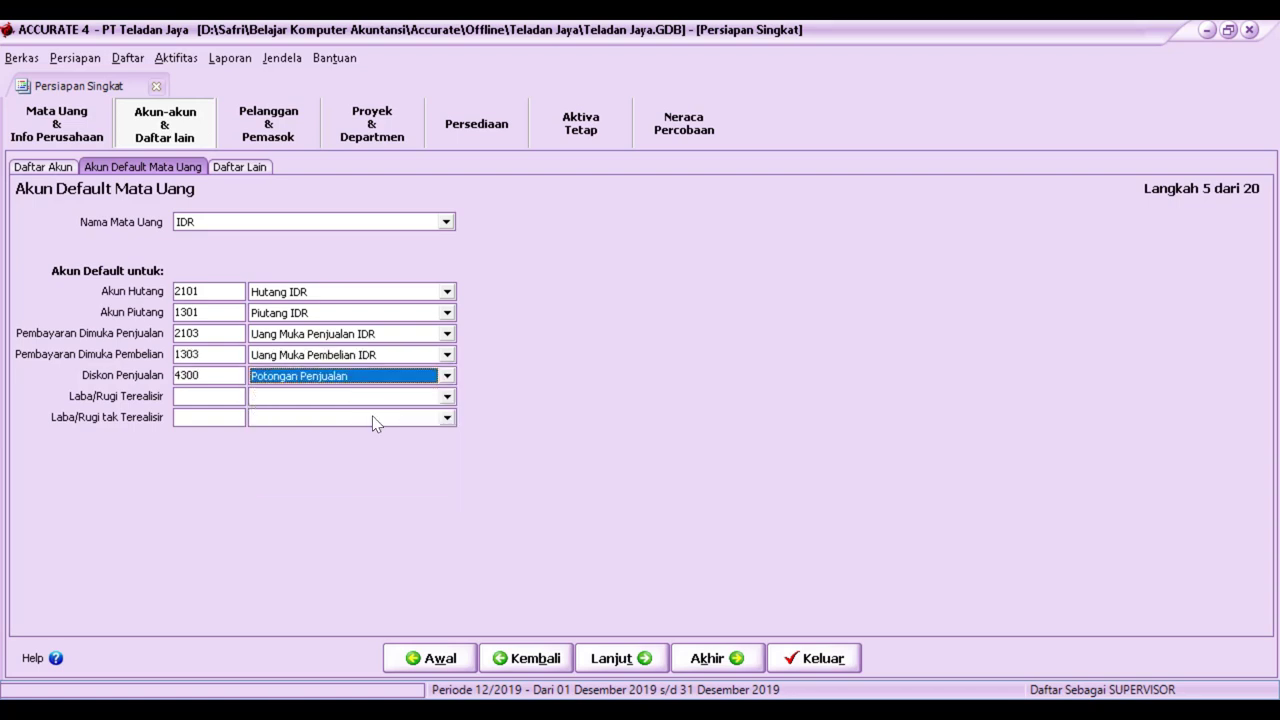
- Make Beban Lain-lain the IDR realised and unrealised gain/loss account
{"action": "left_click", "coordinate": [447, 396]}
{"action": "left_click", "coordinate": [447, 503]}
{"action": "left_click", "coordinate": [447, 503]}
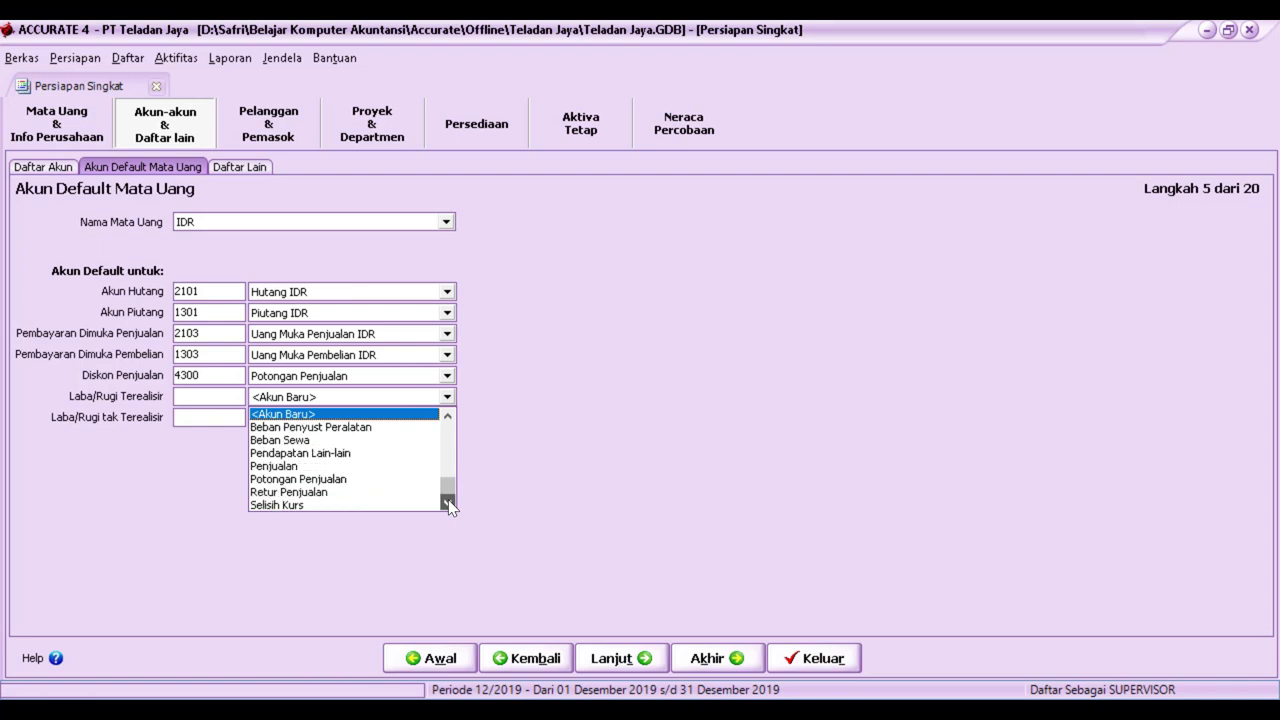
{"action": "left_click", "coordinate": [447, 418]}
{"action": "left_click", "coordinate": [447, 418]}
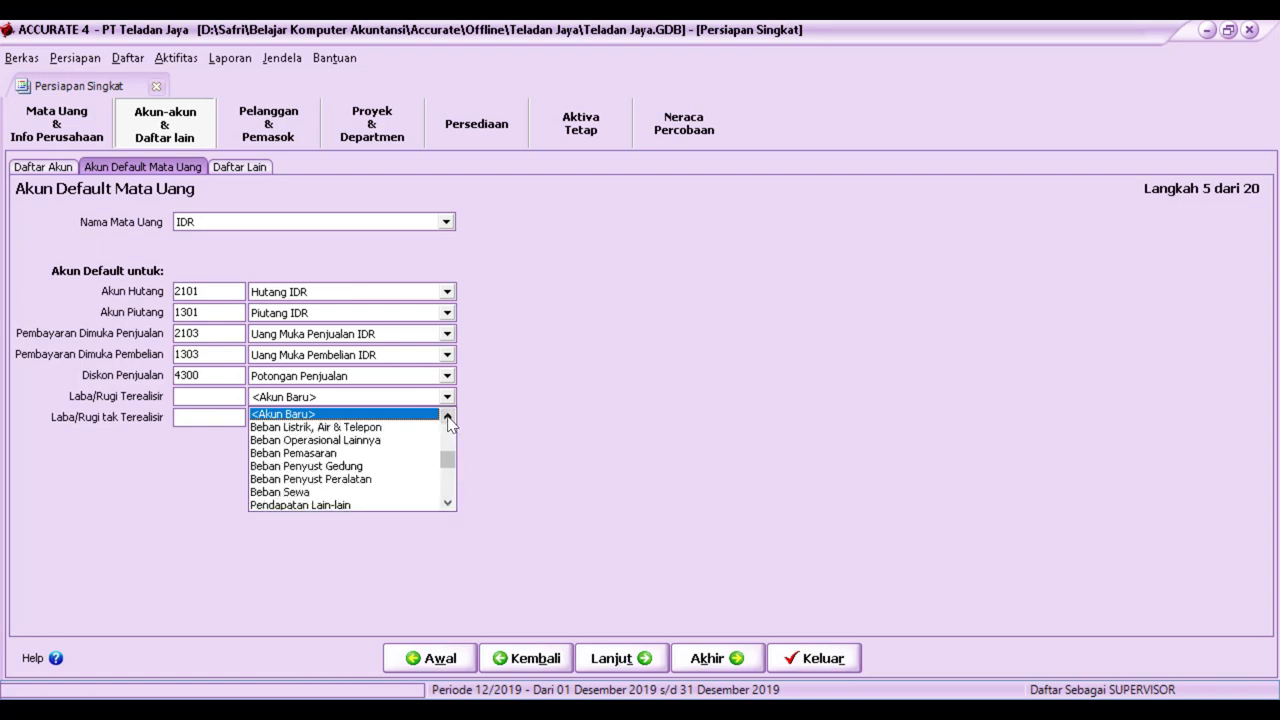
{"action": "left_click", "coordinate": [447, 418]}
{"action": "left_click", "coordinate": [447, 418]}
{"action": "left_click", "coordinate": [447, 418]}
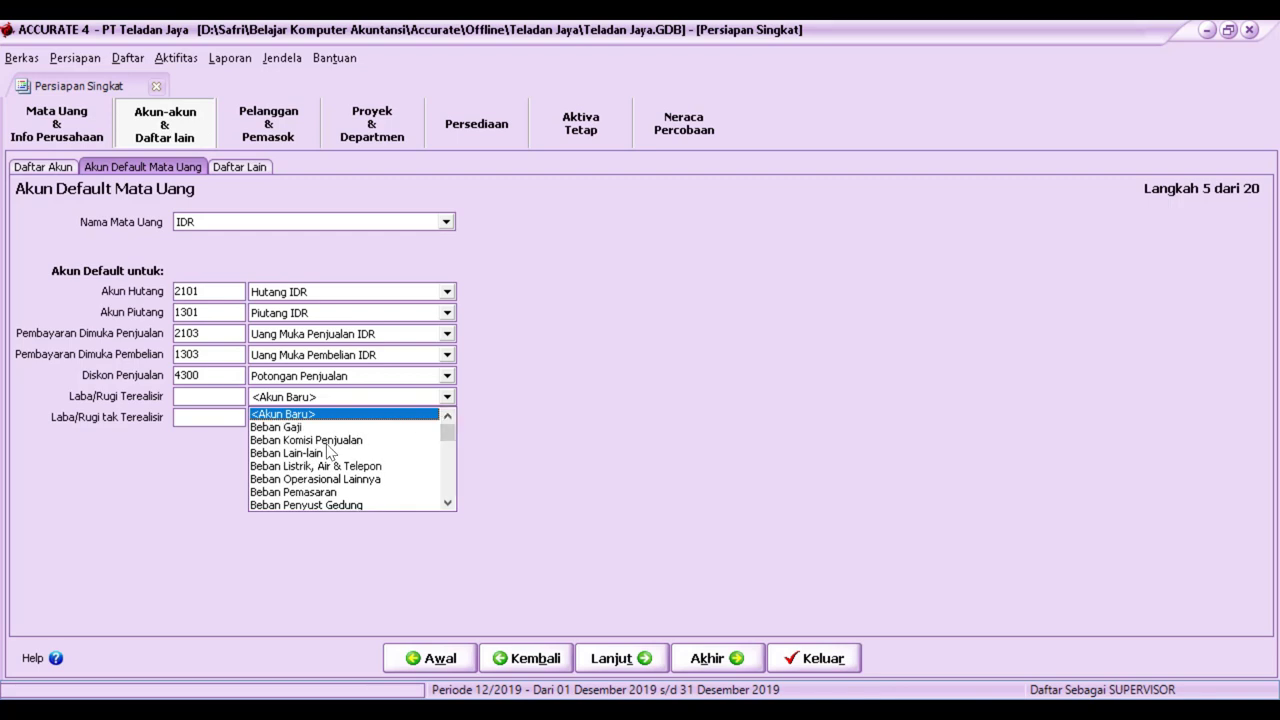
{"action": "left_click", "coordinate": [311, 455]}
{"action": "left_click", "coordinate": [447, 417]}
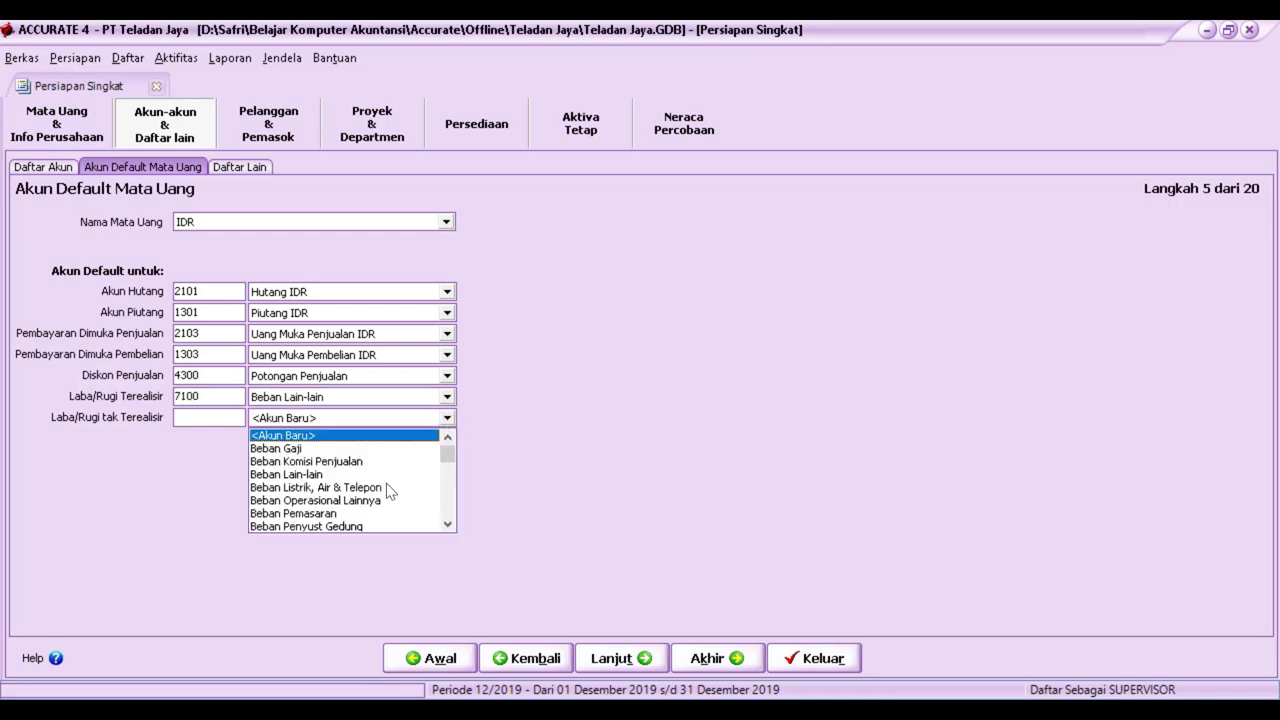
{"action": "left_click", "coordinate": [294, 476]}
- For SGD, set advances to Uang Muka Penjualan SGD and Uang Muka Pembelian SGD, then enter C.O.D
{"action": "left_click", "coordinate": [446, 222]}
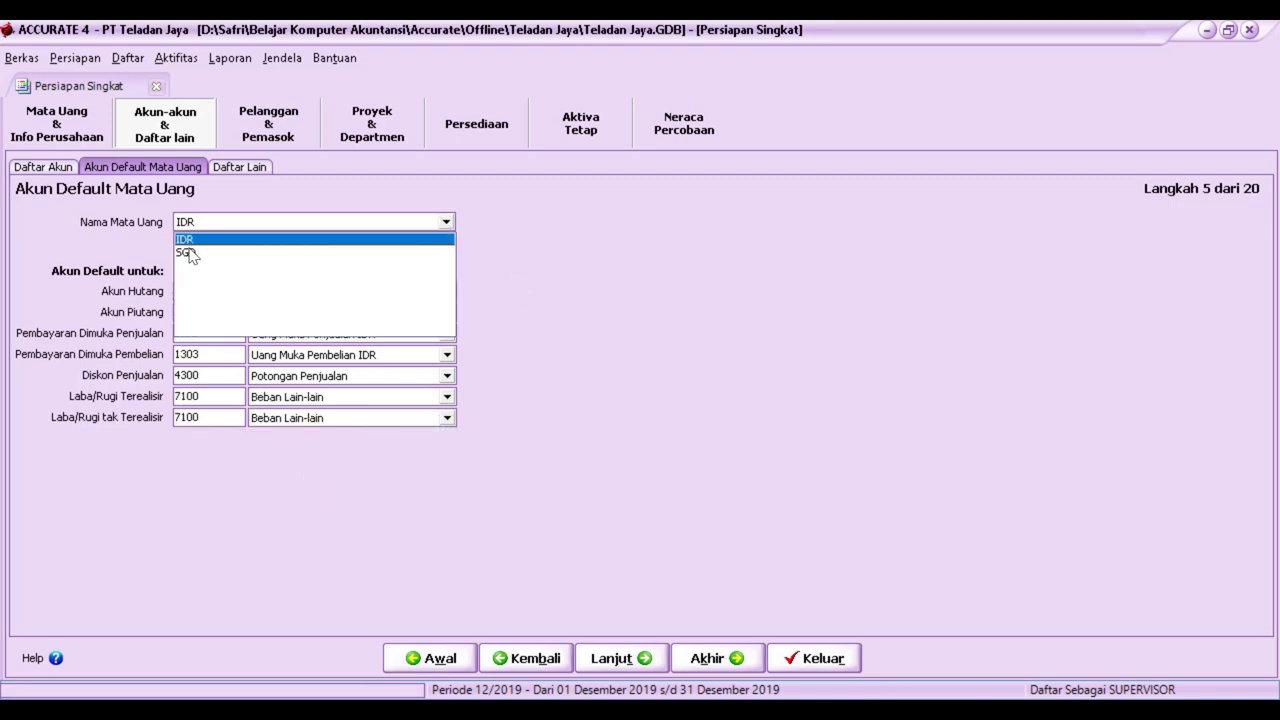
{"action": "left_click", "coordinate": [192, 252]}
{"action": "left_click", "coordinate": [447, 334]}
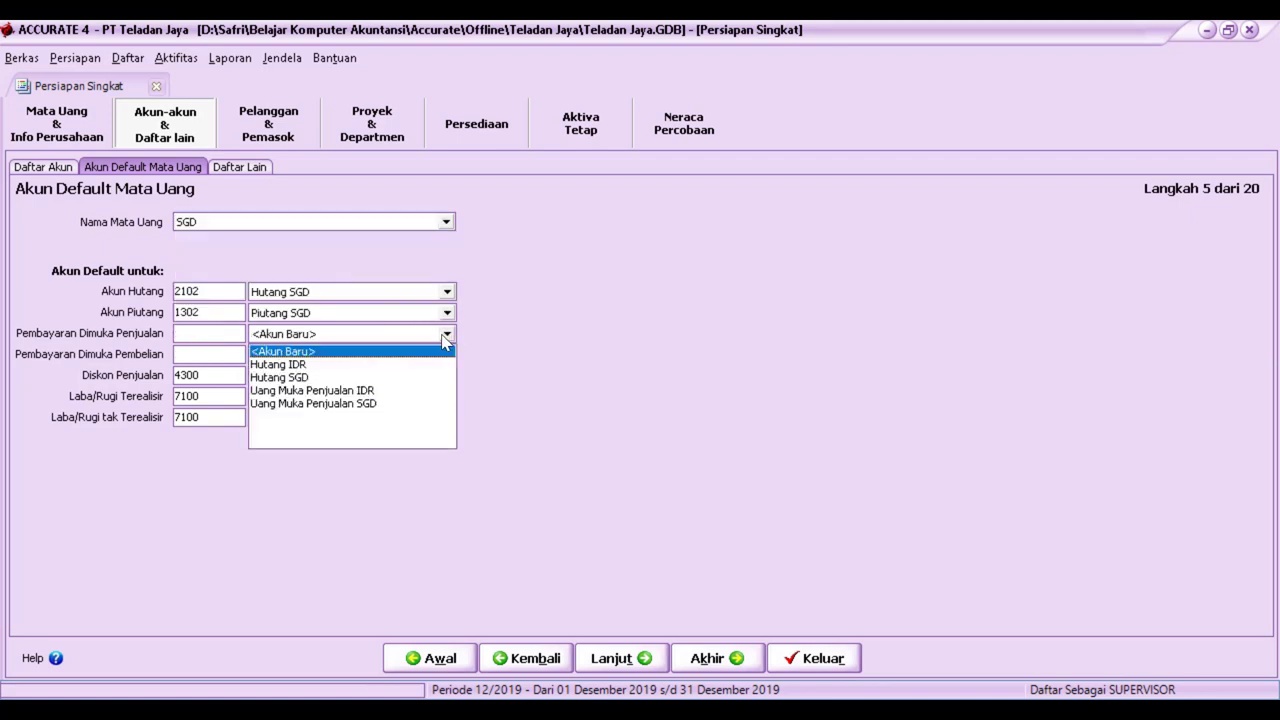
{"action": "left_click", "coordinate": [349, 403]}
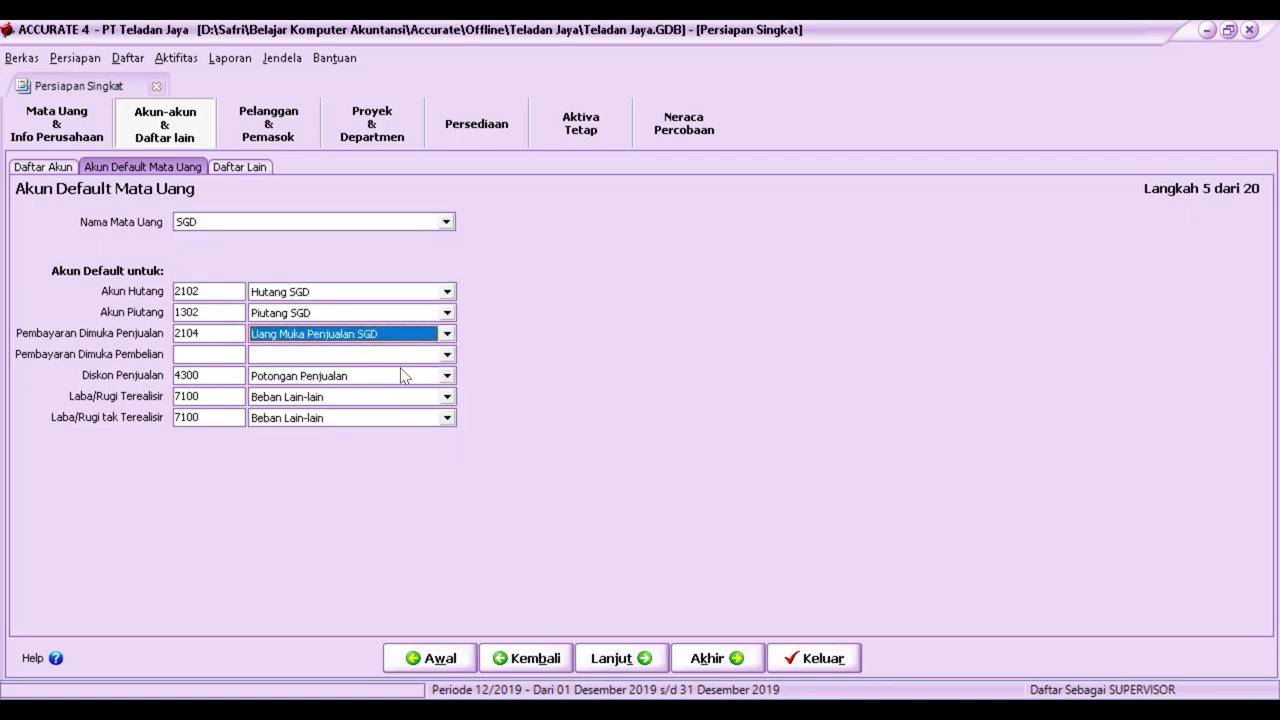
{"action": "left_click", "coordinate": [447, 355]}
{"action": "left_click", "coordinate": [362, 430]}
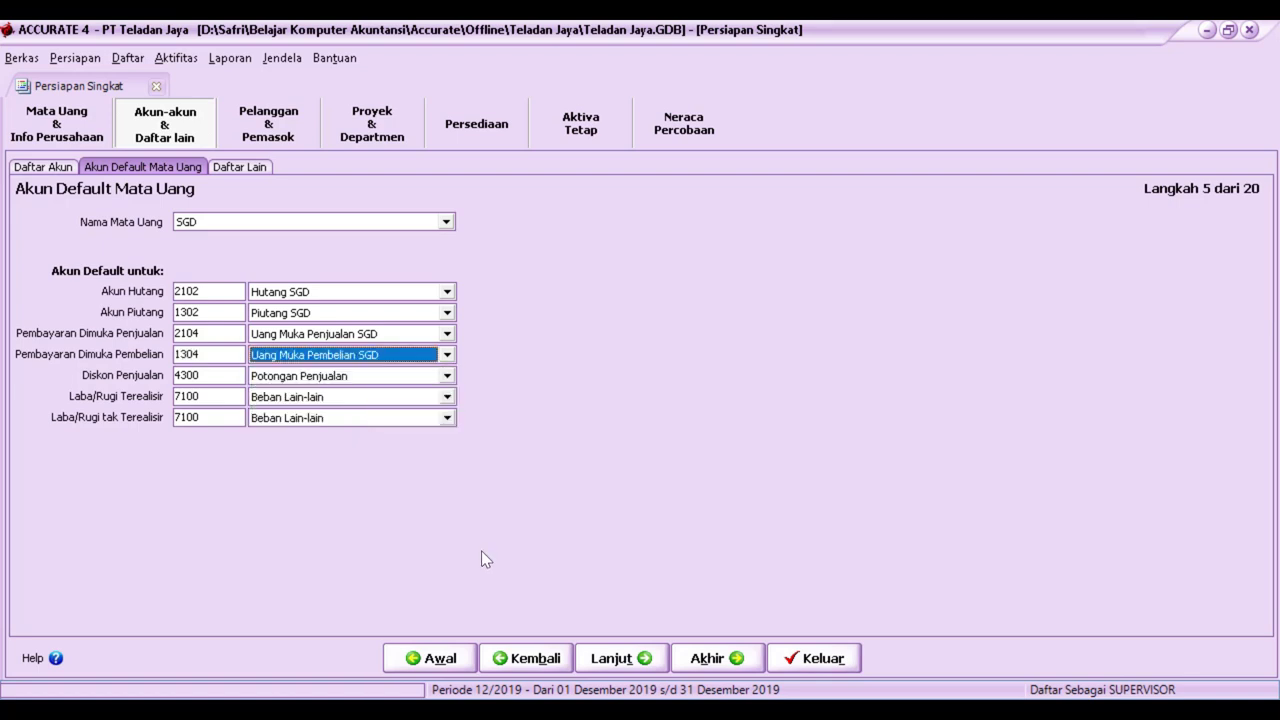
{"action": "left_click", "coordinate": [617, 658]}
{"action": "key", "text": "Tab"}
{"action": "key", "text": "Tab"}
{"action": "key", "text": "Tab"}
{"action": "key", "text": "Tab"}
{"action": "key", "text": "Tab"}
{"action": "key", "text": "Tab"}
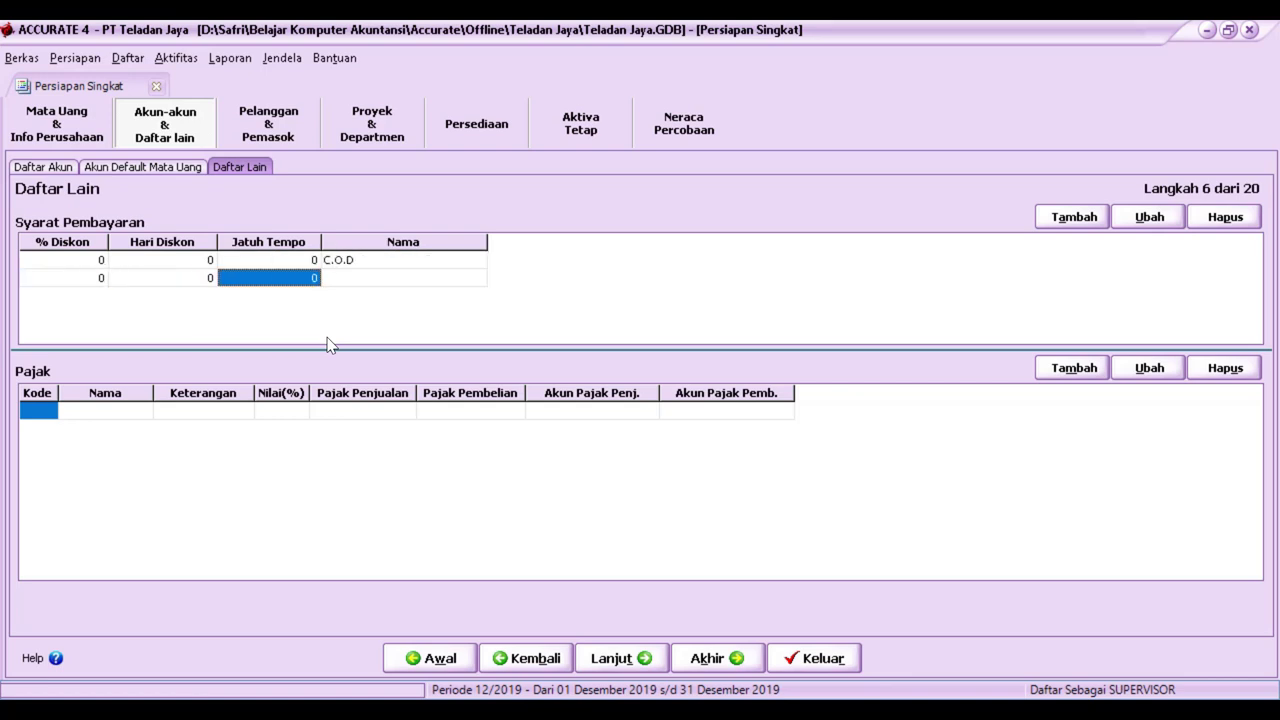
- Add the Net 30 payment term (30 days) and tax code T, PPN 10%, rate 10
{"action": "type", "text": "30"}
{"action": "key", "text": "Tab"}
{"action": "key", "text": "Tab"}
{"action": "left_click", "coordinate": [40, 411]}
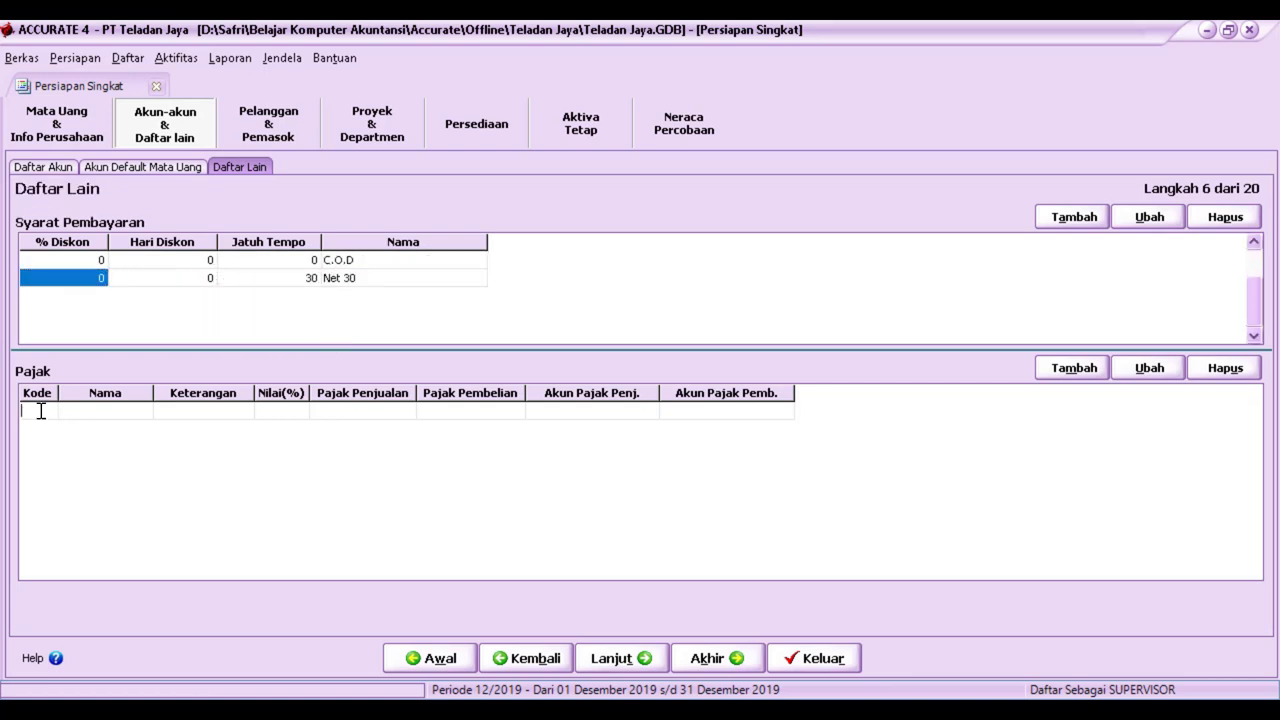
{"action": "type", "text": "T"}
{"action": "key", "text": "Tab"}
{"action": "type", "text": "P"}
{"action": "key", "text": "Tab"}
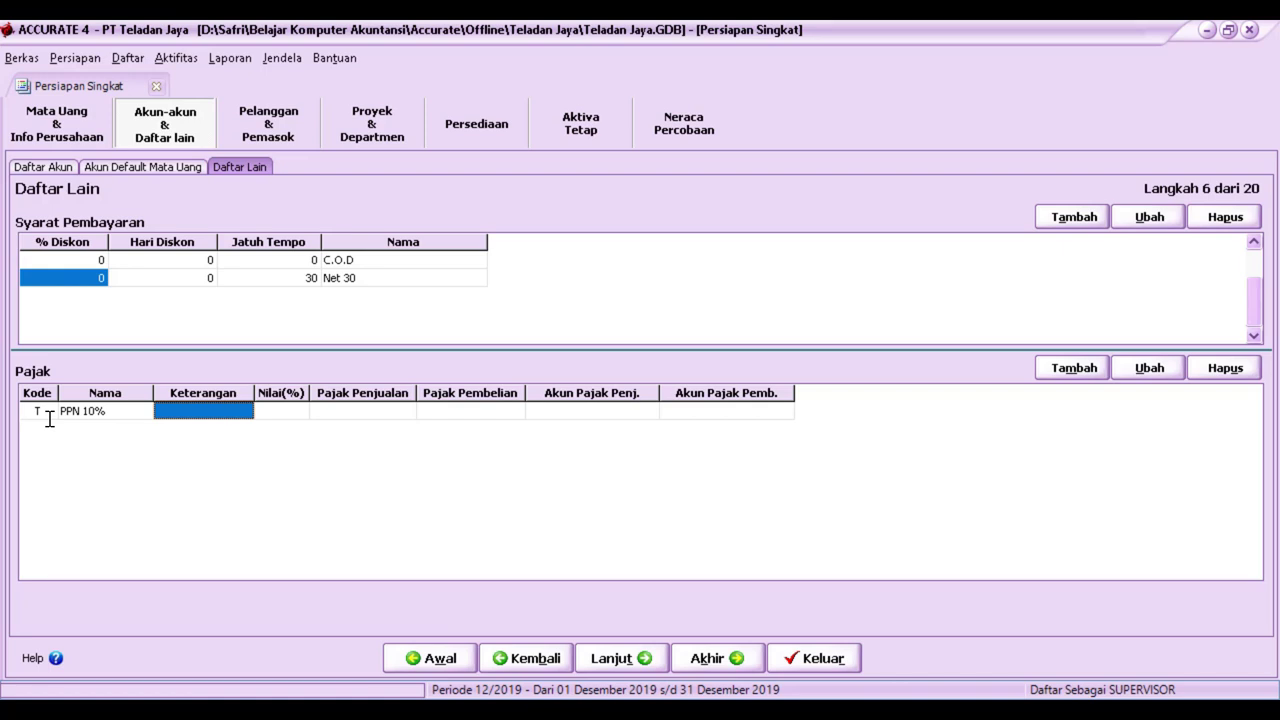
{"action": "type", "text": "PPN 10%"}
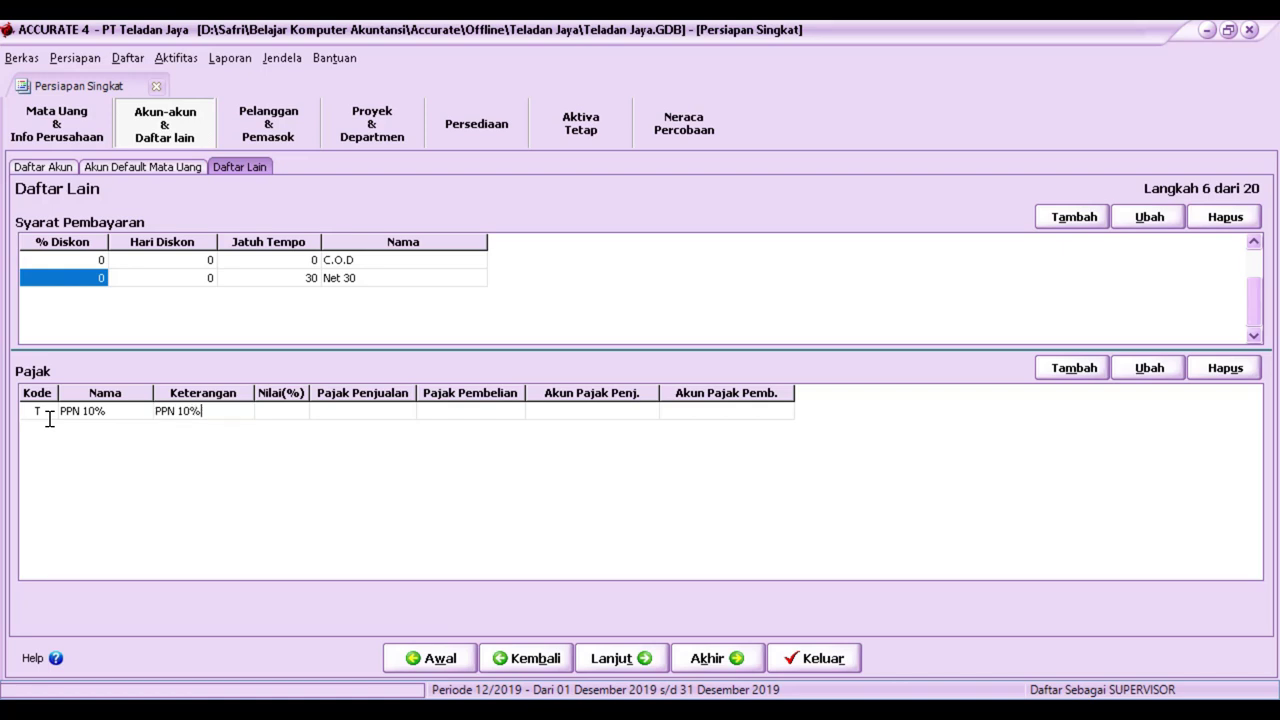
{"action": "key", "text": "Tab"}
{"action": "type", "text": "10"}
{"action": "key", "text": "Tab"}
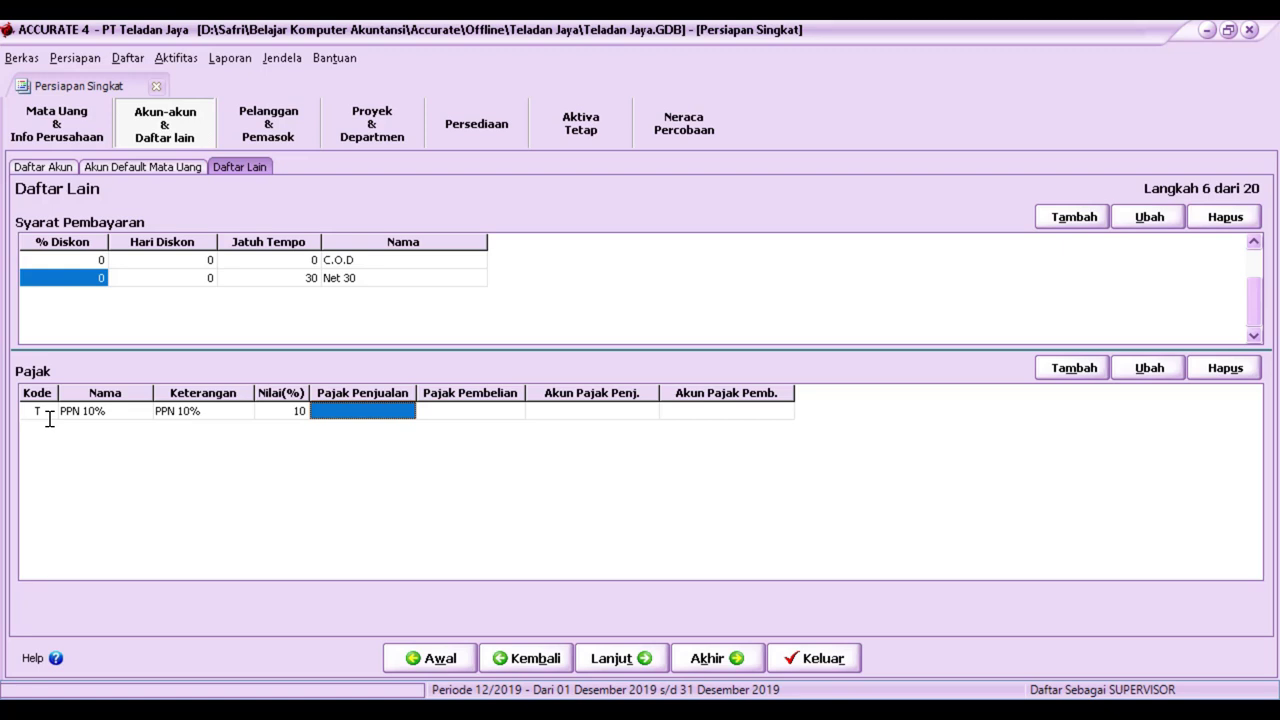
- Post the PPN 10% tax to PPN Keluaran (2202) for sales and PPN Masukan (1502) for purchases
{"action": "left_click", "coordinate": [411, 412]}
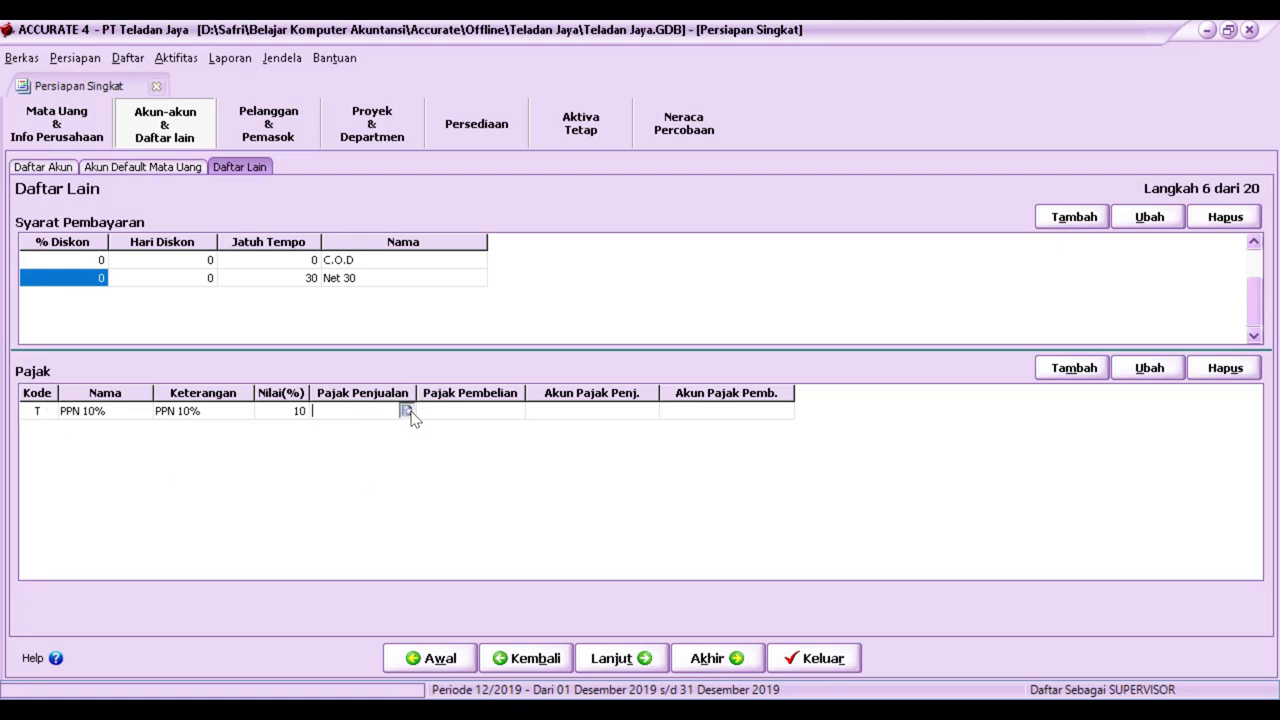
{"action": "left_click", "coordinate": [407, 411]}
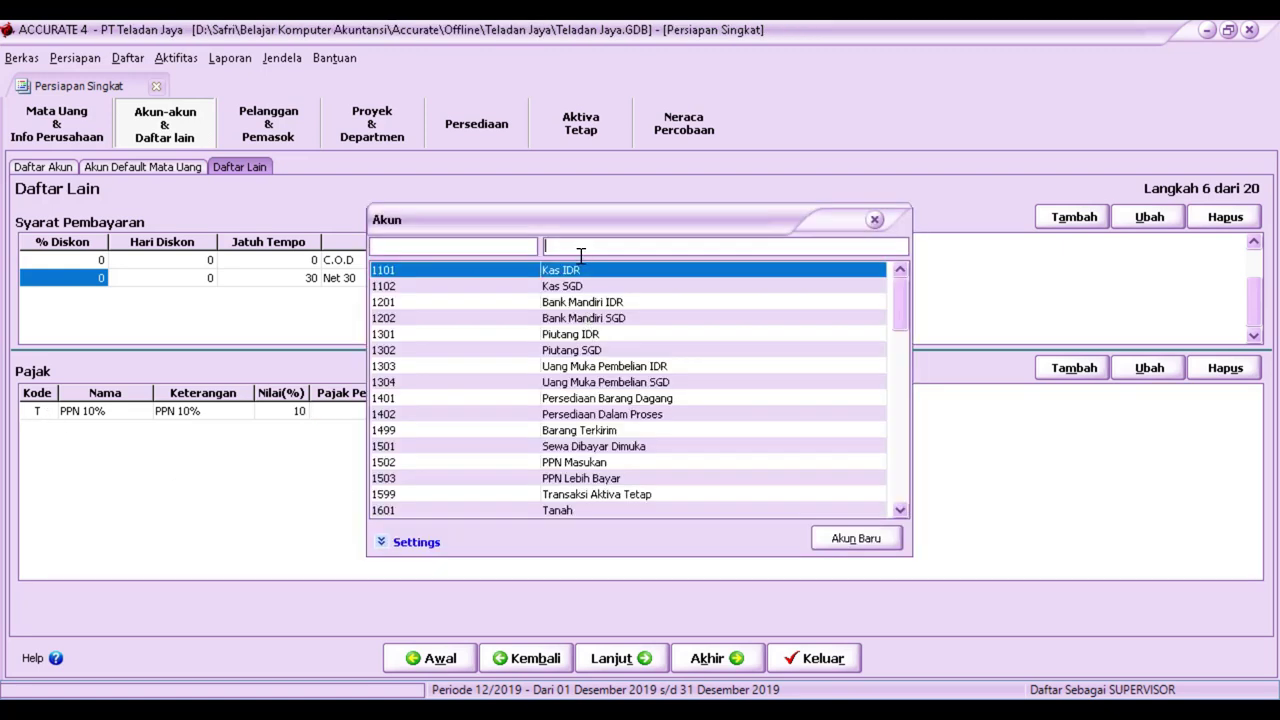
{"action": "type", "text": "pp"}
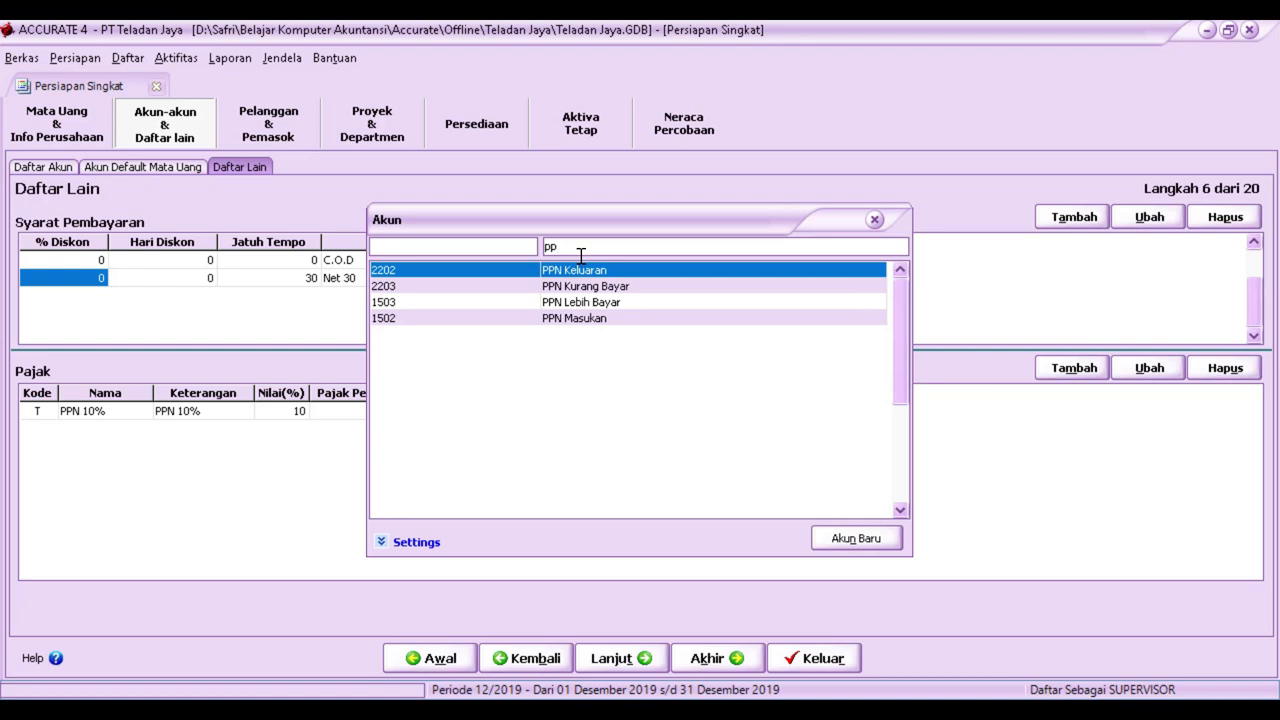
{"action": "key", "text": "Return"}
{"action": "left_click", "coordinate": [503, 416]}
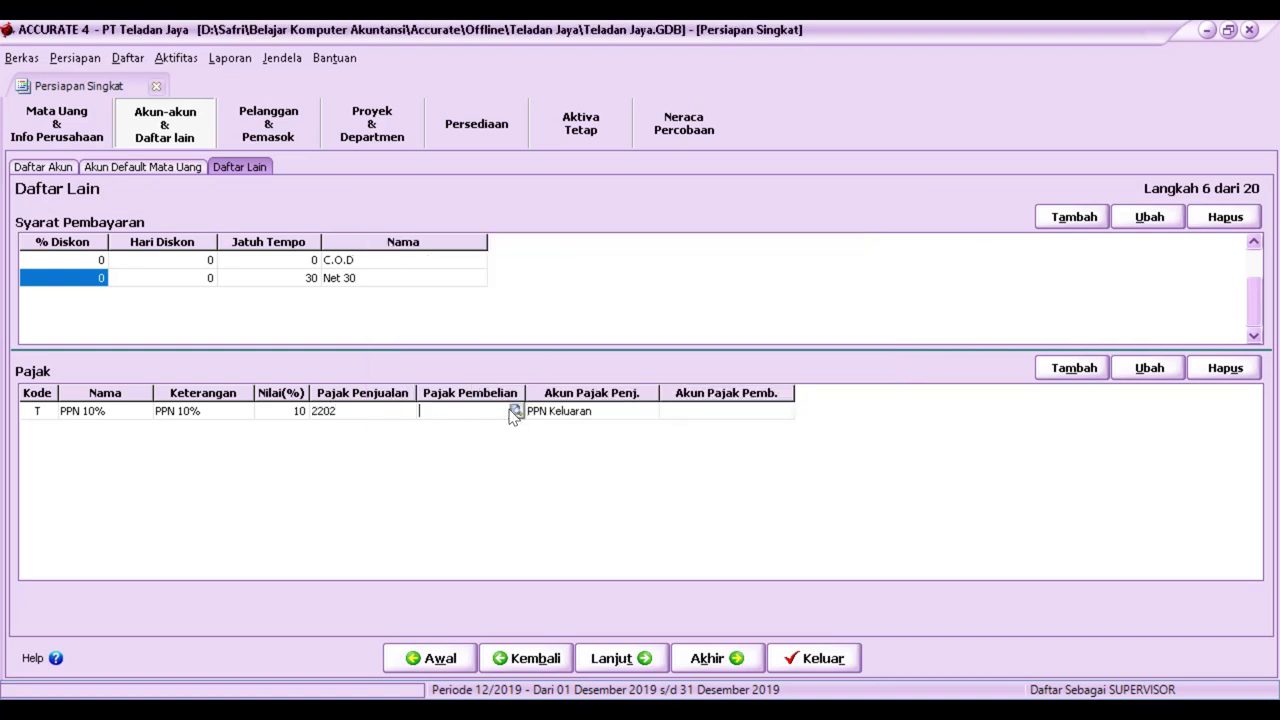
{"action": "left_click", "coordinate": [514, 413]}
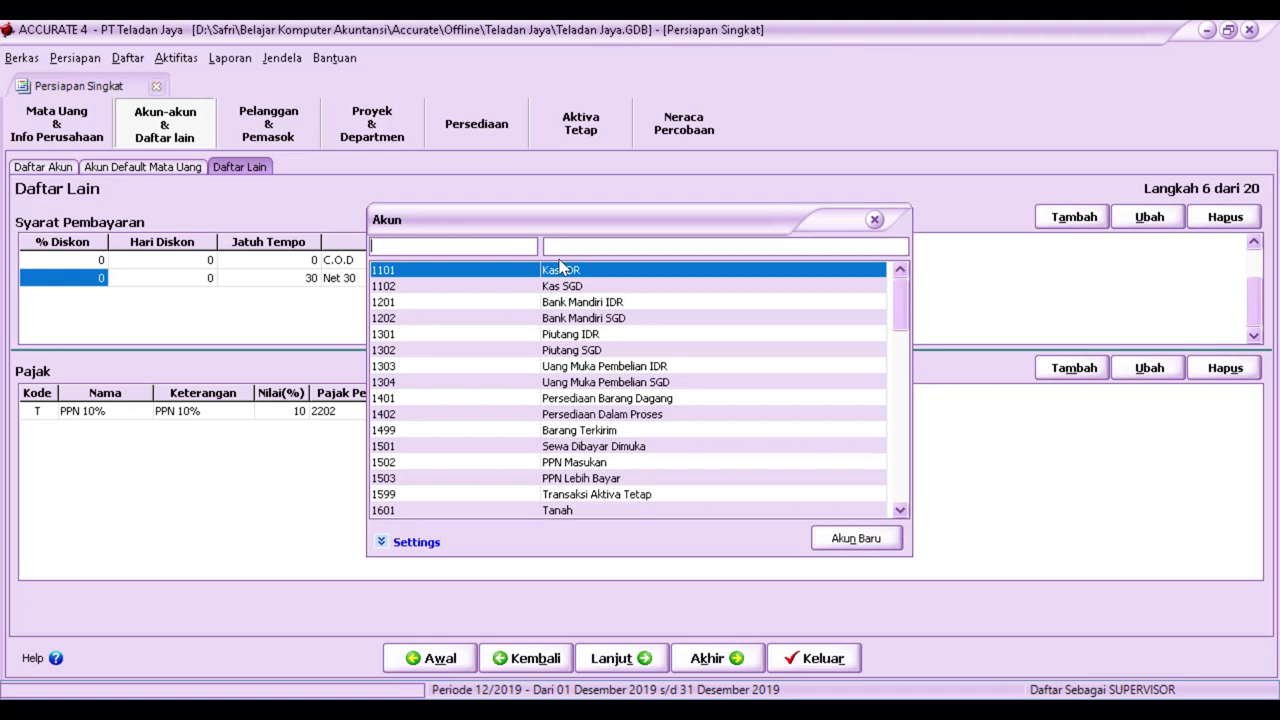
{"action": "type", "text": "PPN"}
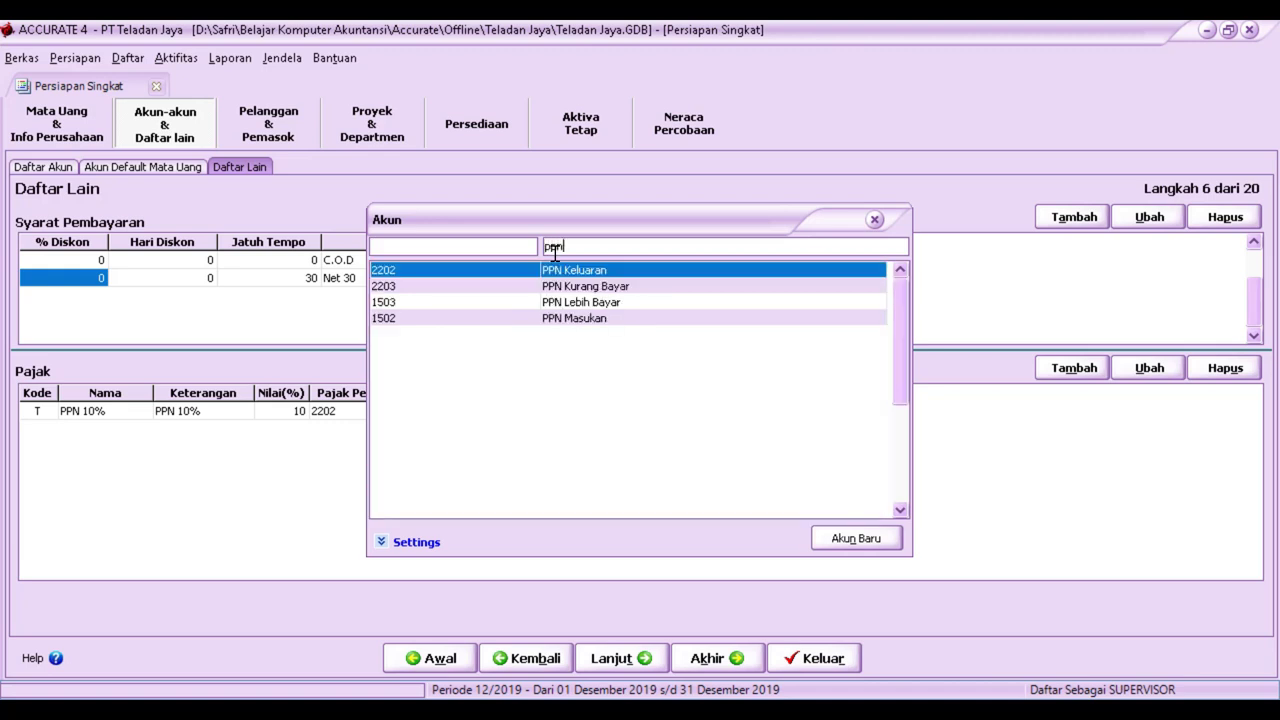
{"action": "key", "text": "Down"}
{"action": "key", "text": "Down"}
{"action": "key", "text": "Down"}
{"action": "key", "text": "Return"}
{"action": "key", "text": "Return"}
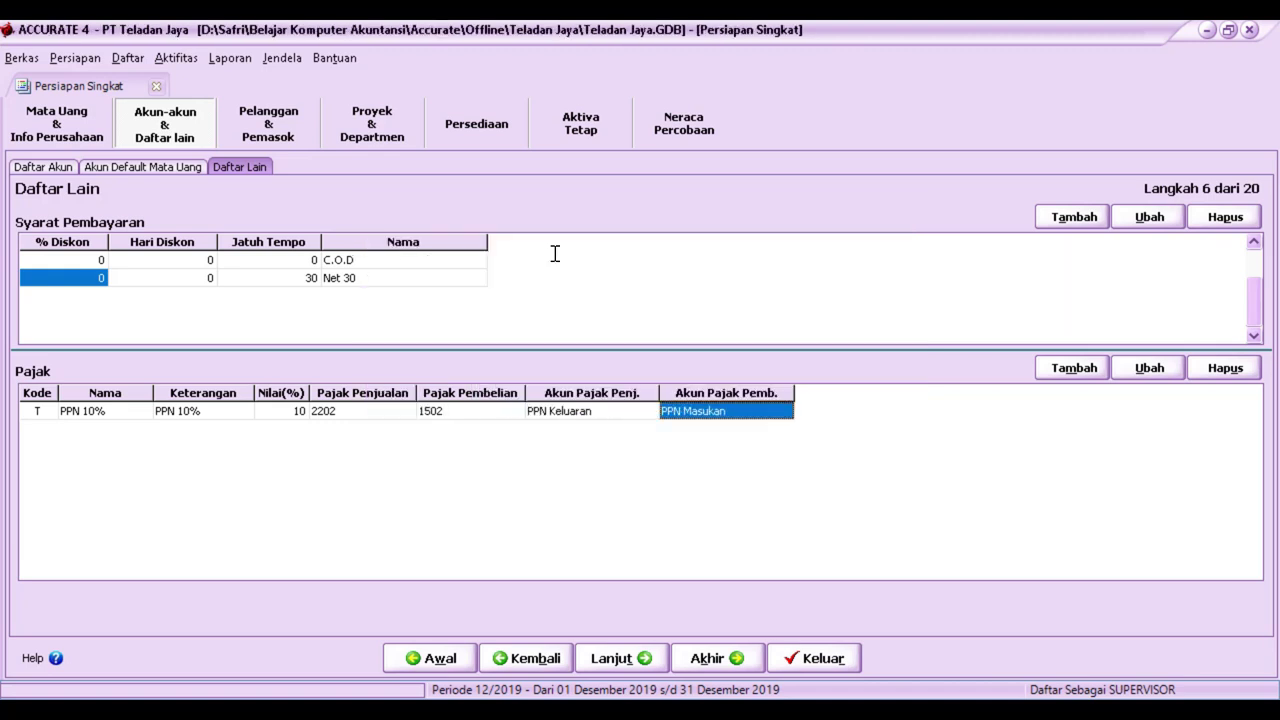
{"action": "key", "text": "Return"}
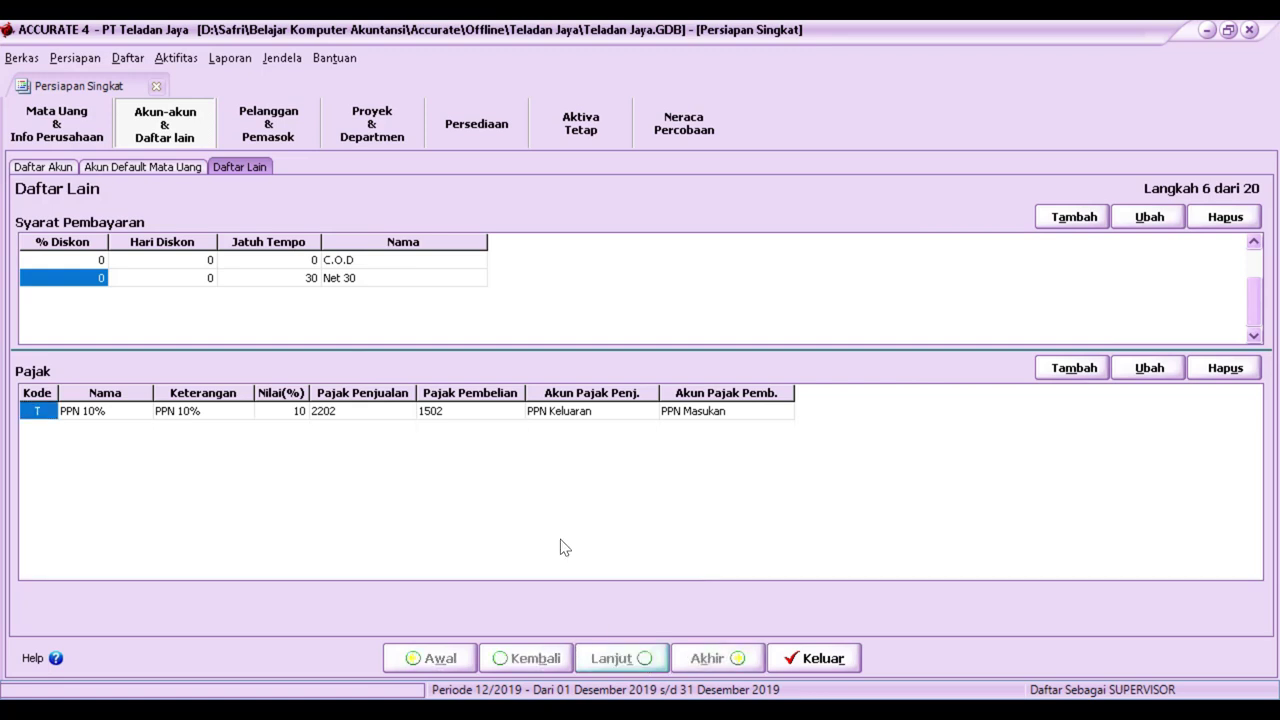
- Add the Khusus customer type, correcting the misspelled Khusu entry
{"action": "type", "text": "K"}
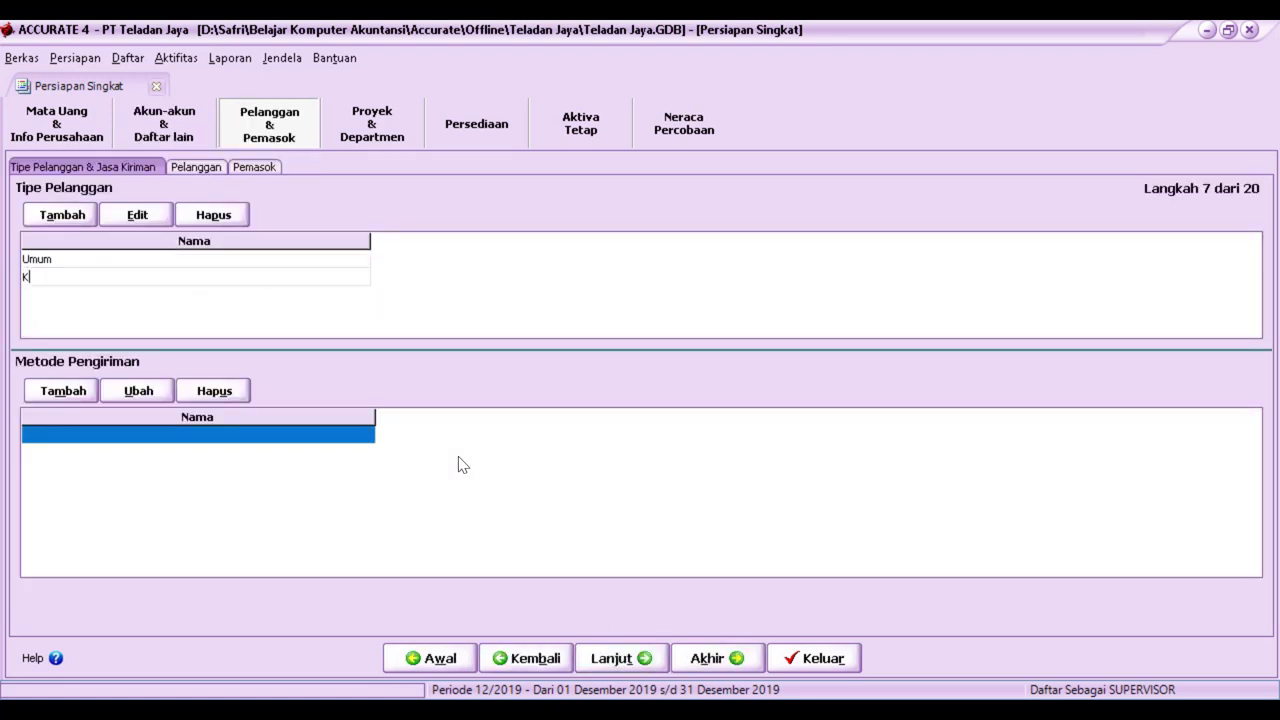
{"action": "type", "text": "husu"}
{"action": "key", "text": "Return"}
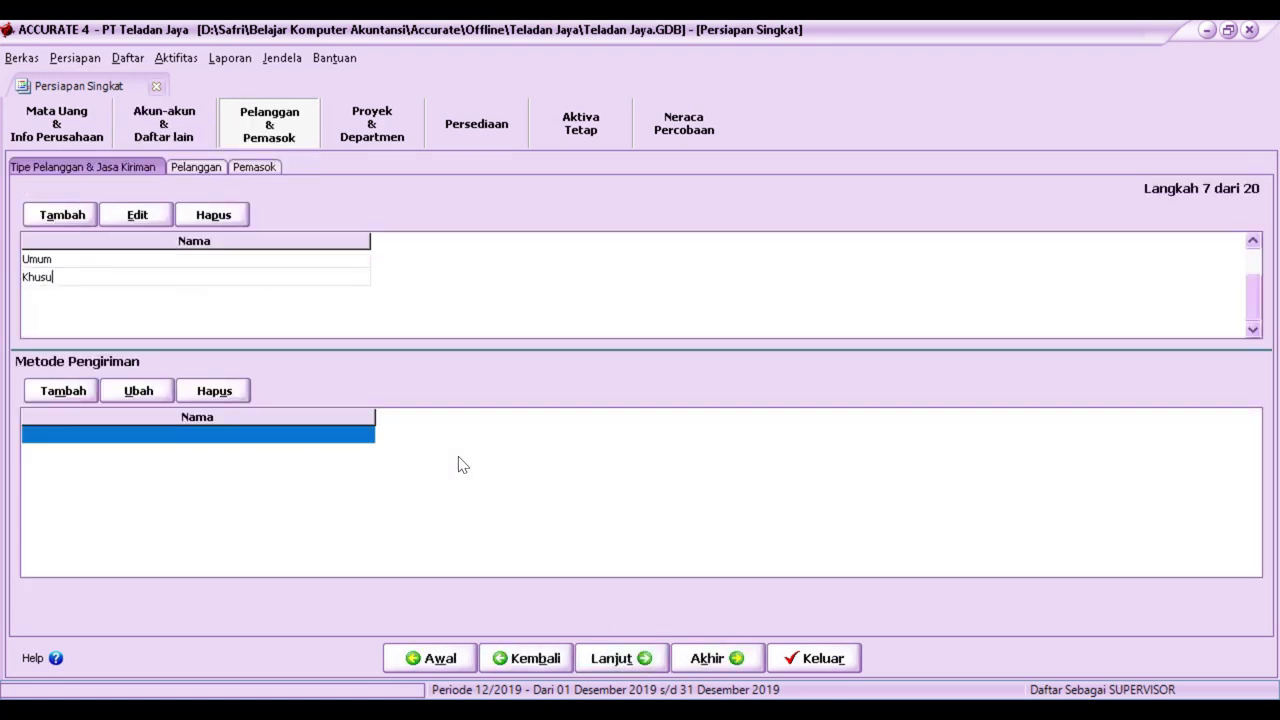
{"action": "left_click", "coordinate": [187, 282]}
{"action": "key", "text": "BackSpace"}
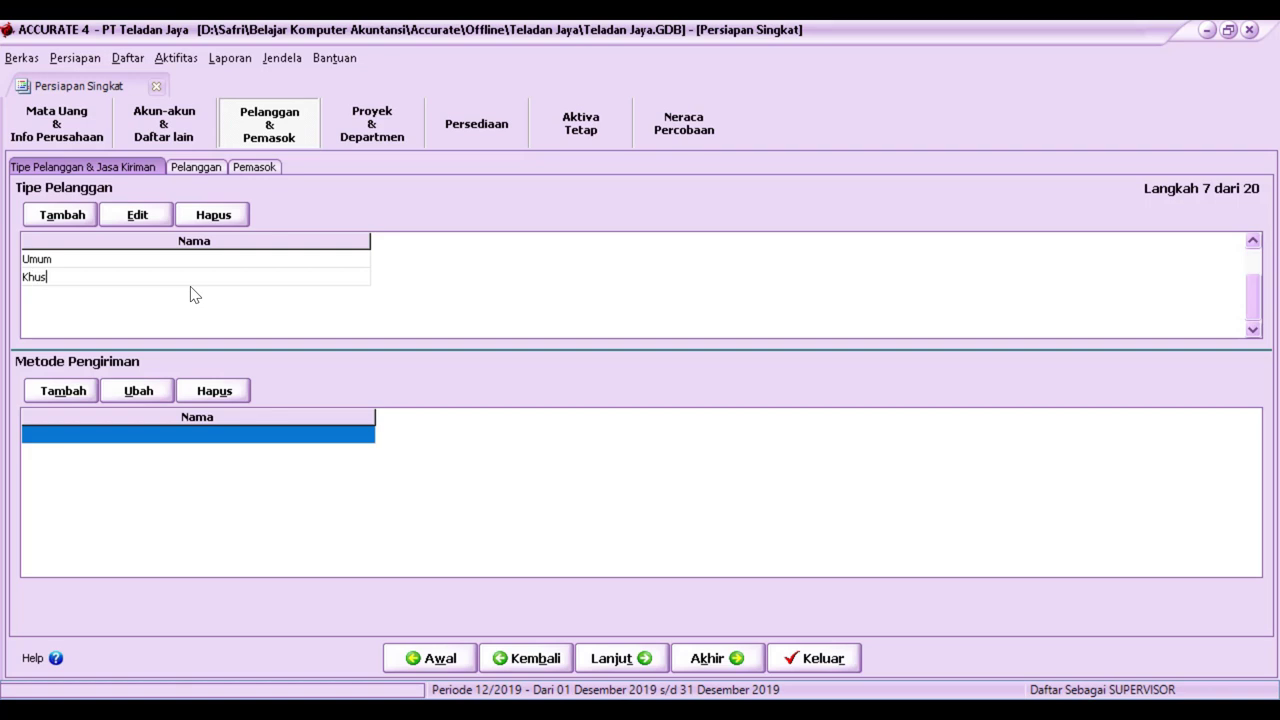
{"action": "key", "text": "Return"}
- Add shipping methods Mobil Box, Sepeda Motor and Jasa Angkutan Cepat, then continue to Pelanggan
{"action": "left_click", "coordinate": [168, 438]}
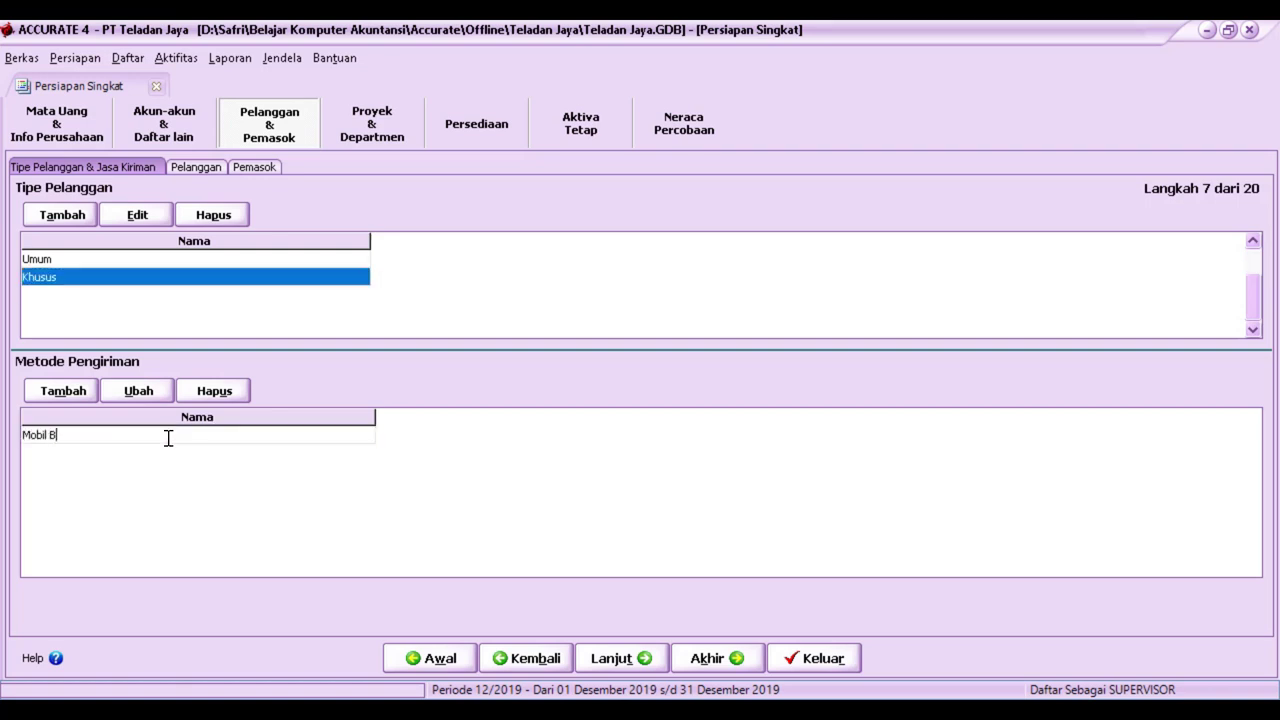
{"action": "key", "text": "Return"}
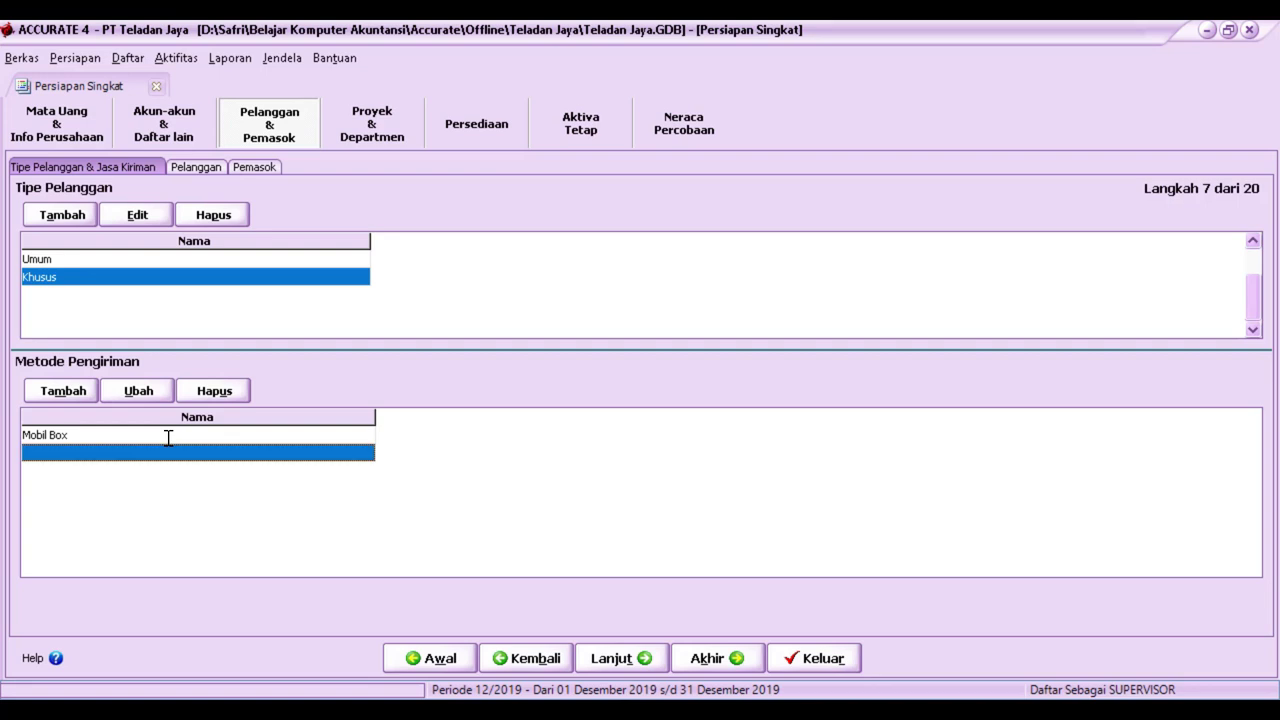
{"action": "type", "text": "Sepeda Motor"}
{"action": "key", "text": "Return"}
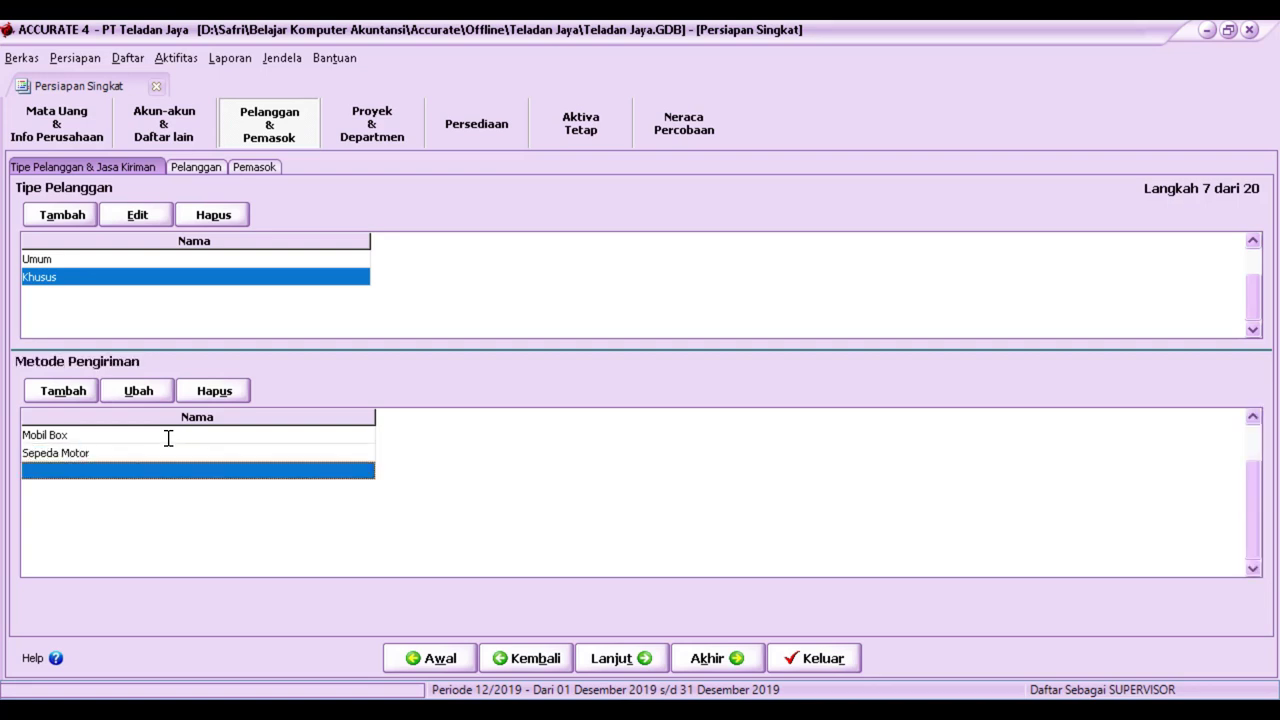
{"action": "type", "text": "Jasa Angkutan Cepat"}
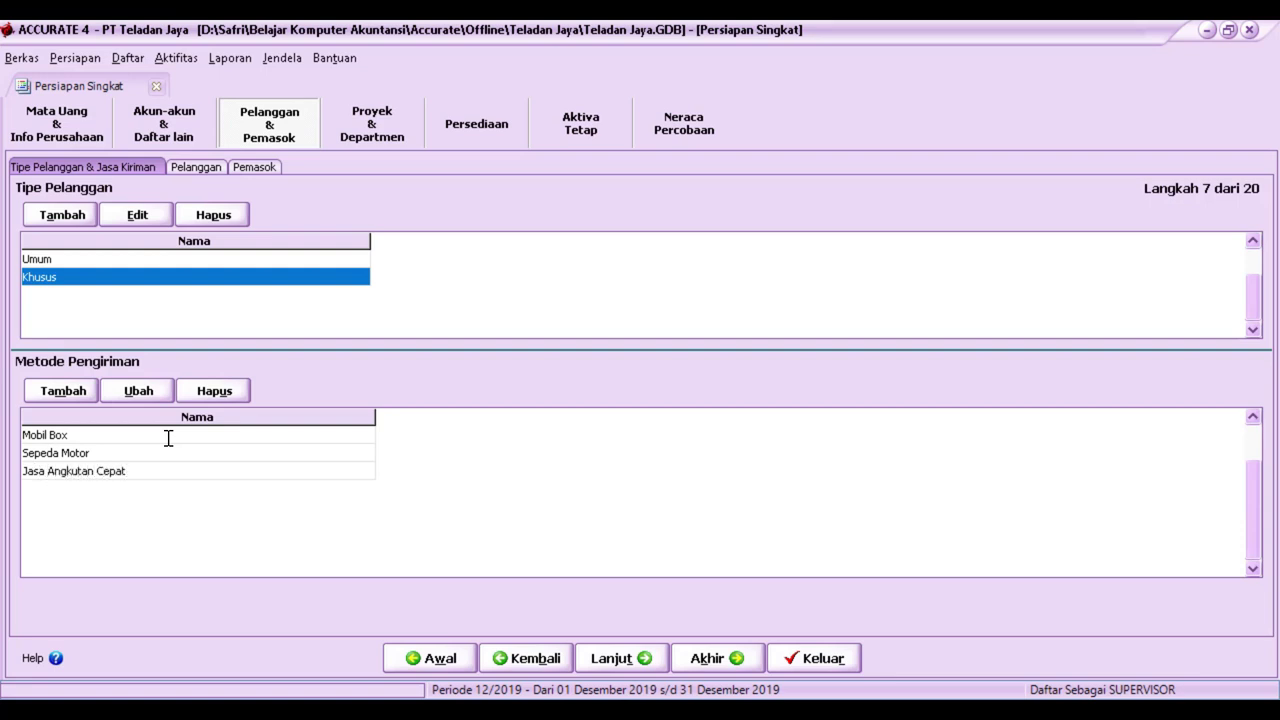
{"action": "key", "text": "Return"}
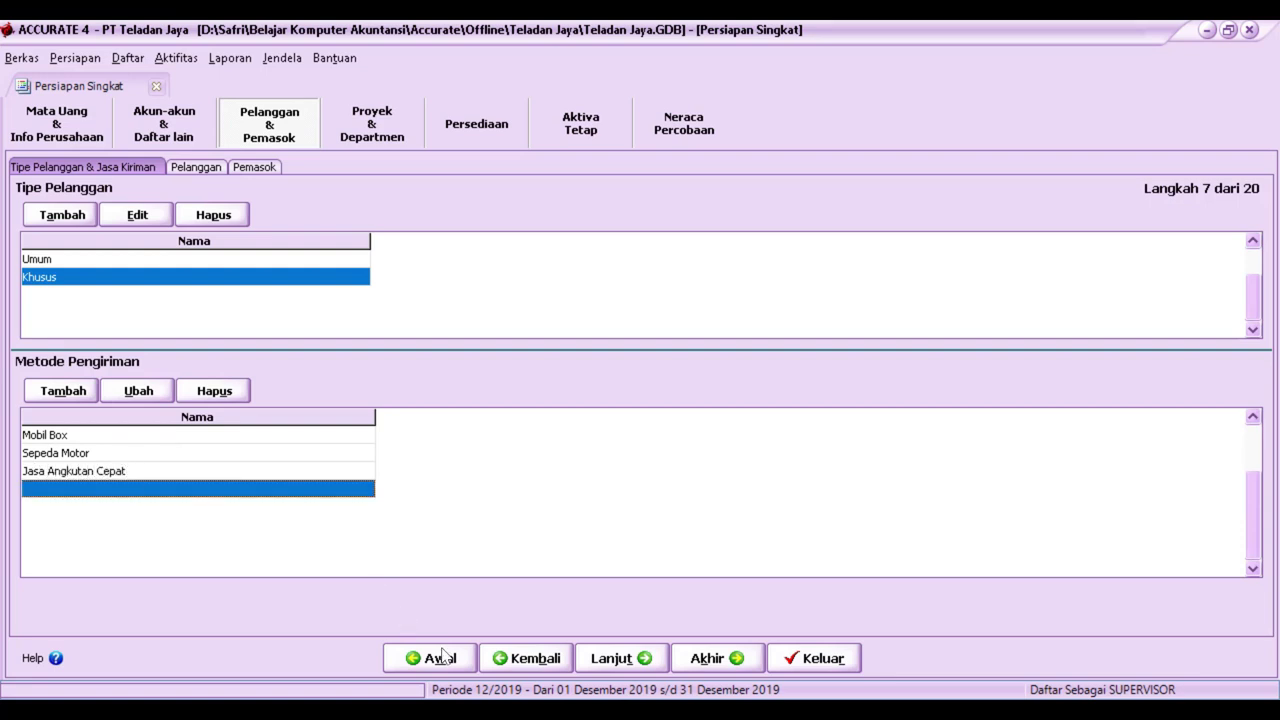
{"action": "left_click", "coordinate": [633, 670]}
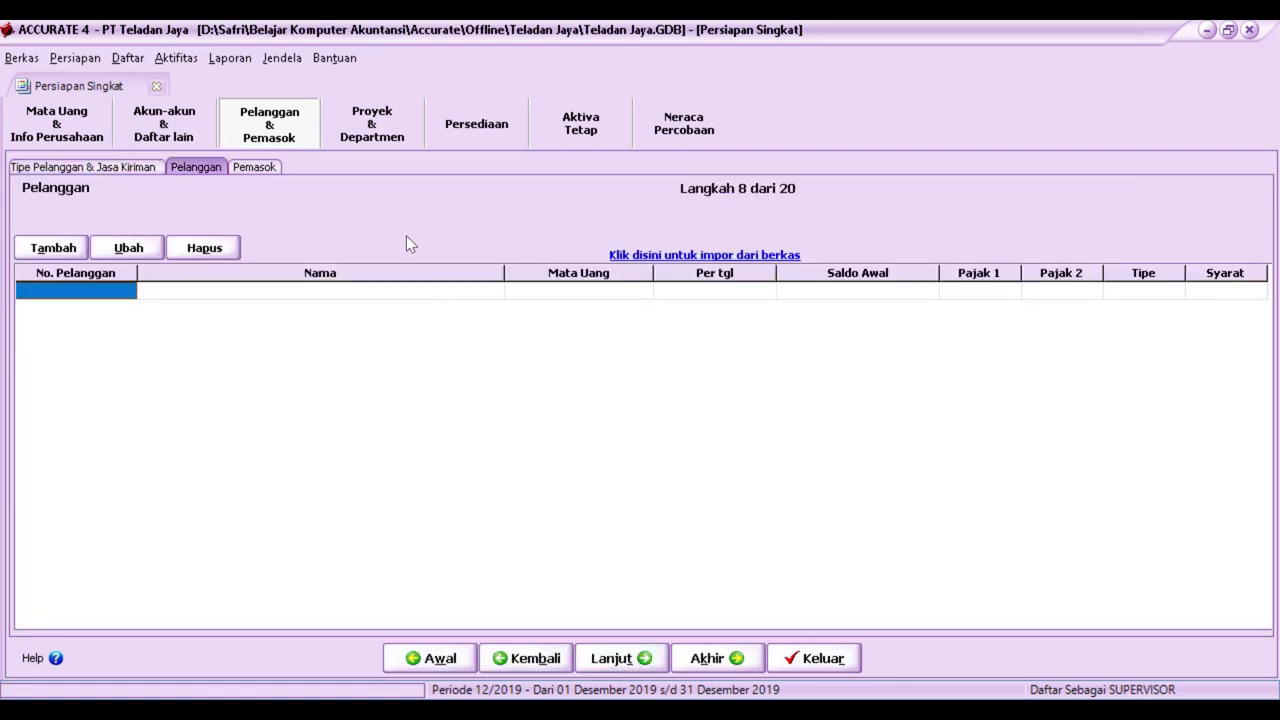
- Import customers from the Excel (*.xls) file Bagi 'Tabel 2 Daftar Pelanggan.xls'
{"action": "left_click", "coordinate": [688, 256]}
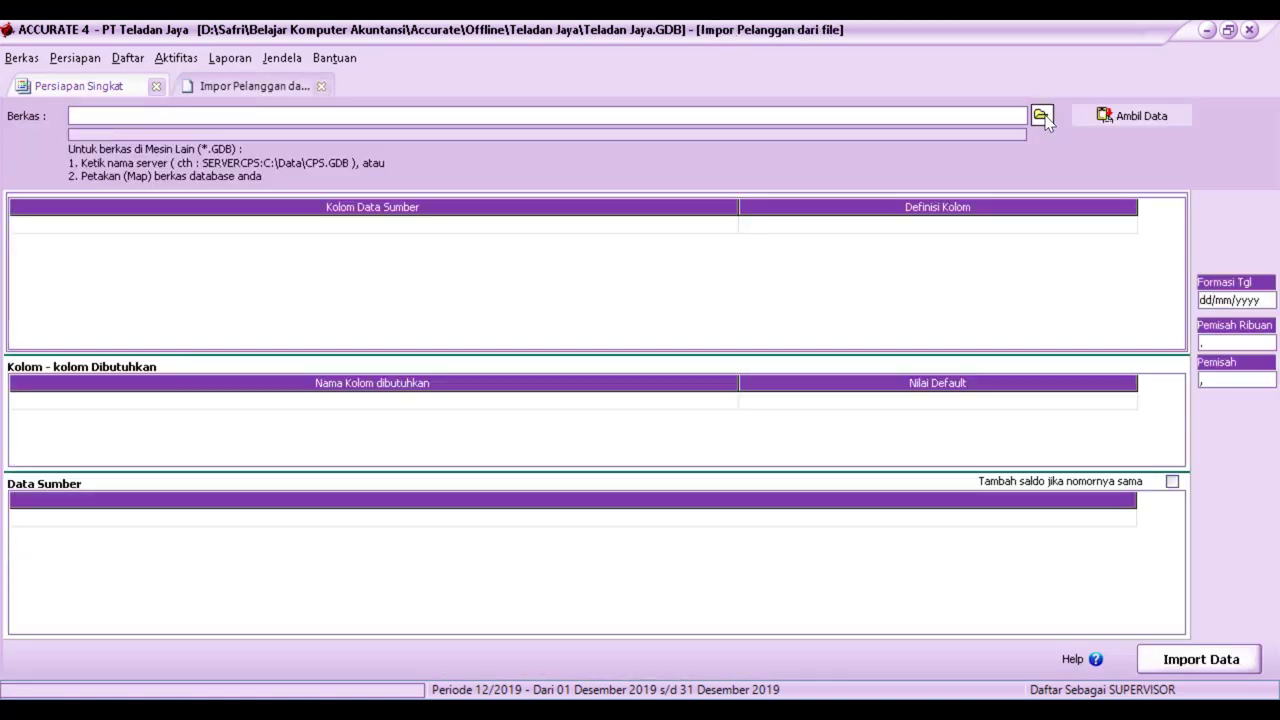
{"action": "left_click", "coordinate": [1040, 115]}
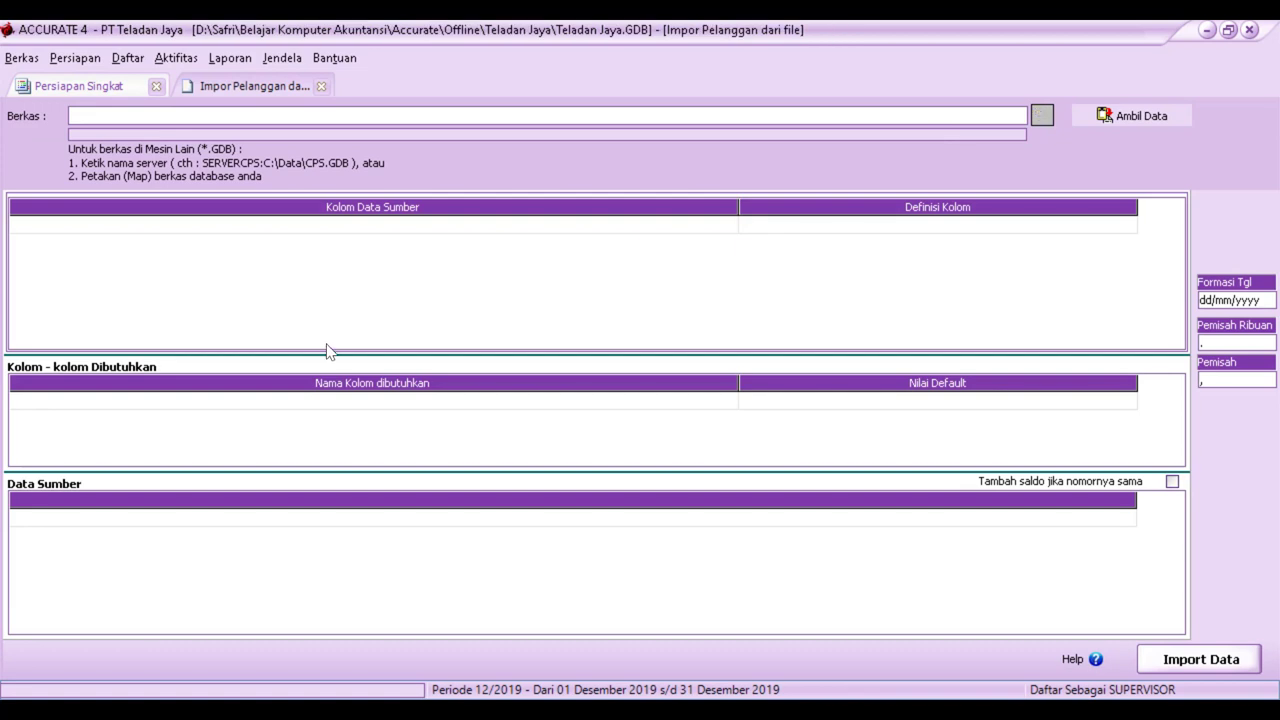
{"action": "left_click", "coordinate": [587, 519]}
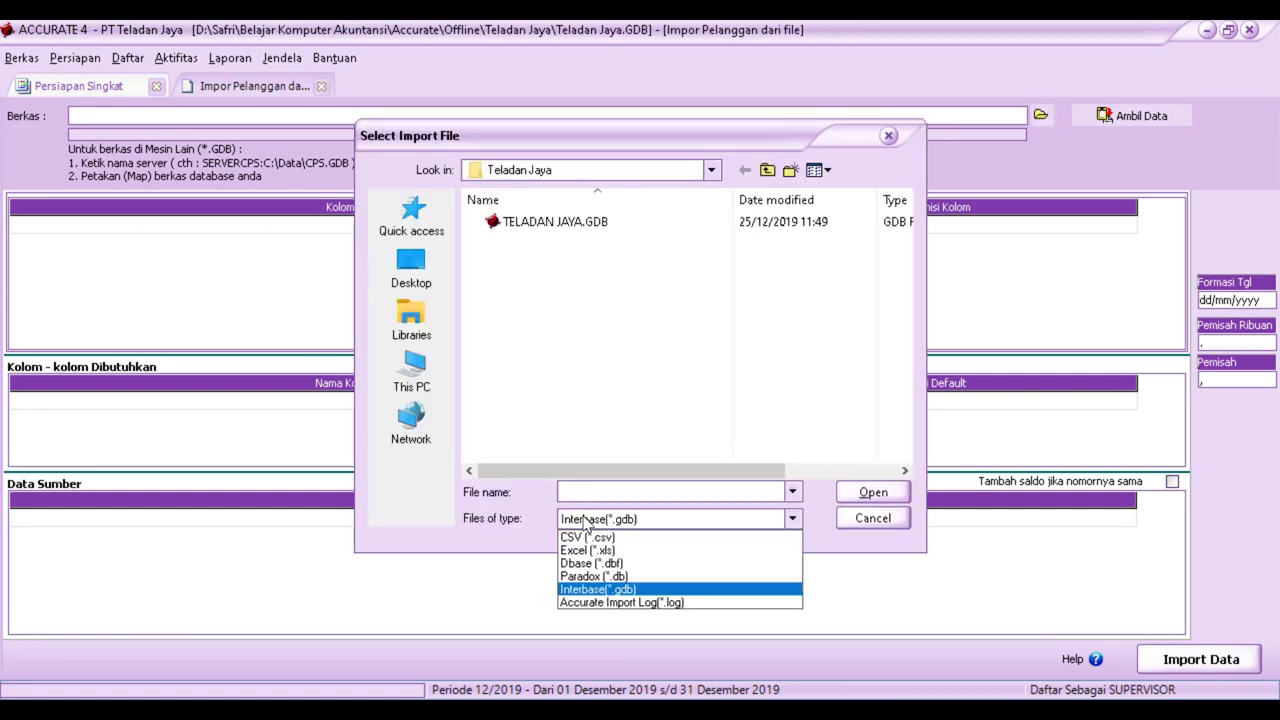
{"action": "left_click", "coordinate": [585, 551]}
{"action": "left_click", "coordinate": [590, 241]}
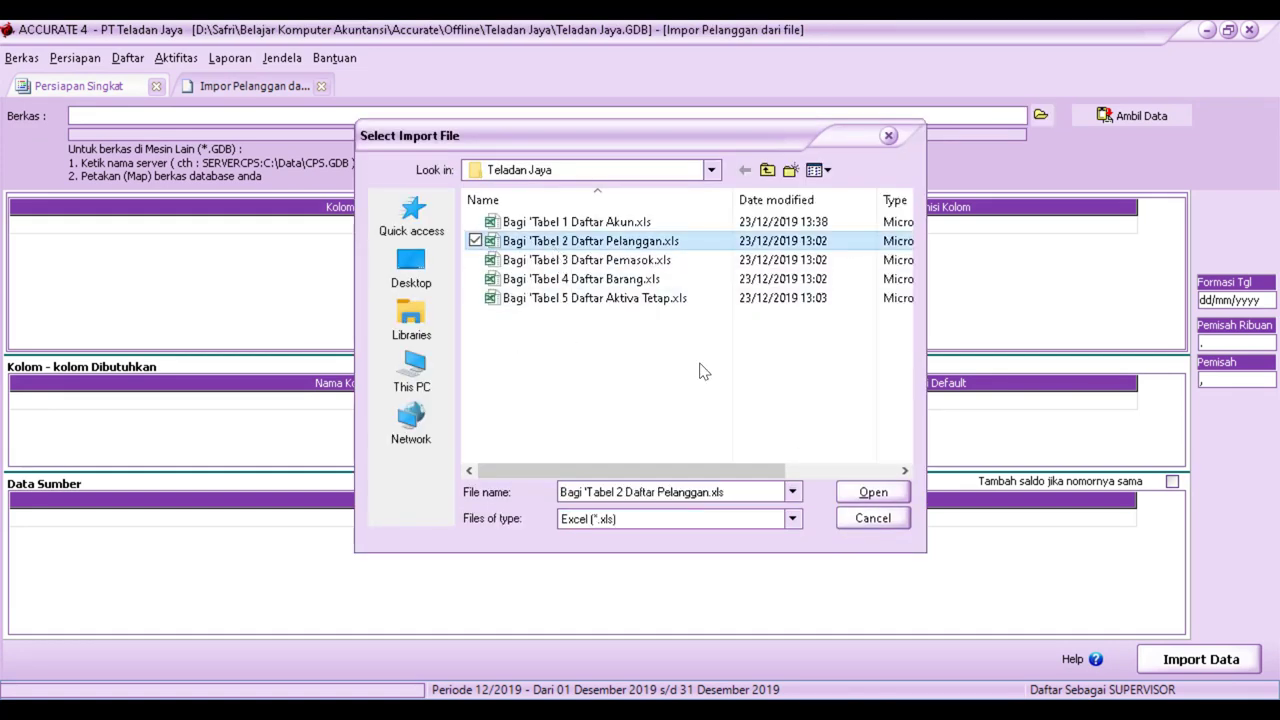
{"action": "left_click", "coordinate": [845, 494]}
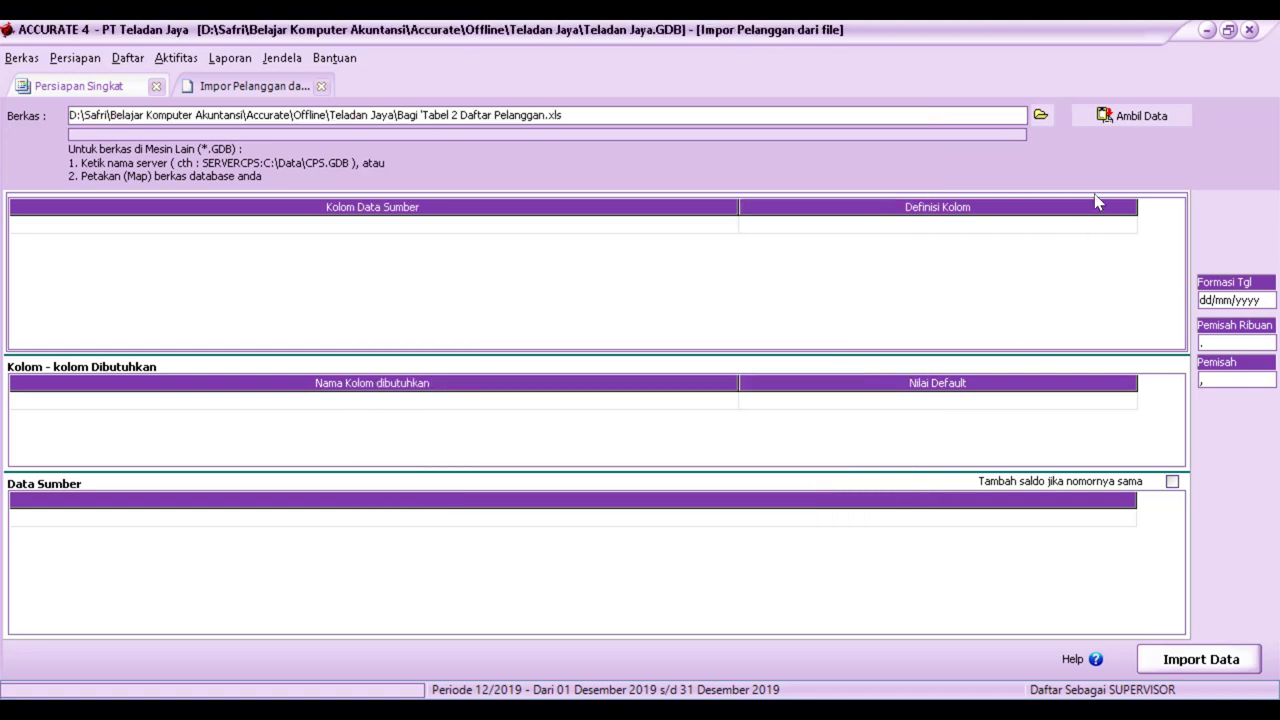
- Load the customer spreadsheet data and delete its header row
{"action": "left_click", "coordinate": [1127, 120]}
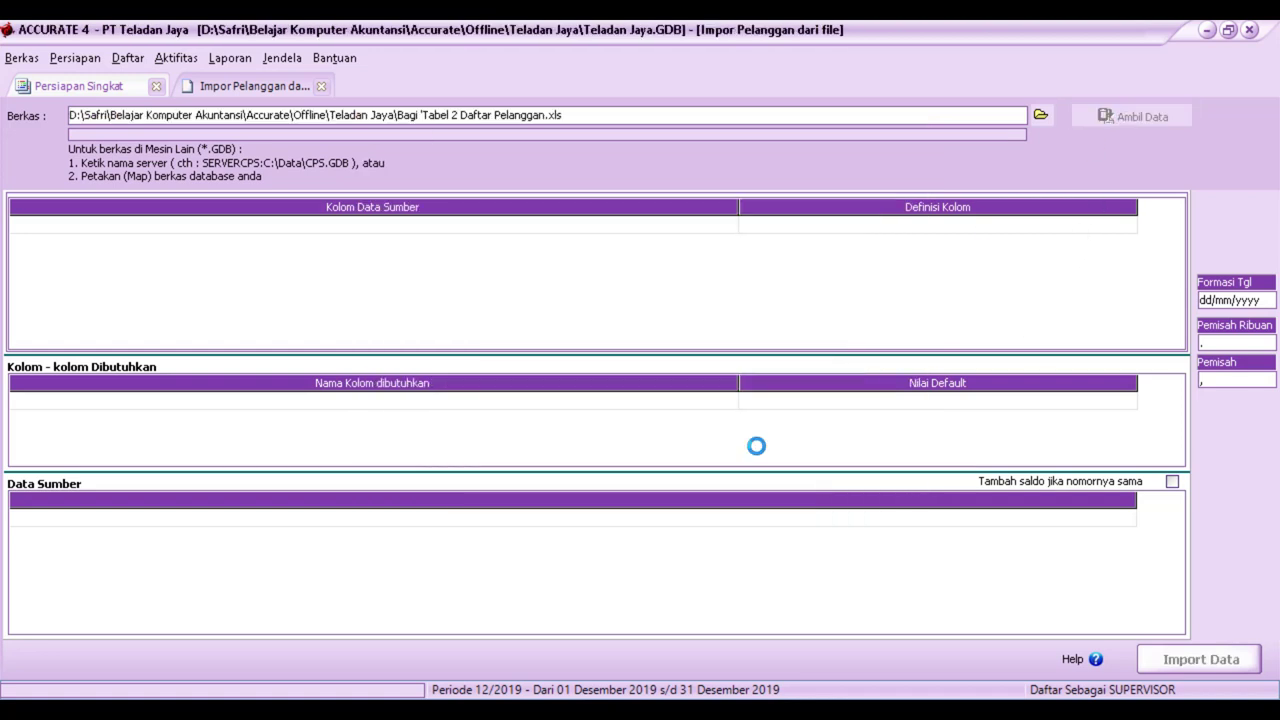
{"action": "right_click", "coordinate": [572, 518]}
{"action": "left_click", "coordinate": [620, 522]}
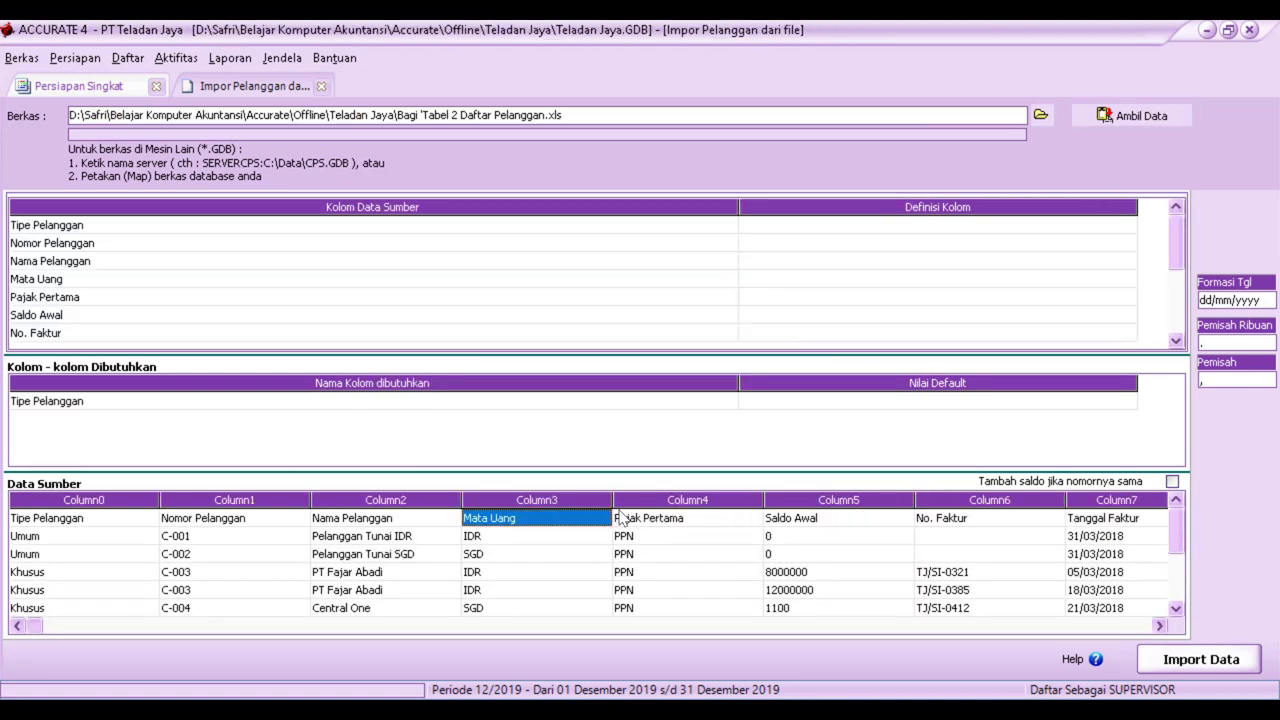
{"action": "left_click", "coordinate": [600, 430]}
{"action": "left_click_drag", "start_coordinate": [739, 207], "coordinate": [109, 297]}
- Map the Tipe Pelanggan column to the Tipe Pelanggan field, with Umum→Umum and Khusus→Khusus
{"action": "left_click", "coordinate": [488, 243]}
{"action": "left_click", "coordinate": [503, 227]}
{"action": "left_click", "coordinate": [498, 225]}
{"action": "left_click", "coordinate": [435, 245]}
{"action": "left_click", "coordinate": [464, 246]}
{"action": "left_click", "coordinate": [494, 248]}
{"action": "left_click", "coordinate": [499, 230]}
{"action": "left_click", "coordinate": [499, 228]}
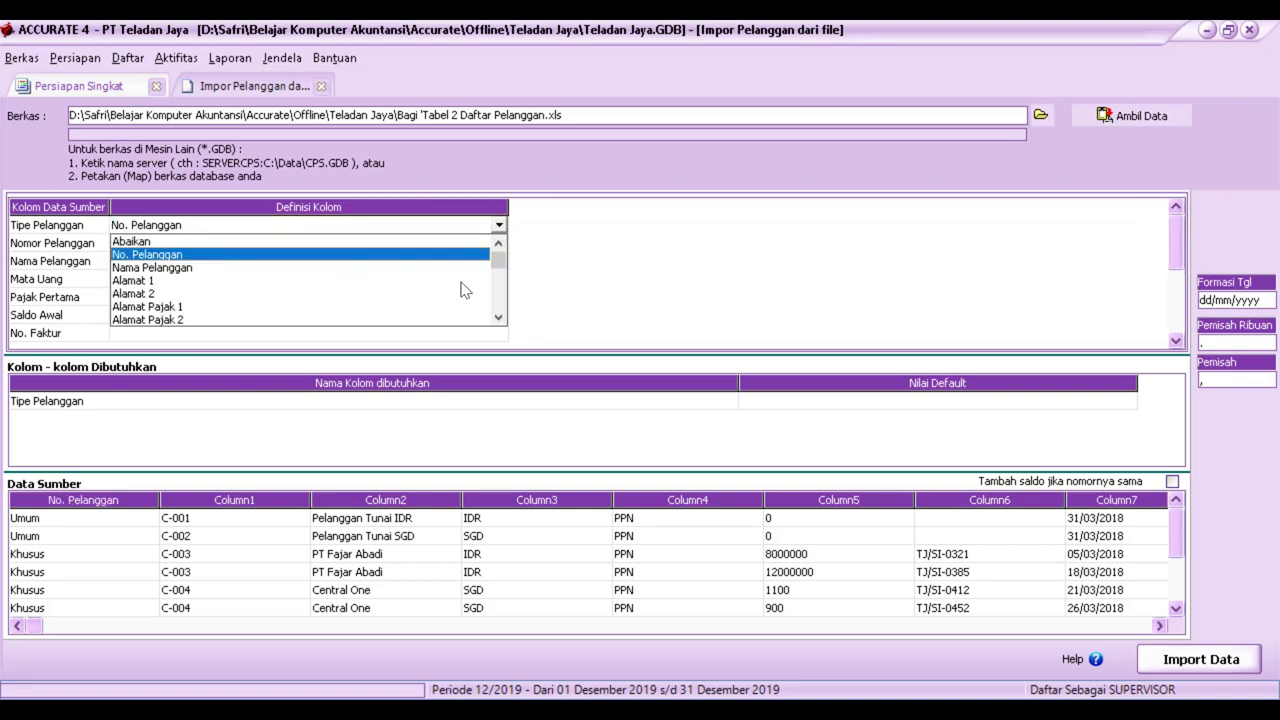
{"action": "left_click", "coordinate": [498, 317]}
{"action": "left_click", "coordinate": [498, 317]}
{"action": "left_click", "coordinate": [498, 318]}
{"action": "left_click", "coordinate": [498, 318]}
{"action": "left_click", "coordinate": [498, 318]}
{"action": "left_click", "coordinate": [498, 318]}
{"action": "left_click", "coordinate": [498, 318]}
{"action": "left_click", "coordinate": [498, 318]}
{"action": "left_click", "coordinate": [498, 318]}
{"action": "left_click", "coordinate": [498, 318]}
{"action": "left_click", "coordinate": [498, 318]}
{"action": "left_click", "coordinate": [498, 318]}
{"action": "left_click", "coordinate": [498, 318]}
{"action": "left_click", "coordinate": [498, 318]}
{"action": "left_click", "coordinate": [498, 318]}
{"action": "left_click", "coordinate": [498, 318]}
{"action": "left_click", "coordinate": [498, 318]}
{"action": "left_click", "coordinate": [498, 318]}
{"action": "left_click", "coordinate": [498, 318]}
{"action": "left_click", "coordinate": [498, 318]}
{"action": "left_click", "coordinate": [498, 318]}
{"action": "left_click", "coordinate": [341, 254]}
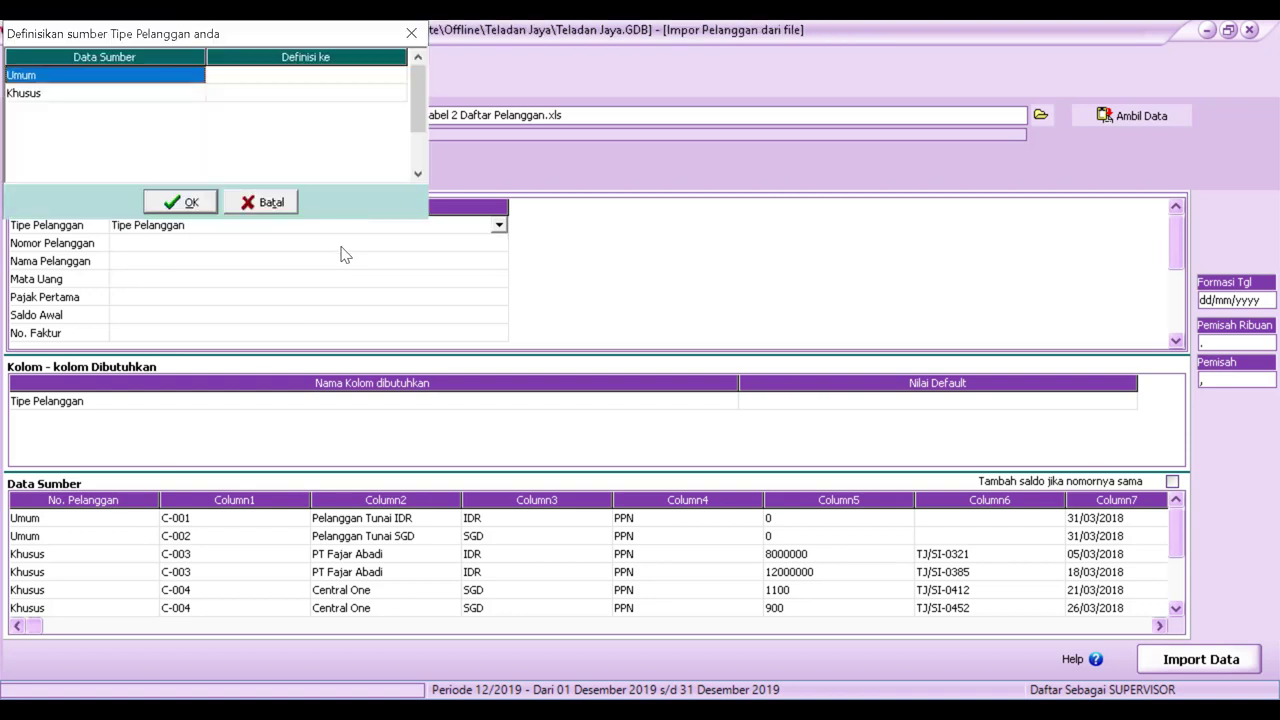
{"action": "left_click", "coordinate": [362, 77]}
{"action": "left_click", "coordinate": [397, 75]}
{"action": "left_click", "coordinate": [390, 90]}
{"action": "left_click", "coordinate": [392, 93]}
{"action": "left_click", "coordinate": [397, 93]}
{"action": "left_click", "coordinate": [390, 126]}
{"action": "left_click", "coordinate": [185, 202]}
- Map Nomor Pelanggan to No. Pelanggan and Nama Pelanggan to Nama Pelanggan
{"action": "left_click", "coordinate": [300, 243]}
{"action": "left_click", "coordinate": [498, 243]}
{"action": "left_click", "coordinate": [178, 272]}
{"action": "left_click", "coordinate": [465, 261]}
{"action": "left_click", "coordinate": [498, 261]}
{"action": "left_click", "coordinate": [205, 289]}
- Map the Mata Uang column to the Mata Uang field, with IDR→IDR and SGD→SGD
{"action": "left_click", "coordinate": [493, 281]}
{"action": "left_click", "coordinate": [498, 279]}
{"action": "left_click", "coordinate": [300, 330]}
{"action": "left_click", "coordinate": [397, 75]}
{"action": "left_click", "coordinate": [380, 91]}
{"action": "left_click", "coordinate": [385, 93]}
{"action": "left_click", "coordinate": [397, 93]}
{"action": "left_click", "coordinate": [300, 122]}
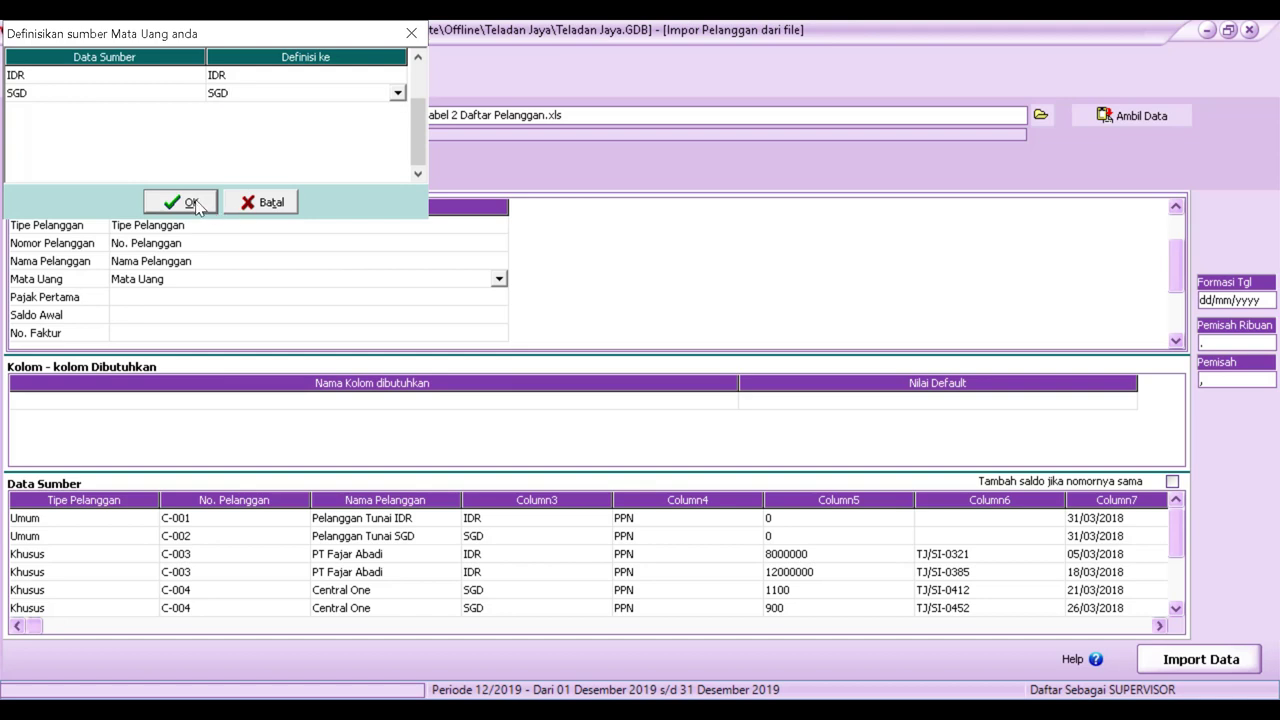
{"action": "left_click", "coordinate": [185, 202]}
- Map Pajak Pertama to the Pajak pertama field, with PPN→PPN 10%
{"action": "left_click", "coordinate": [490, 300]}
{"action": "left_click", "coordinate": [494, 298]}
{"action": "scroll", "coordinate": [480, 344], "scroll_direction": "down", "scroll_amount": 2}
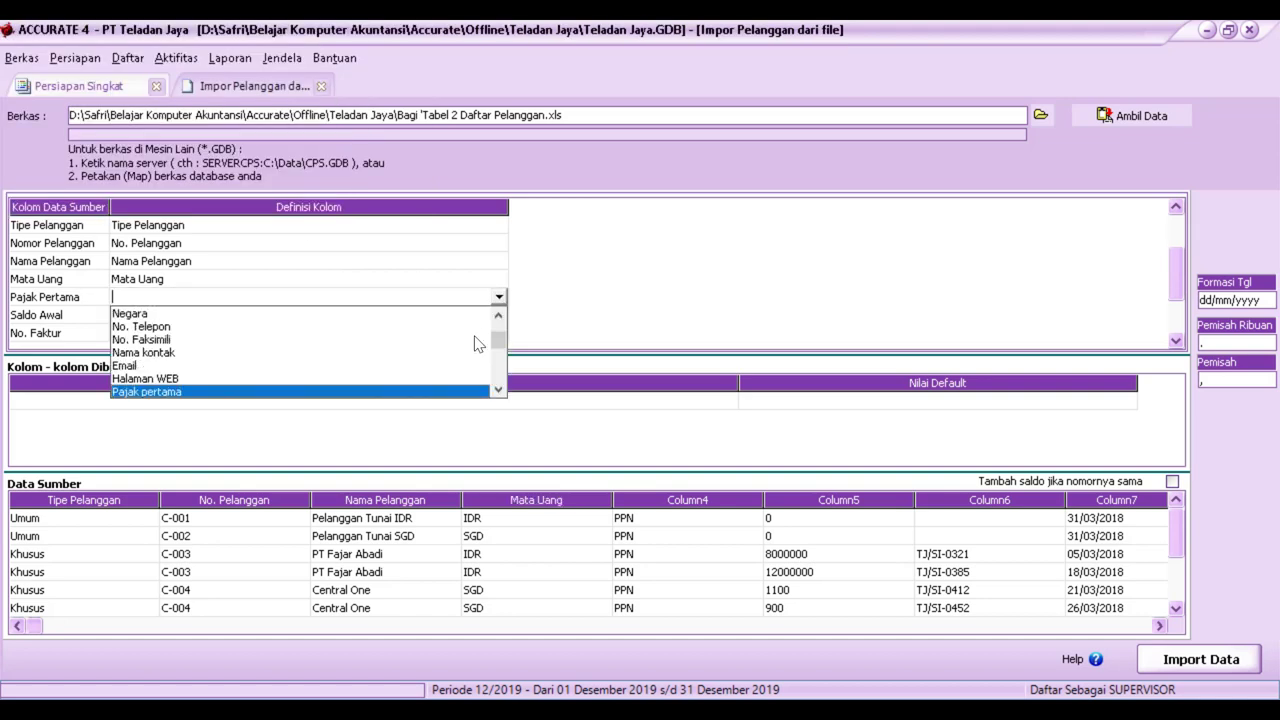
{"action": "left_click", "coordinate": [472, 392]}
{"action": "left_click", "coordinate": [397, 77]}
{"action": "left_click", "coordinate": [380, 90]}
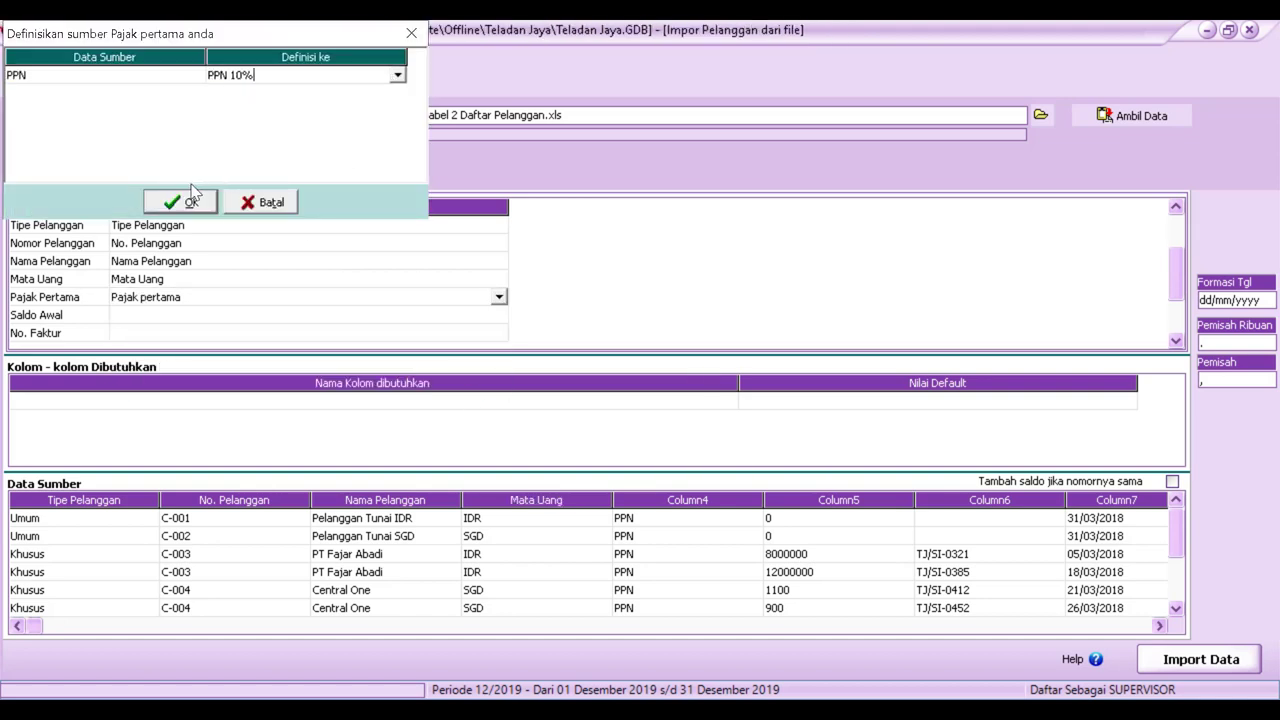
{"action": "left_click", "coordinate": [185, 202]}
- Map Saldo Awal to Saldo Awal, No. Faktur to No. Faktur Saldo Awal, and Tanggal Faktur to Saldo per tgl
{"action": "left_click", "coordinate": [498, 315]}
{"action": "left_click", "coordinate": [498, 315]}
{"action": "left_click", "coordinate": [288, 408]}
{"action": "left_click", "coordinate": [496, 334]}
{"action": "left_click", "coordinate": [498, 333]}
{"action": "scroll", "coordinate": [498, 428], "scroll_direction": "down", "scroll_amount": 3}
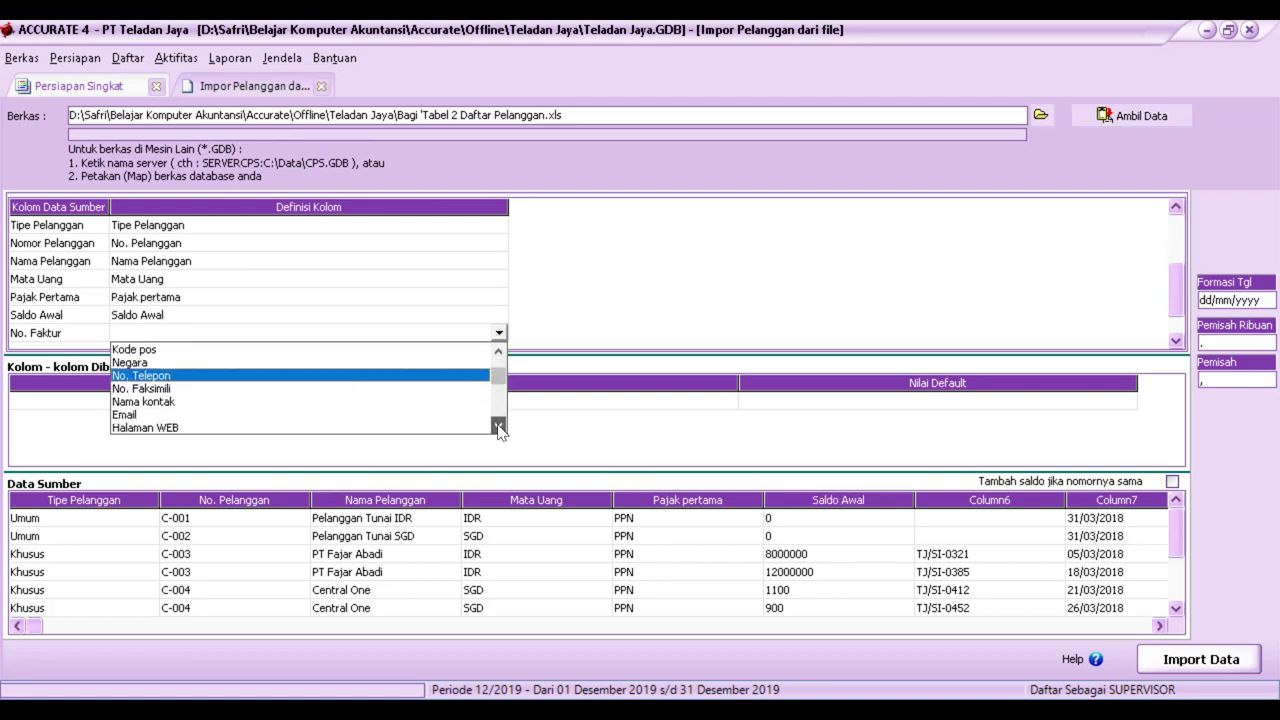
{"action": "scroll", "coordinate": [498, 428], "scroll_direction": "down", "scroll_amount": 6}
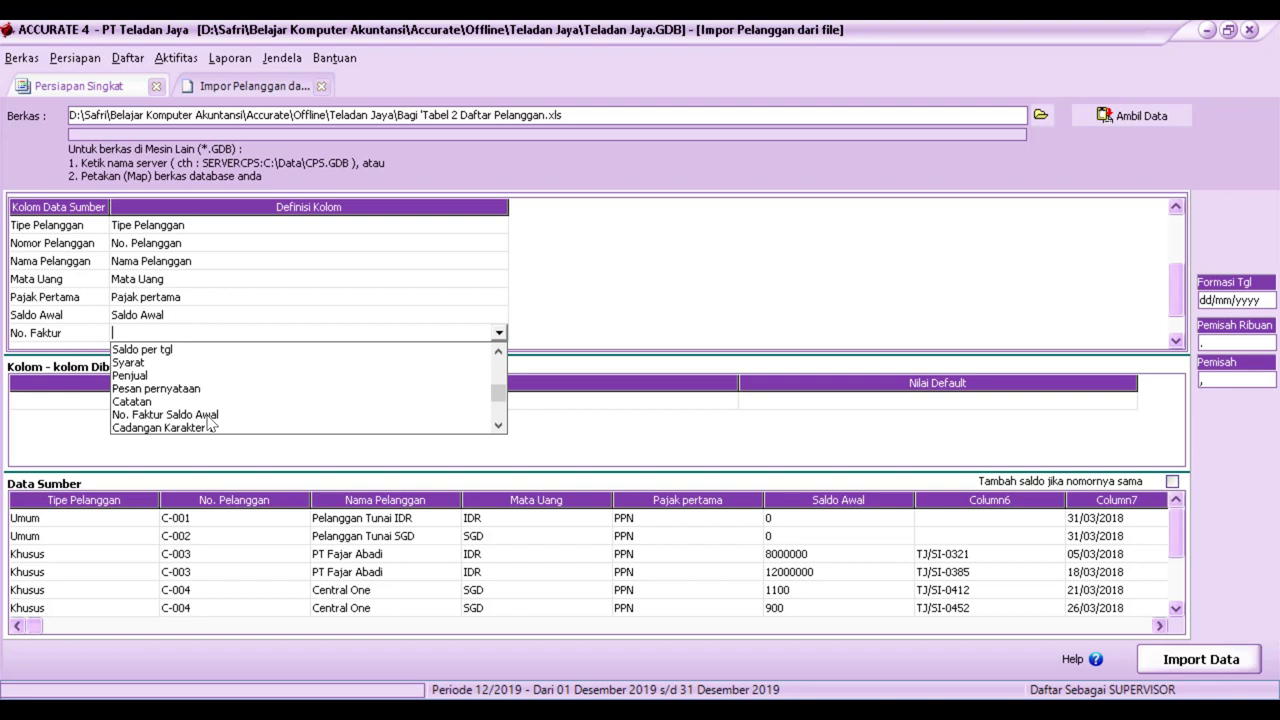
{"action": "left_click", "coordinate": [150, 401]}
{"action": "scroll", "coordinate": [838, 340], "scroll_direction": "down", "scroll_amount": 3}
{"action": "left_click", "coordinate": [497, 316]}
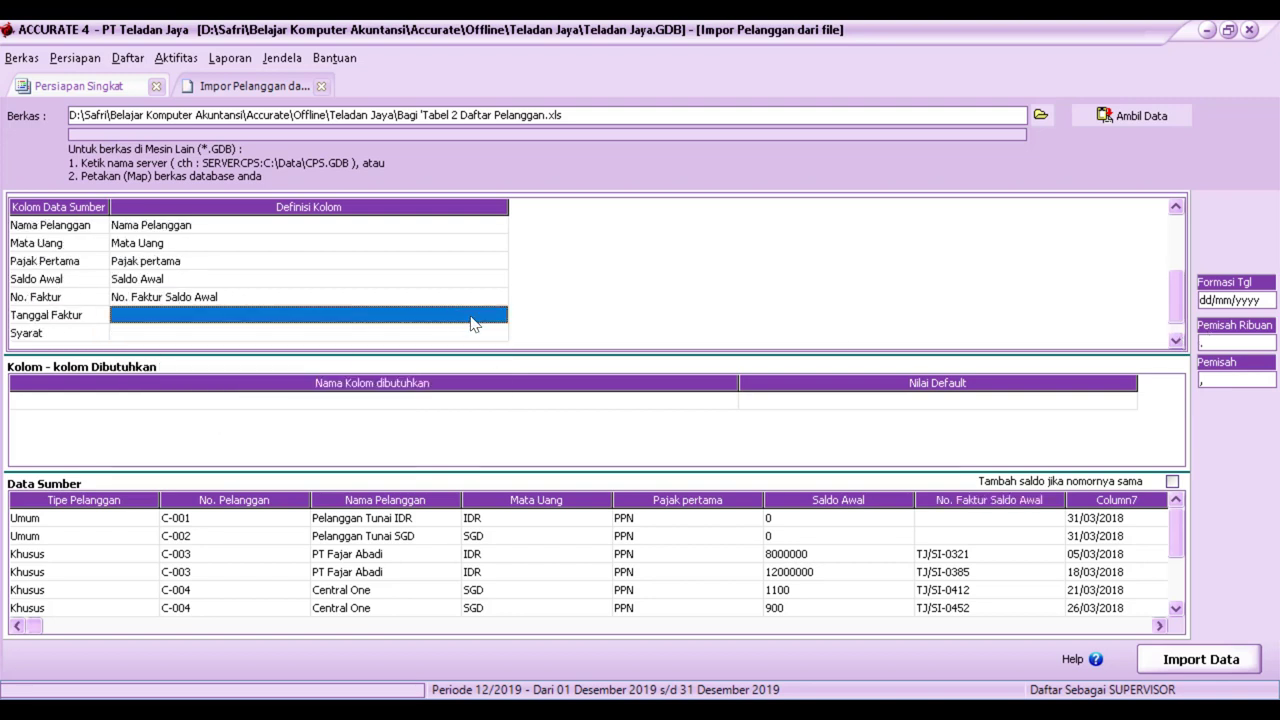
{"action": "left_click", "coordinate": [497, 318]}
{"action": "scroll", "coordinate": [250, 400], "scroll_direction": "down", "scroll_amount": 10}
{"action": "left_click", "coordinate": [245, 409]}
- Map the Syarat column to the Syarat field, with COD→C.O.D and Net 30→Net 30
{"action": "left_click", "coordinate": [497, 333]}
{"action": "left_click", "coordinate": [498, 333]}
{"action": "scroll", "coordinate": [287, 430], "scroll_direction": "down", "scroll_amount": 10}
{"action": "left_click", "coordinate": [285, 429]}
{"action": "left_click", "coordinate": [398, 93]}
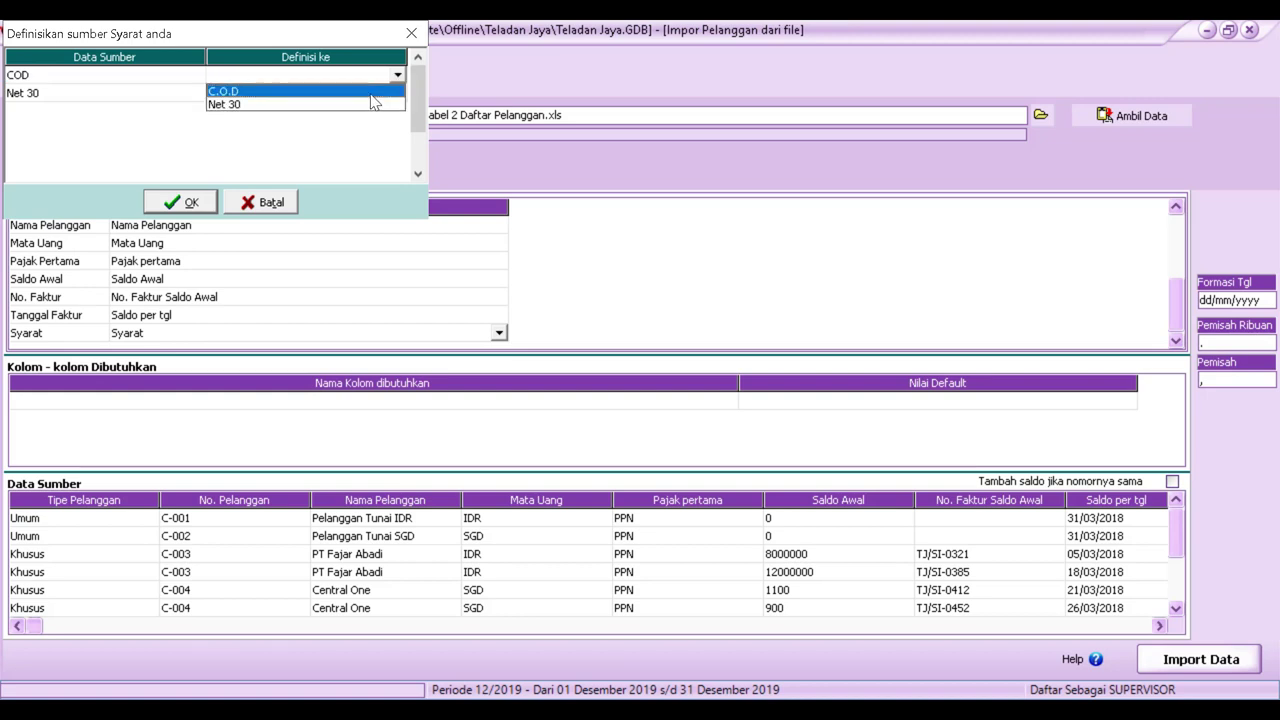
{"action": "left_click", "coordinate": [398, 93]}
{"action": "left_click", "coordinate": [306, 123]}
{"action": "left_click", "coordinate": [181, 202]}
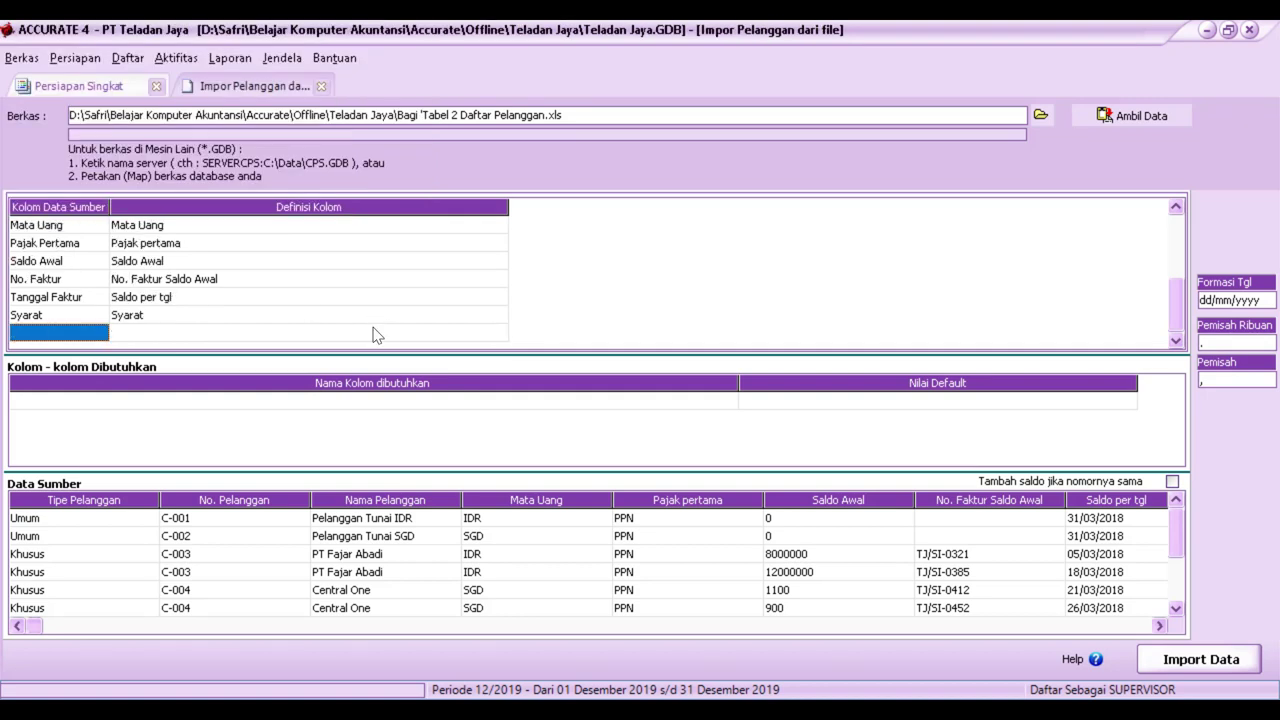
- Tick Tambah saldo jika nomornya sama for the repeated PT Fajar Abadi rows, then import
{"action": "left_click", "coordinate": [385, 553]}
{"action": "left_click", "coordinate": [387, 572]}
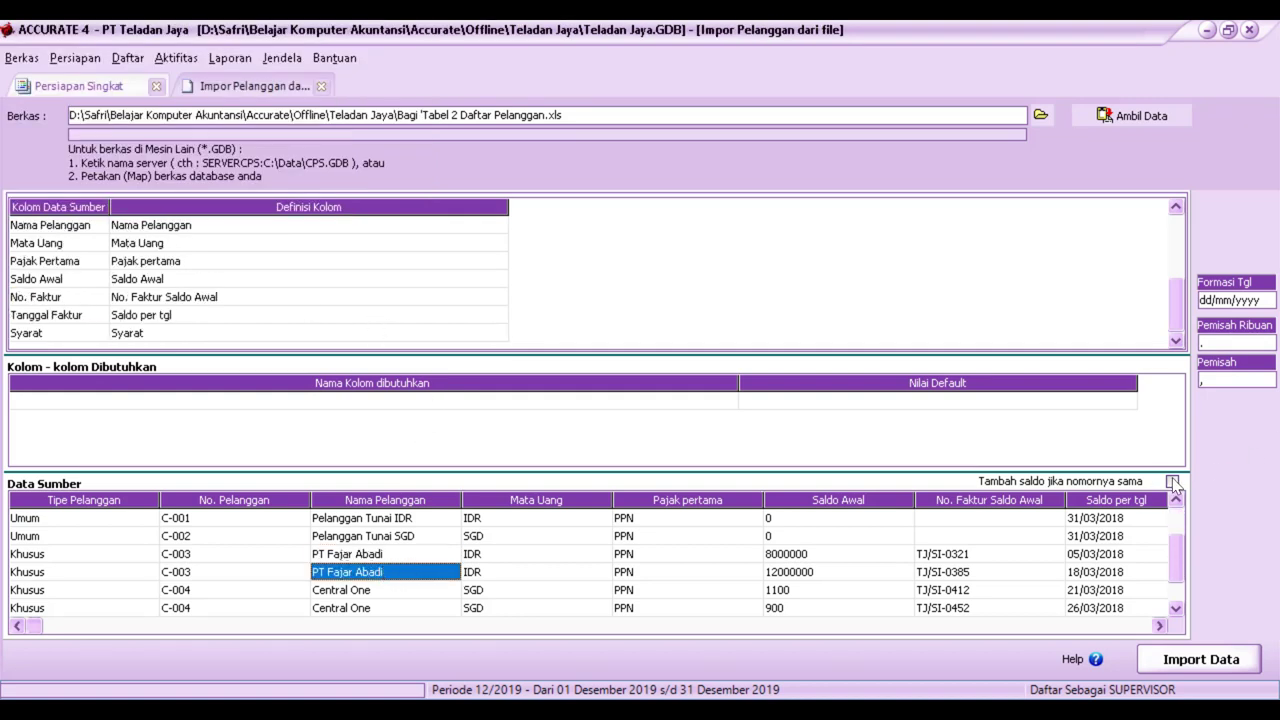
{"action": "left_click", "coordinate": [1172, 481]}
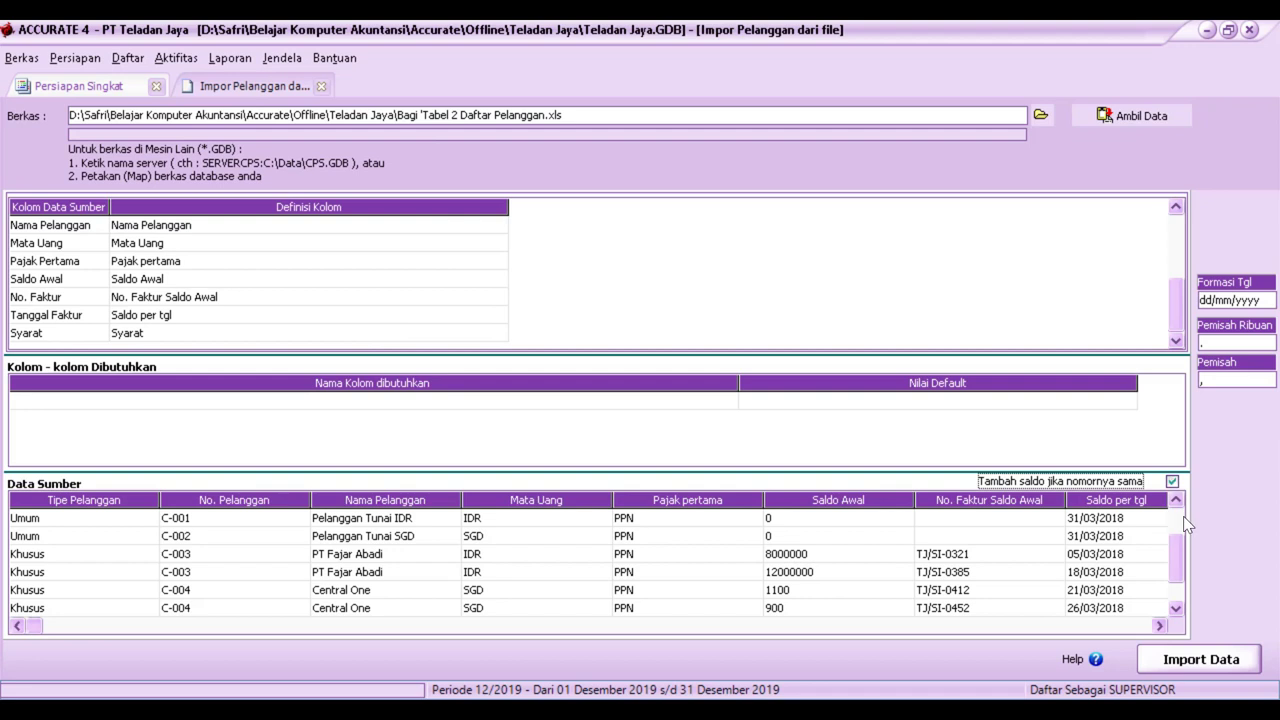
{"action": "left_click", "coordinate": [1199, 666]}
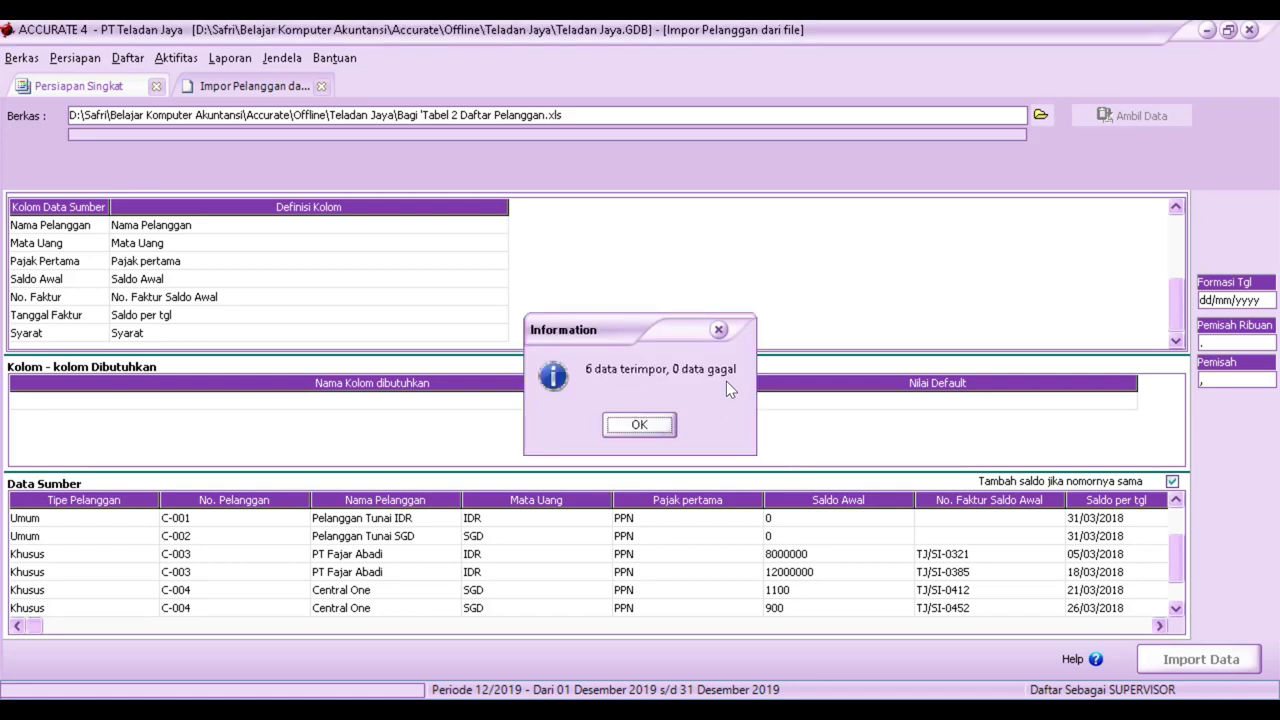
- Accept the 6-imported, 0-failed result, advance to step 9 Pemasok, and start a supplier file import
{"action": "left_click", "coordinate": [636, 425]}
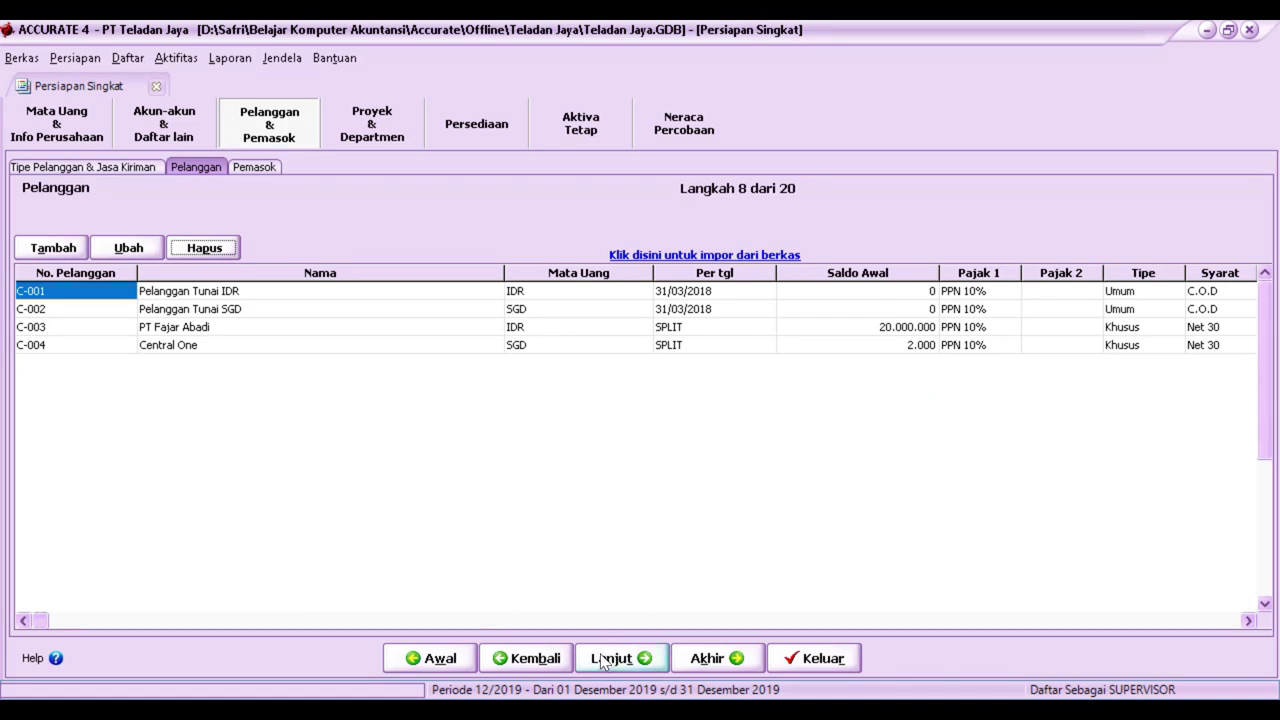
{"action": "left_click", "coordinate": [597, 660]}
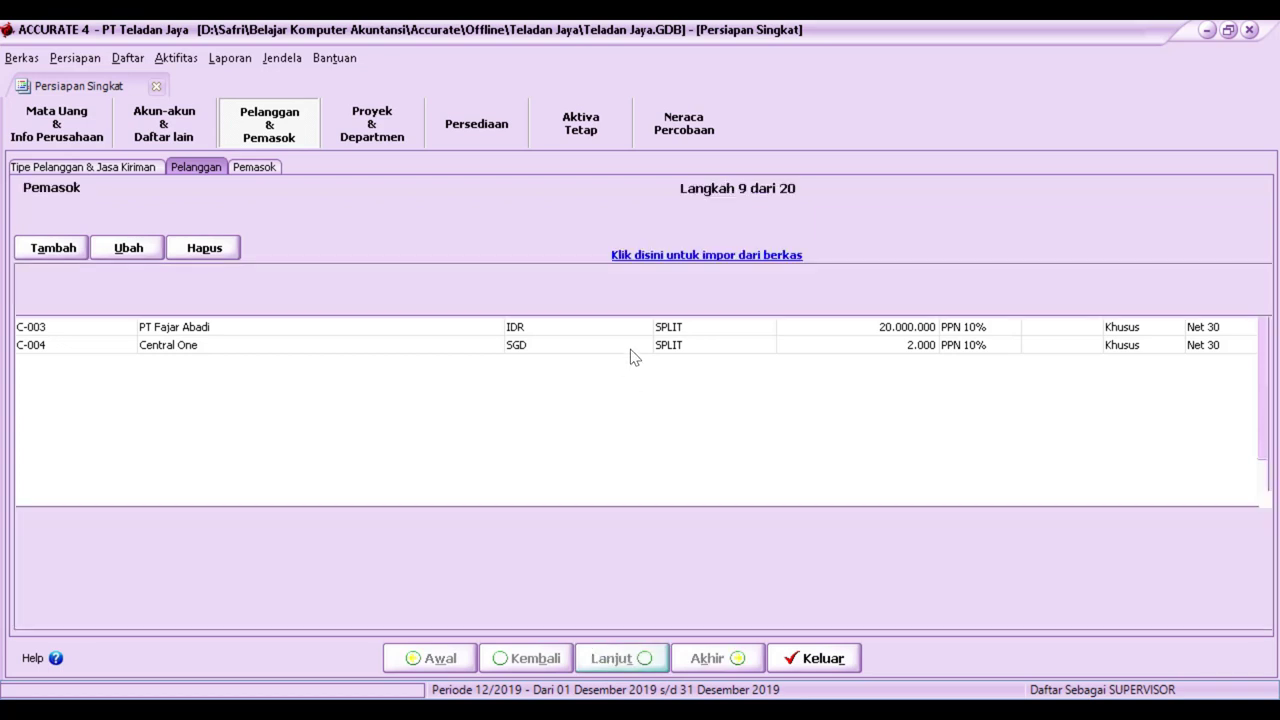
{"action": "left_click", "coordinate": [661, 254]}
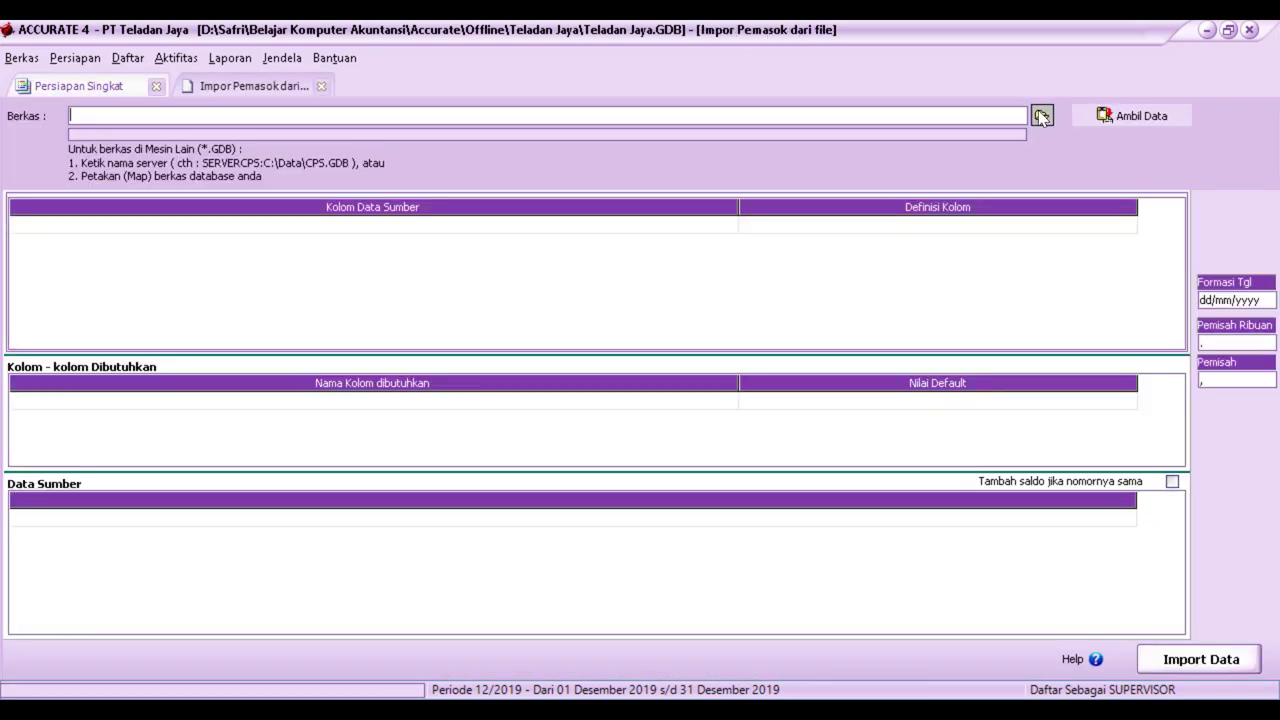
- Load 'Tabel 3 Daftar Pemasok.xls' with Ambil Data and delete its header row
{"action": "left_click", "coordinate": [1042, 117]}
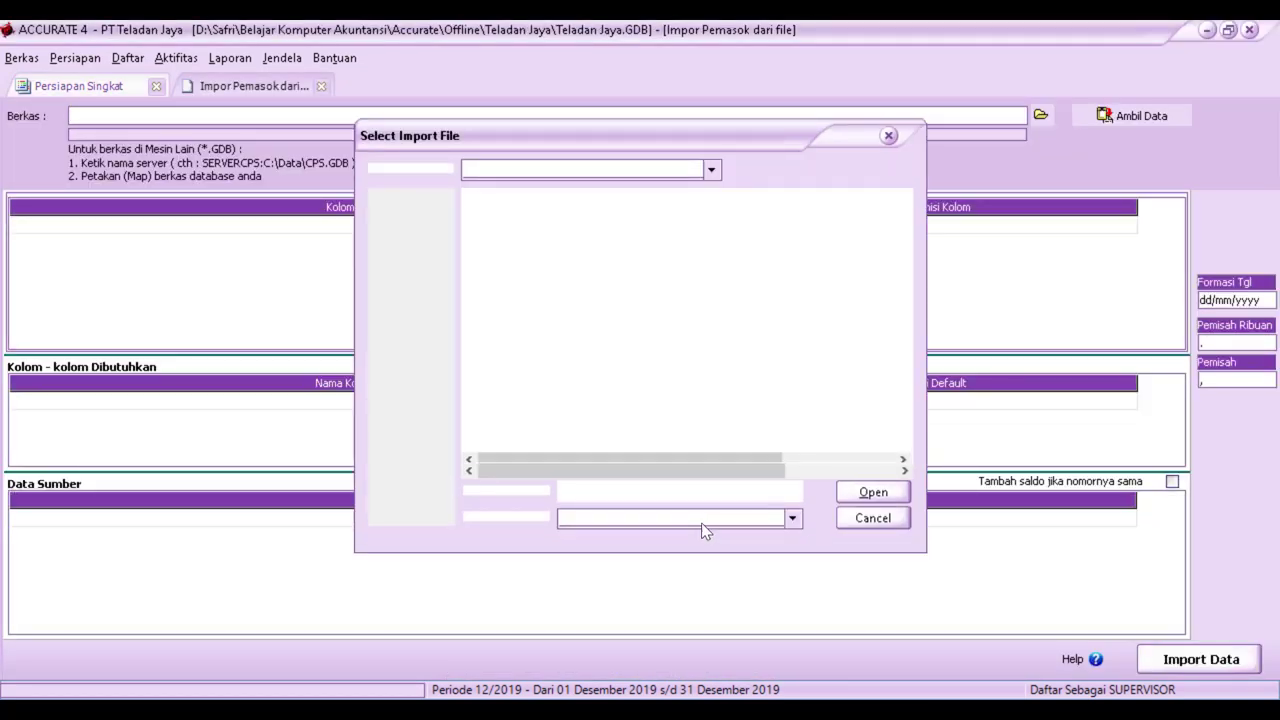
{"action": "left_click", "coordinate": [792, 518]}
{"action": "left_click", "coordinate": [600, 550]}
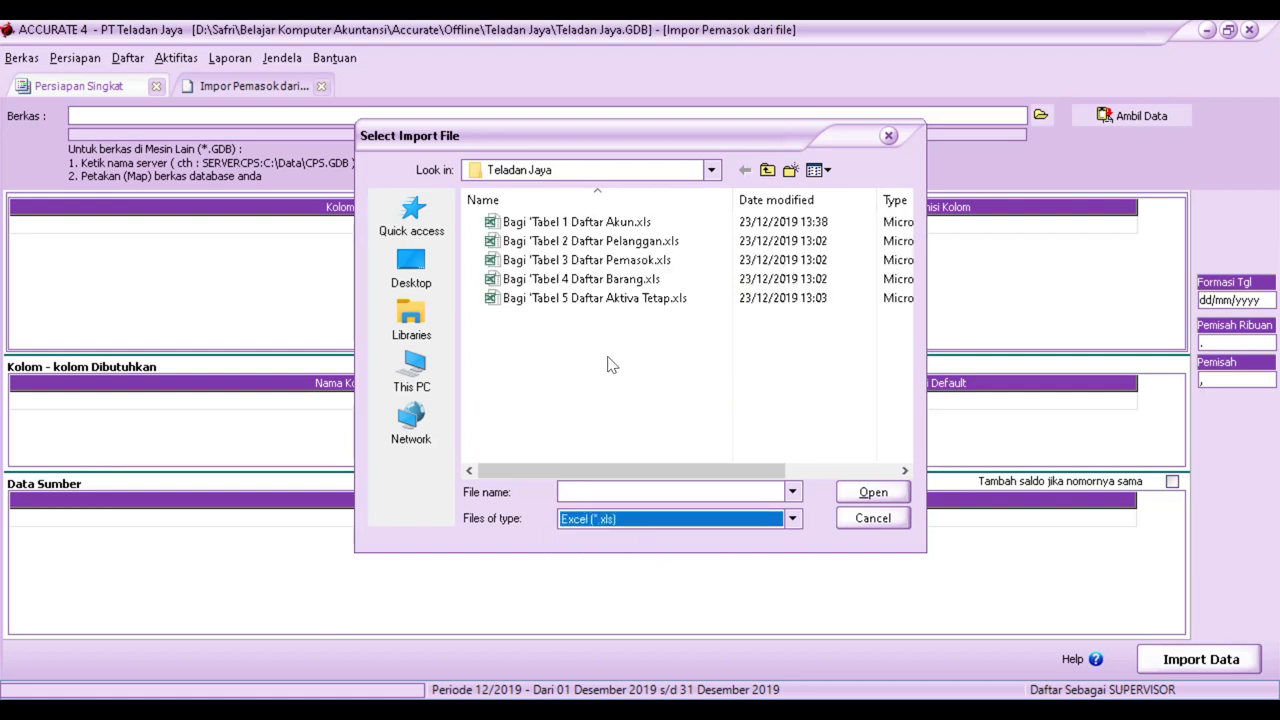
{"action": "left_click", "coordinate": [580, 262]}
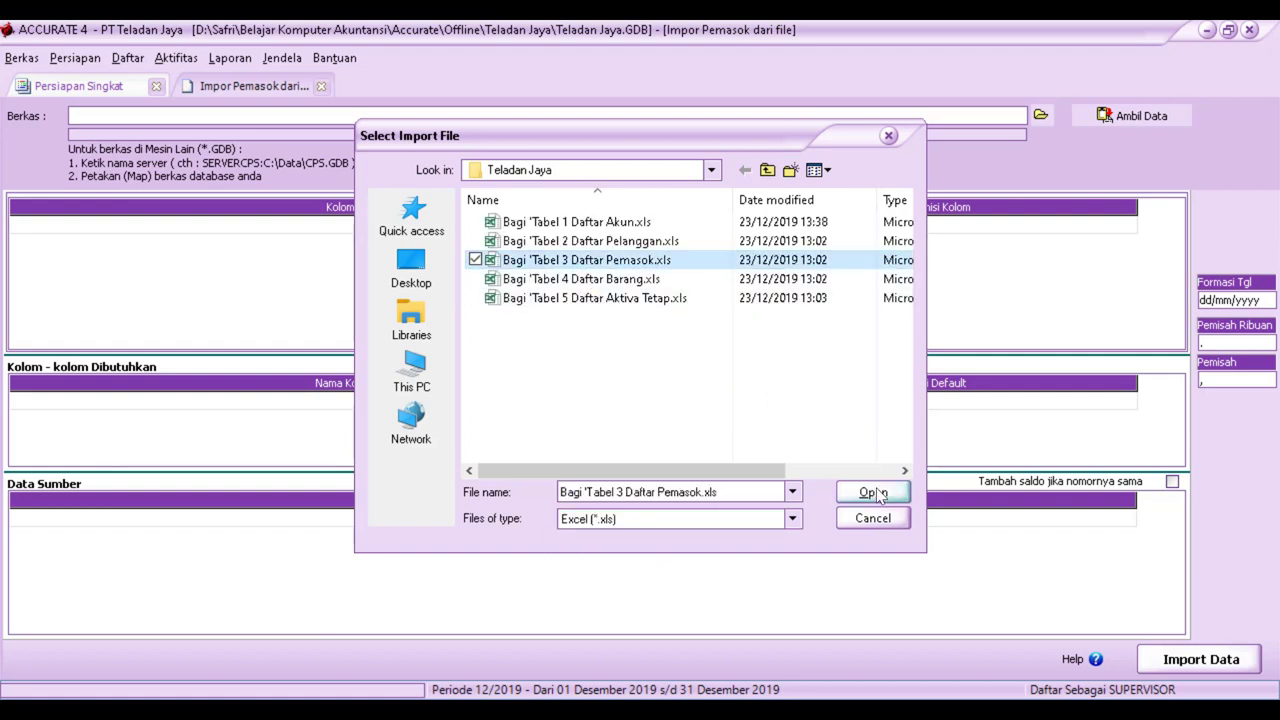
{"action": "left_click", "coordinate": [870, 492]}
{"action": "left_click", "coordinate": [1140, 118]}
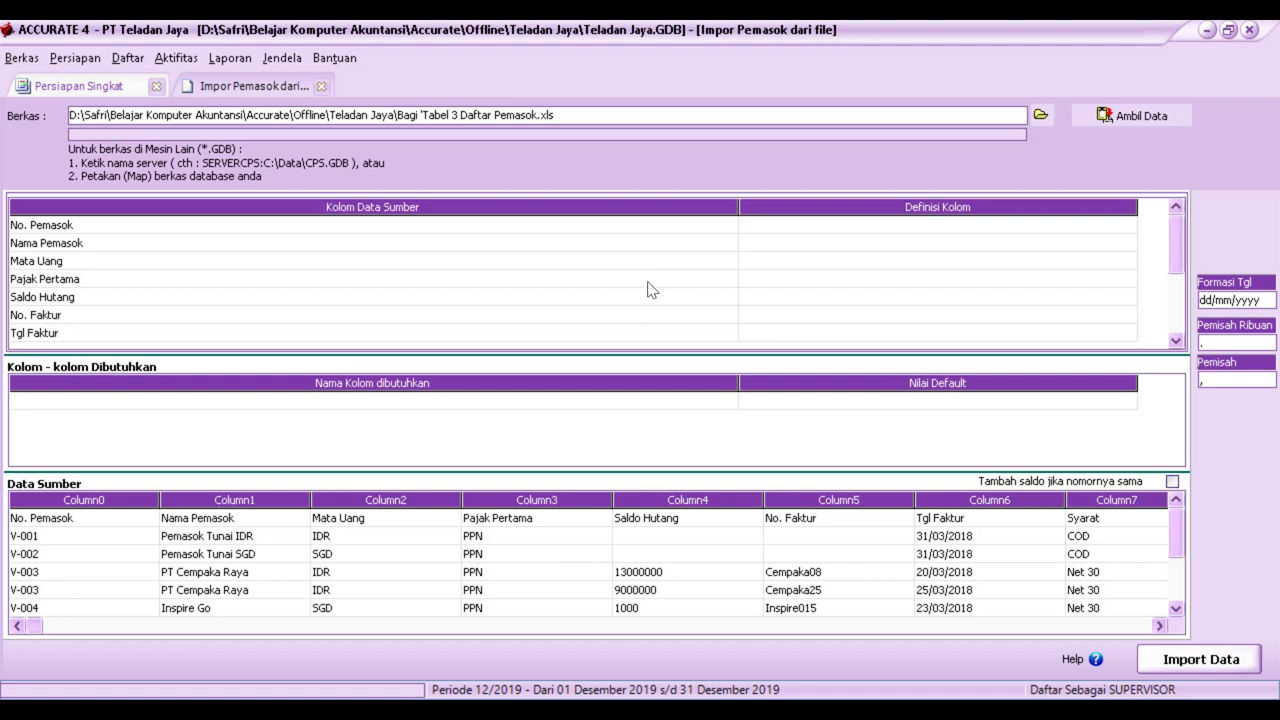
{"action": "left_click", "coordinate": [660, 518]}
{"action": "right_click", "coordinate": [660, 518]}
{"action": "left_click", "coordinate": [690, 546]}
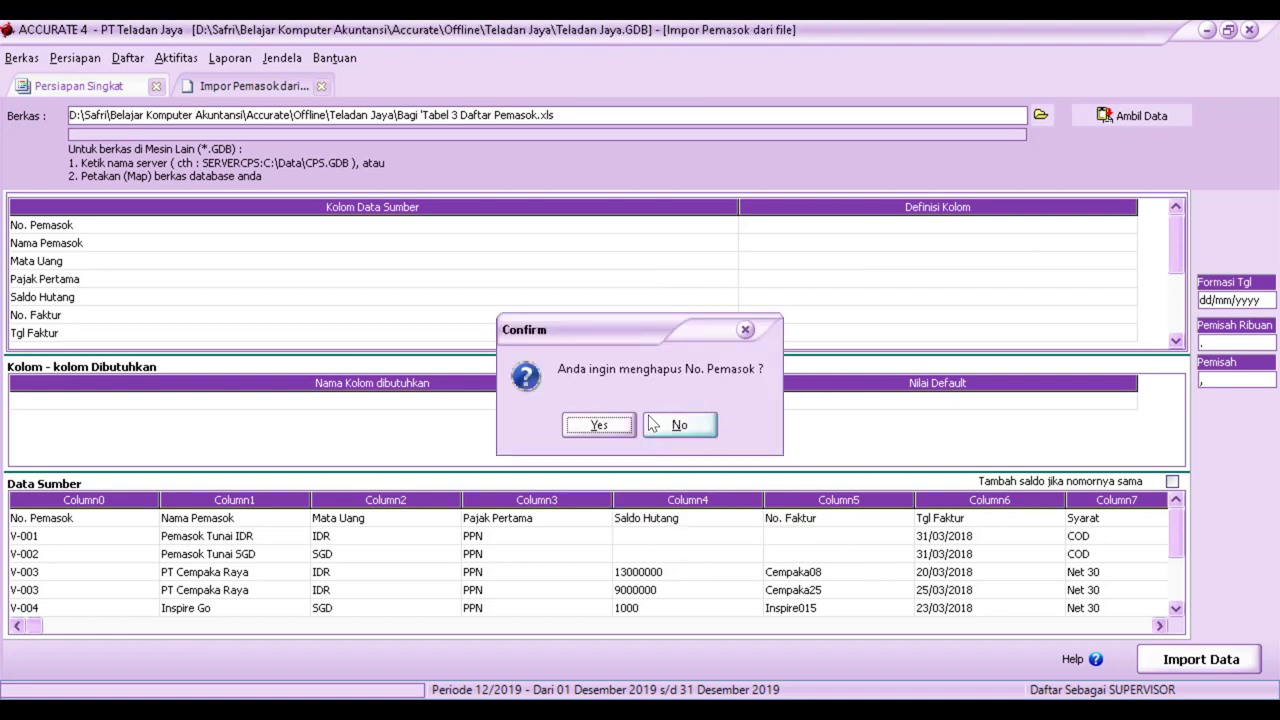
{"action": "left_click", "coordinate": [600, 430]}
- Map the No. Pemasok and Nama Pemasok columns to the matching supplier fields
{"action": "left_click_drag", "start_coordinate": [734, 207], "coordinate": [135, 248]}
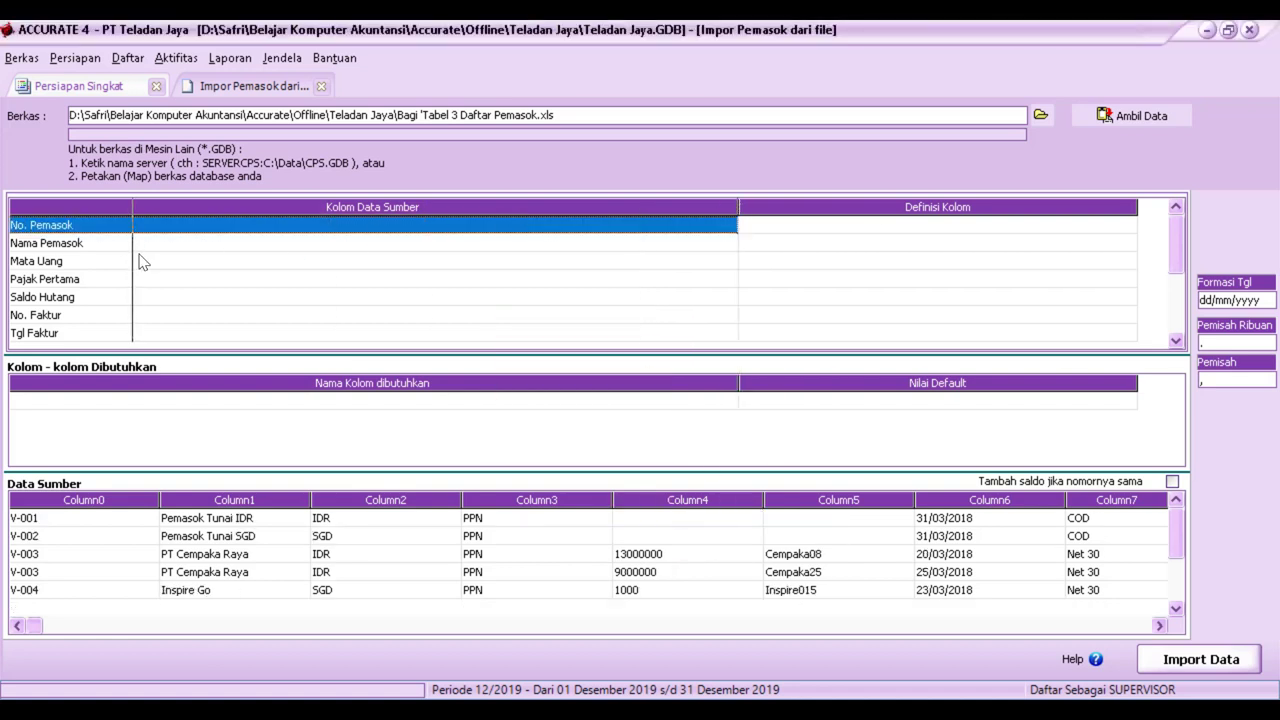
{"action": "left_click", "coordinate": [506, 232]}
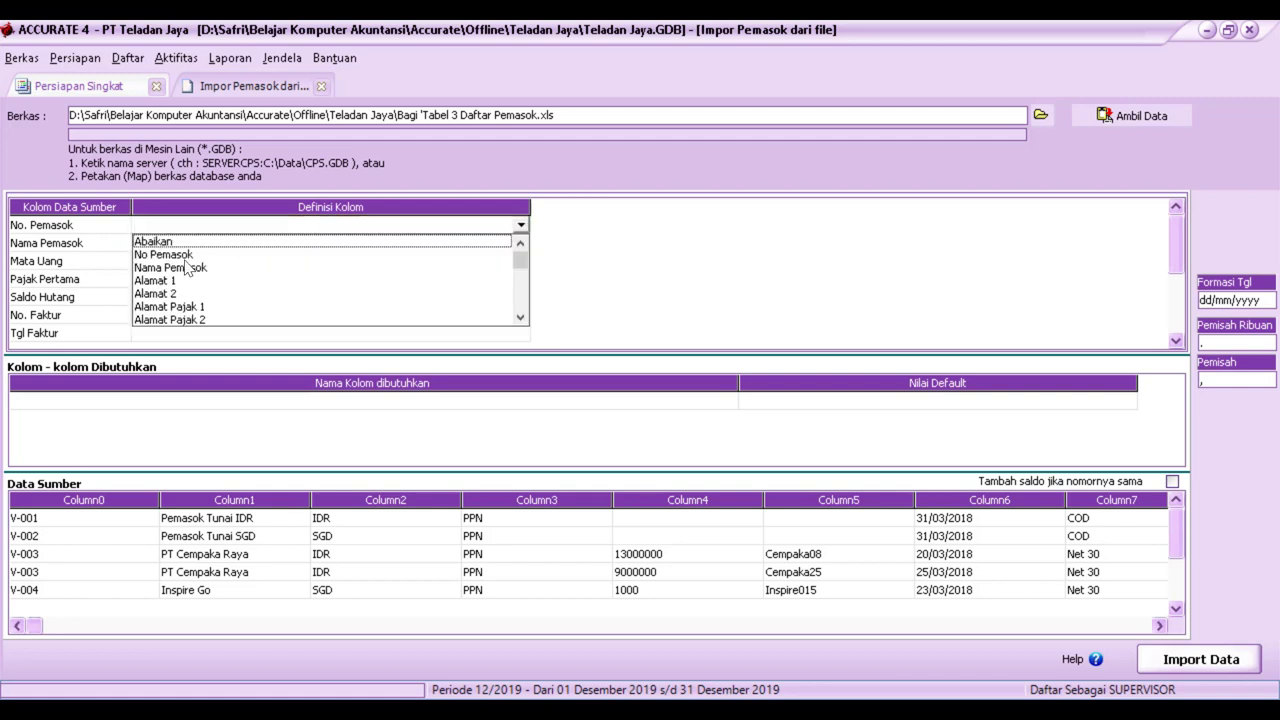
{"action": "left_click", "coordinate": [185, 256]}
{"action": "left_click", "coordinate": [517, 242]}
{"action": "left_click", "coordinate": [521, 242]}
{"action": "left_click", "coordinate": [197, 273]}
- Map Mata Uang to the currency field, matching IDR to IDR and SGD to SGD
{"action": "left_click", "coordinate": [230, 260]}
{"action": "left_click", "coordinate": [521, 260]}
{"action": "scroll", "coordinate": [229, 340], "scroll_direction": "down", "scroll_amount": 5}
{"action": "left_click", "coordinate": [229, 356]}
{"action": "left_click", "coordinate": [349, 76]}
{"action": "left_click", "coordinate": [398, 75]}
{"action": "left_click", "coordinate": [374, 95]}
{"action": "left_click", "coordinate": [396, 93]}
{"action": "left_click", "coordinate": [397, 93]}
{"action": "left_click", "coordinate": [369, 120]}
{"action": "left_click", "coordinate": [180, 202]}
- Map Pajak Pertama to the first-tax field, with PPN matched to PPN 10%
{"action": "left_click", "coordinate": [520, 279]}
{"action": "left_click", "coordinate": [521, 279]}
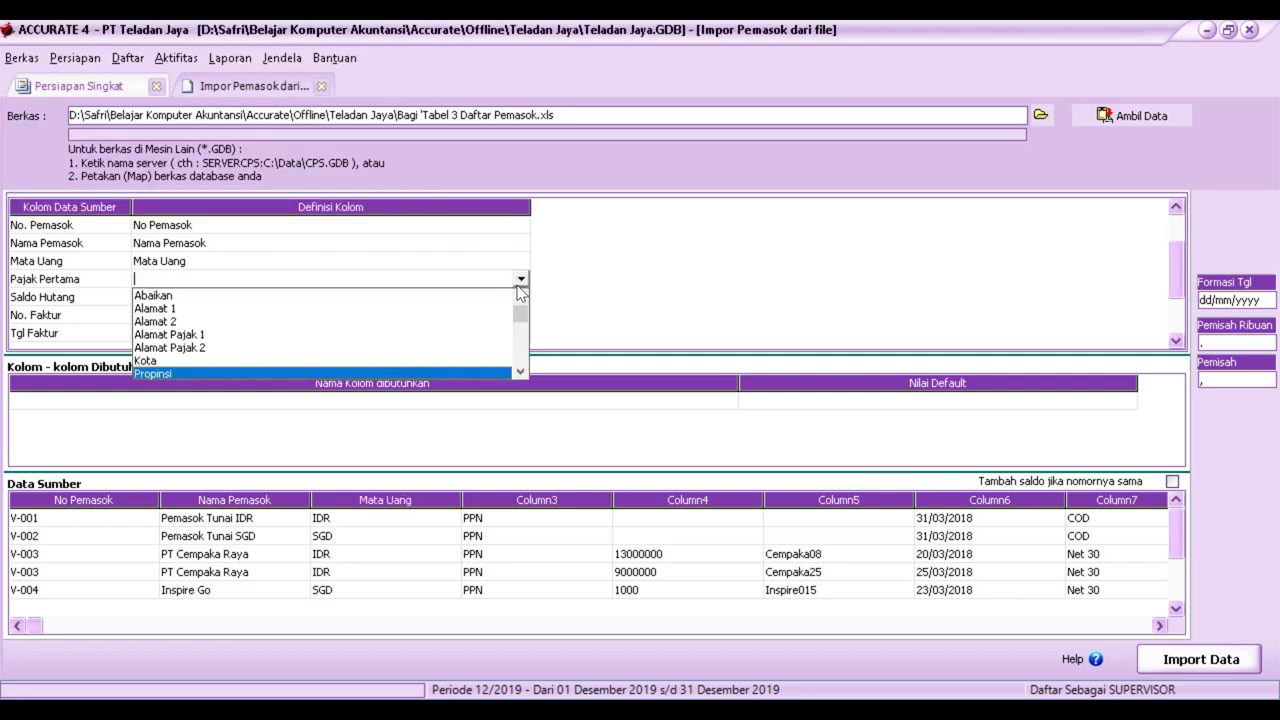
{"action": "scroll", "coordinate": [425, 330], "scroll_direction": "down", "scroll_amount": 5}
{"action": "left_click", "coordinate": [417, 370]}
{"action": "left_click", "coordinate": [386, 76]}
{"action": "left_click", "coordinate": [398, 75]}
{"action": "left_click", "coordinate": [374, 93]}
- Map the Saldo Hutang column to Saldo Awal
{"action": "left_click", "coordinate": [180, 202]}
{"action": "left_click", "coordinate": [519, 297]}
{"action": "left_click", "coordinate": [520, 298]}
{"action": "left_click", "coordinate": [260, 392]}
- Map No. Faktur to No. Faktur Saldo Awal and Tgl Faktur to Saldo per tgl
{"action": "left_click", "coordinate": [509, 318]}
{"action": "left_click", "coordinate": [520, 315]}
{"action": "scroll", "coordinate": [520, 320], "scroll_direction": "down", "scroll_amount": 2}
{"action": "left_click", "coordinate": [520, 409]}
{"action": "left_click", "coordinate": [520, 409]}
{"action": "left_click", "coordinate": [520, 409]}
{"action": "left_click", "coordinate": [520, 409]}
{"action": "left_click", "coordinate": [520, 409]}
{"action": "left_click", "coordinate": [520, 409]}
{"action": "left_click", "coordinate": [520, 409]}
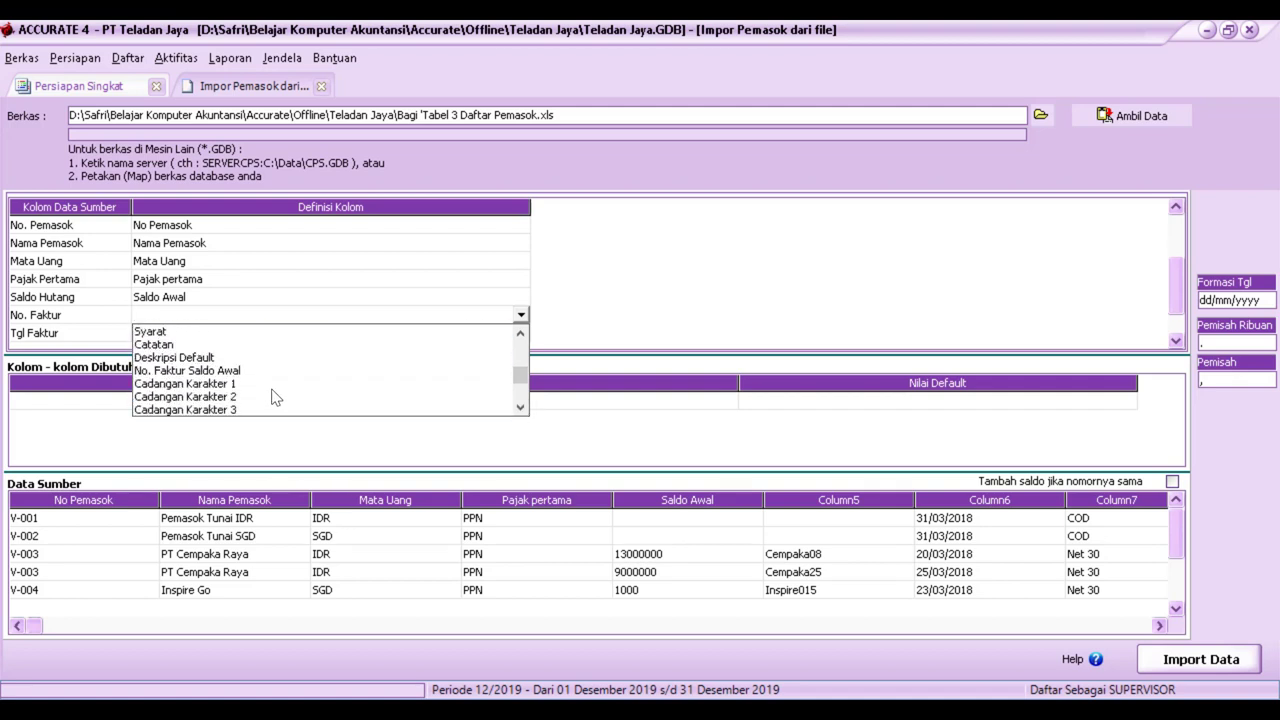
{"action": "left_click", "coordinate": [252, 372]}
{"action": "left_click", "coordinate": [521, 335]}
{"action": "left_click", "coordinate": [520, 334]}
- Map Syarat to the terms field, matching COD to C.O.D and Net 30 to Net 30
{"action": "left_click", "coordinate": [309, 429]}
{"action": "key", "text": "Tab"}
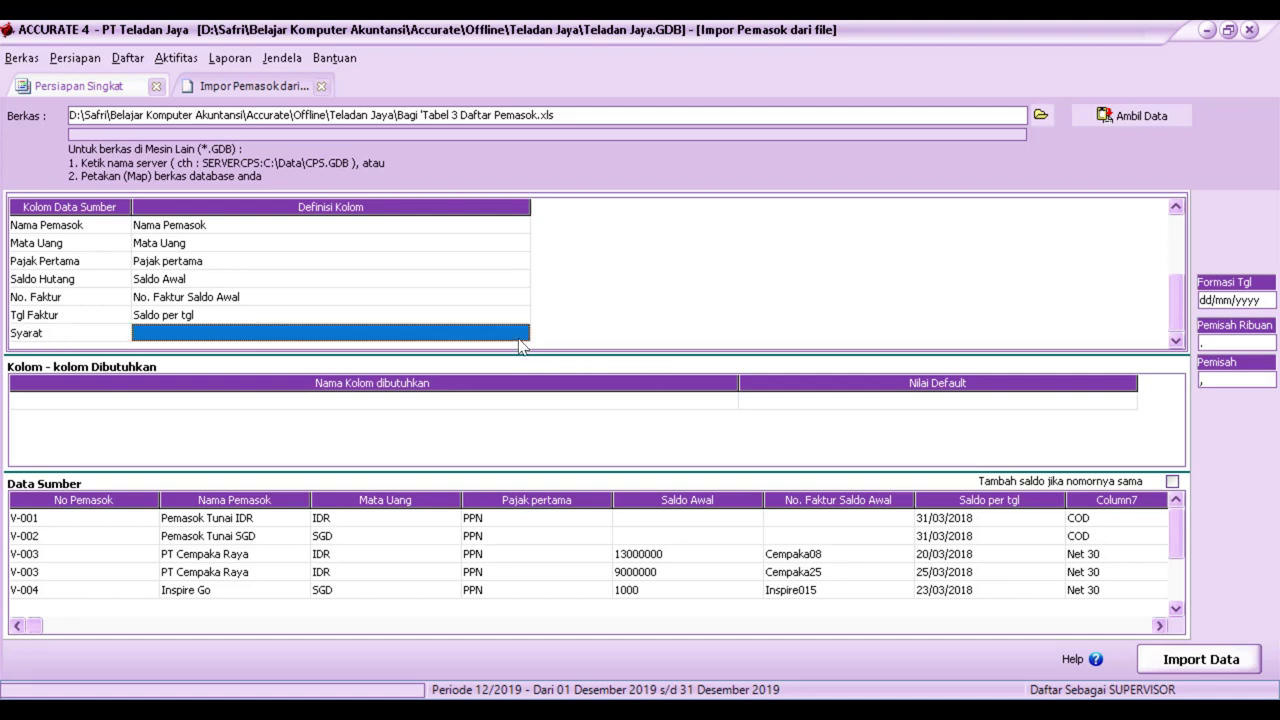
{"action": "left_click", "coordinate": [521, 333]}
{"action": "scroll", "coordinate": [480, 400], "scroll_direction": "down", "scroll_amount": 3}
{"action": "left_click", "coordinate": [484, 428]}
{"action": "left_click", "coordinate": [390, 75]}
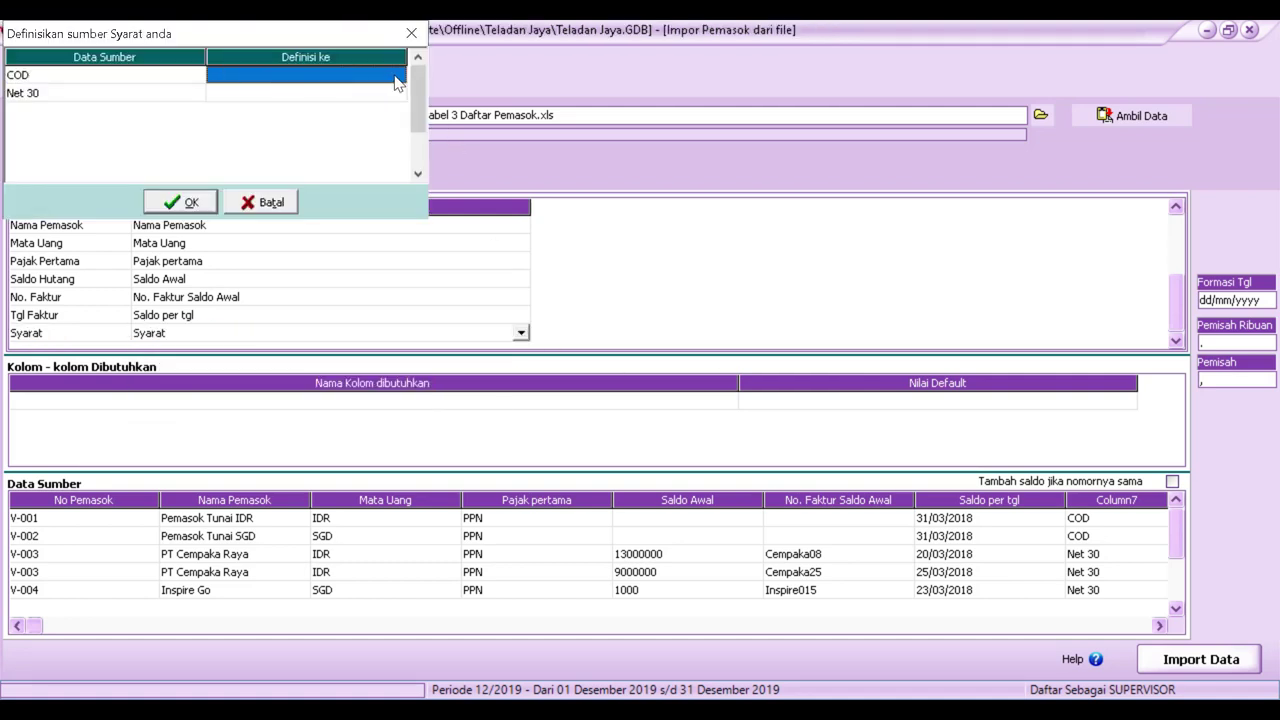
{"action": "left_click", "coordinate": [397, 75]}
{"action": "left_click", "coordinate": [390, 89]}
{"action": "left_click", "coordinate": [388, 91]}
{"action": "left_click", "coordinate": [397, 93]}
{"action": "left_click", "coordinate": [355, 120]}
{"action": "left_click", "coordinate": [180, 202]}
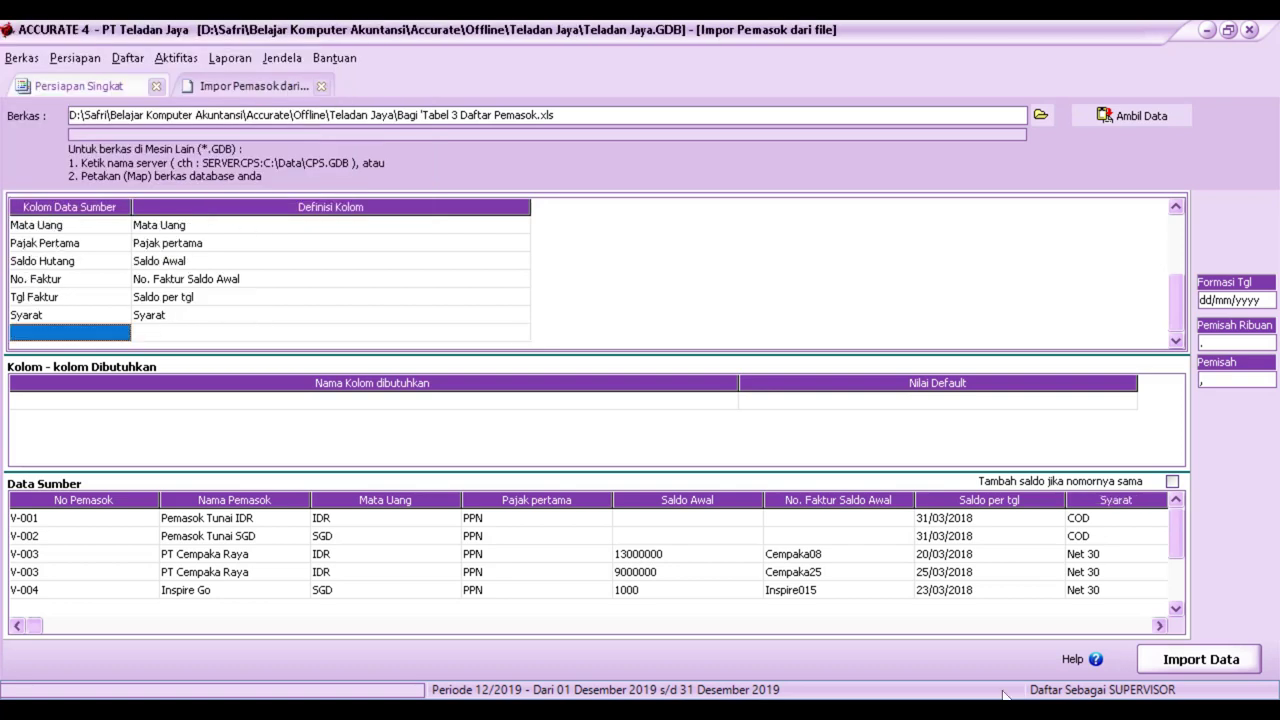
- Tick Tambah saldo for repeated supplier numbers and start the import
{"action": "left_click", "coordinate": [263, 574]}
{"action": "left_click", "coordinate": [1172, 481]}
{"action": "left_click", "coordinate": [1182, 664]}
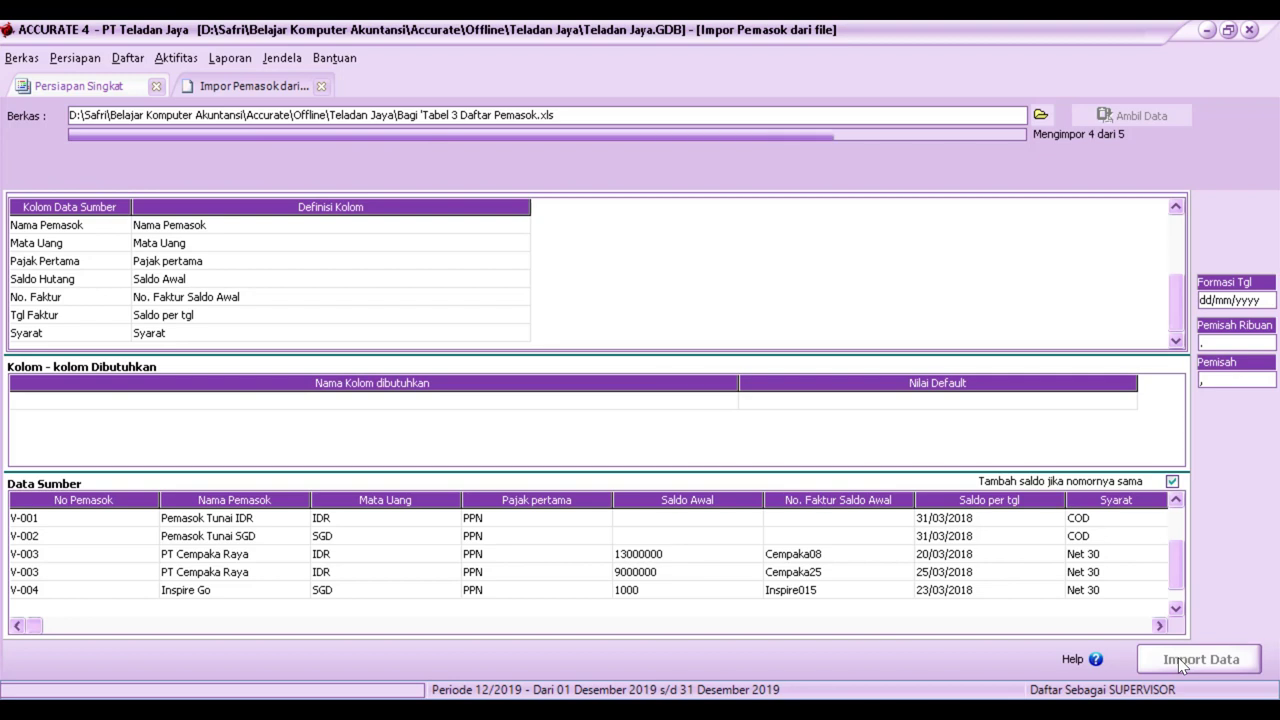
- Acknowledge the supplier import result and advance to step 10, Proyek & Departemen
{"action": "left_click", "coordinate": [658, 434]}
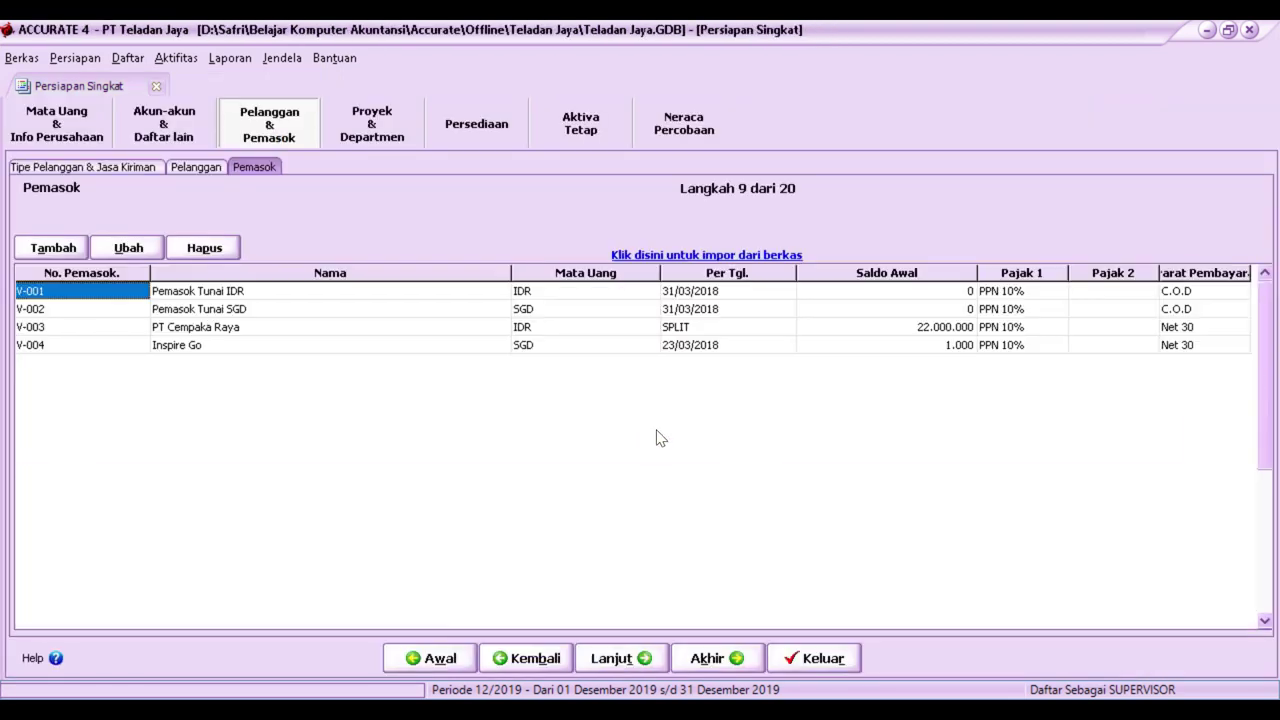
{"action": "left_click", "coordinate": [610, 658]}
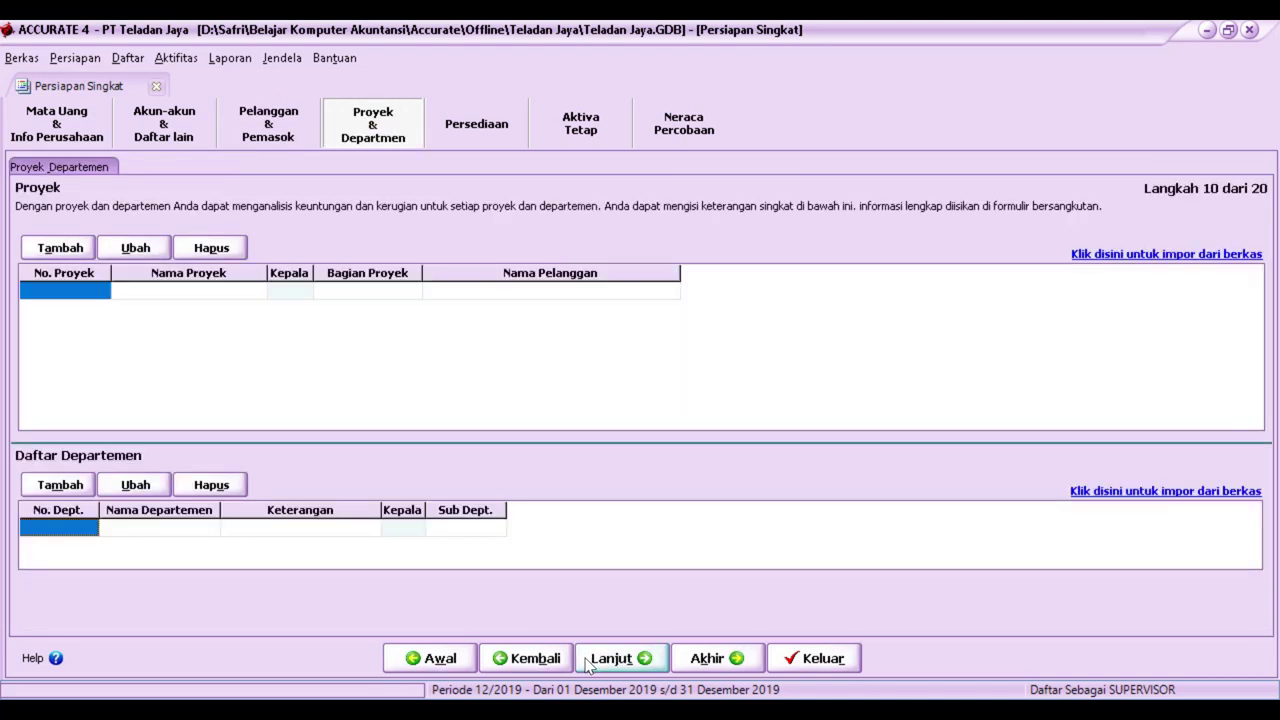
- Add the warehouses Toko and Pusat under Nama Gudang
{"action": "left_click", "coordinate": [610, 658]}
{"action": "type", "text": "To"}
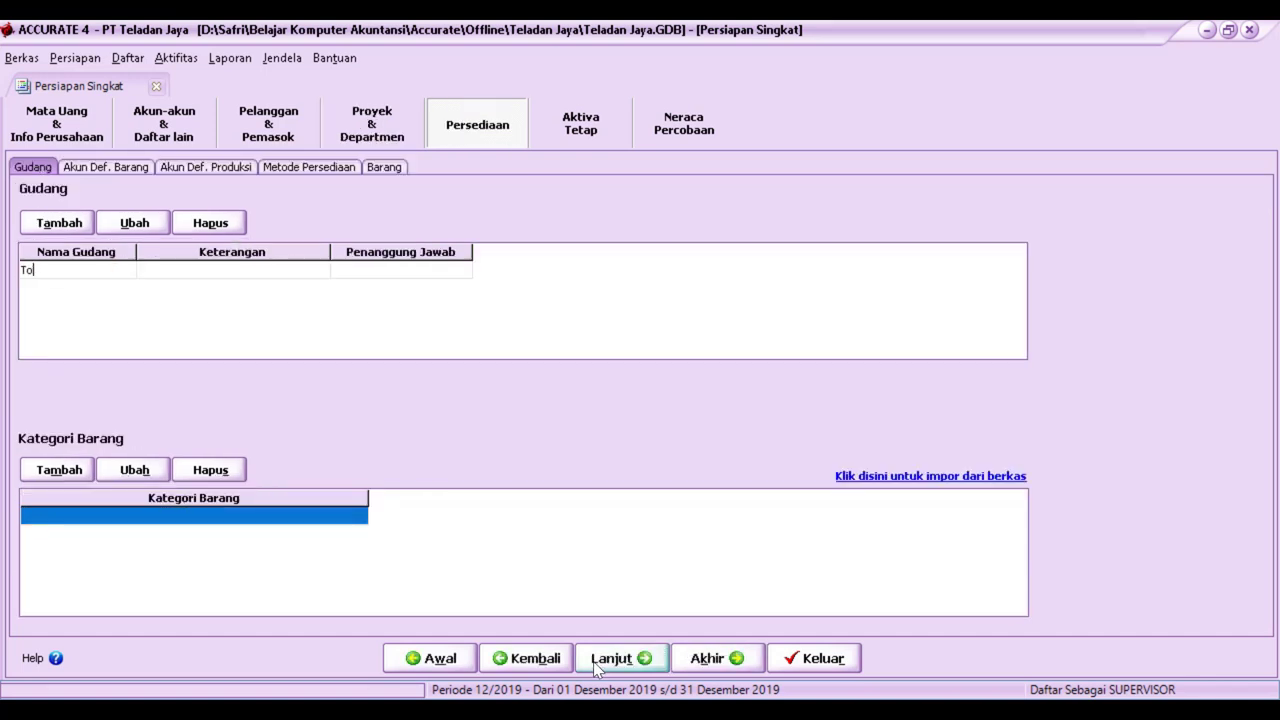
{"action": "type", "text": "ko"}
{"action": "key", "text": "Return"}
{"action": "key", "text": "Return"}
{"action": "key", "text": "Return"}
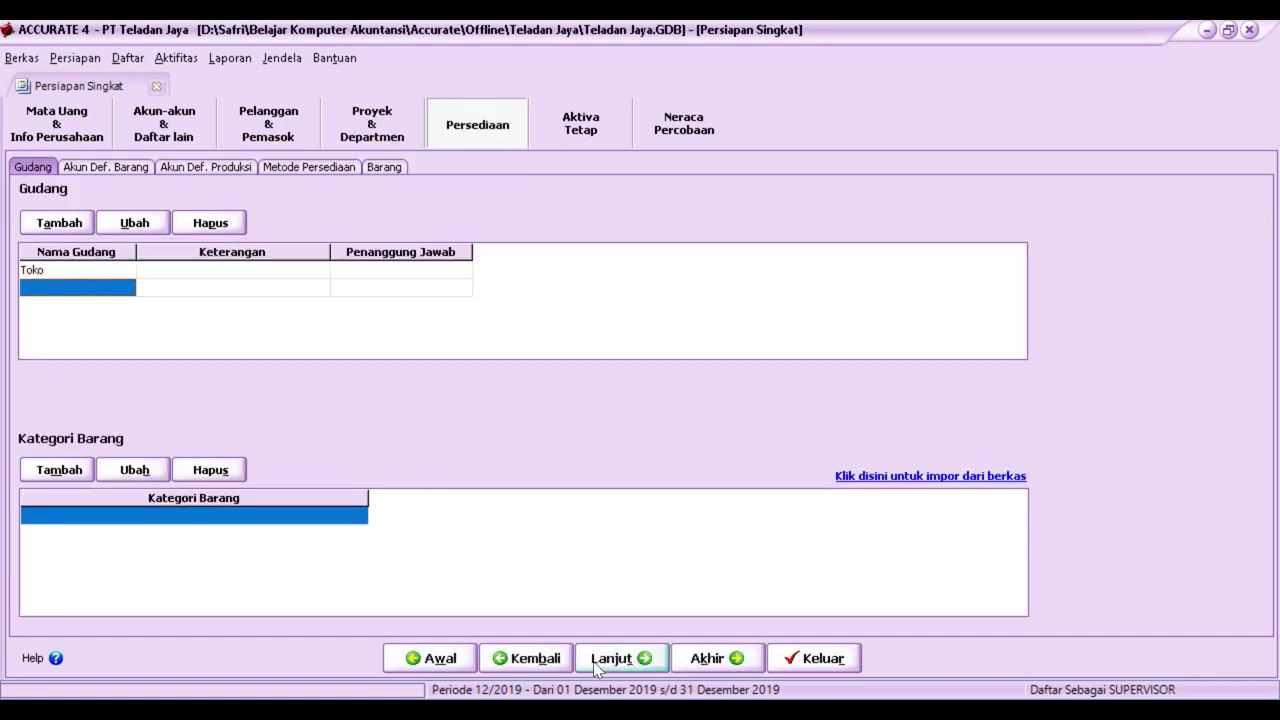
{"action": "type", "text": "Pus"}
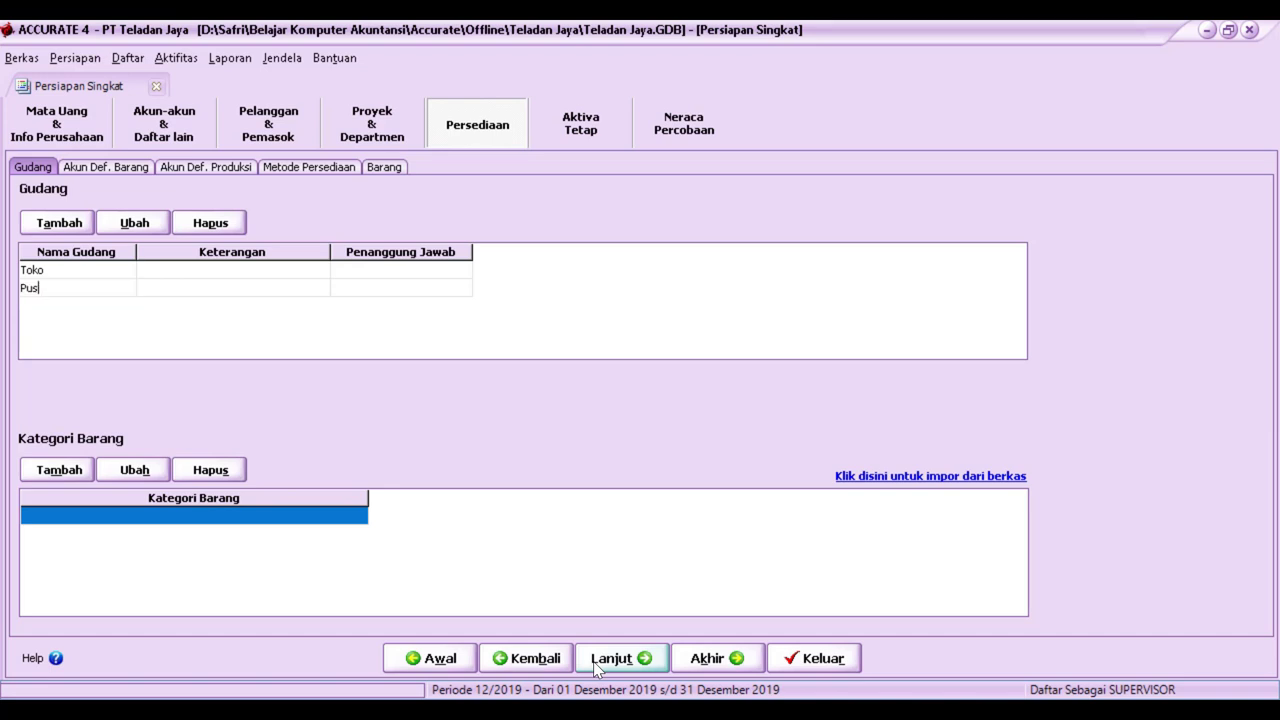
{"action": "key", "text": "Return"}
{"action": "key", "text": "Return"}
{"action": "key", "text": "Return"}
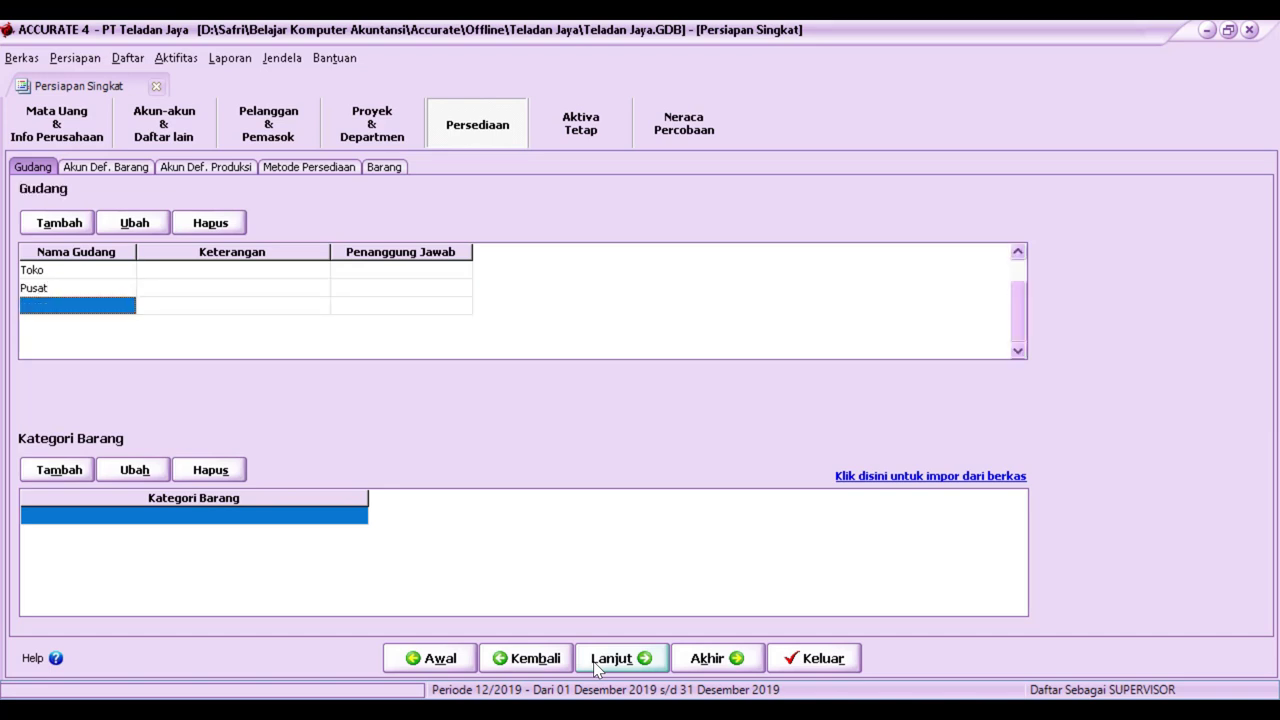
- Add the item categories Produk Kantor and Alat Tulis under Kategori Barang
{"action": "left_click", "coordinate": [72, 516]}
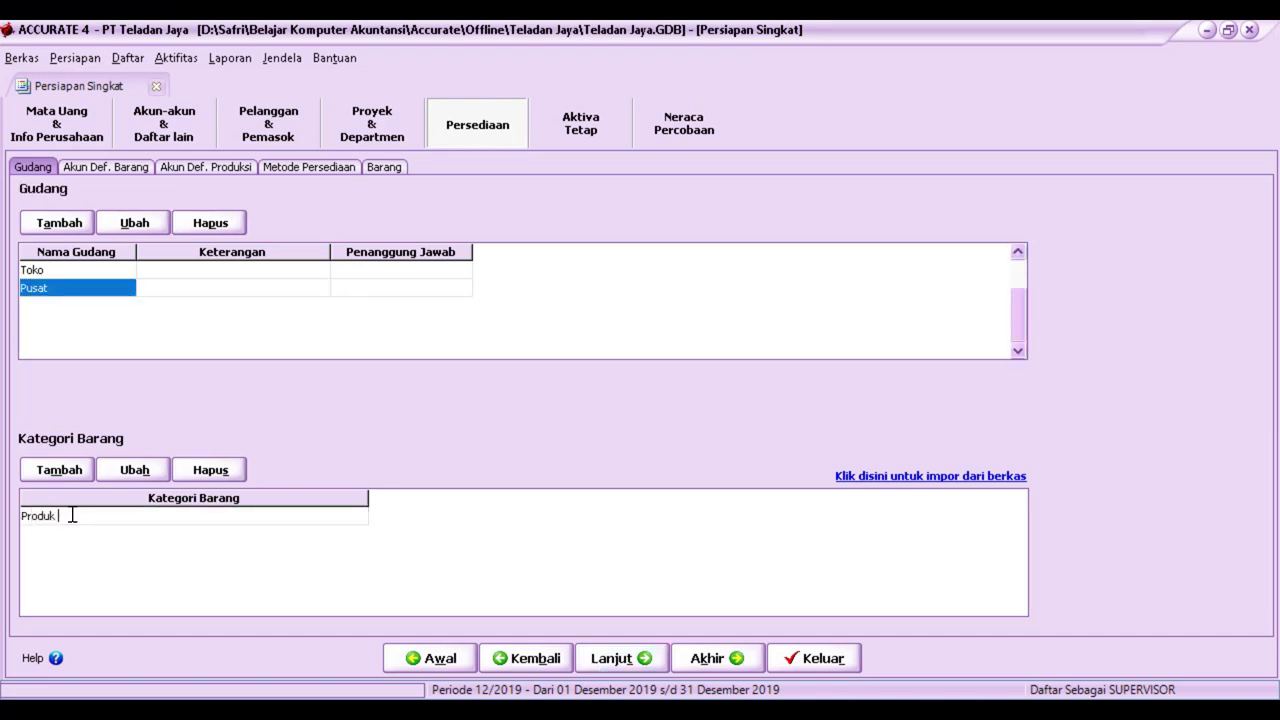
{"action": "key", "text": "Return"}
{"action": "type", "text": "Alat Tulis"}
{"action": "key", "text": "Return"}
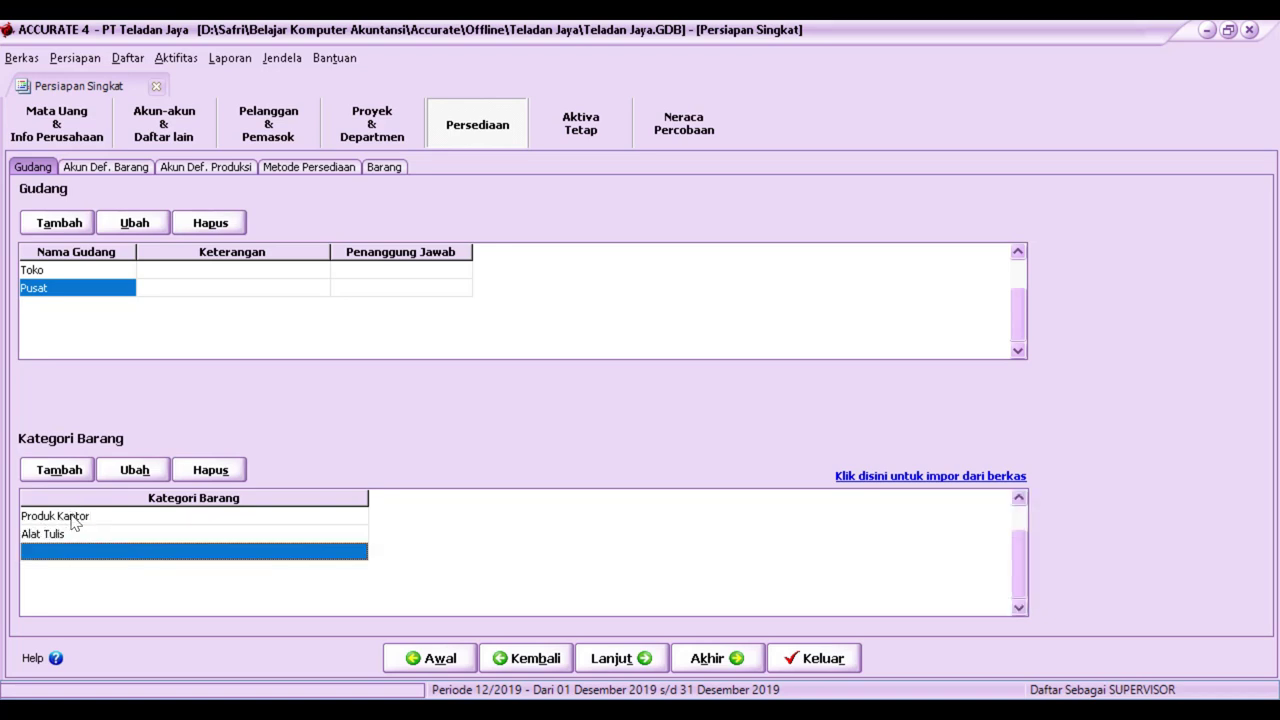
- Set default accounts Persediaan 1401, Penjualan 4100, Retur Penjualan 4200, discount 4300, Barang Terkirim 1499
{"action": "left_click", "coordinate": [630, 662]}
{"action": "left_click", "coordinate": [438, 250]}
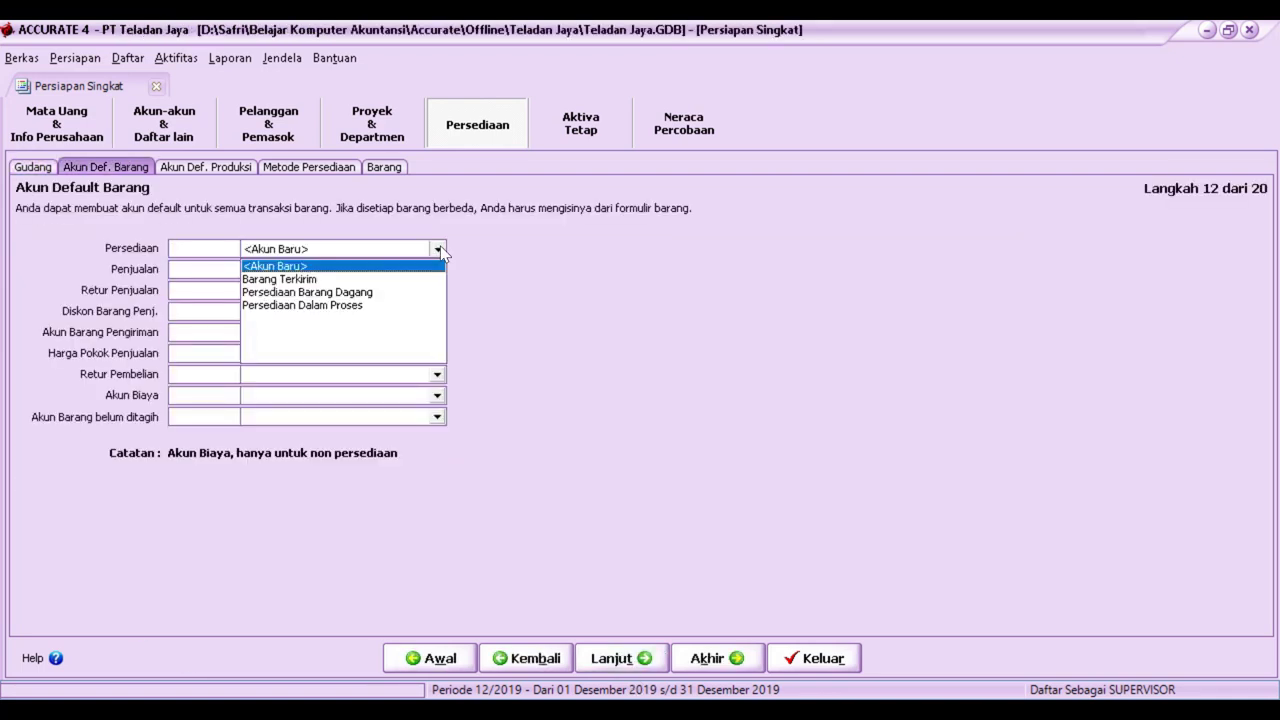
{"action": "left_click", "coordinate": [340, 292]}
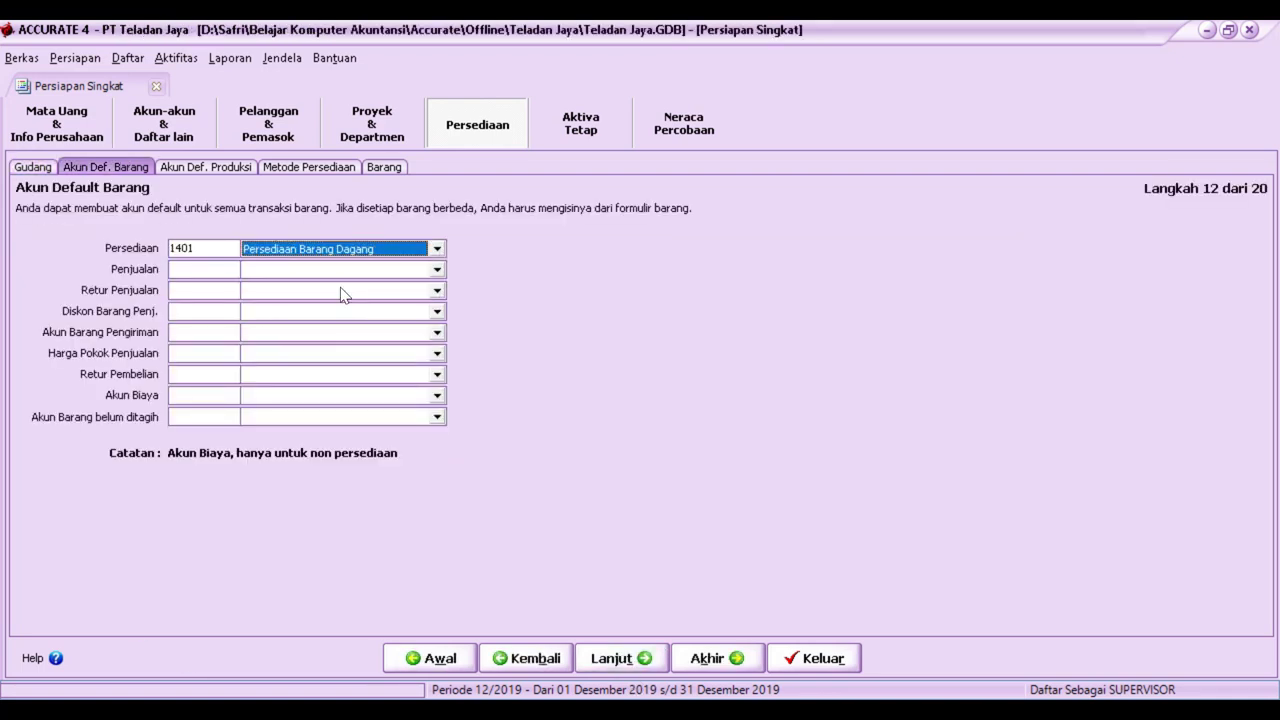
{"action": "left_click", "coordinate": [437, 270]}
{"action": "left_click", "coordinate": [265, 315]}
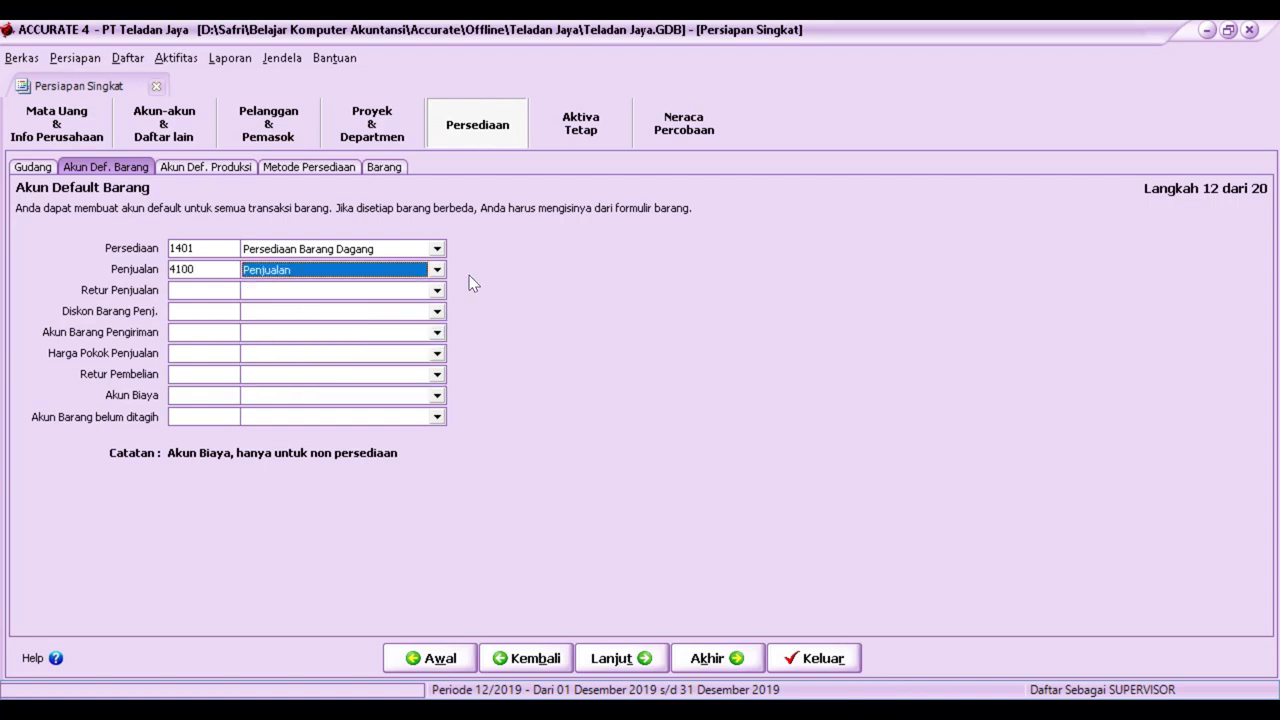
{"action": "left_click", "coordinate": [437, 291]}
{"action": "left_click", "coordinate": [297, 362]}
{"action": "left_click", "coordinate": [437, 312]}
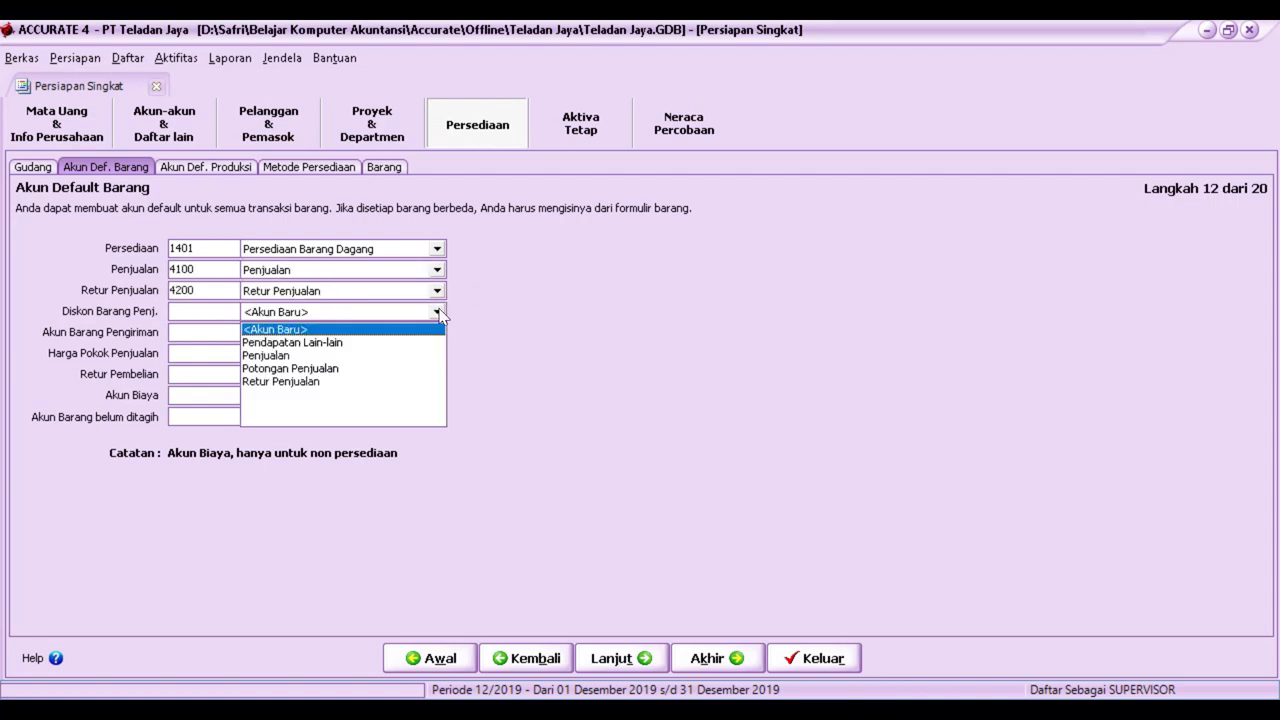
{"action": "left_click", "coordinate": [313, 370]}
{"action": "left_click", "coordinate": [437, 333]}
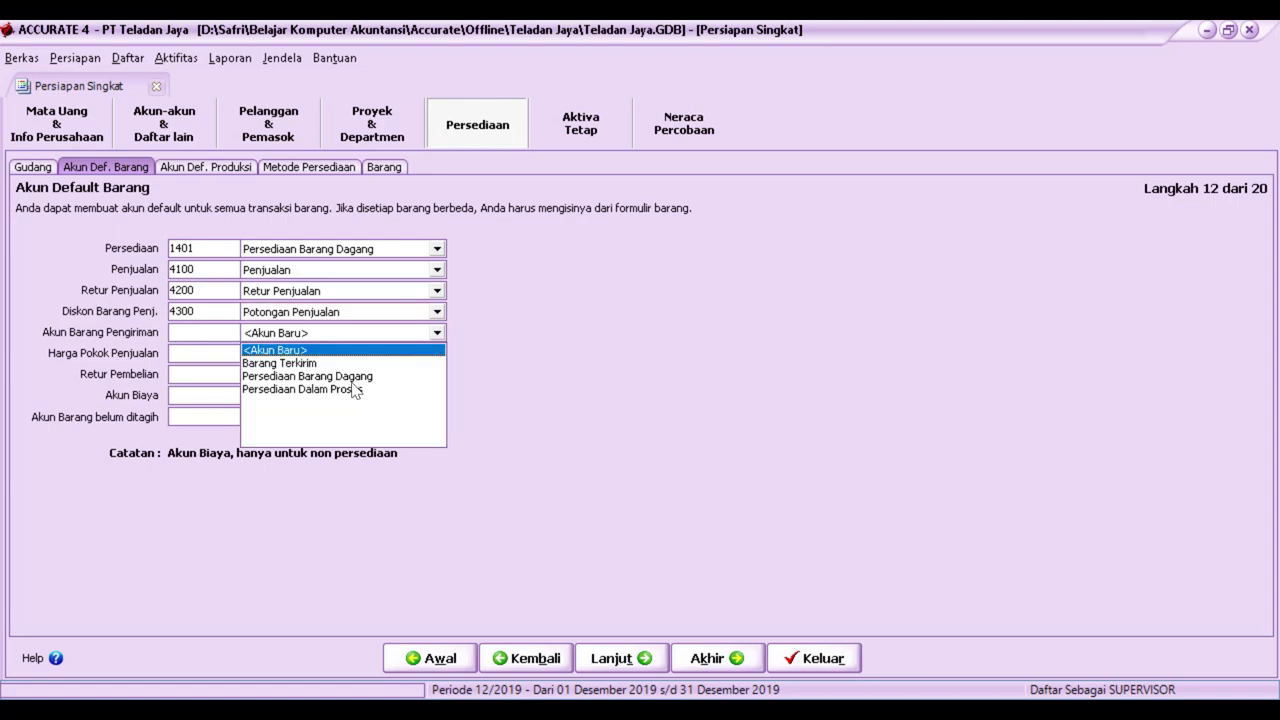
{"action": "left_click", "coordinate": [383, 362]}
- Set cost of sales 5100, Retur Pembelian 1401, Akun Biaya 7100, and unbilled goods 2299
{"action": "left_click", "coordinate": [437, 354]}
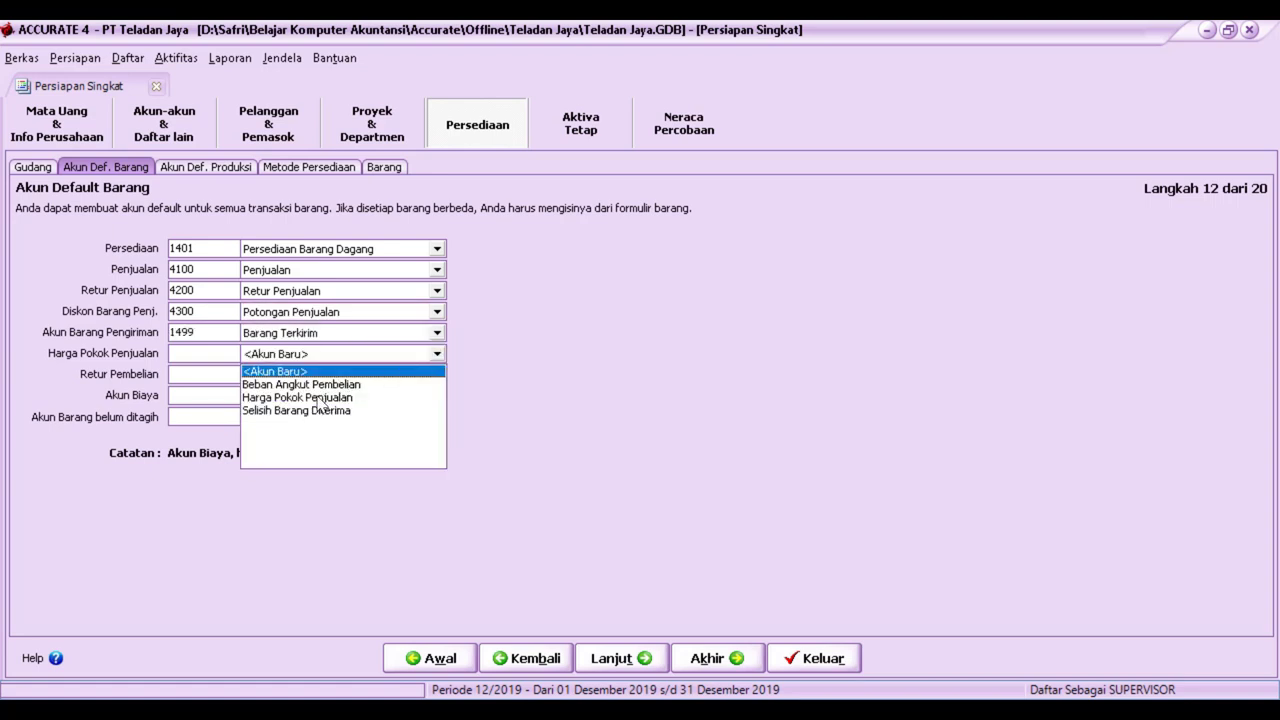
{"action": "left_click", "coordinate": [316, 405]}
{"action": "left_click", "coordinate": [437, 375]}
{"action": "left_click", "coordinate": [310, 419]}
{"action": "left_click", "coordinate": [437, 396]}
{"action": "left_click", "coordinate": [304, 465]}
{"action": "left_click", "coordinate": [437, 417]}
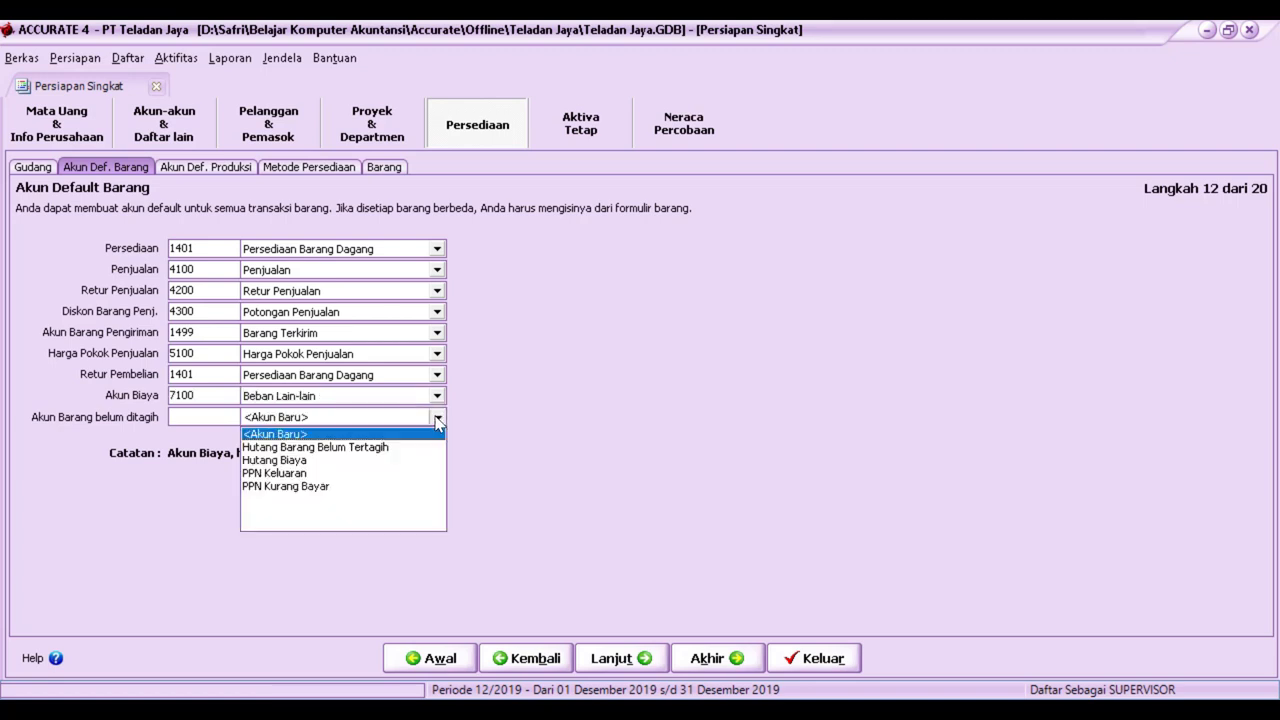
{"action": "left_click", "coordinate": [310, 452]}
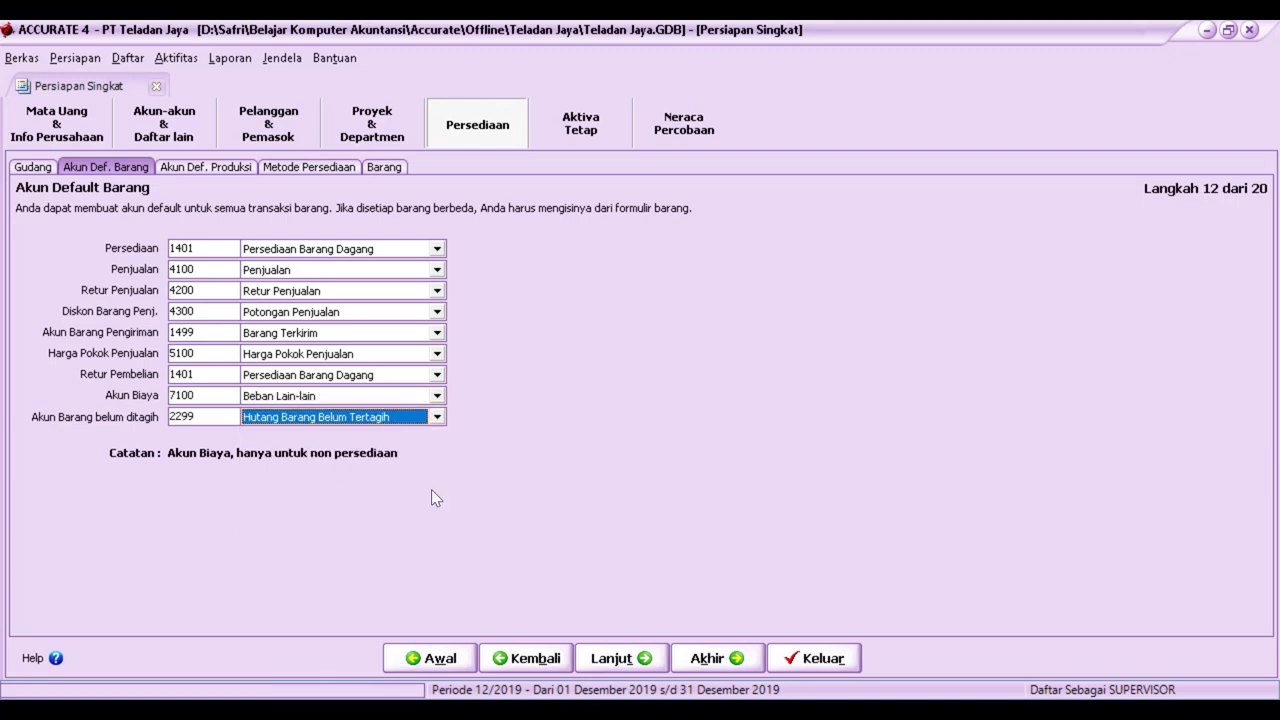
- Skip production accounts, choose FIFO costing, and start importing items on Informasi Barang
{"action": "left_click", "coordinate": [612, 660]}
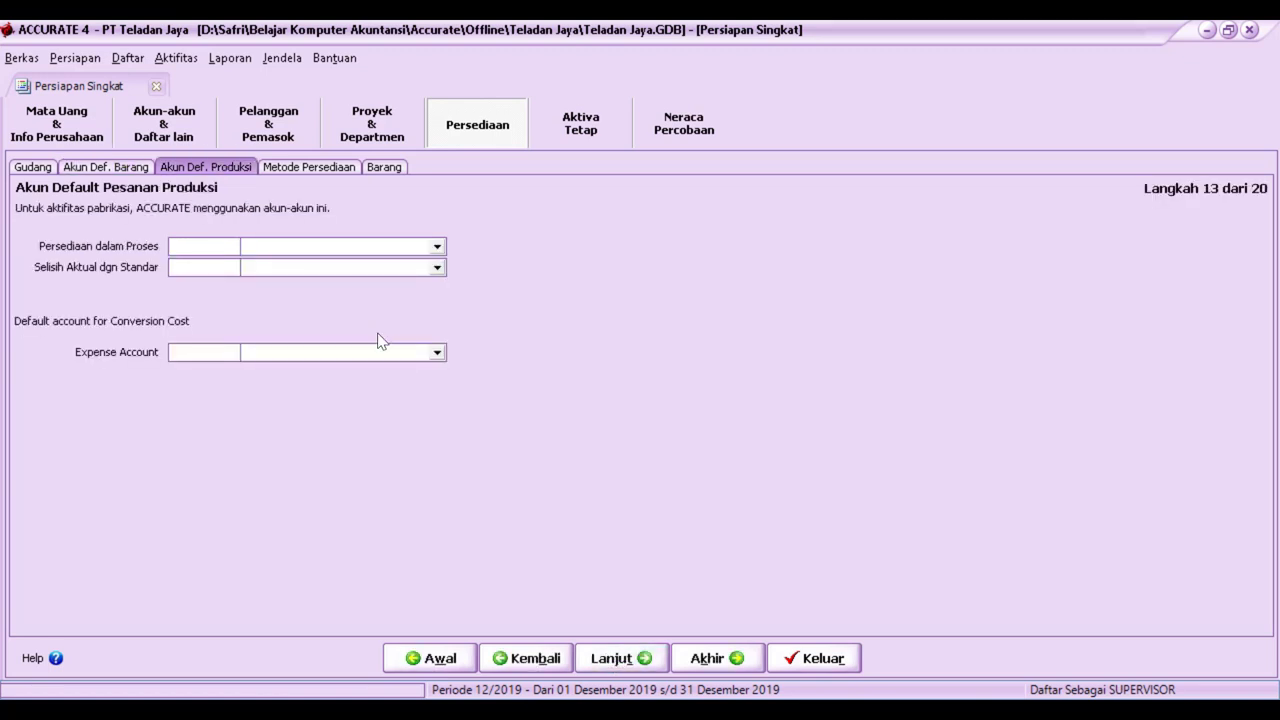
{"action": "left_click", "coordinate": [614, 658]}
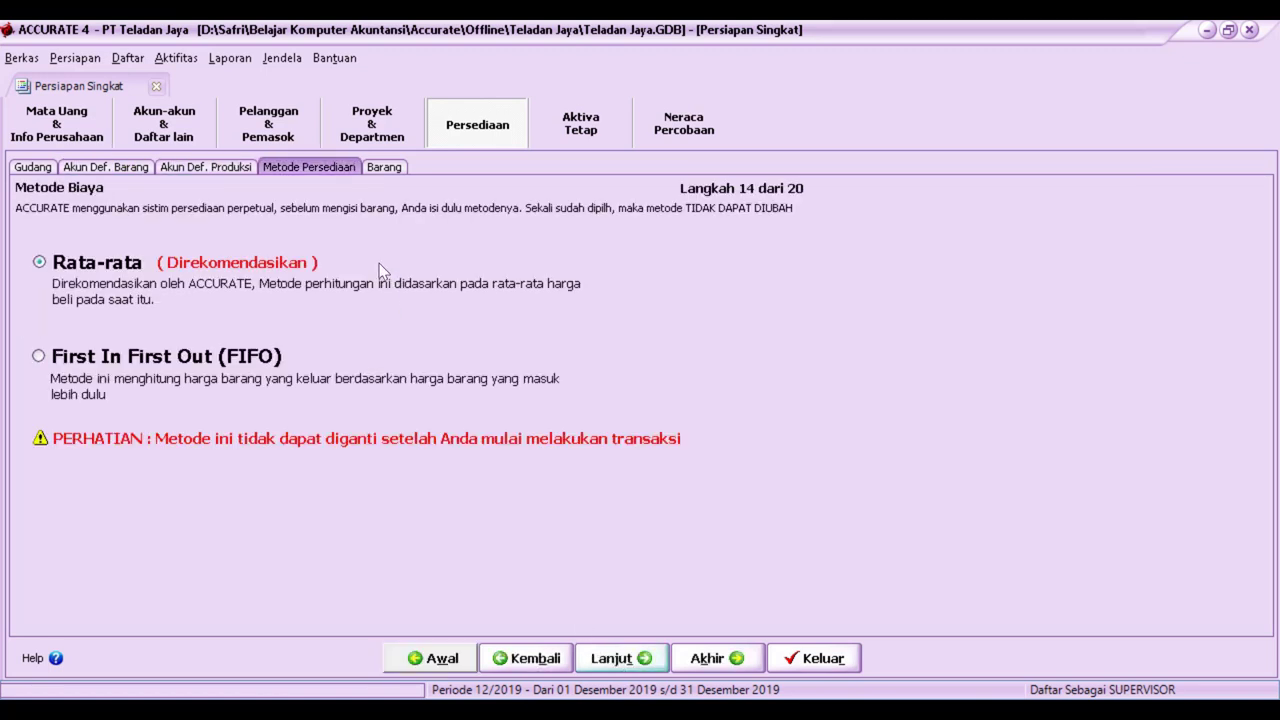
{"action": "left_click", "coordinate": [113, 362]}
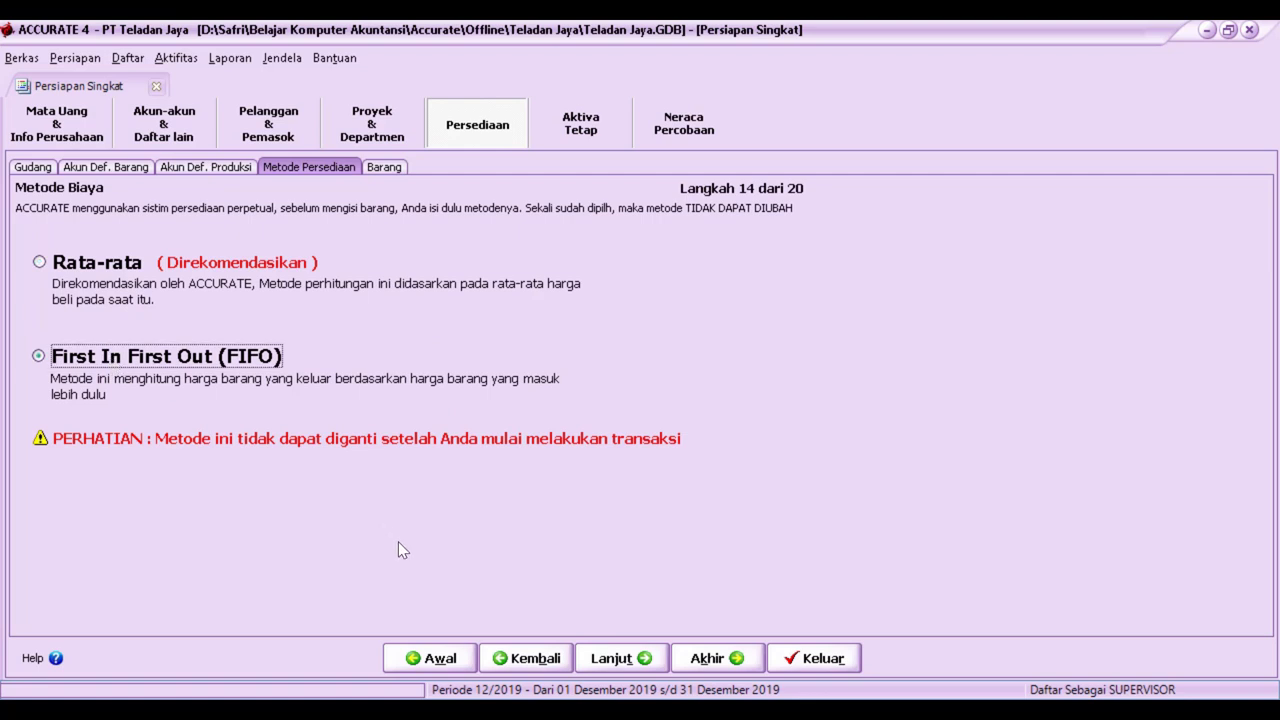
{"action": "left_click", "coordinate": [603, 658]}
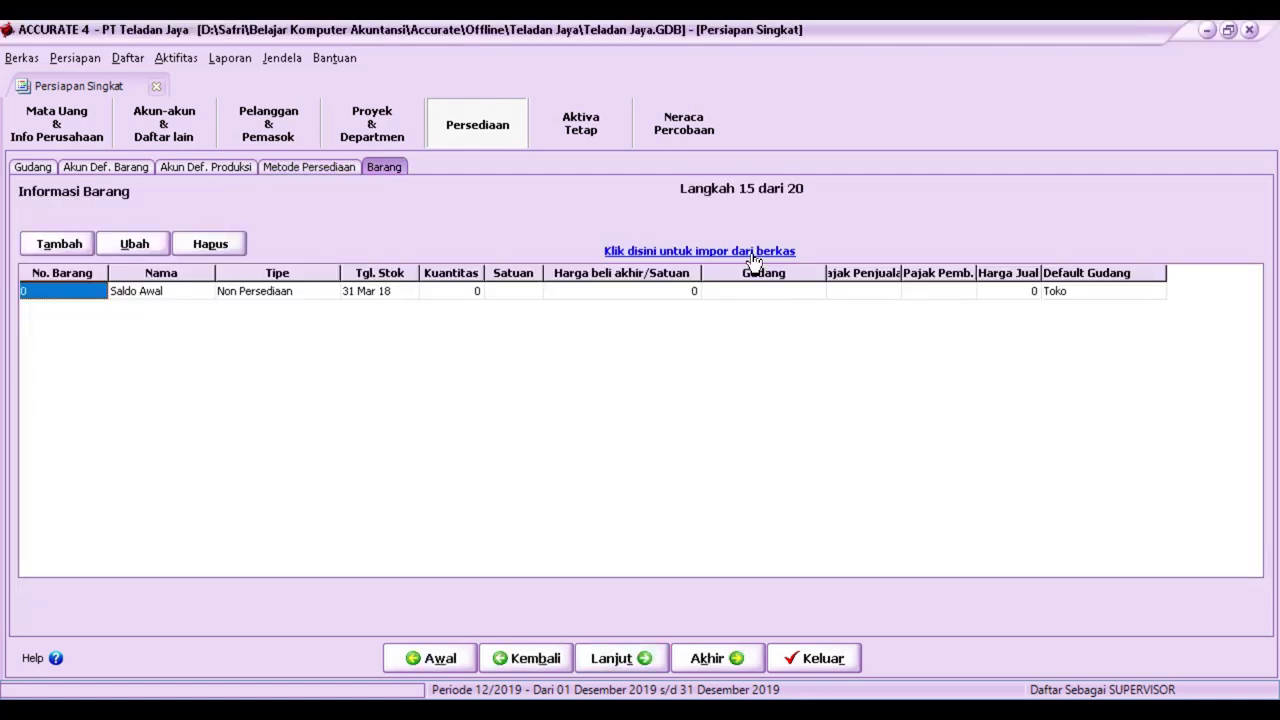
{"action": "left_click", "coordinate": [757, 250]}
- Load the Excel file 'Tabel 4 Daftar Barang.xls' into the item import
{"action": "left_click", "coordinate": [1041, 116]}
{"action": "left_click", "coordinate": [680, 518]}
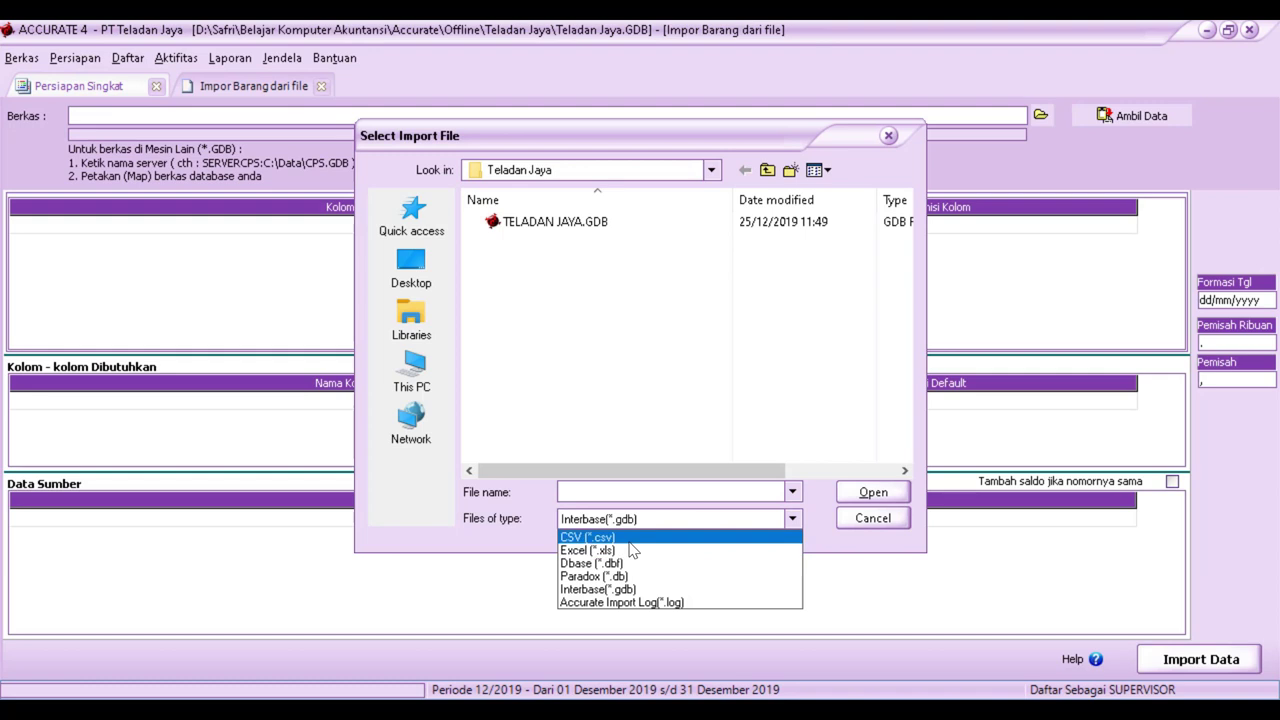
{"action": "left_click", "coordinate": [600, 545]}
{"action": "left_click", "coordinate": [560, 281]}
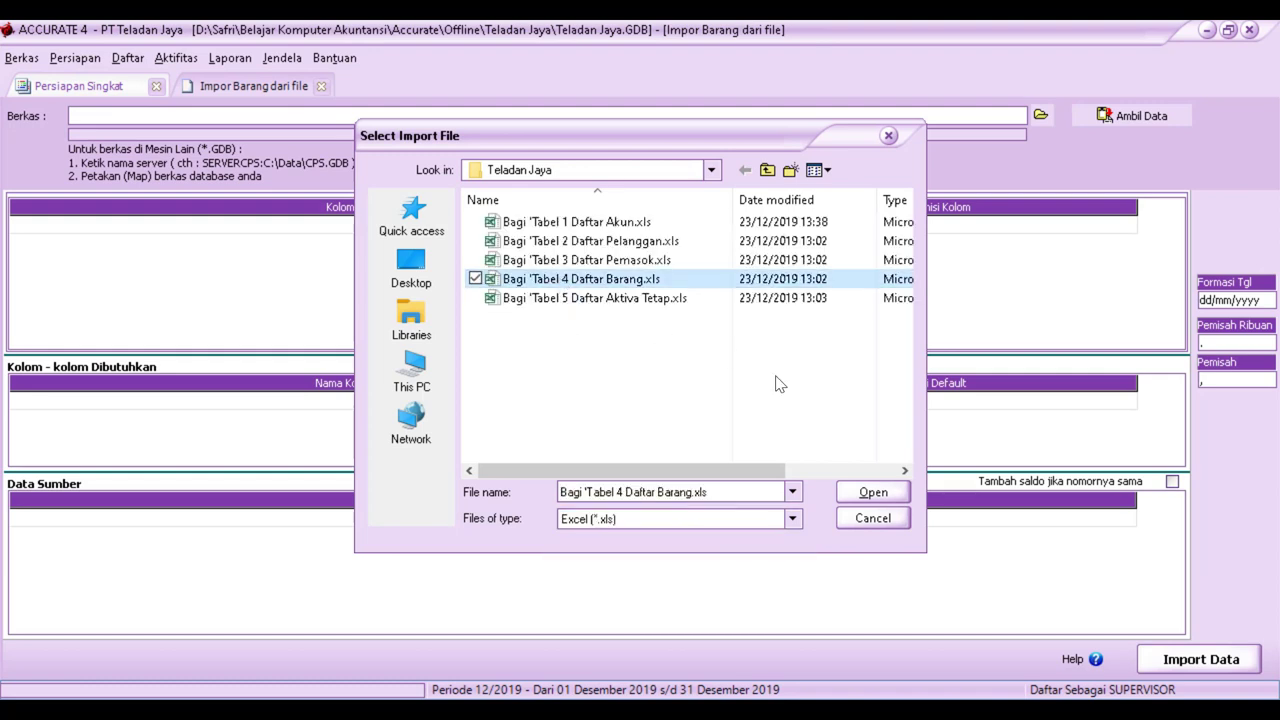
{"action": "left_click", "coordinate": [873, 492]}
- Delete the header row from the source data and narrow the Kolom Data Sumber column
{"action": "right_click", "coordinate": [303, 526]}
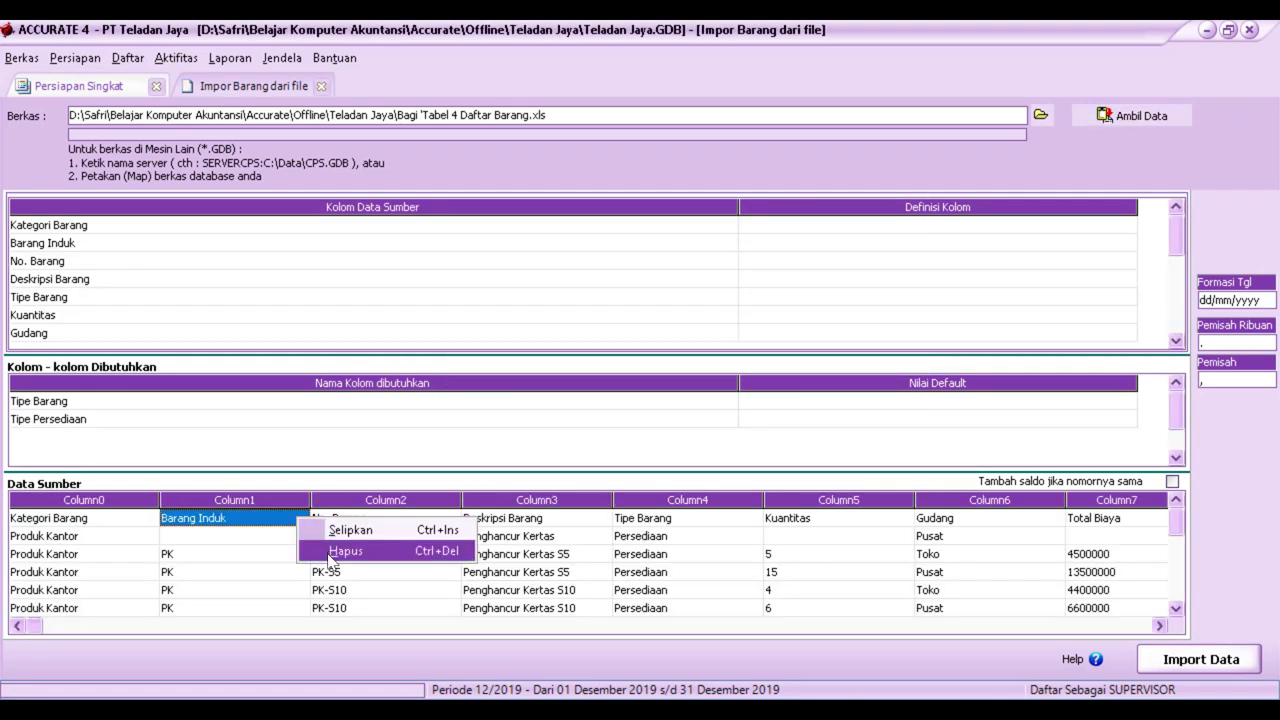
{"action": "left_click", "coordinate": [330, 548]}
{"action": "left_click", "coordinate": [600, 426]}
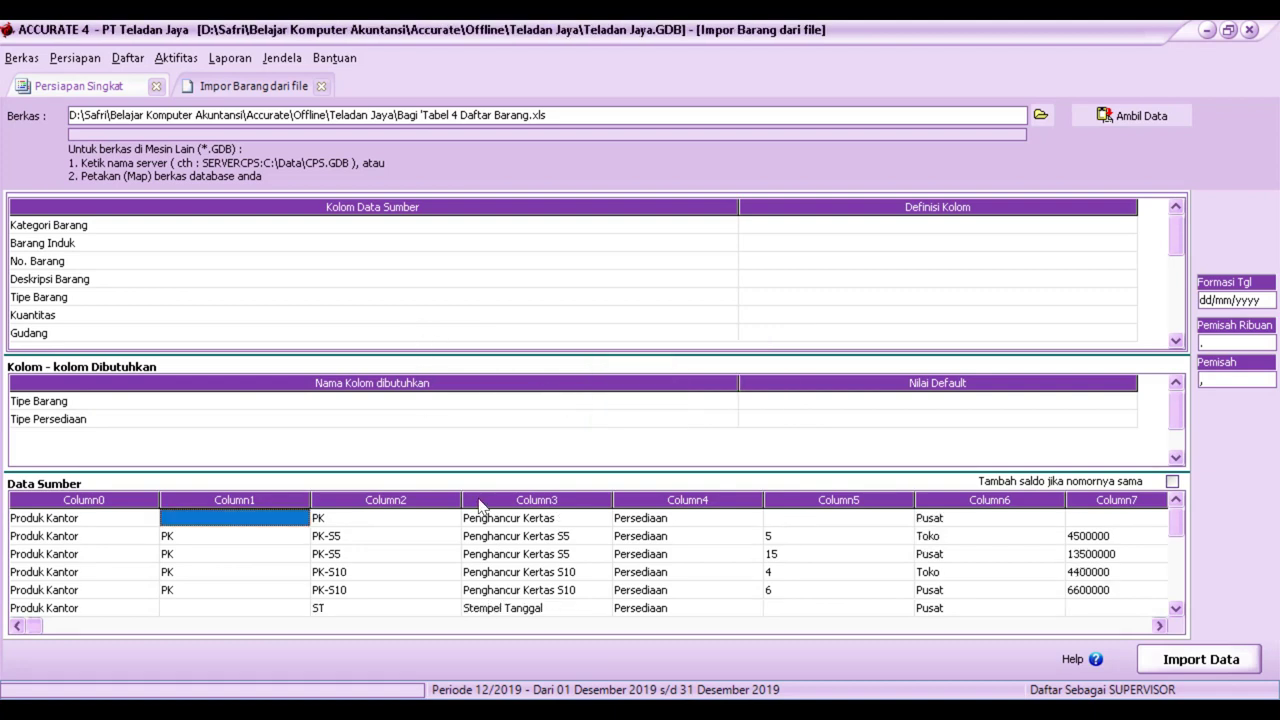
{"action": "key", "text": "Down"}
{"action": "key", "text": "Down"}
{"action": "key", "text": "Down"}
{"action": "key", "text": "Down"}
{"action": "key", "text": "Down"}
{"action": "key", "text": "Down"}
{"action": "key", "text": "Down"}
{"action": "key", "text": "Down"}
{"action": "key", "text": "Down"}
{"action": "key", "text": "Down"}
{"action": "key", "text": "Up"}
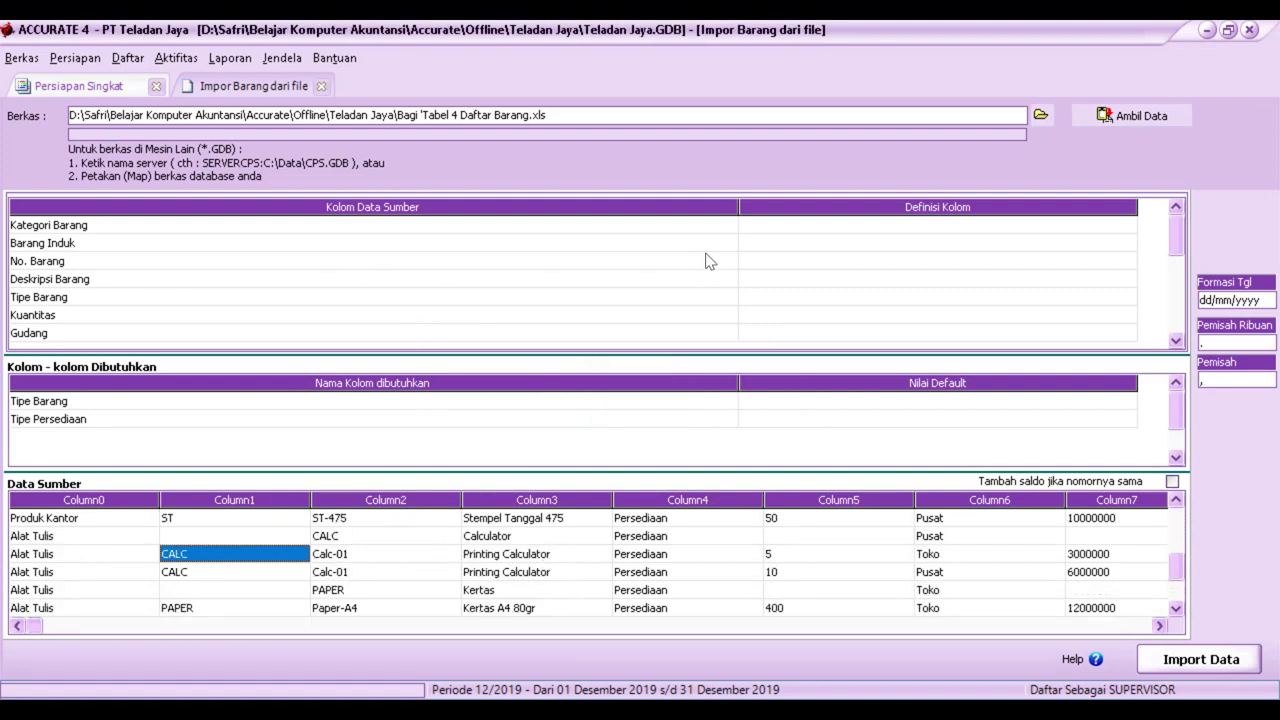
{"action": "left_click_drag", "start_coordinate": [738, 207], "coordinate": [140, 234]}
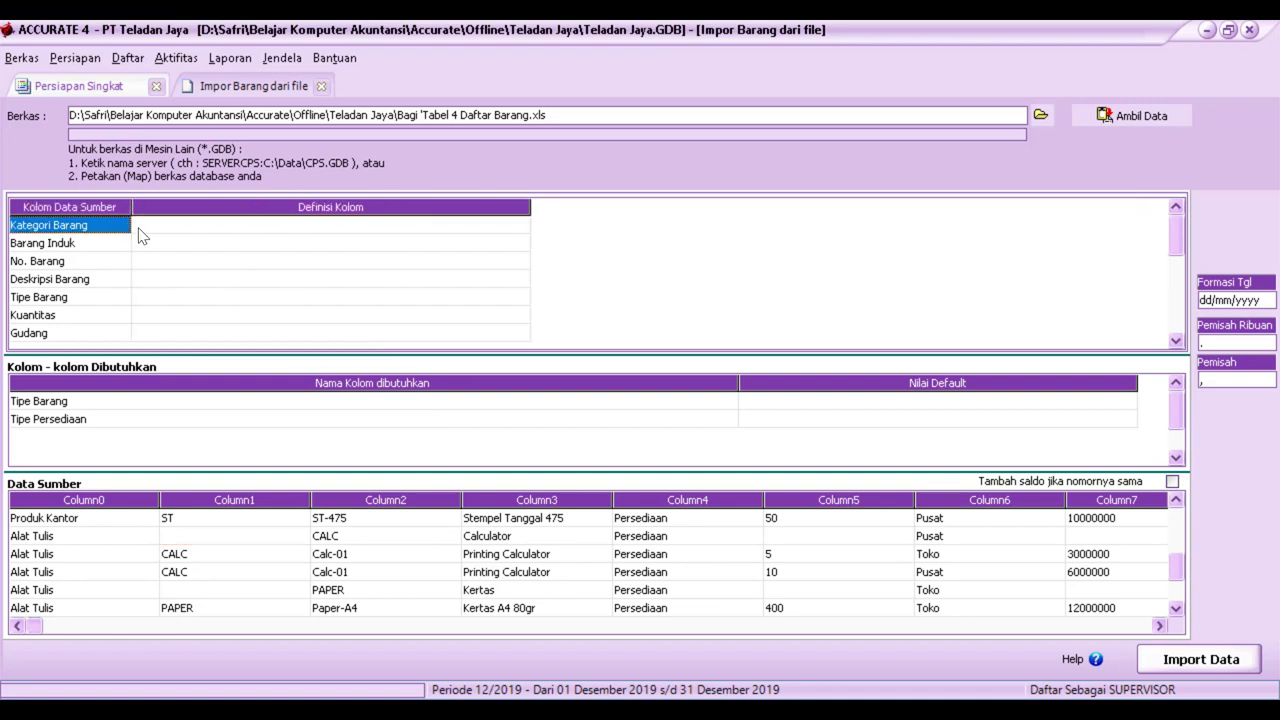
- Map the Kategori Barang column, assigning categories for Produk Kantor and Alat Tulis
{"action": "left_click", "coordinate": [517, 226]}
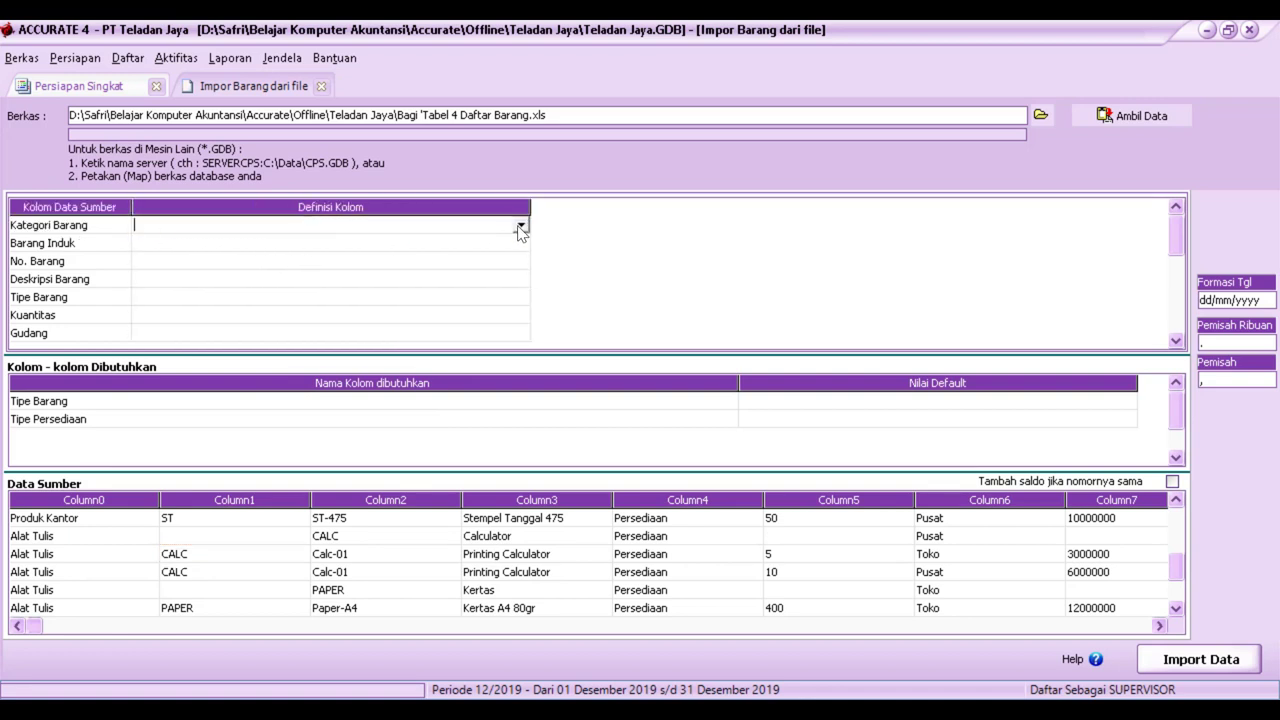
{"action": "left_click", "coordinate": [520, 225]}
{"action": "left_click", "coordinate": [222, 306]}
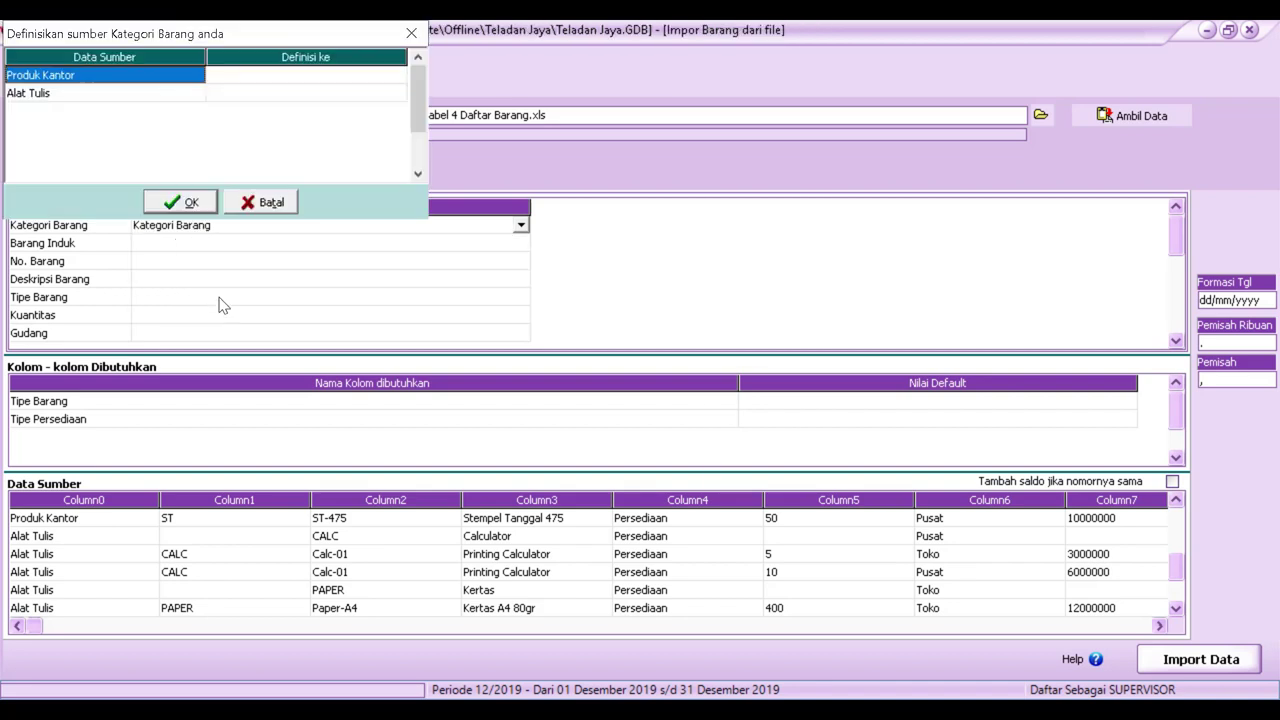
{"action": "left_click", "coordinate": [382, 78]}
{"action": "left_click", "coordinate": [390, 76]}
{"action": "left_click", "coordinate": [397, 75]}
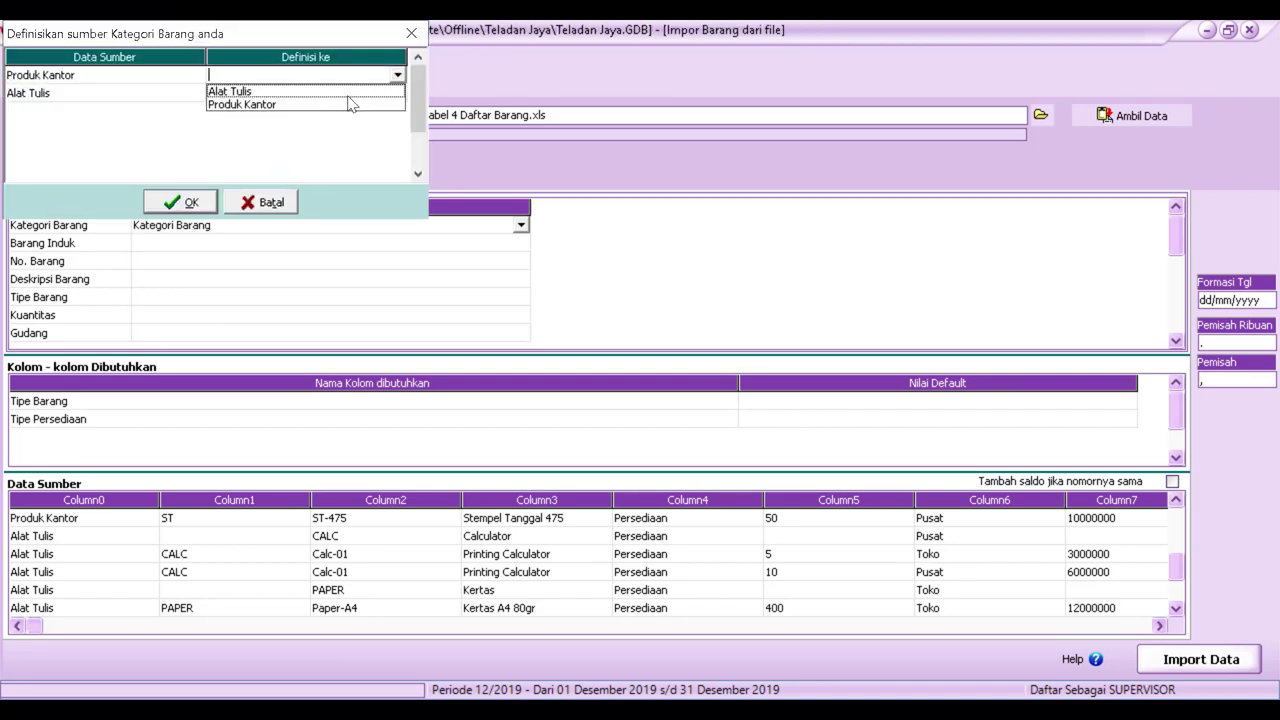
{"action": "left_click", "coordinate": [331, 104]}
{"action": "left_click", "coordinate": [363, 93]}
{"action": "left_click", "coordinate": [385, 93]}
{"action": "left_click", "coordinate": [397, 93]}
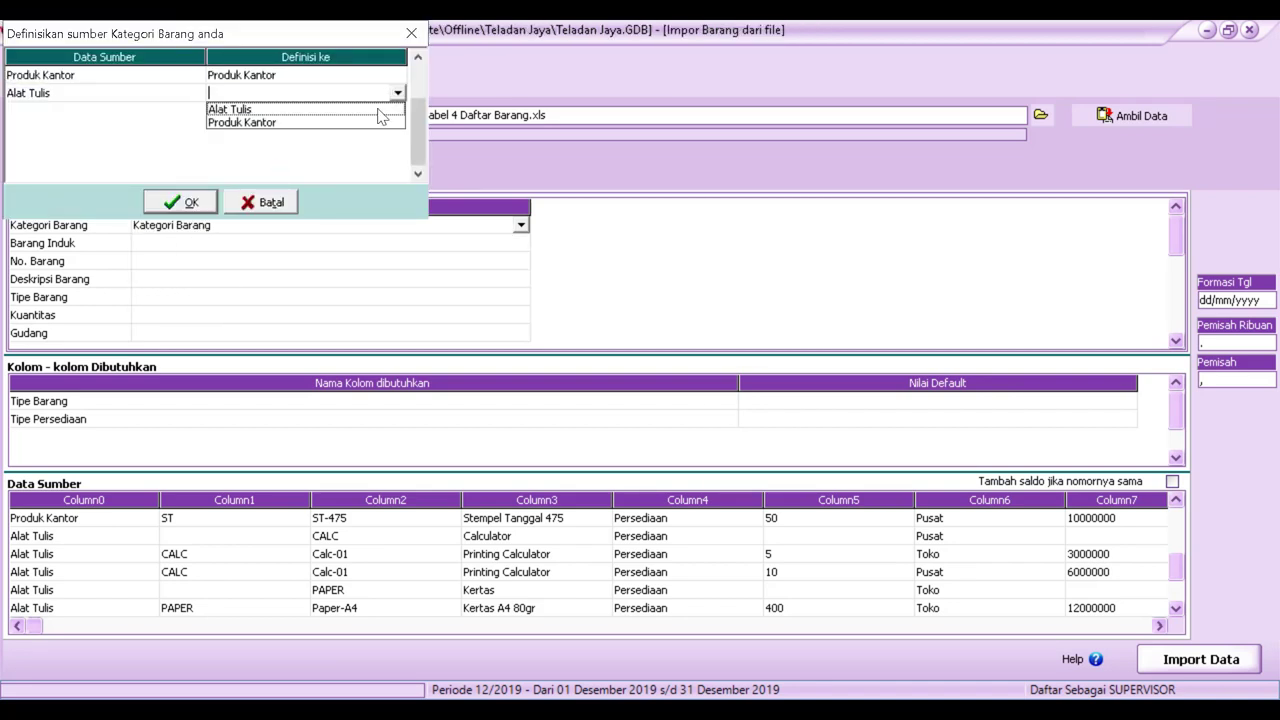
{"action": "left_click", "coordinate": [330, 110]}
{"action": "left_click", "coordinate": [181, 202]}
- Set Barang Induk to Abaikan and map the No. Barang and Deskripsi Barang columns
{"action": "left_click", "coordinate": [510, 254]}
{"action": "left_click", "coordinate": [510, 254]}
{"action": "left_click", "coordinate": [520, 242]}
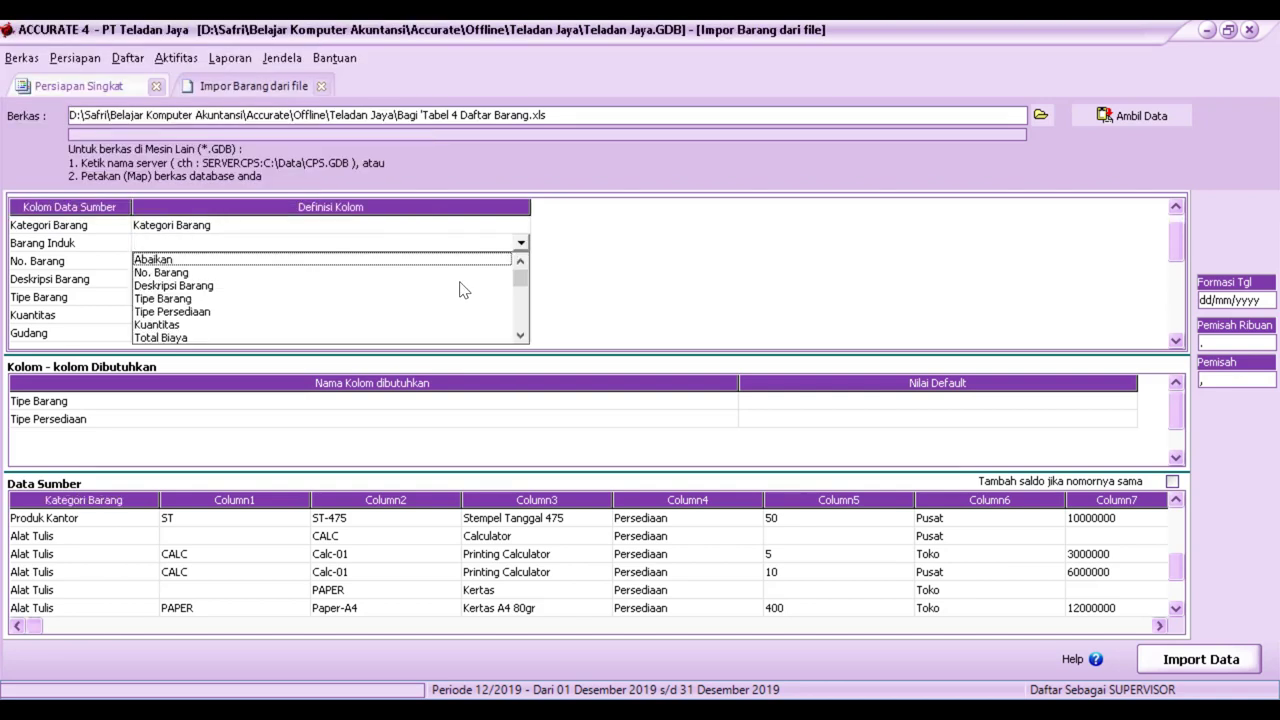
{"action": "left_click", "coordinate": [340, 259]}
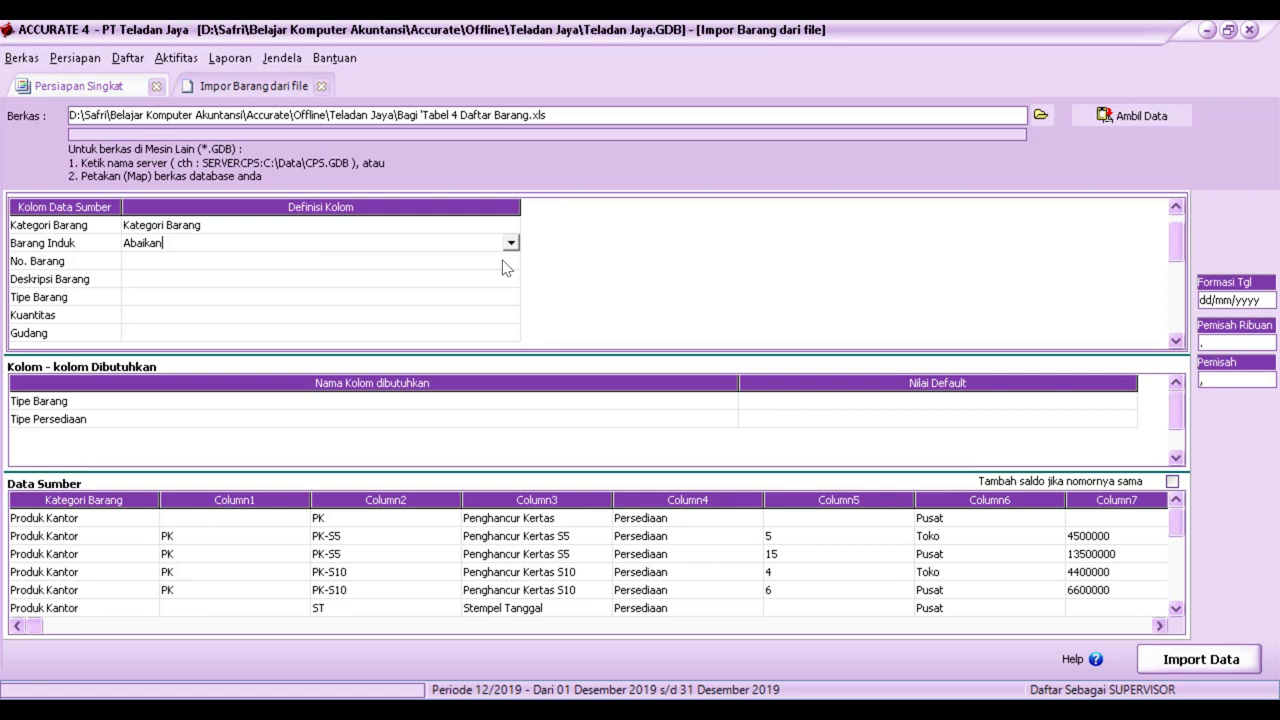
{"action": "left_click", "coordinate": [505, 264]}
{"action": "left_click", "coordinate": [510, 260]}
{"action": "left_click", "coordinate": [182, 290]}
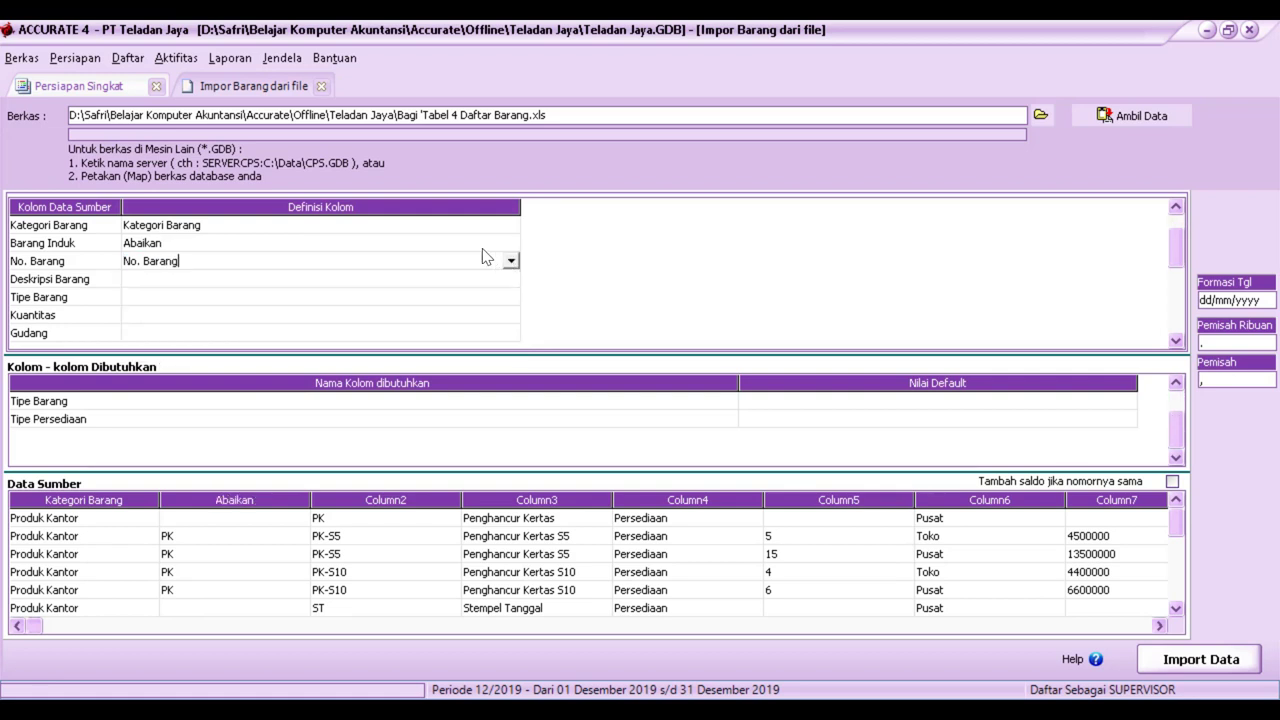
{"action": "left_click", "coordinate": [499, 286]}
{"action": "left_click", "coordinate": [511, 279]}
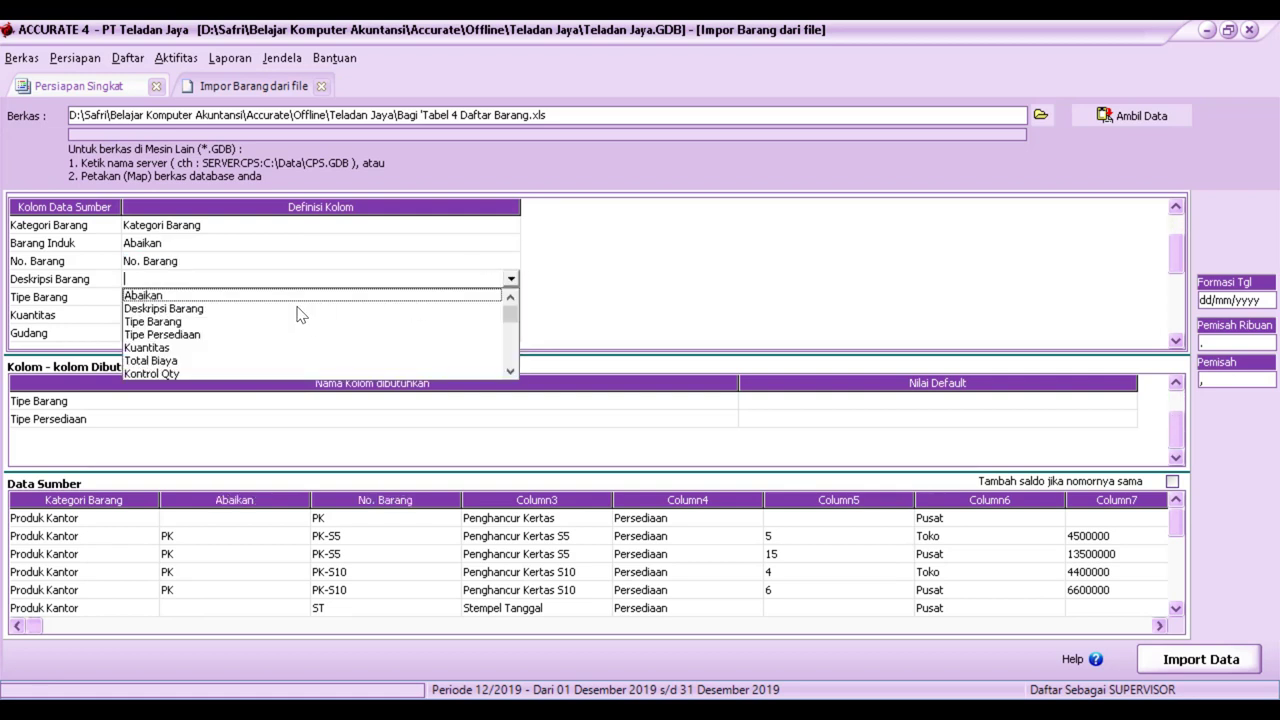
{"action": "left_click", "coordinate": [205, 303]}
- Map Tipe Barang with source value Persediaan, and map the Kuantitas column
{"action": "left_click", "coordinate": [480, 298]}
{"action": "left_click", "coordinate": [511, 297]}
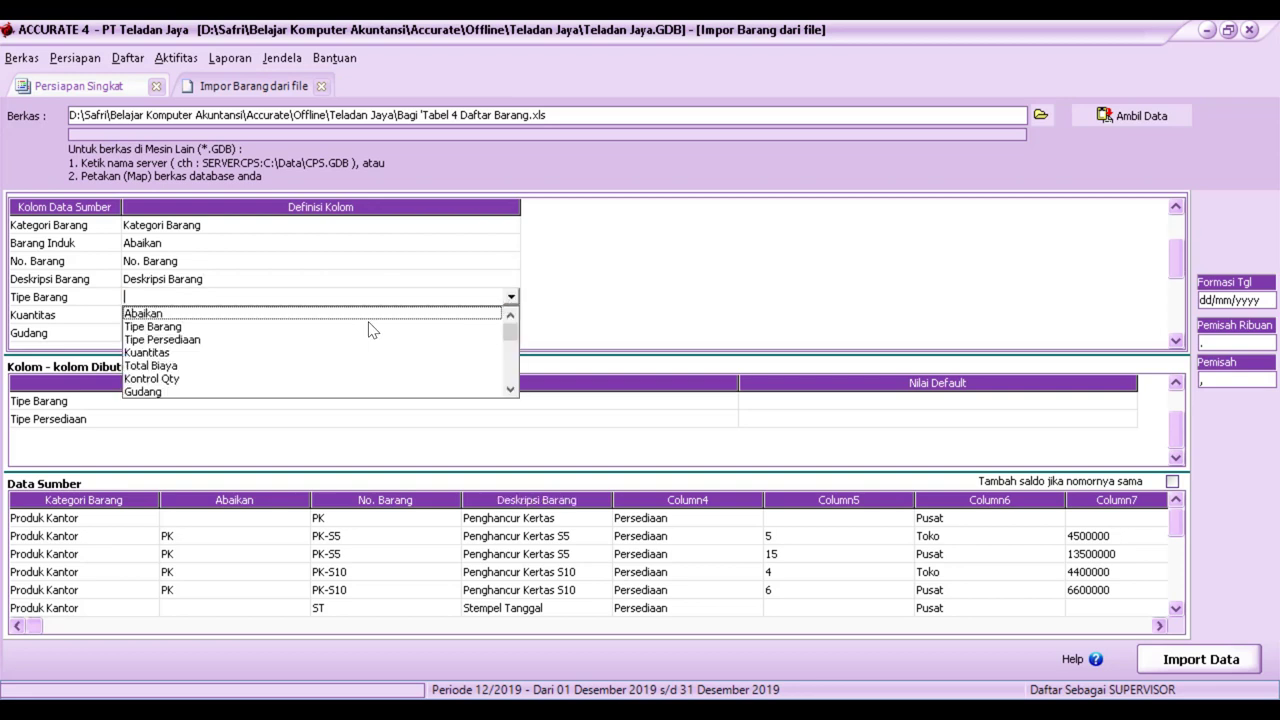
{"action": "left_click", "coordinate": [168, 330]}
{"action": "left_click", "coordinate": [389, 76]}
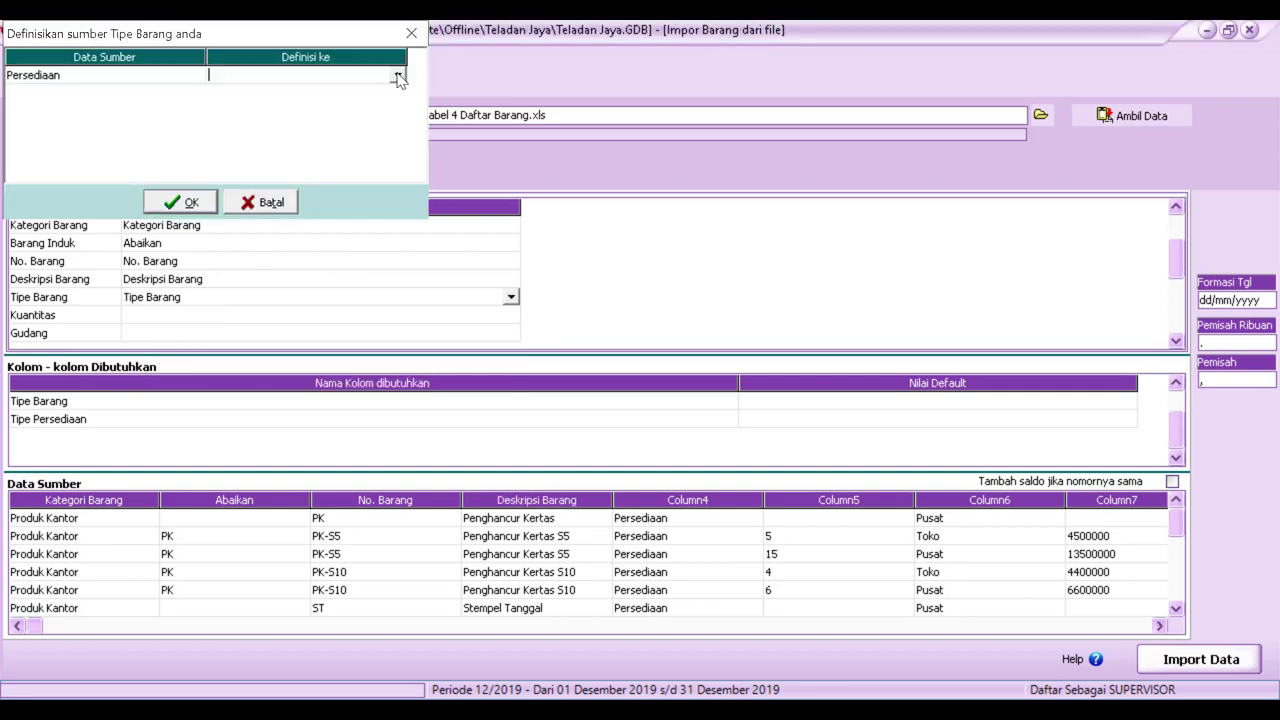
{"action": "left_click", "coordinate": [397, 75]}
{"action": "left_click", "coordinate": [297, 93]}
{"action": "left_click", "coordinate": [180, 202]}
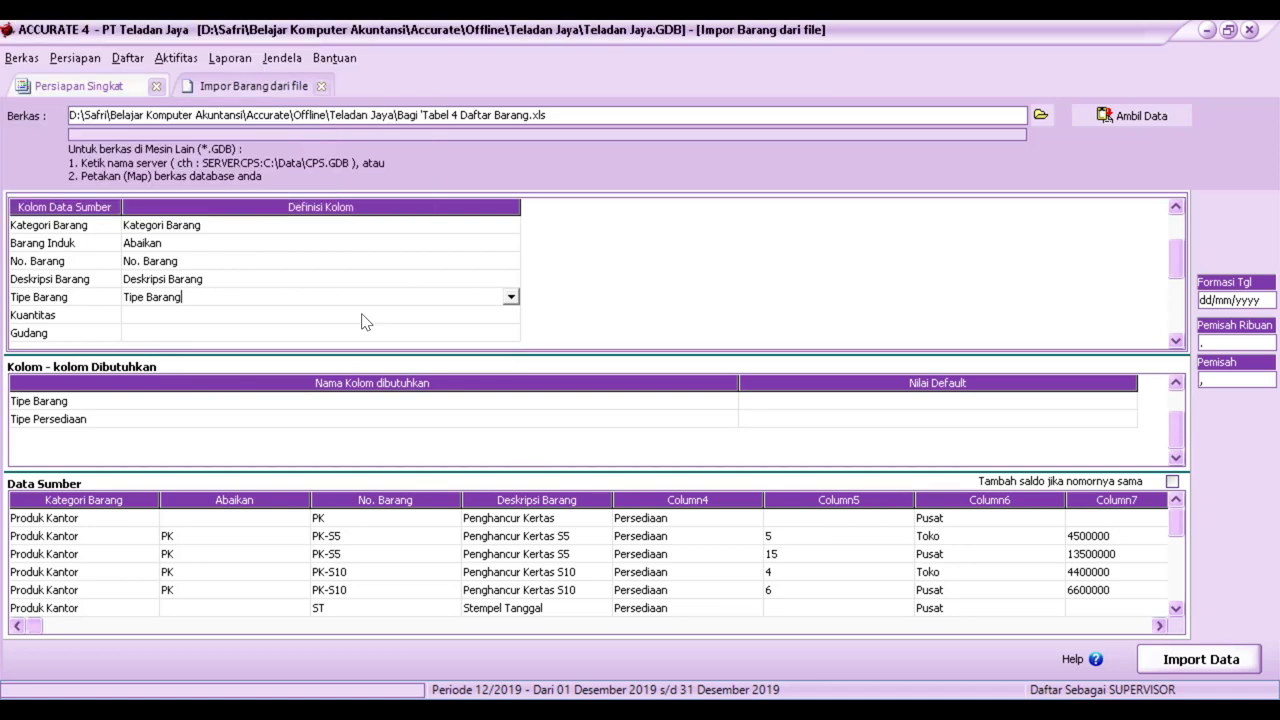
{"action": "left_click", "coordinate": [510, 317]}
{"action": "left_click", "coordinate": [510, 318]}
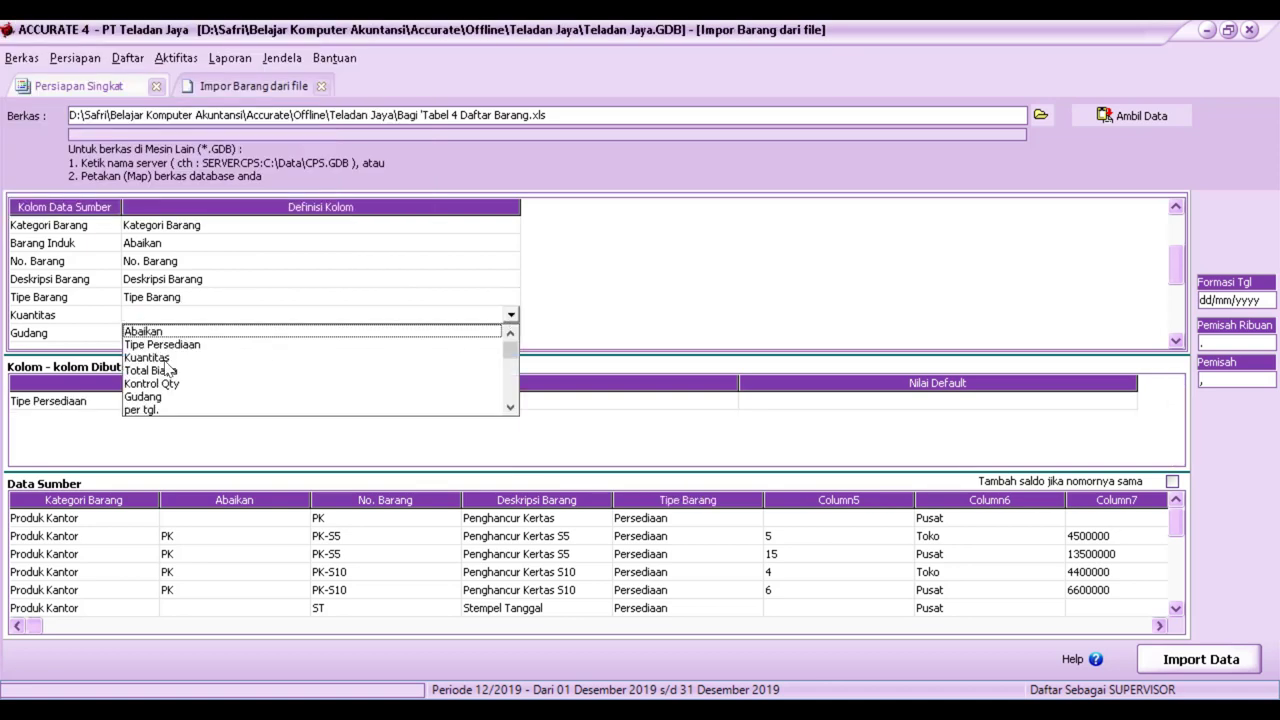
{"action": "left_click", "coordinate": [252, 356]}
- Map the Gudang column, assigning the Pusat and Toko warehouses
{"action": "left_click", "coordinate": [477, 337]}
{"action": "left_click", "coordinate": [511, 333]}
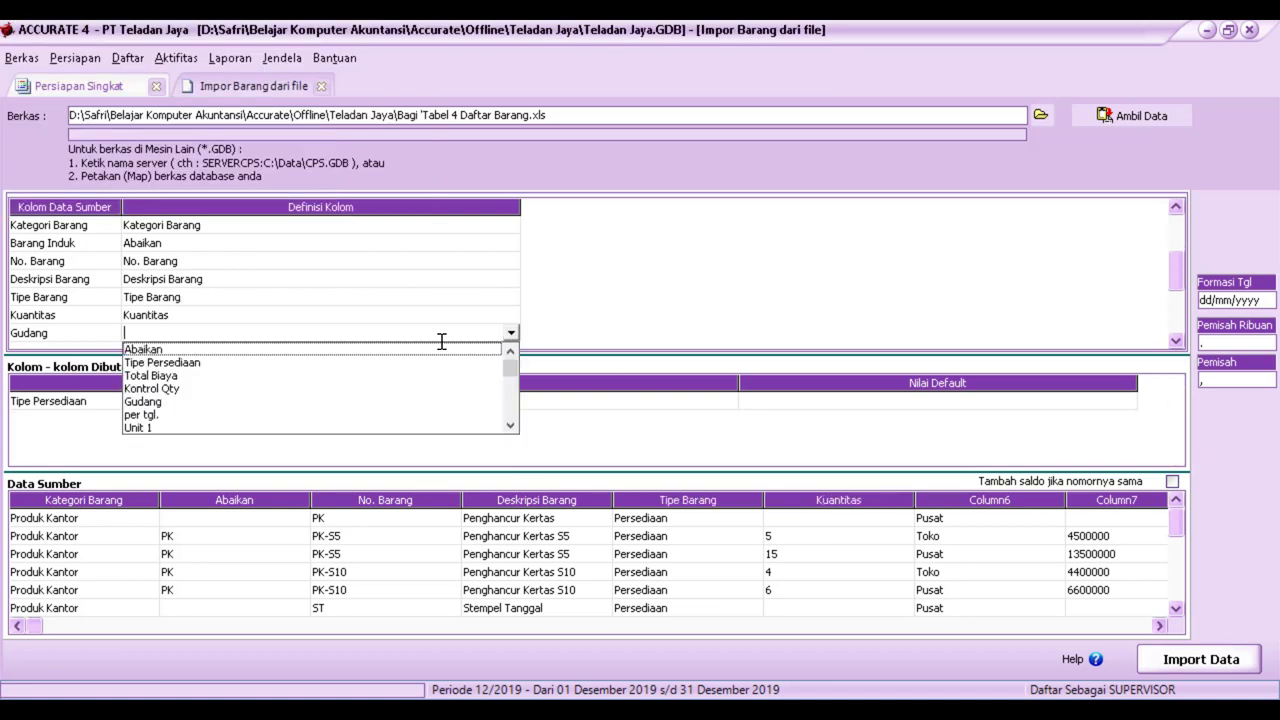
{"action": "left_click", "coordinate": [142, 401]}
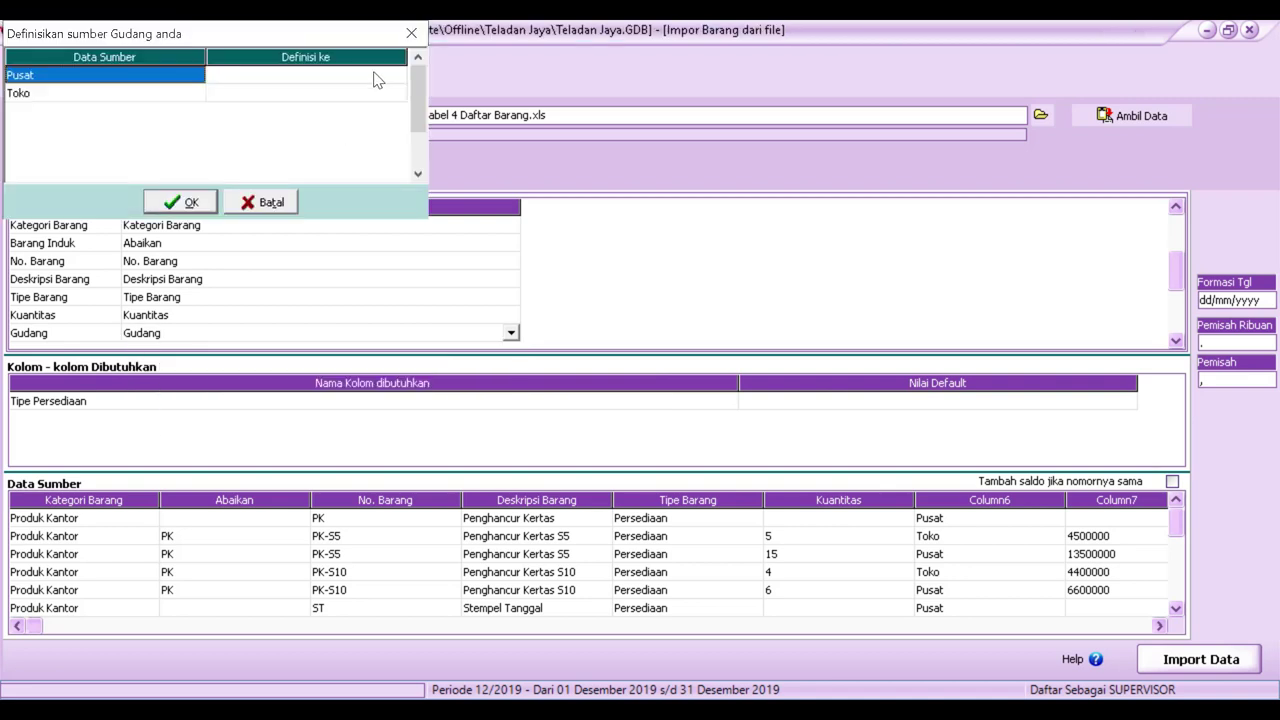
{"action": "left_click", "coordinate": [375, 78]}
{"action": "left_click", "coordinate": [397, 75]}
{"action": "left_click", "coordinate": [362, 103]}
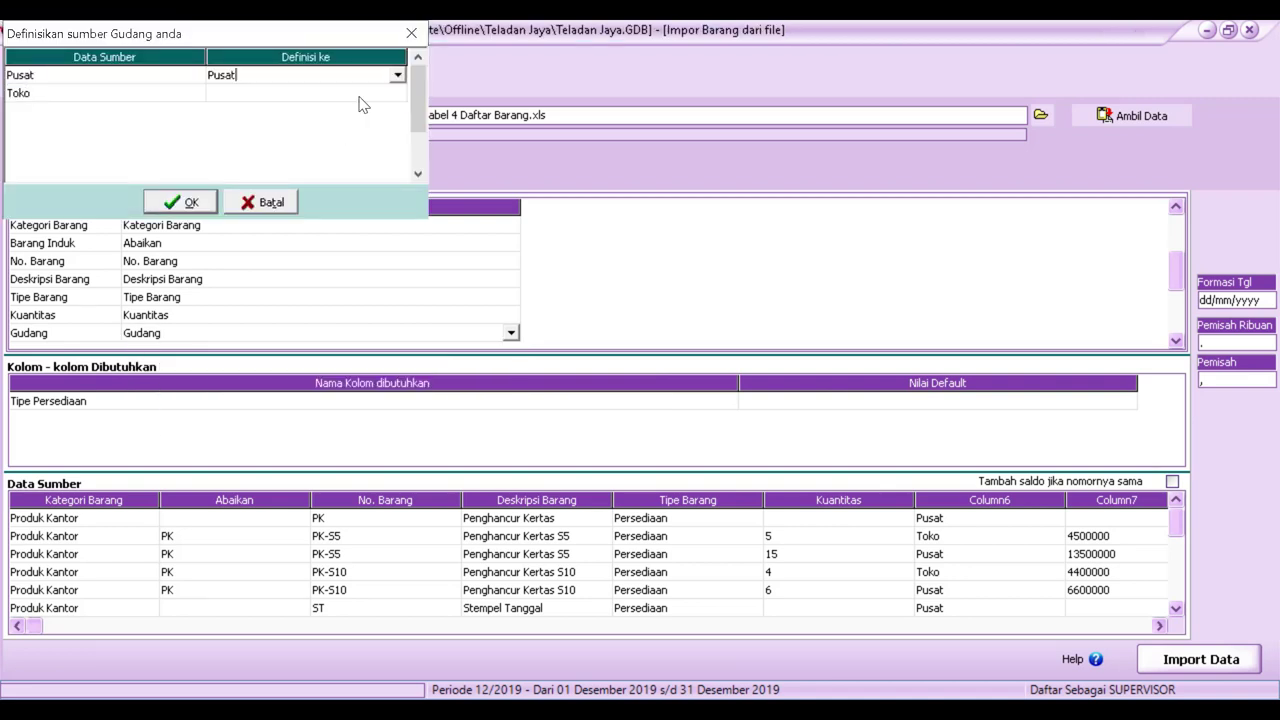
{"action": "left_click", "coordinate": [380, 93]}
{"action": "left_click", "coordinate": [397, 93]}
{"action": "left_click", "coordinate": [220, 109]}
{"action": "left_click", "coordinate": [180, 202]}
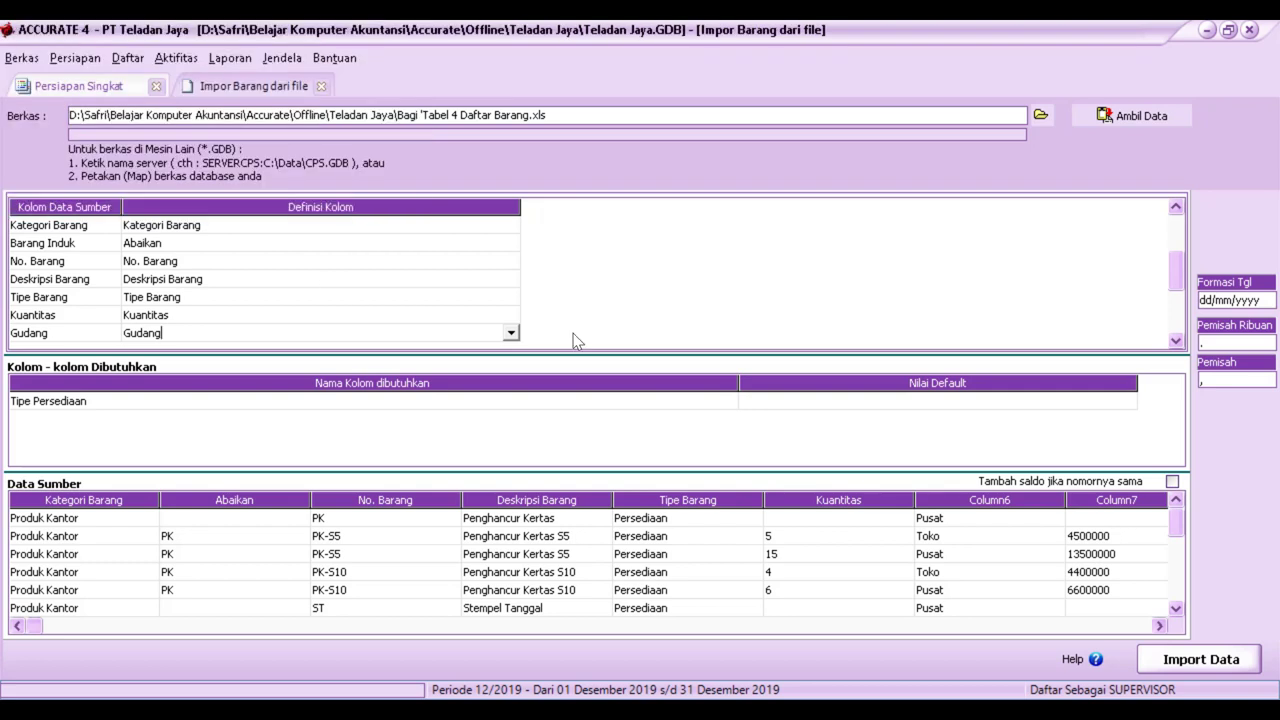
{"action": "left_click", "coordinate": [1176, 341]}
- Map the Total Biaya, Unit 1, Unit 2 and Rasio Unit 2 columns
{"action": "left_click", "coordinate": [502, 249]}
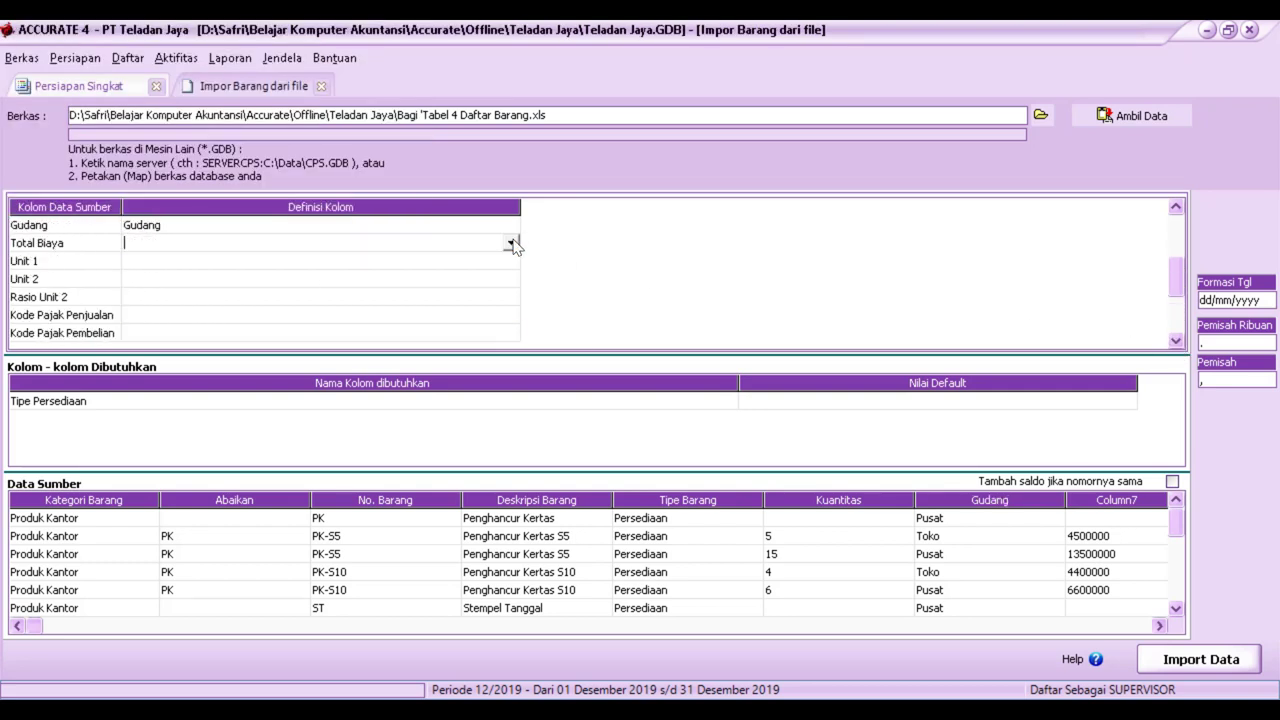
{"action": "left_click", "coordinate": [511, 243]}
{"action": "left_click", "coordinate": [178, 287]}
{"action": "left_click", "coordinate": [480, 262]}
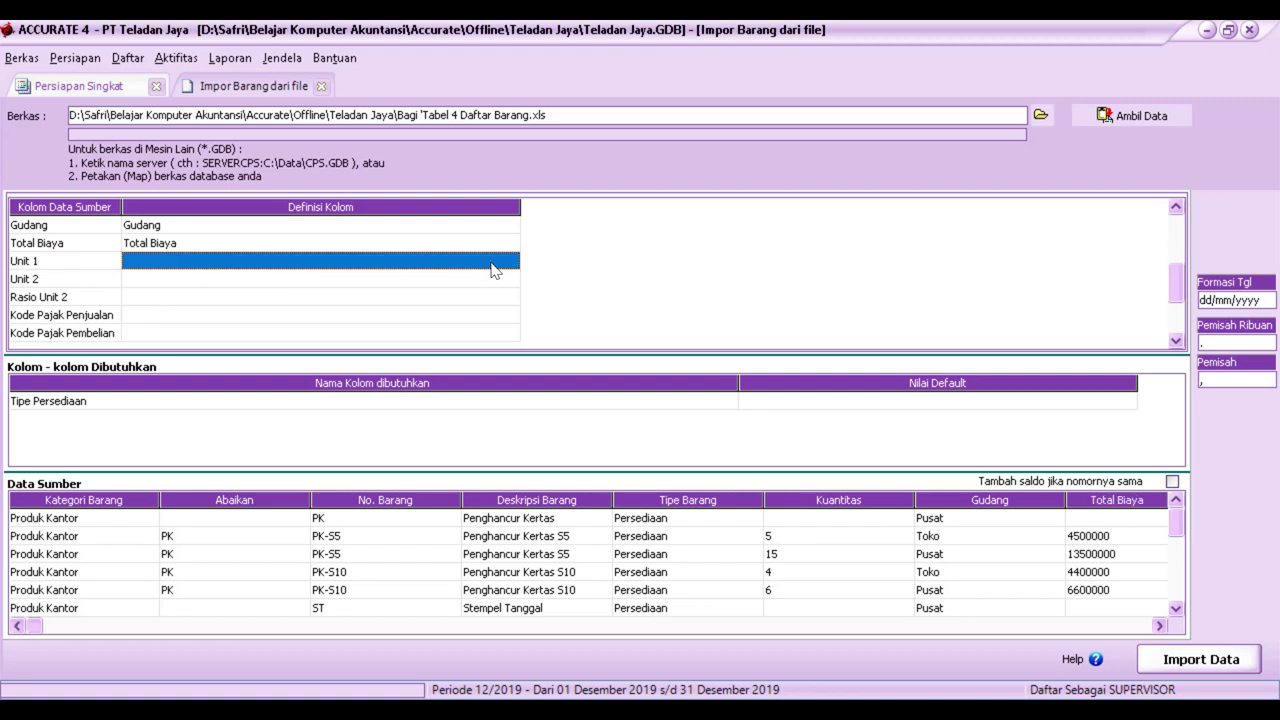
{"action": "left_click", "coordinate": [511, 261]}
{"action": "left_click", "coordinate": [163, 330]}
{"action": "left_click", "coordinate": [505, 279]}
{"action": "left_click", "coordinate": [511, 279]}
{"action": "left_click", "coordinate": [163, 347]}
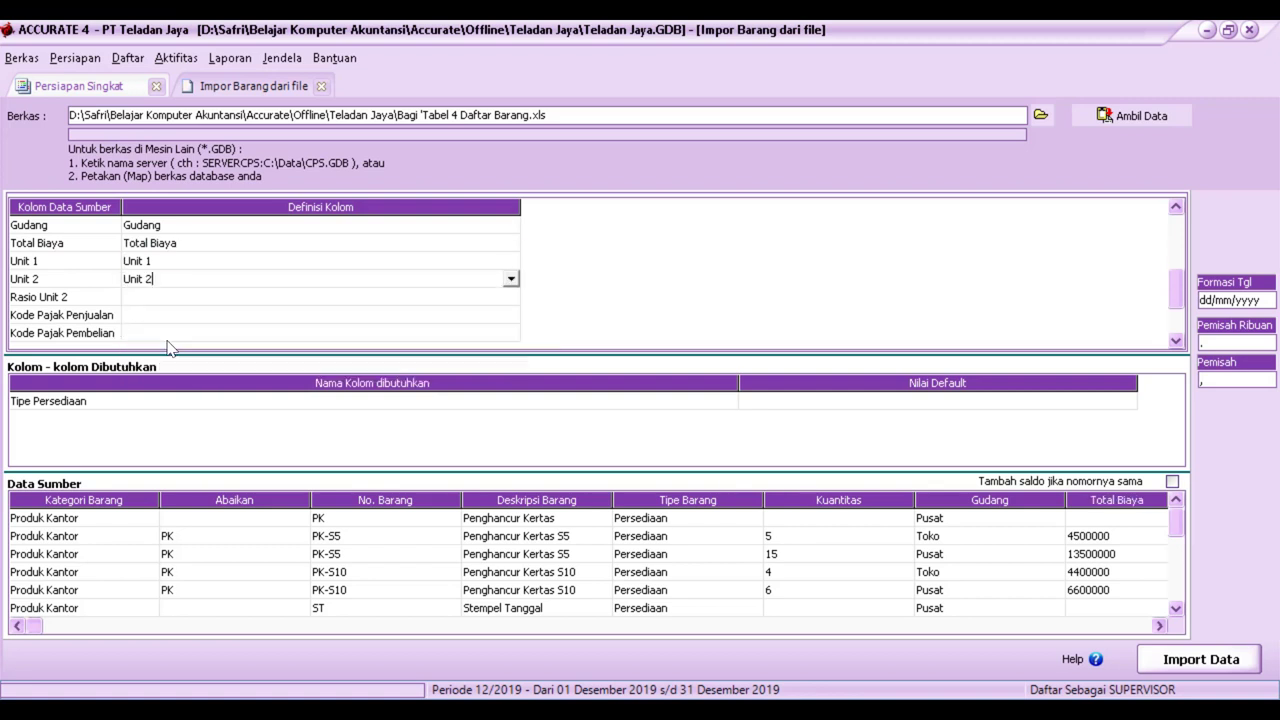
{"action": "left_click", "coordinate": [499, 297]}
{"action": "left_click", "coordinate": [511, 297]}
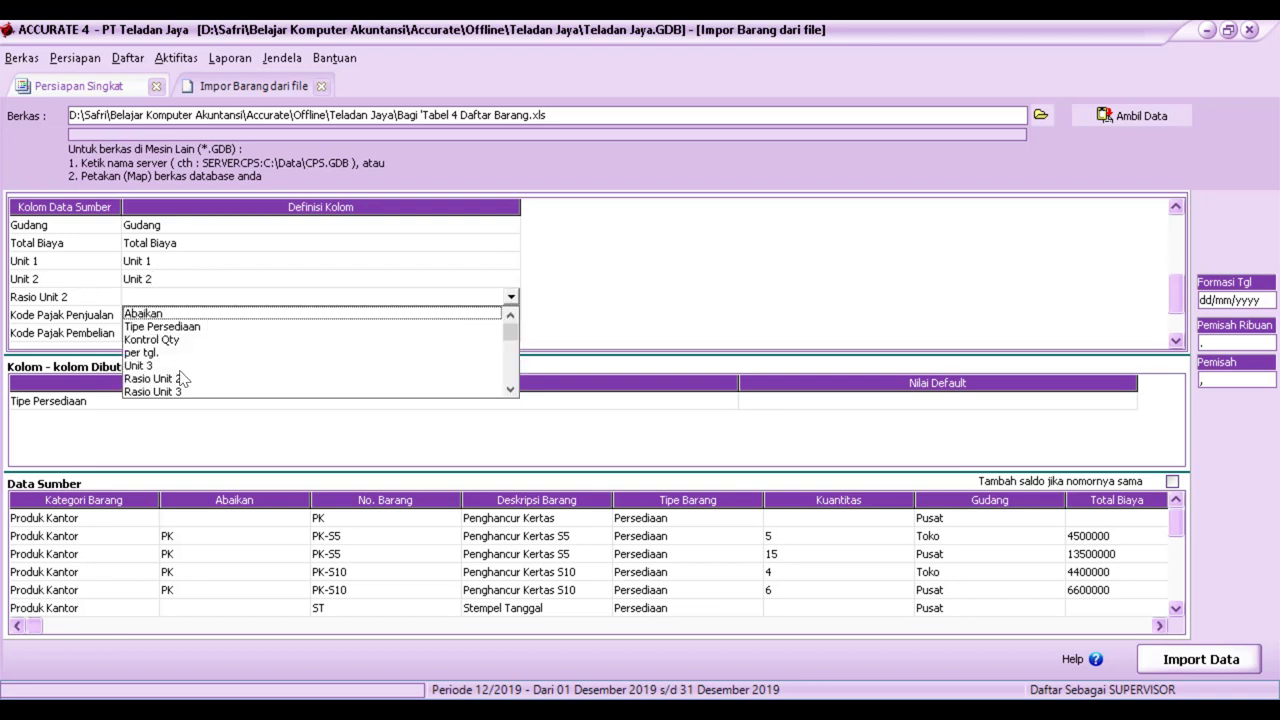
{"action": "left_click", "coordinate": [181, 378]}
- Map the sales tax code column, assigning PPN 10%
{"action": "left_click", "coordinate": [511, 315]}
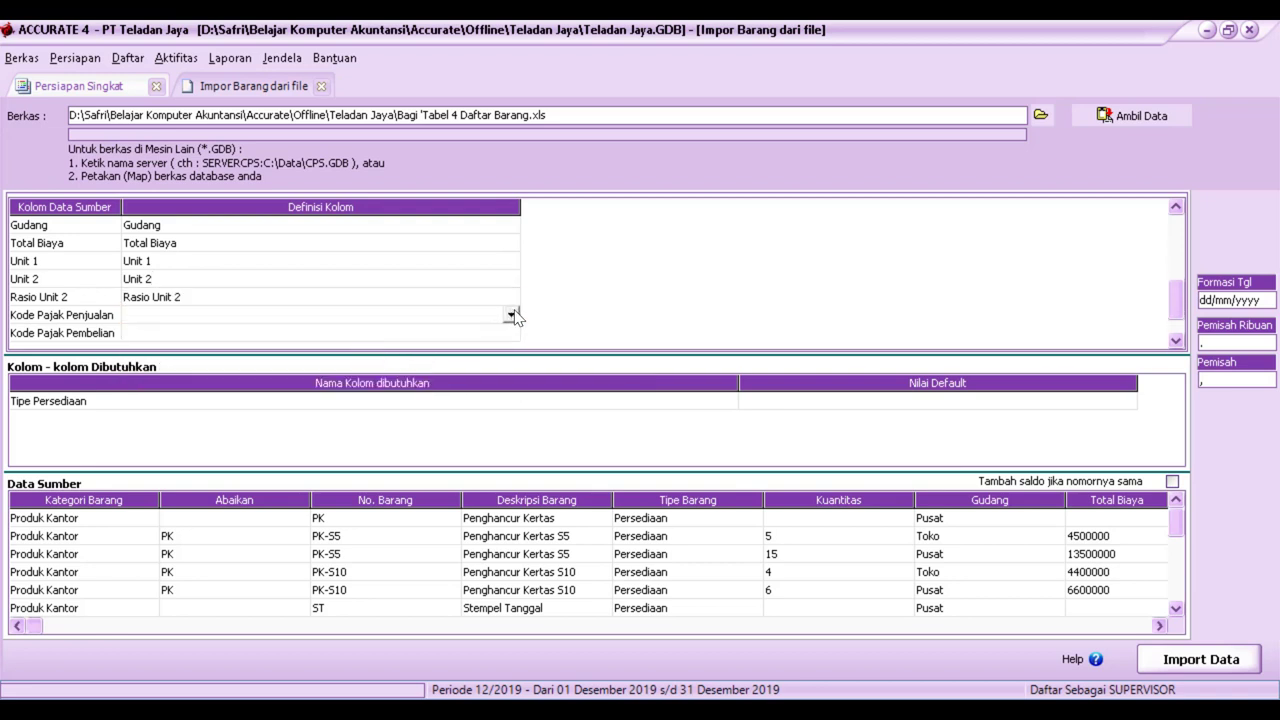
{"action": "left_click", "coordinate": [511, 315]}
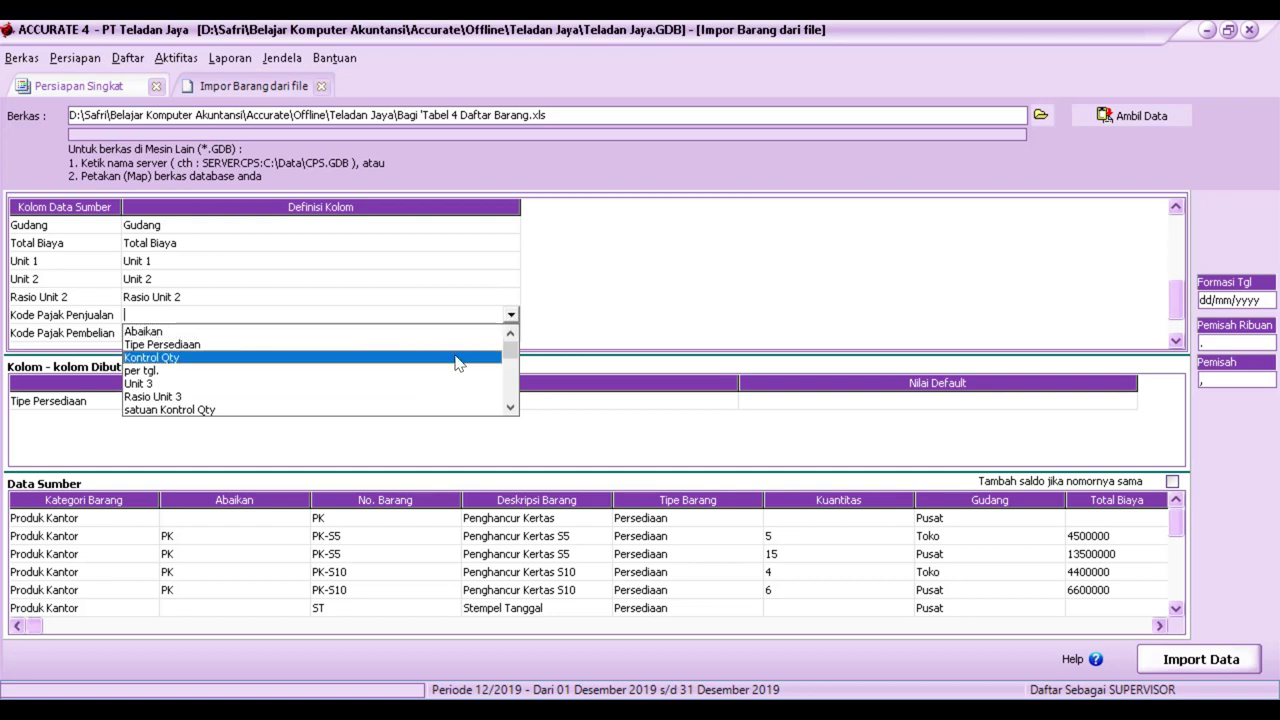
{"action": "scroll", "coordinate": [457, 360], "scroll_direction": "down", "scroll_amount": 3}
{"action": "left_click", "coordinate": [368, 410]}
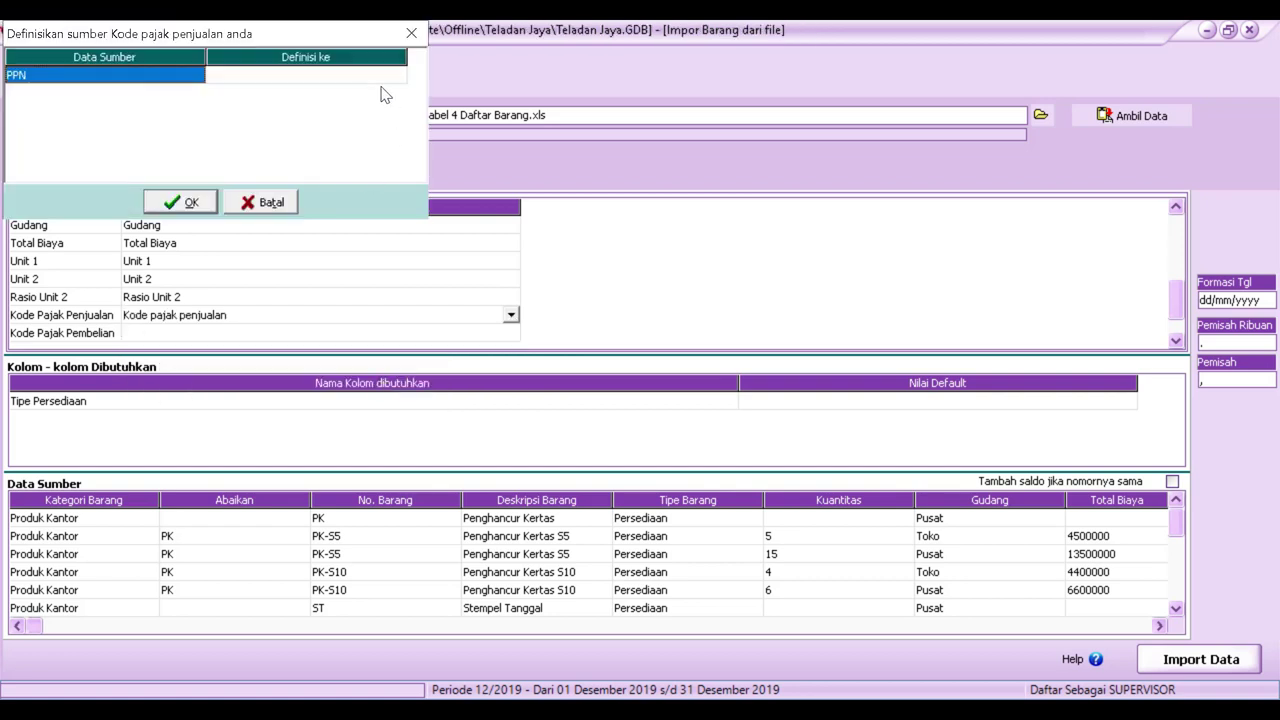
{"action": "left_click", "coordinate": [379, 76]}
{"action": "left_click", "coordinate": [400, 77]}
{"action": "left_click", "coordinate": [362, 89]}
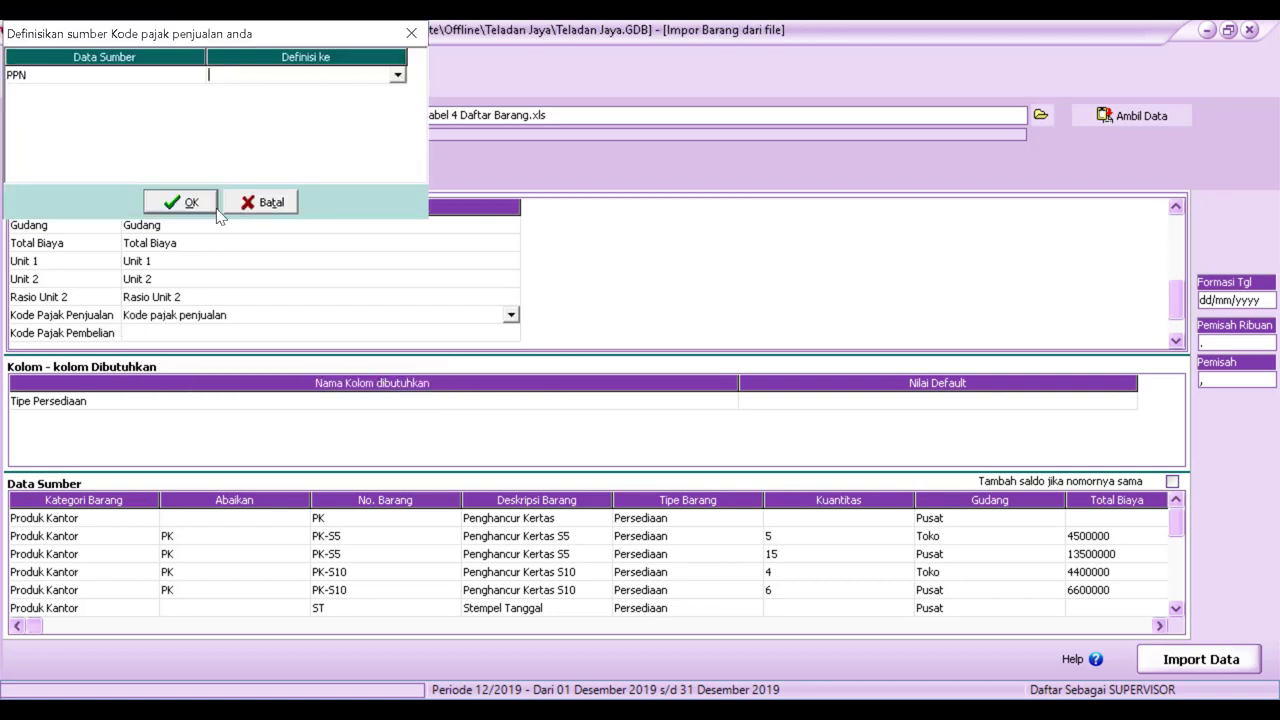
{"action": "left_click", "coordinate": [212, 206]}
- Map the purchase tax code column, assigning PPN 10%
{"action": "left_click", "coordinate": [509, 340]}
{"action": "left_click", "coordinate": [507, 337]}
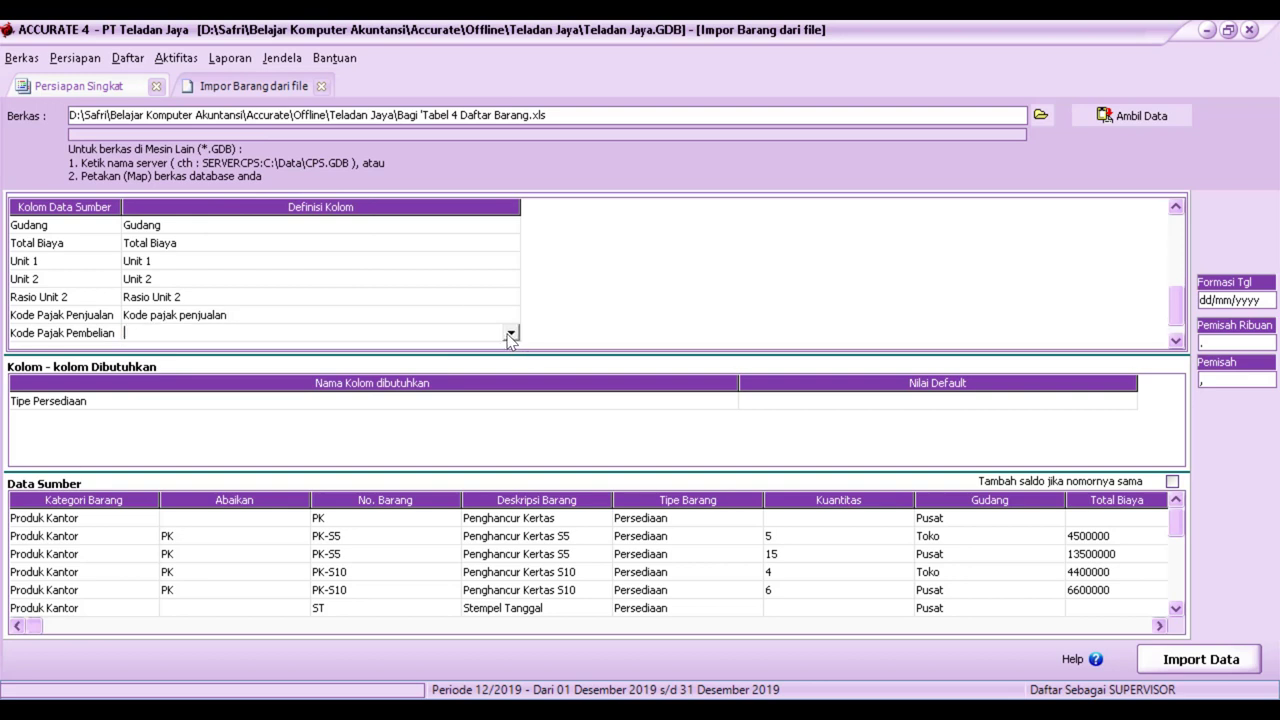
{"action": "left_click", "coordinate": [510, 332]}
{"action": "scroll", "coordinate": [379, 428], "scroll_direction": "down", "scroll_amount": 5}
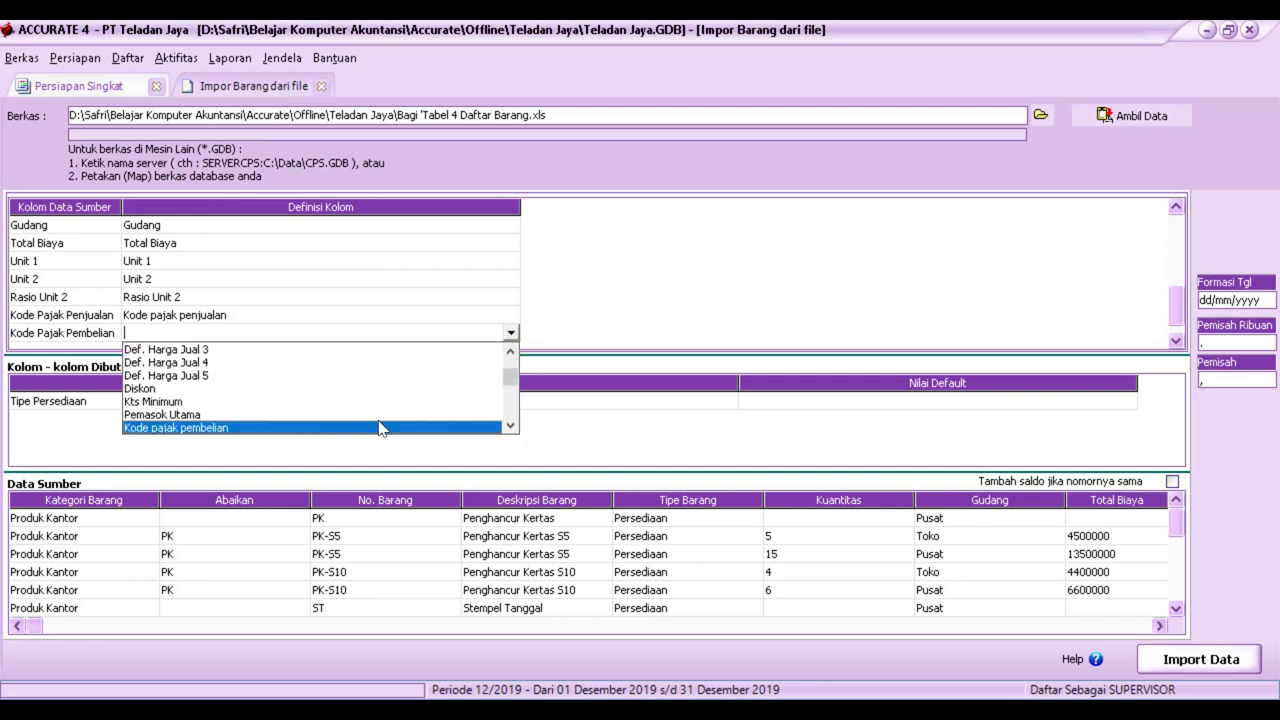
{"action": "left_click", "coordinate": [379, 428]}
{"action": "left_click", "coordinate": [325, 75]}
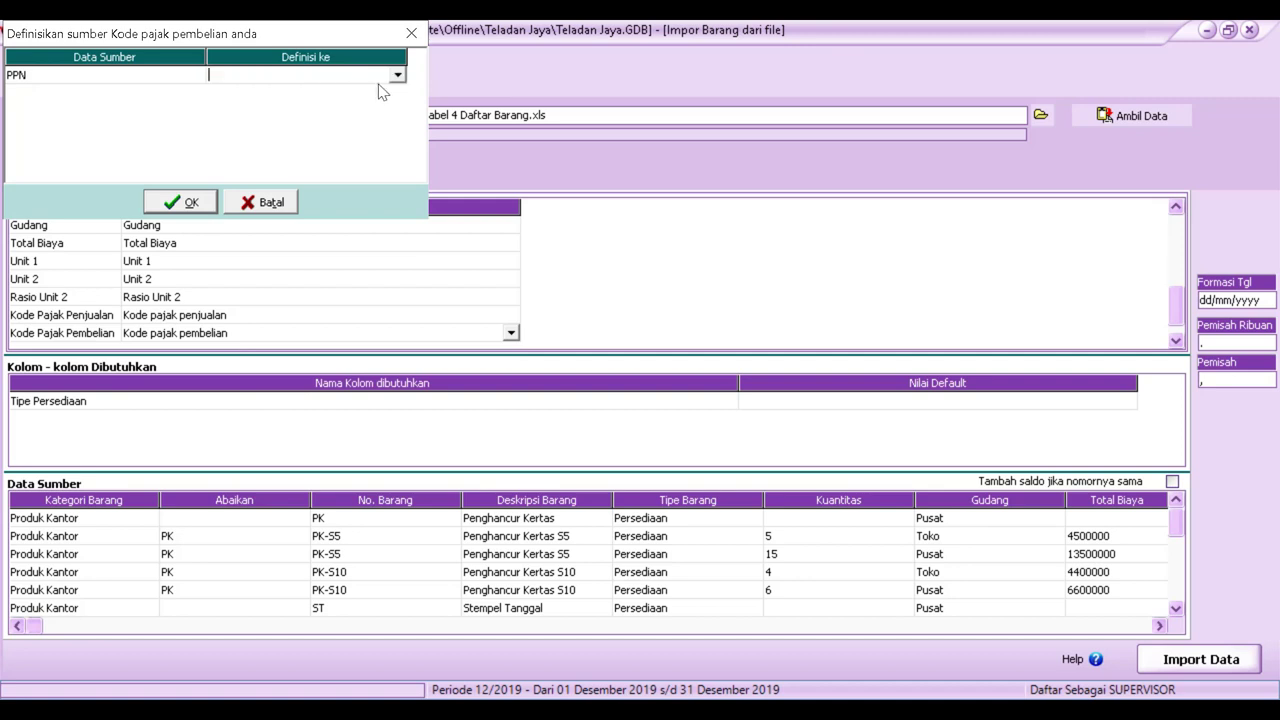
{"action": "left_click", "coordinate": [397, 76]}
{"action": "left_click", "coordinate": [363, 94]}
{"action": "left_click", "coordinate": [195, 207]}
- Map Def. Harga Jual 1 and set Tipe Persediaan's default value to Barang Jadi
{"action": "key", "text": "Down"}
{"action": "left_click", "coordinate": [460, 332]}
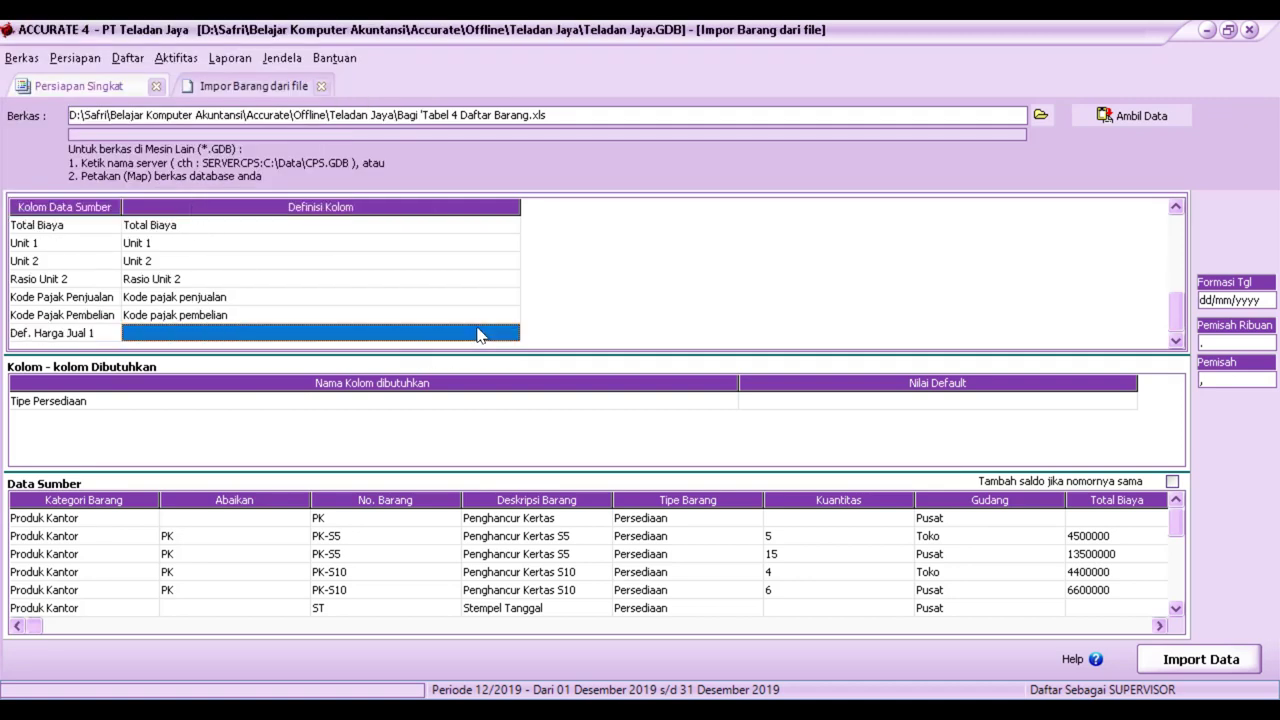
{"action": "left_click", "coordinate": [511, 334]}
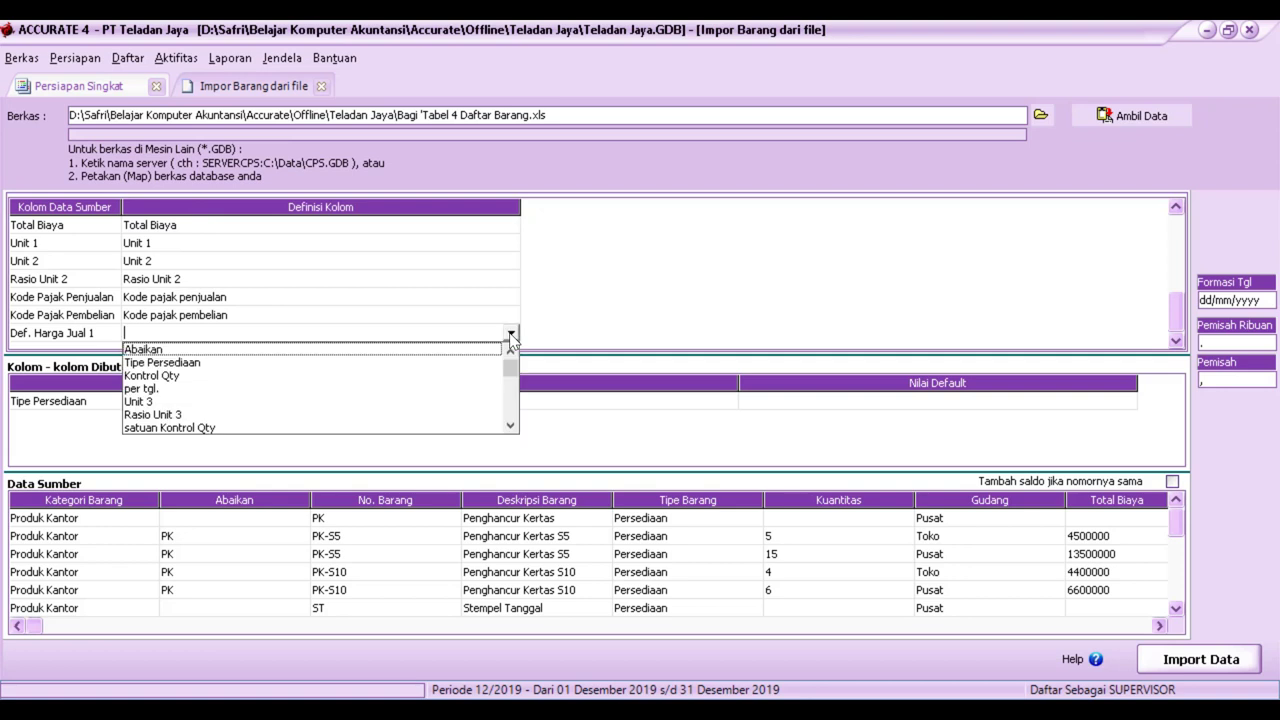
{"action": "left_click", "coordinate": [420, 428]}
{"action": "key", "text": "Down"}
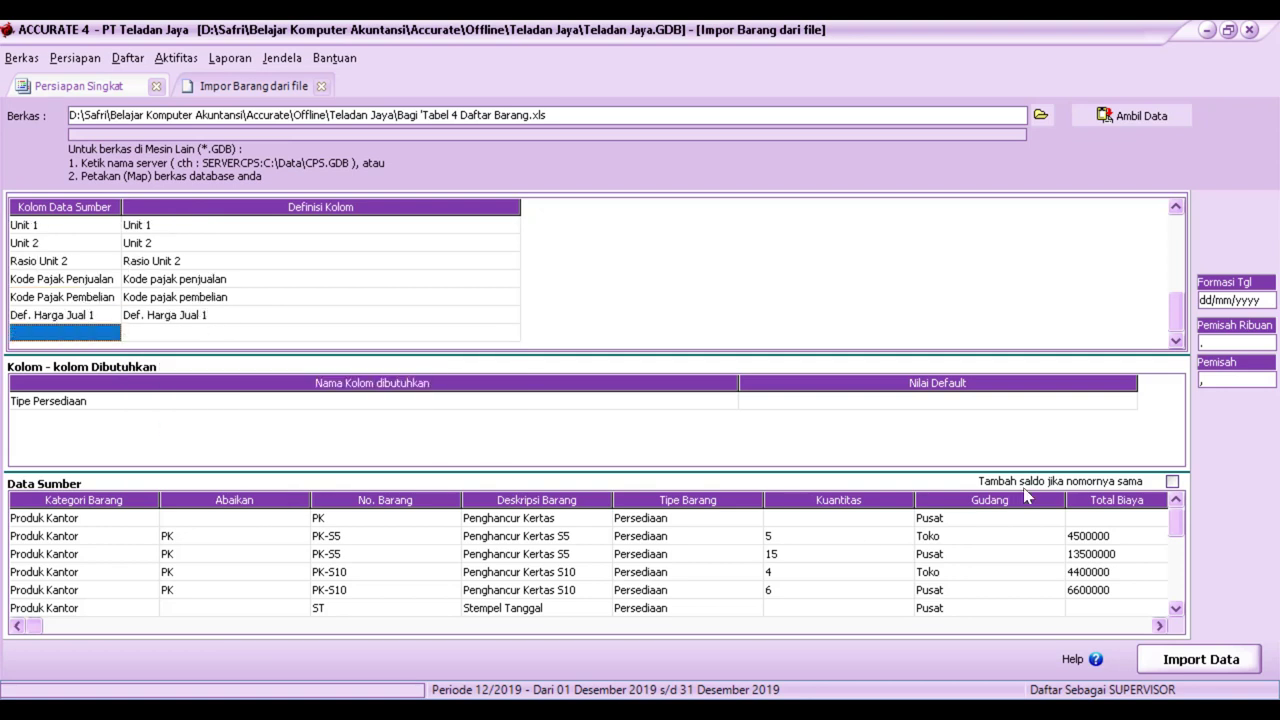
{"action": "left_click", "coordinate": [1077, 400]}
{"action": "left_click", "coordinate": [1128, 401]}
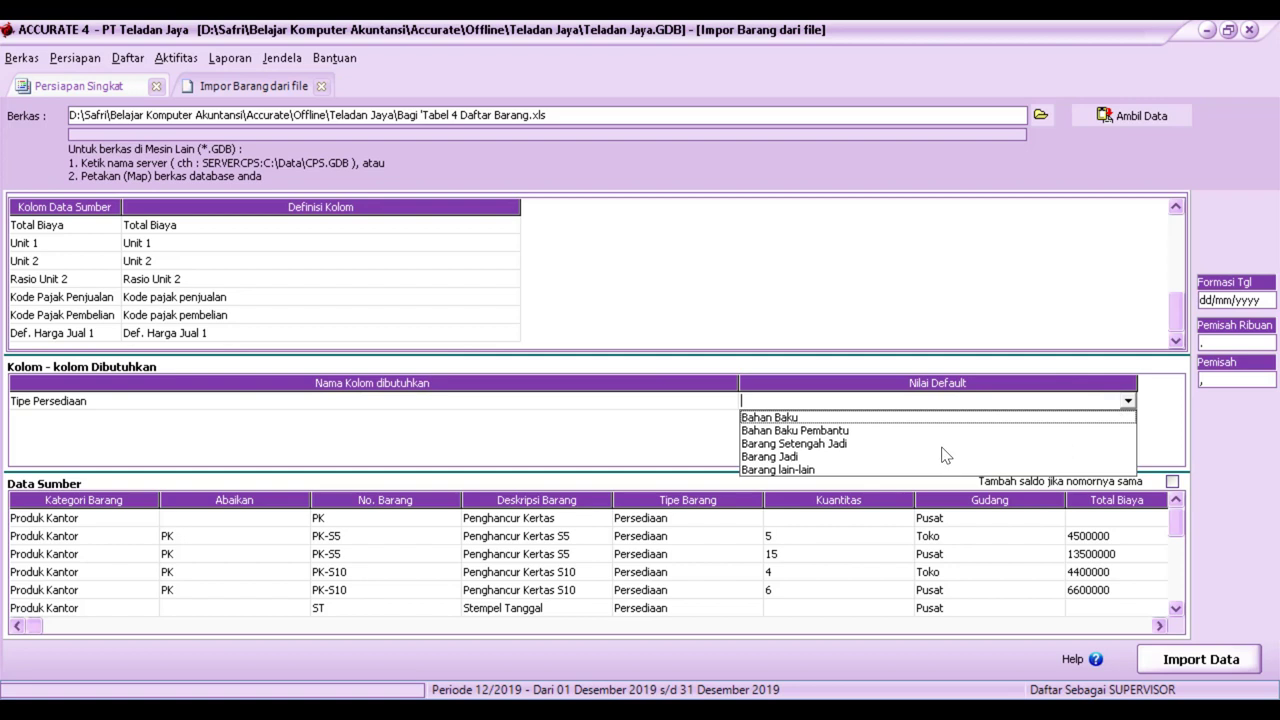
{"action": "left_click", "coordinate": [777, 458]}
{"action": "key", "text": "Down"}
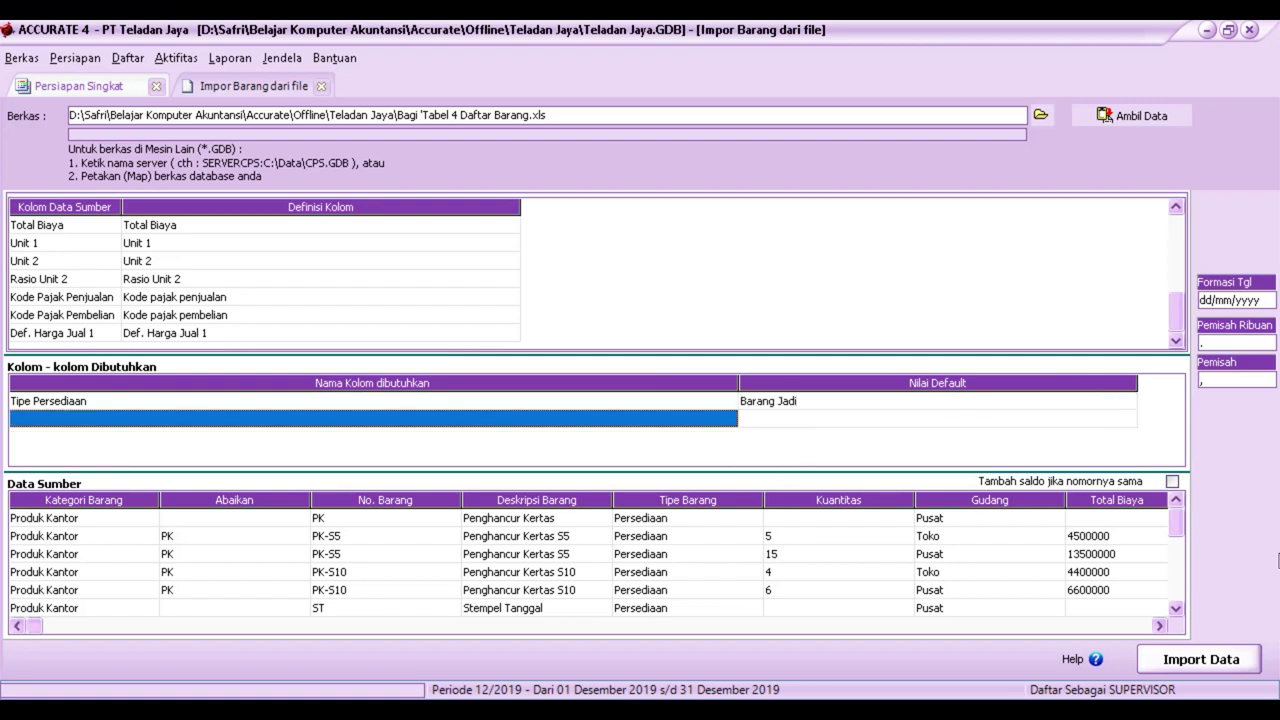
- Tick 'Tambah saldo jika nomornya sama', import the 14 items, and continue to step 16
{"action": "left_click", "coordinate": [330, 592]}
{"action": "left_click", "coordinate": [327, 576]}
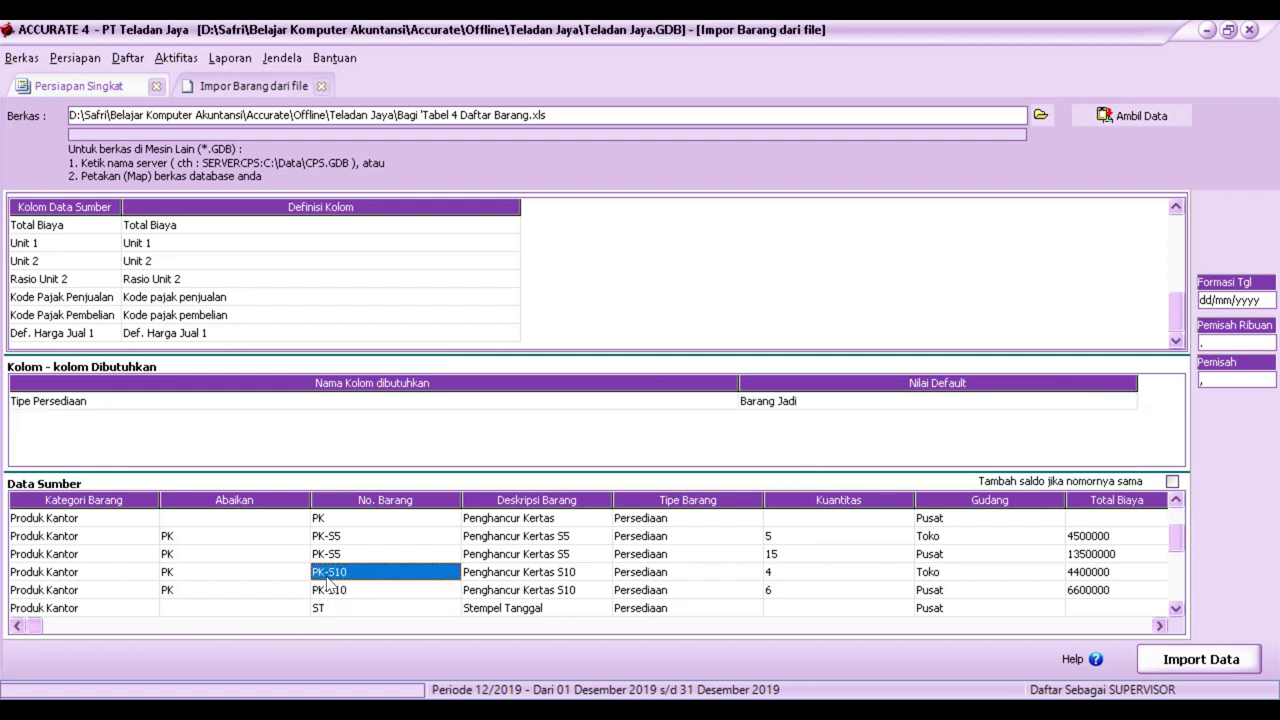
{"action": "left_click", "coordinate": [1172, 481]}
{"action": "left_click", "coordinate": [1182, 668]}
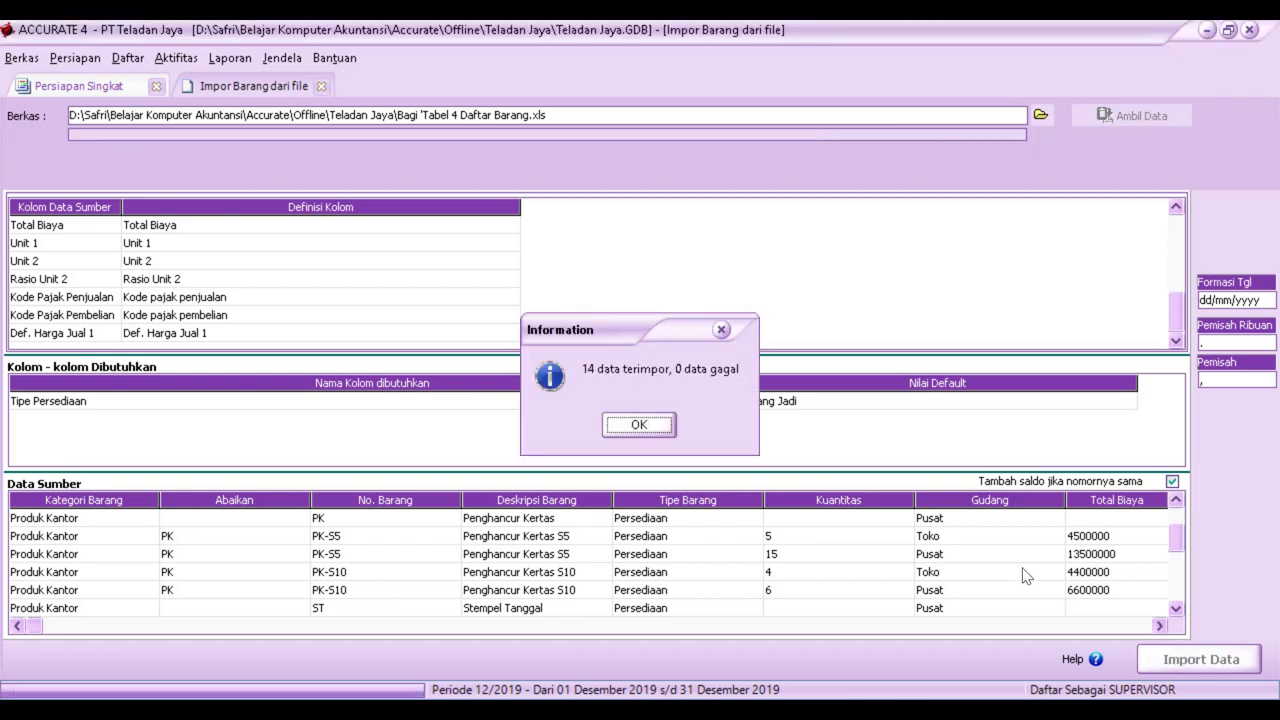
{"action": "left_click", "coordinate": [647, 423]}
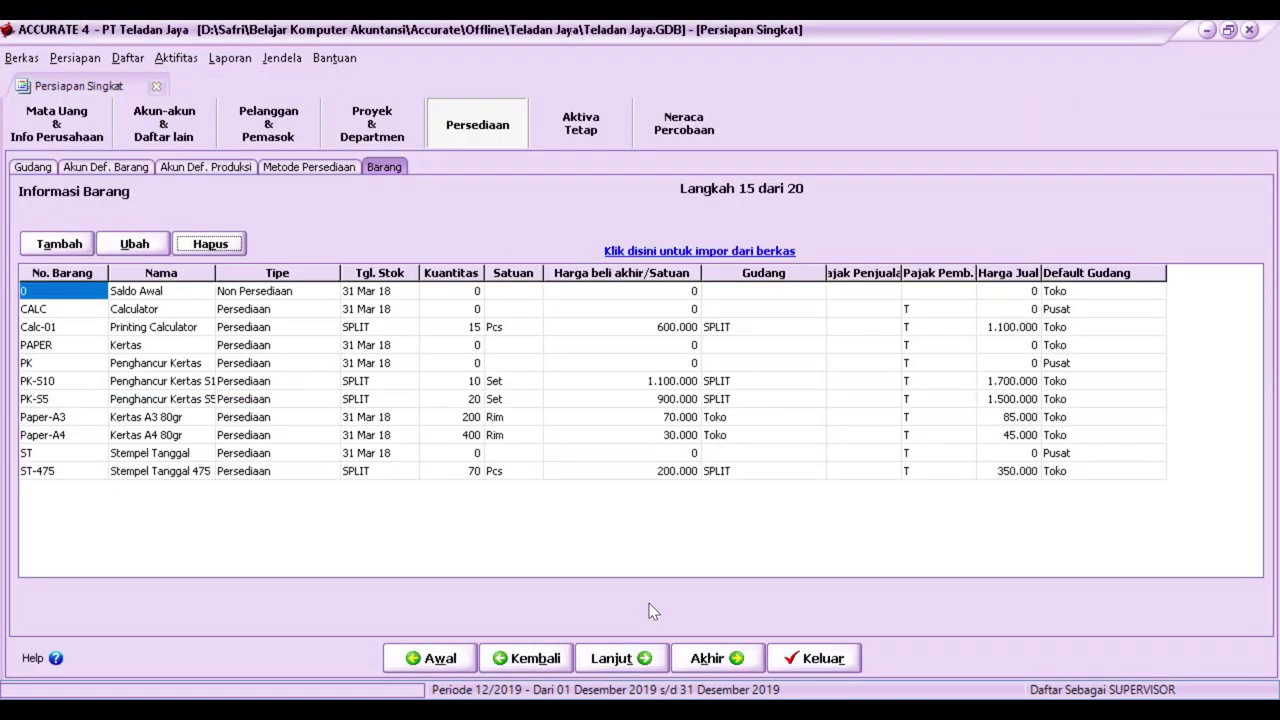
{"action": "left_click", "coordinate": [612, 660]}
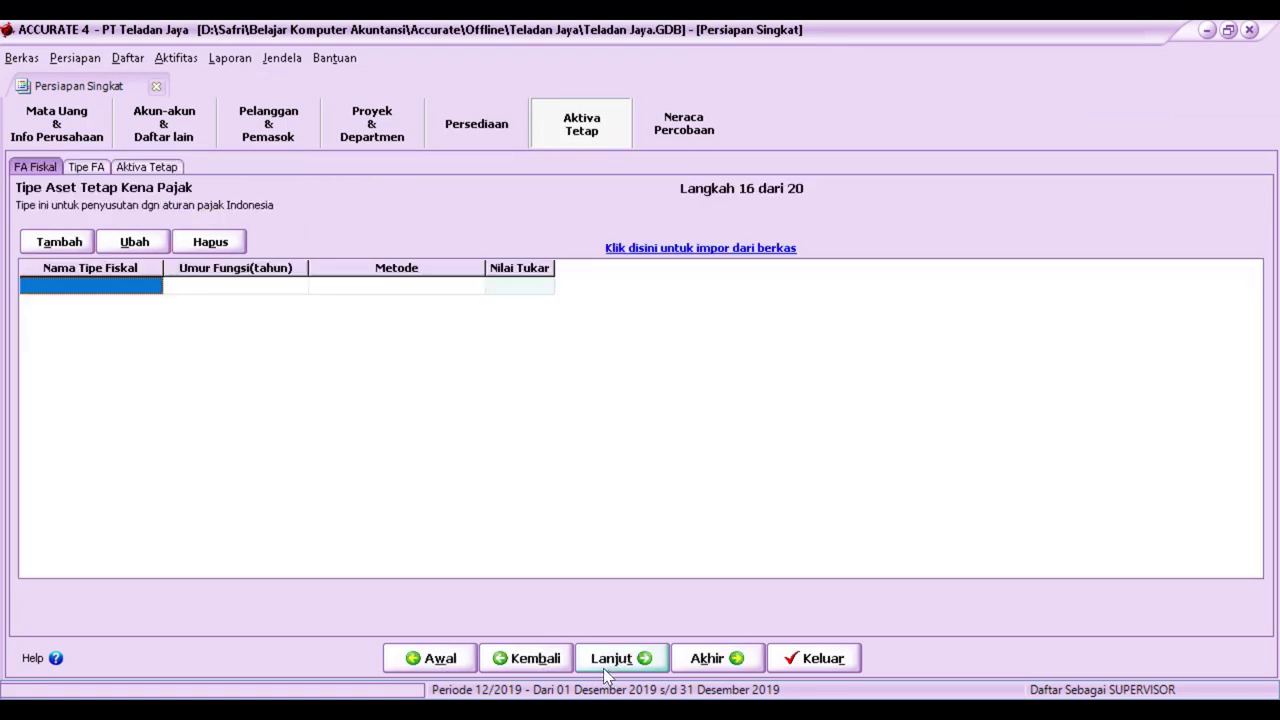
- Add fiscal type Tanah with 0 years useful life, Tidak terdepresiasi
{"action": "type", "text": "Tanah"}
{"action": "key", "text": "Tab"}
{"action": "type", "text": "0"}
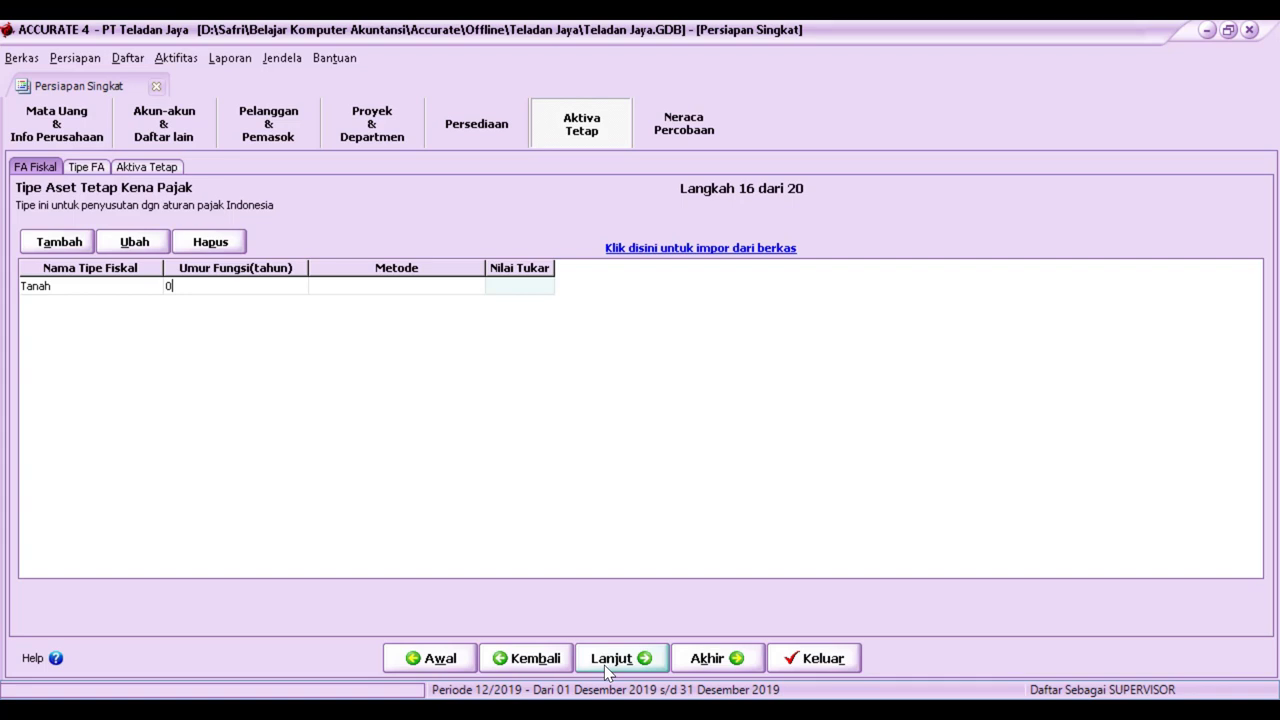
{"action": "key", "text": "Tab"}
{"action": "left_click", "coordinate": [474, 287]}
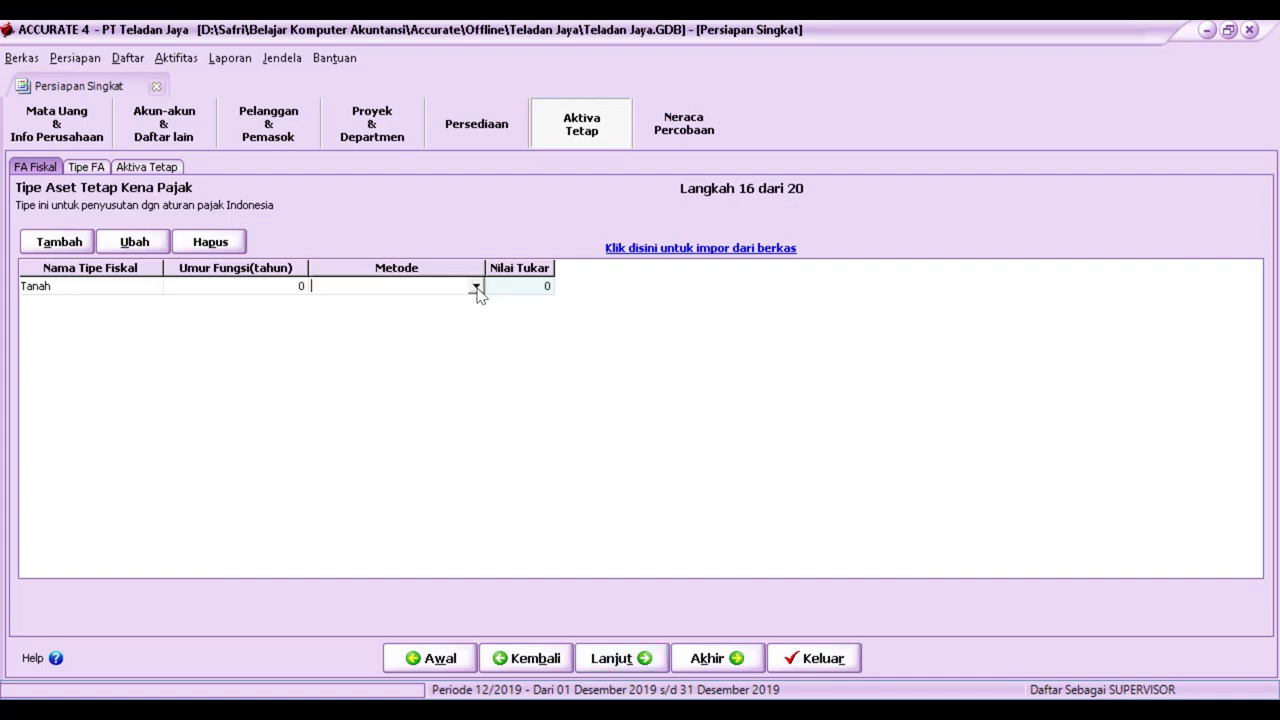
{"action": "left_click", "coordinate": [474, 287]}
{"action": "left_click", "coordinate": [423, 305]}
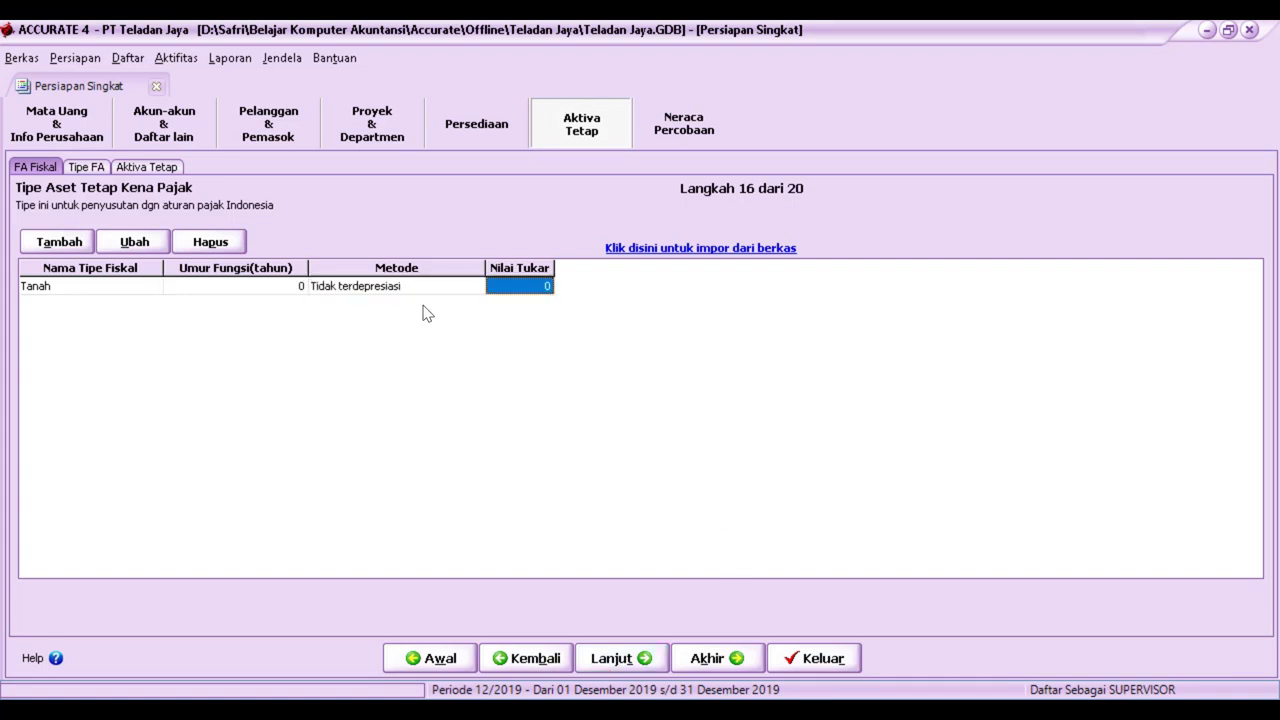
- Add fiscal type Gedung with 20 years useful life, Metode Garis Lurus
{"action": "key", "text": "Tab"}
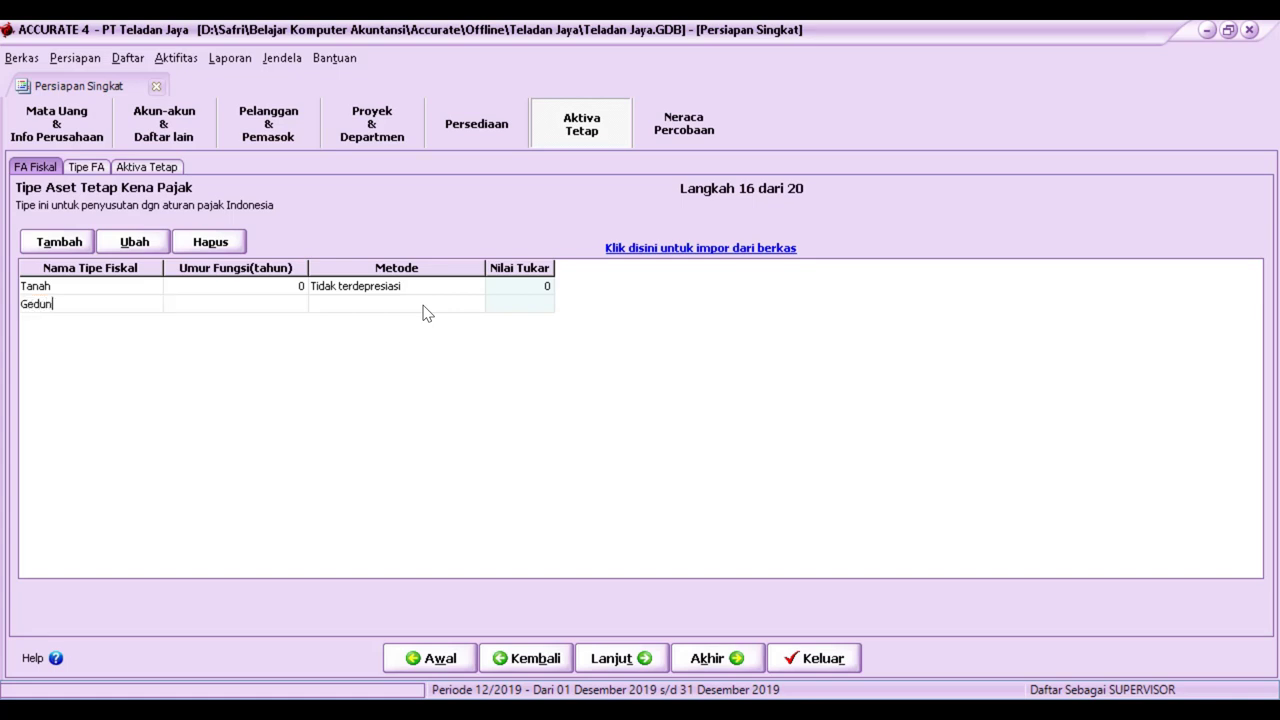
{"action": "type", "text": "g"}
{"action": "key", "text": "Tab"}
{"action": "type", "text": "20"}
{"action": "key", "text": "Tab"}
{"action": "left_click", "coordinate": [422, 311]}
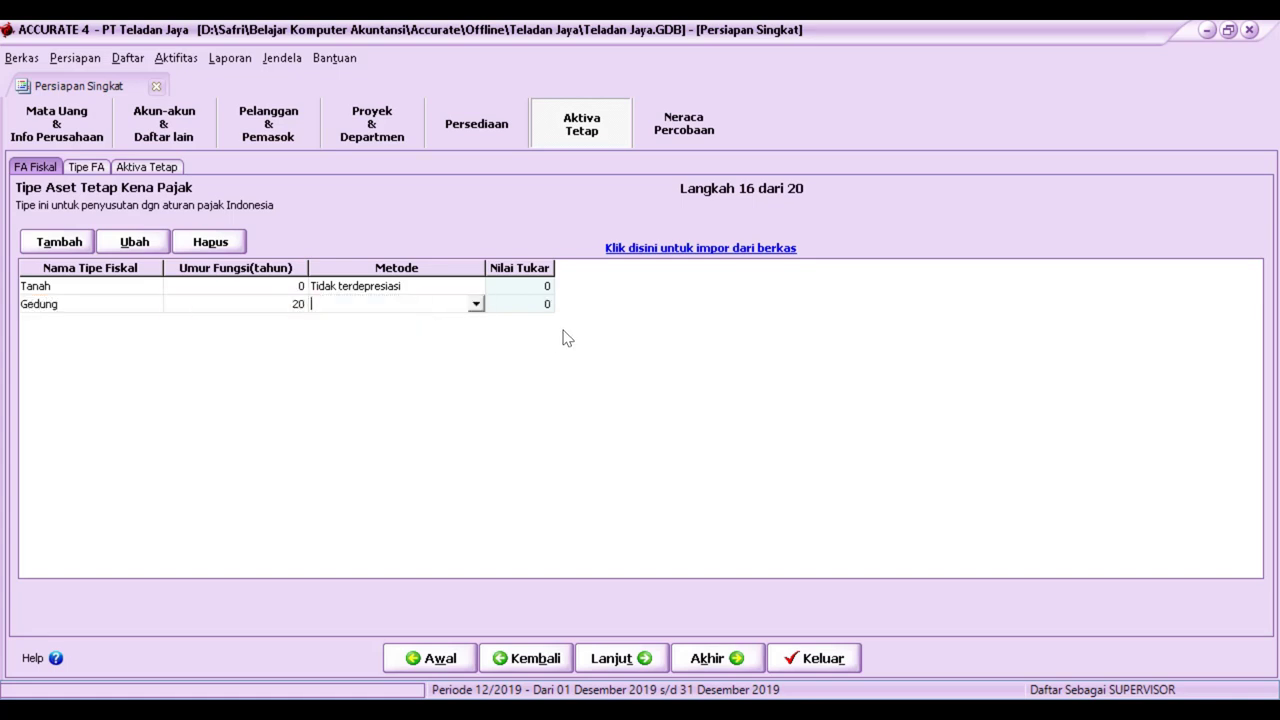
{"action": "left_click", "coordinate": [476, 304]}
{"action": "left_click", "coordinate": [410, 335]}
{"action": "key", "text": "Tab"}
- Add fiscal type Peralatan with 4 years useful life, Metode Garis Lurus
{"action": "type", "text": "5"}
{"action": "key", "text": "Tab"}
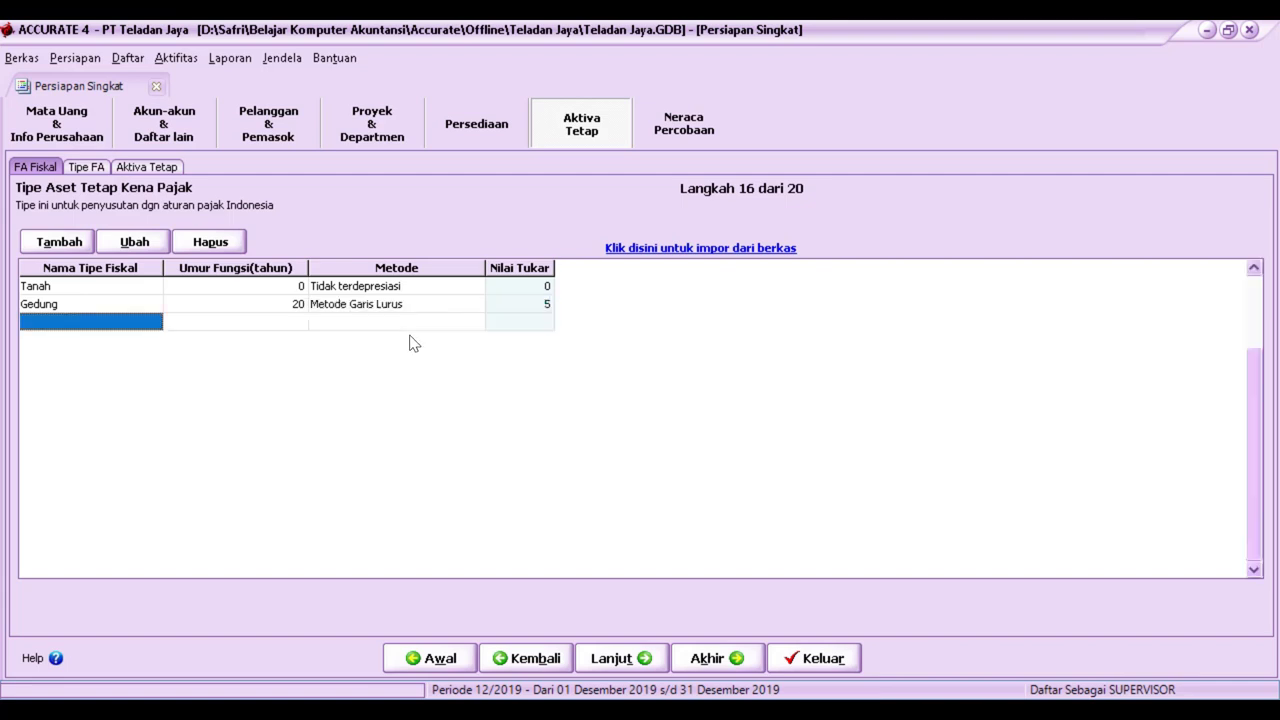
{"action": "type", "text": "Peralatan"}
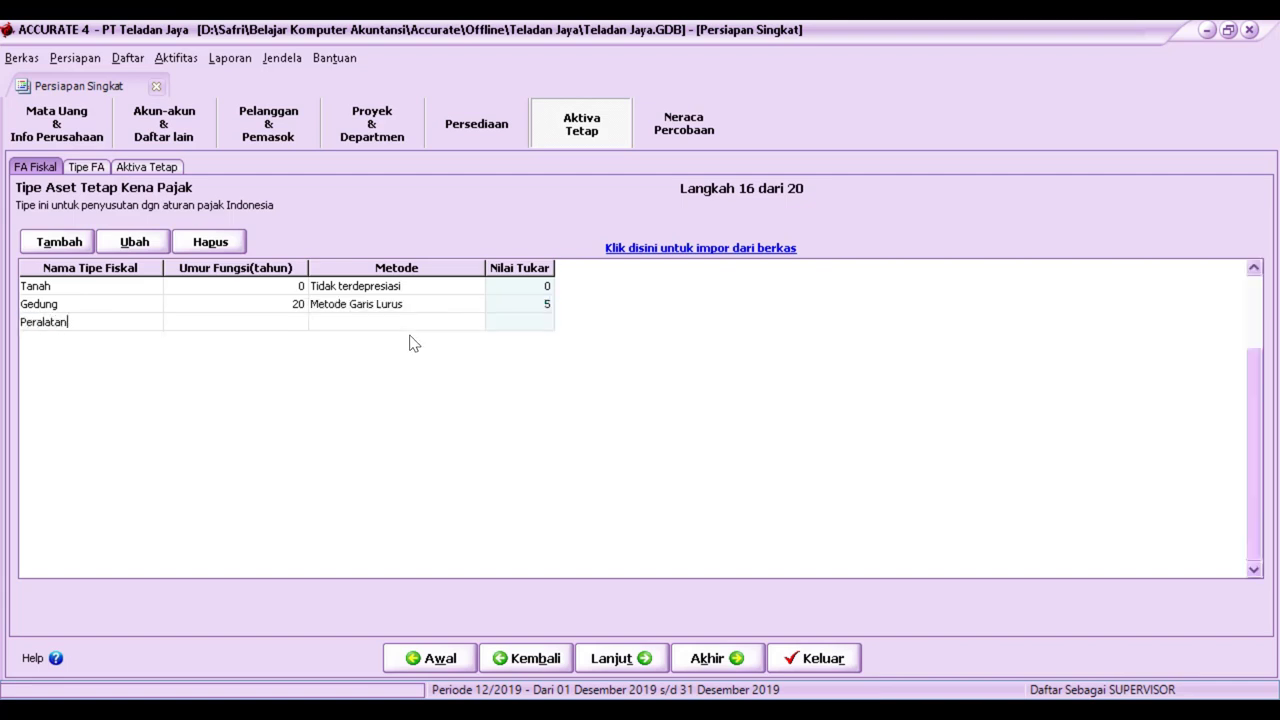
{"action": "key", "text": "Tab"}
{"action": "type", "text": "4"}
{"action": "key", "text": "Tab"}
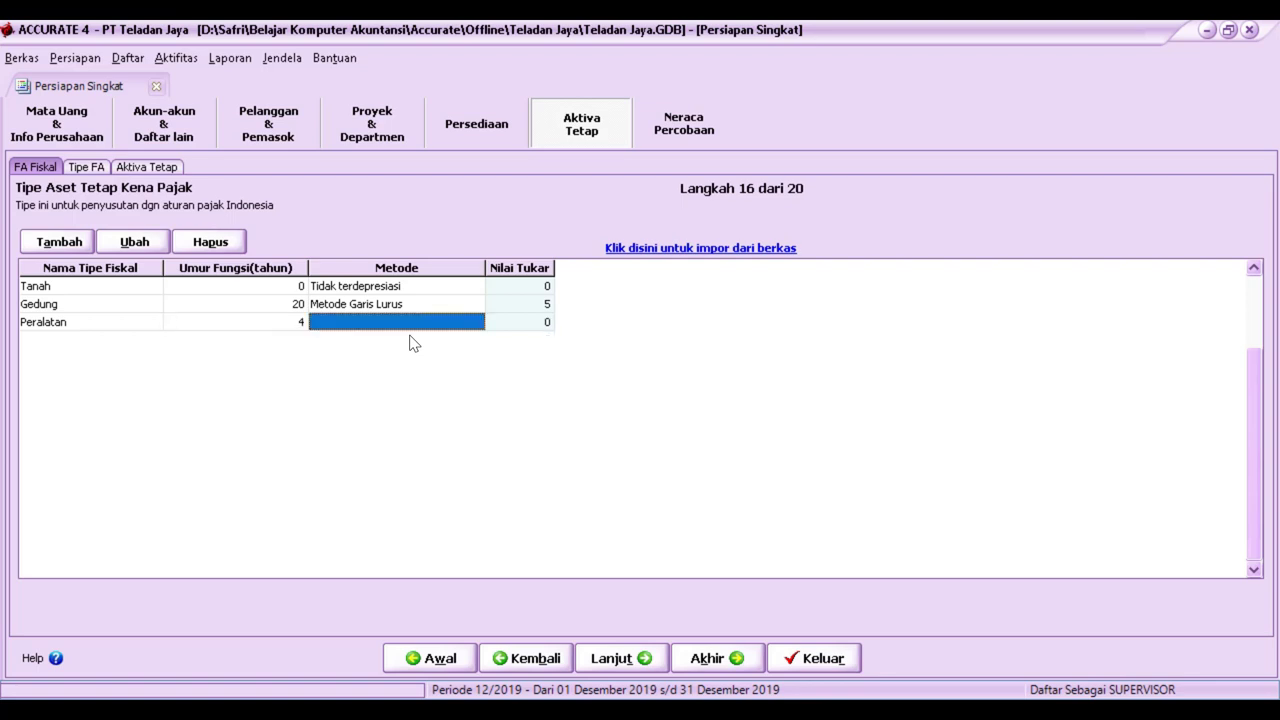
{"action": "left_click", "coordinate": [458, 322]}
{"action": "left_click", "coordinate": [476, 322]}
{"action": "left_click", "coordinate": [395, 353]}
{"action": "key", "text": "Tab"}
{"action": "key", "text": "Tab"}
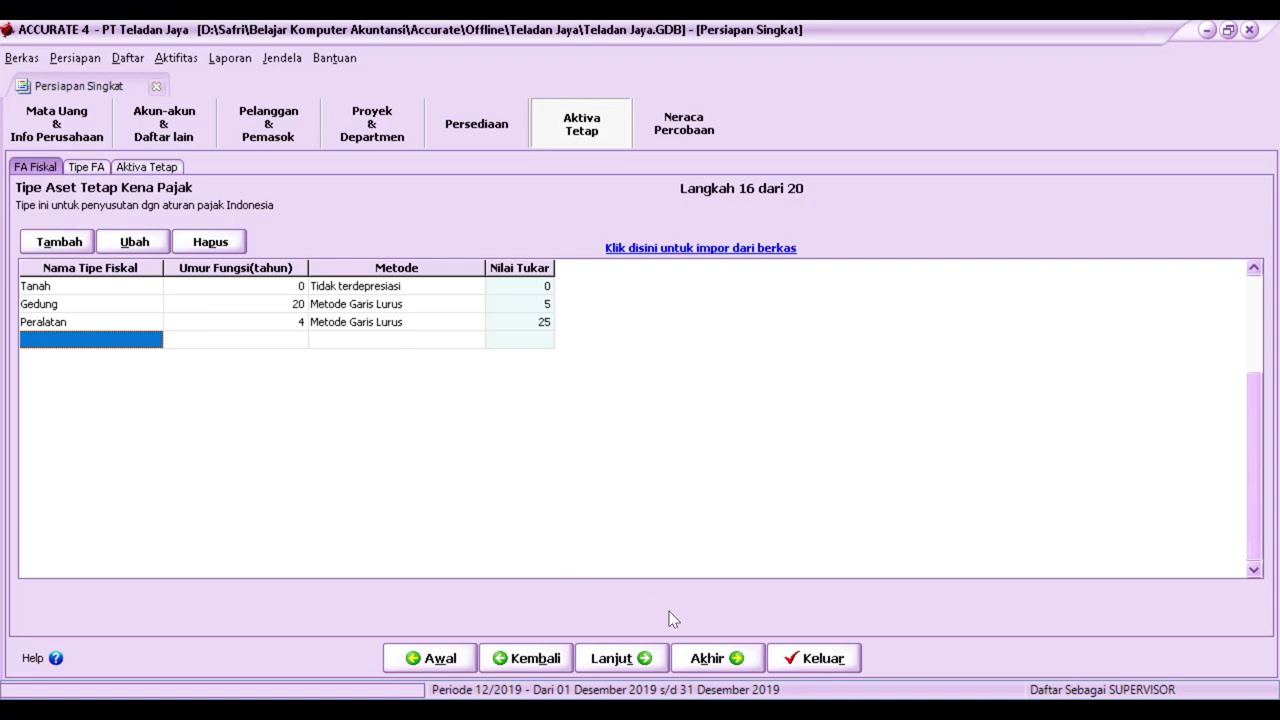
- On the Tipe FA step, add asset type Tidak disusutkan linked to tax type Tanah
{"action": "left_click", "coordinate": [640, 662]}
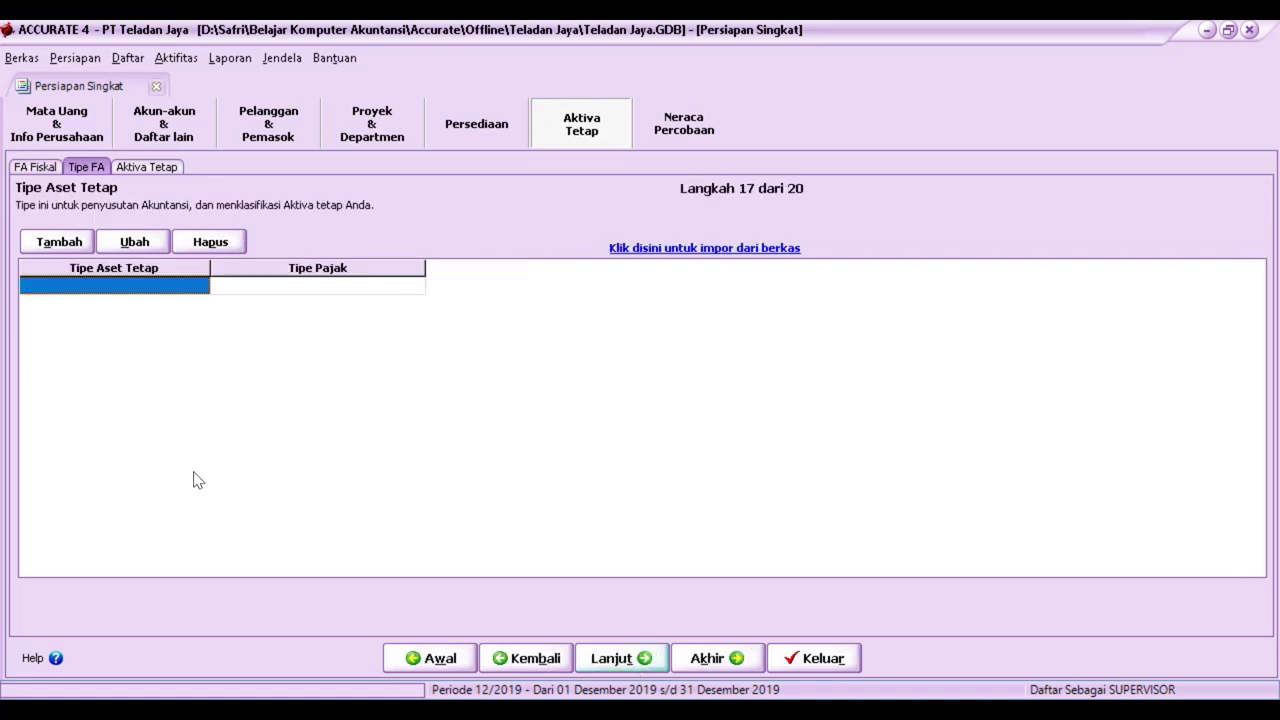
{"action": "type", "text": "Tidak disusutkan"}
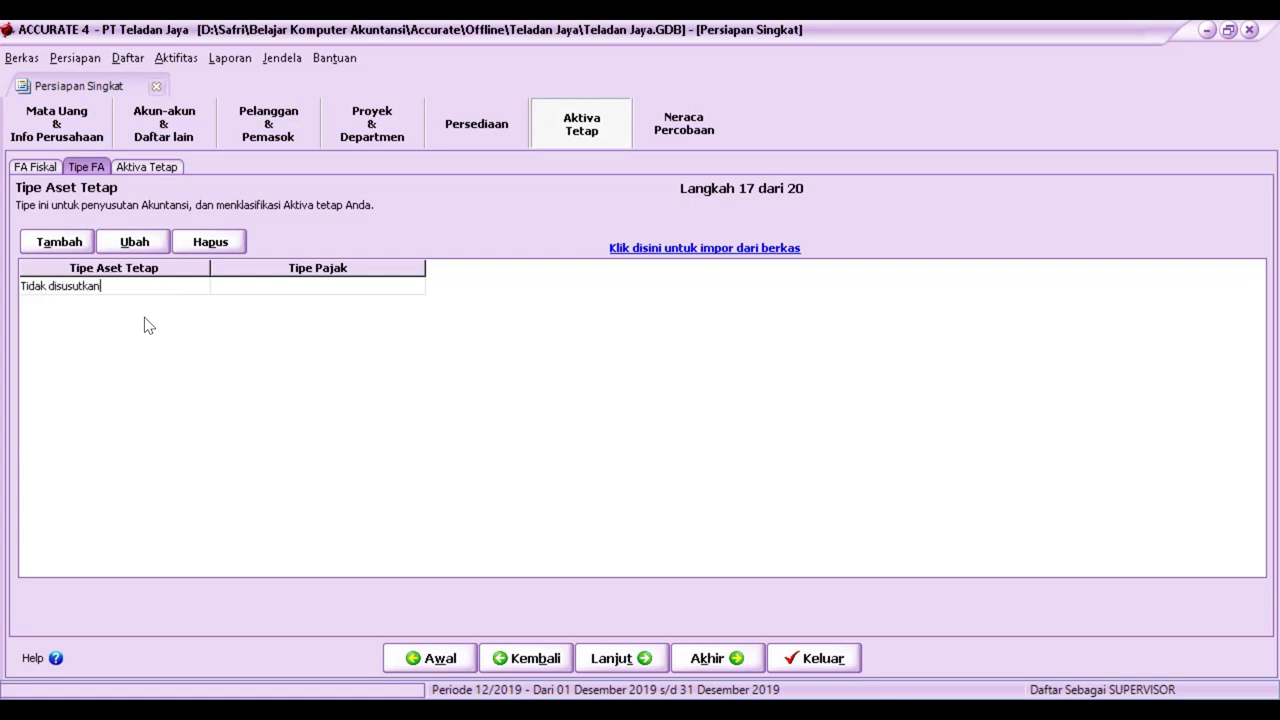
{"action": "key", "text": "Tab"}
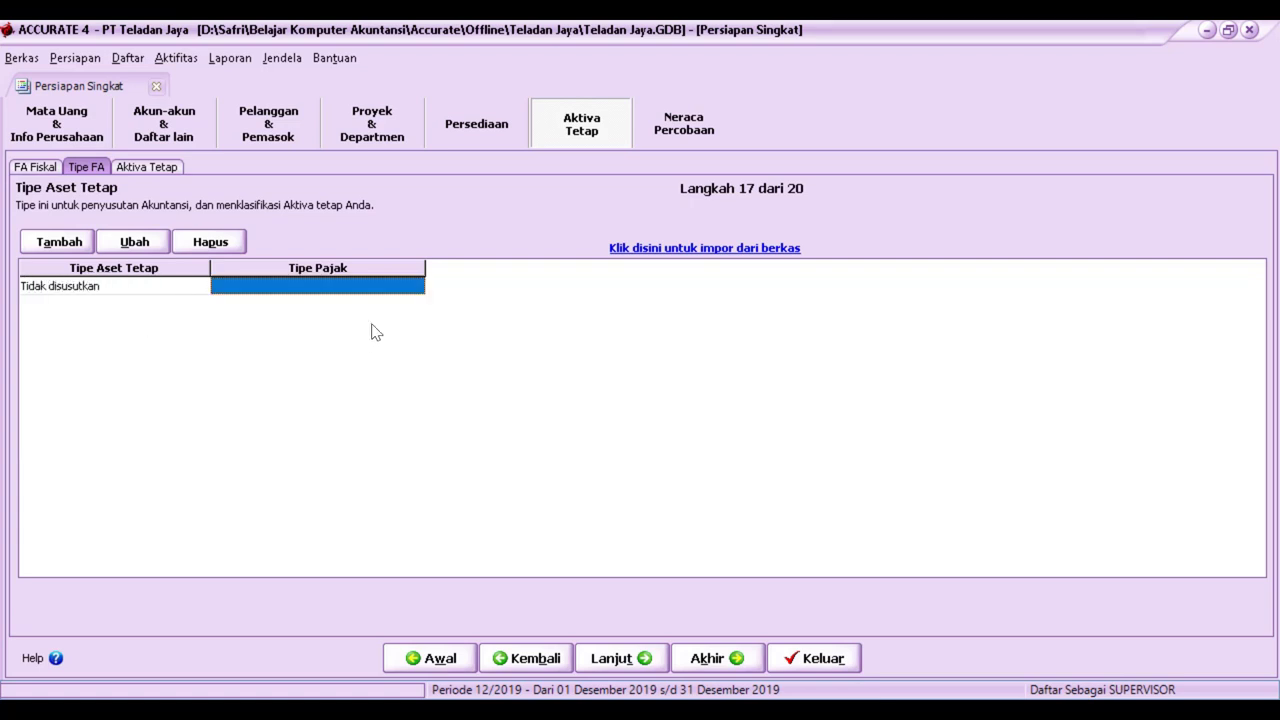
{"action": "left_click", "coordinate": [414, 291]}
{"action": "left_click", "coordinate": [221, 316]}
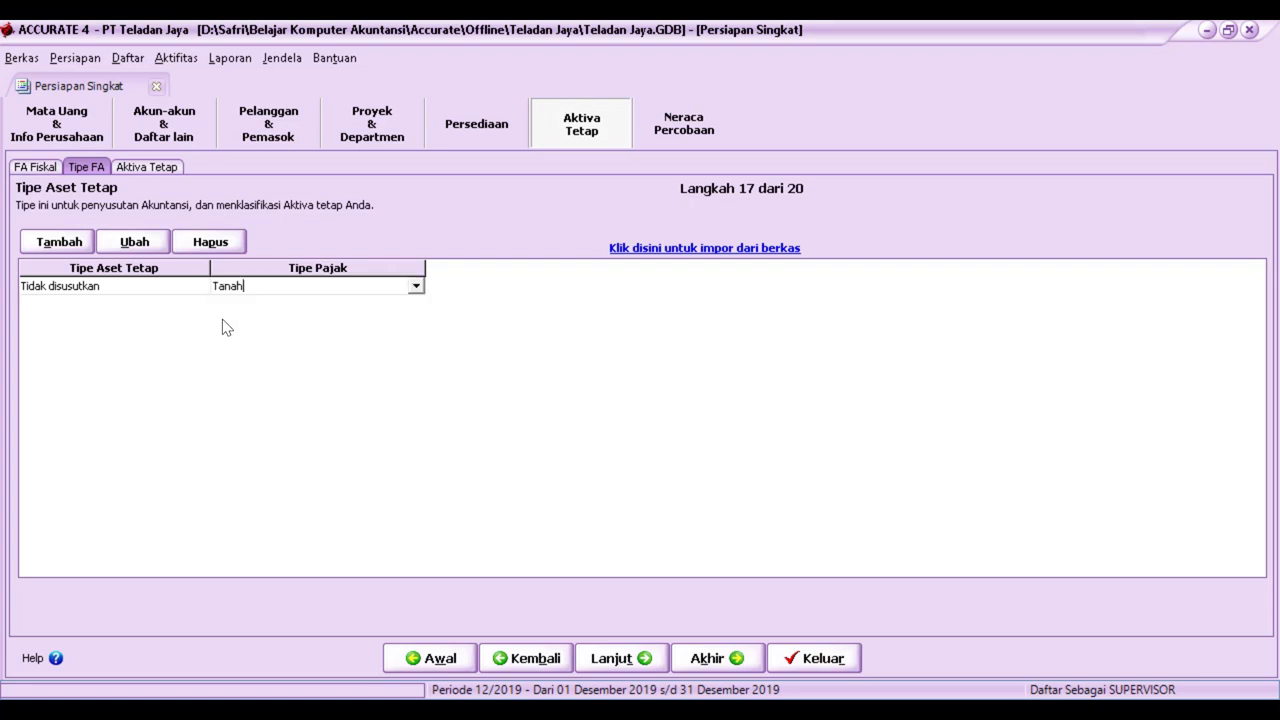
{"action": "key", "text": "Tab"}
- Add asset type Bangunan Permanen linked to tax type Gedung
{"action": "type", "text": "Ban"}
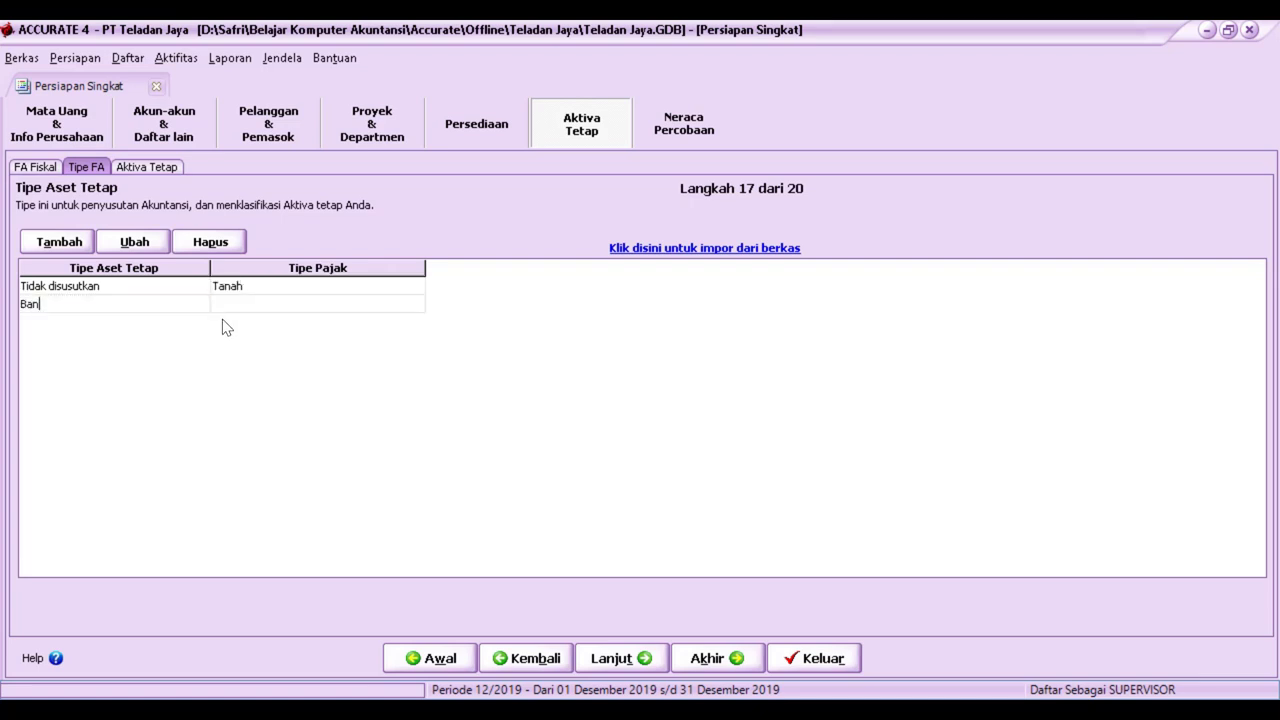
{"action": "type", "text": "gunan Permanen"}
{"action": "key", "text": "Tab"}
{"action": "left_click", "coordinate": [418, 312]}
{"action": "left_click", "coordinate": [416, 305]}
{"action": "left_click", "coordinate": [240, 348]}
{"action": "key", "text": "Tab"}
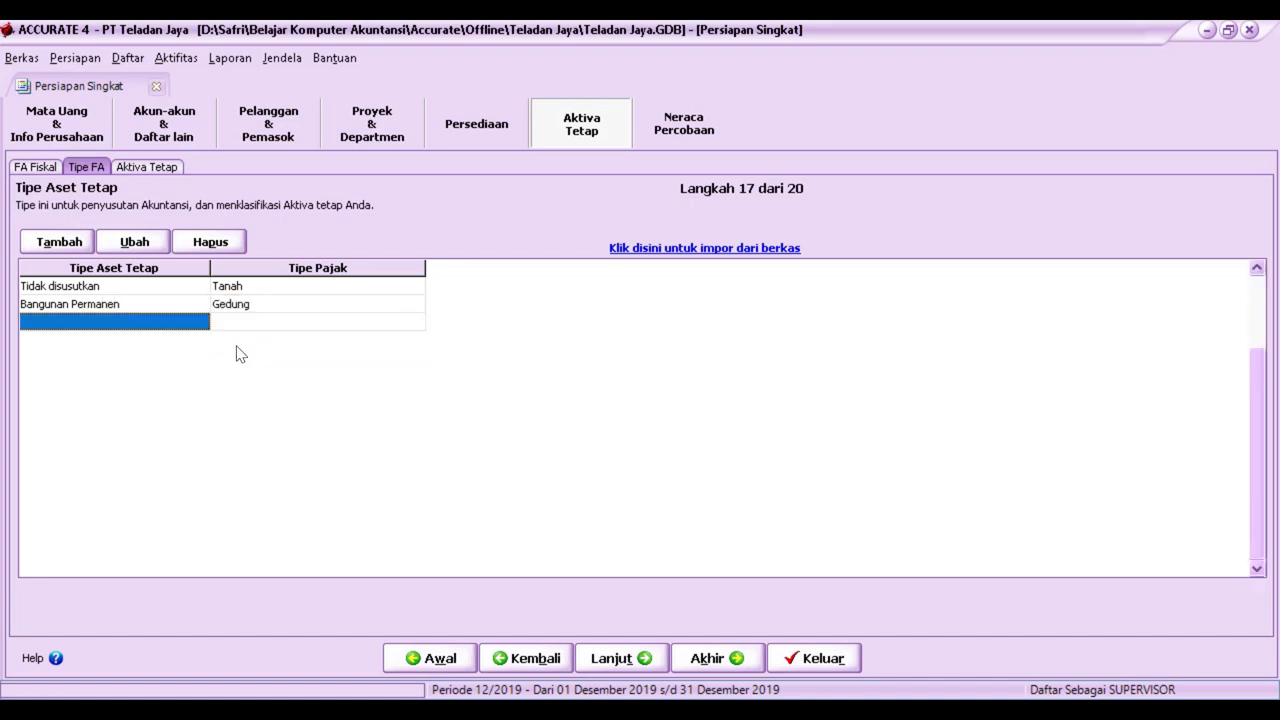
- Add asset type Gol 1 [Garis Lurus] linked to Peralatan, then continue to the fixed asset list
{"action": "type", "text": "Gol 1 [Garis Lurus"}
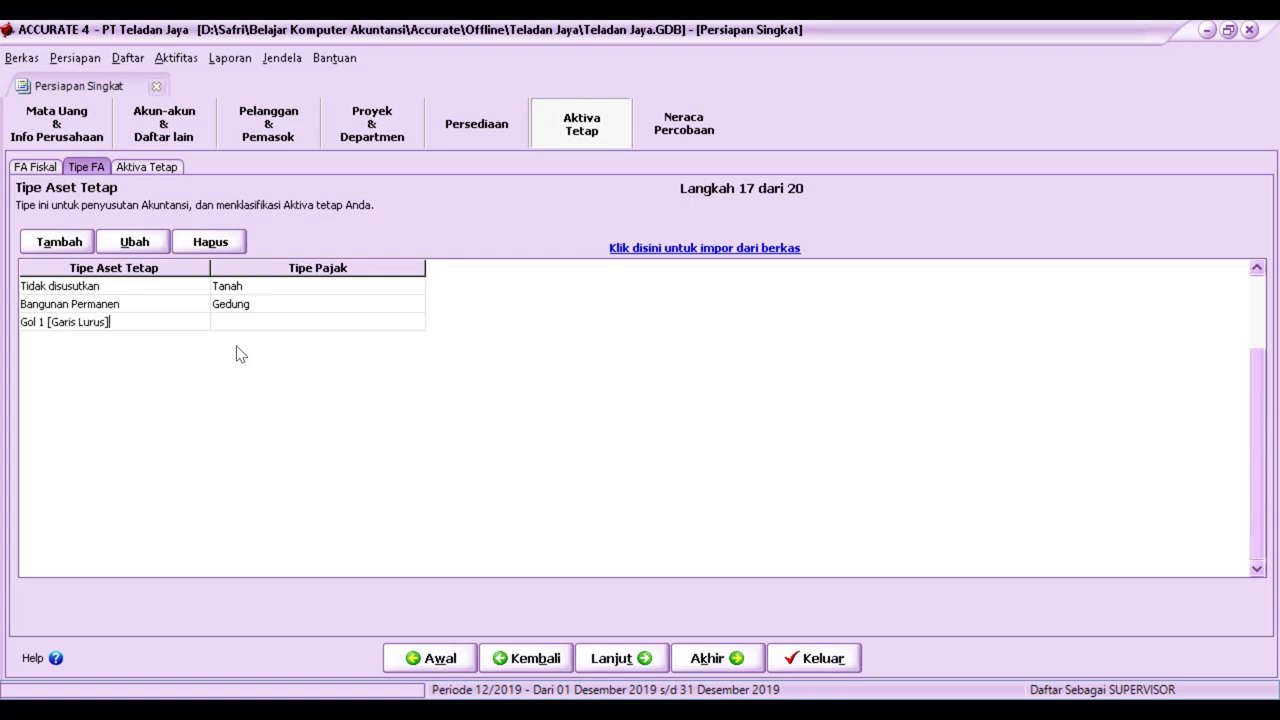
{"action": "left_click", "coordinate": [240, 354]}
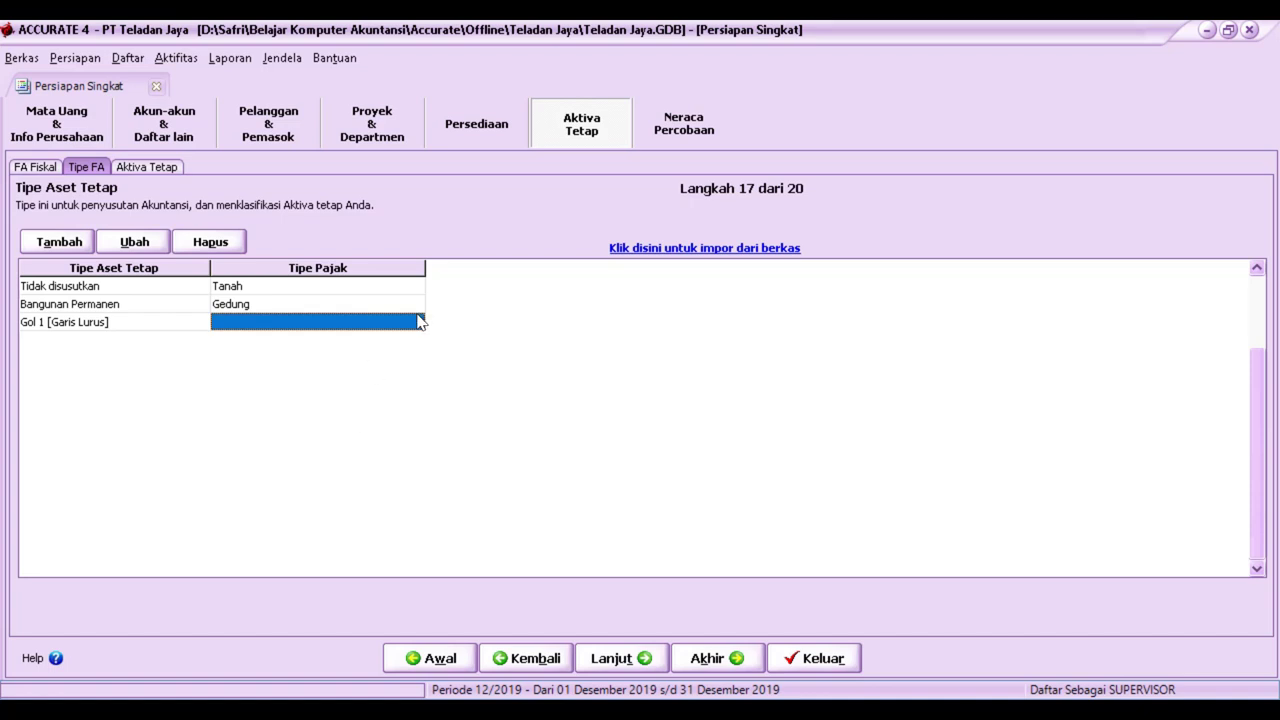
{"action": "left_click", "coordinate": [419, 321]}
{"action": "left_click", "coordinate": [229, 377]}
{"action": "key", "text": "Return"}
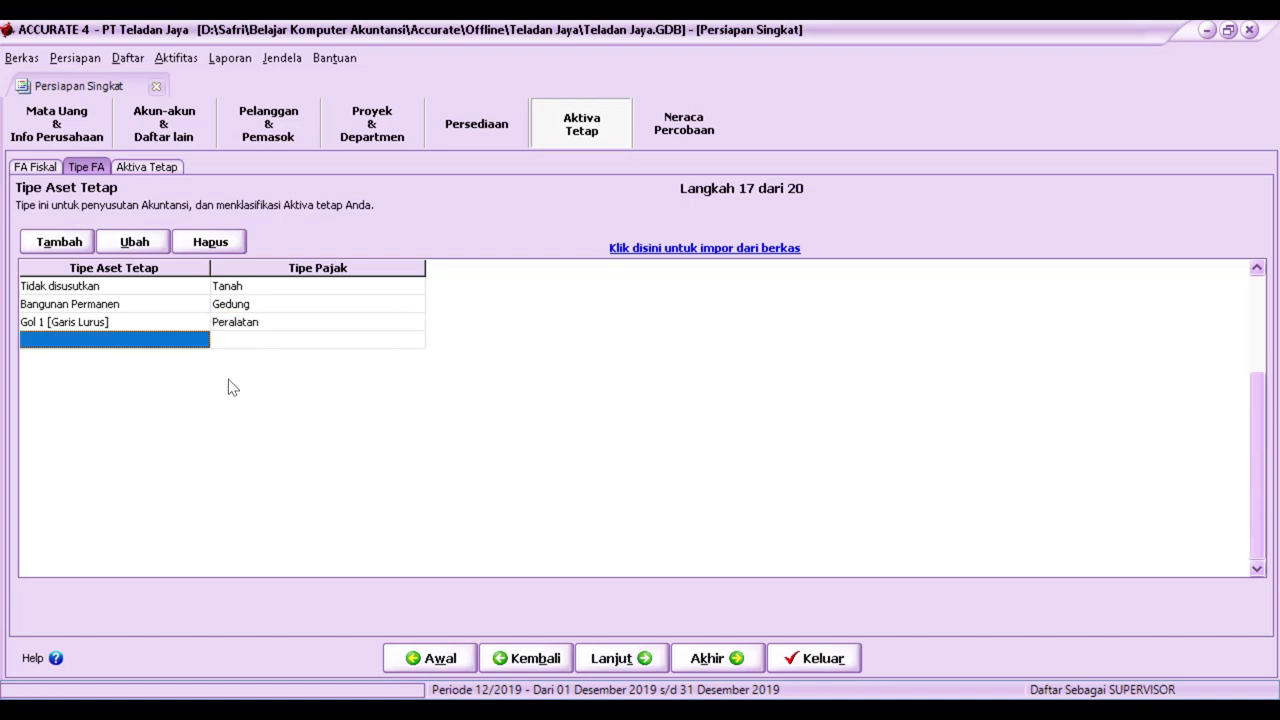
{"action": "left_click", "coordinate": [638, 658]}
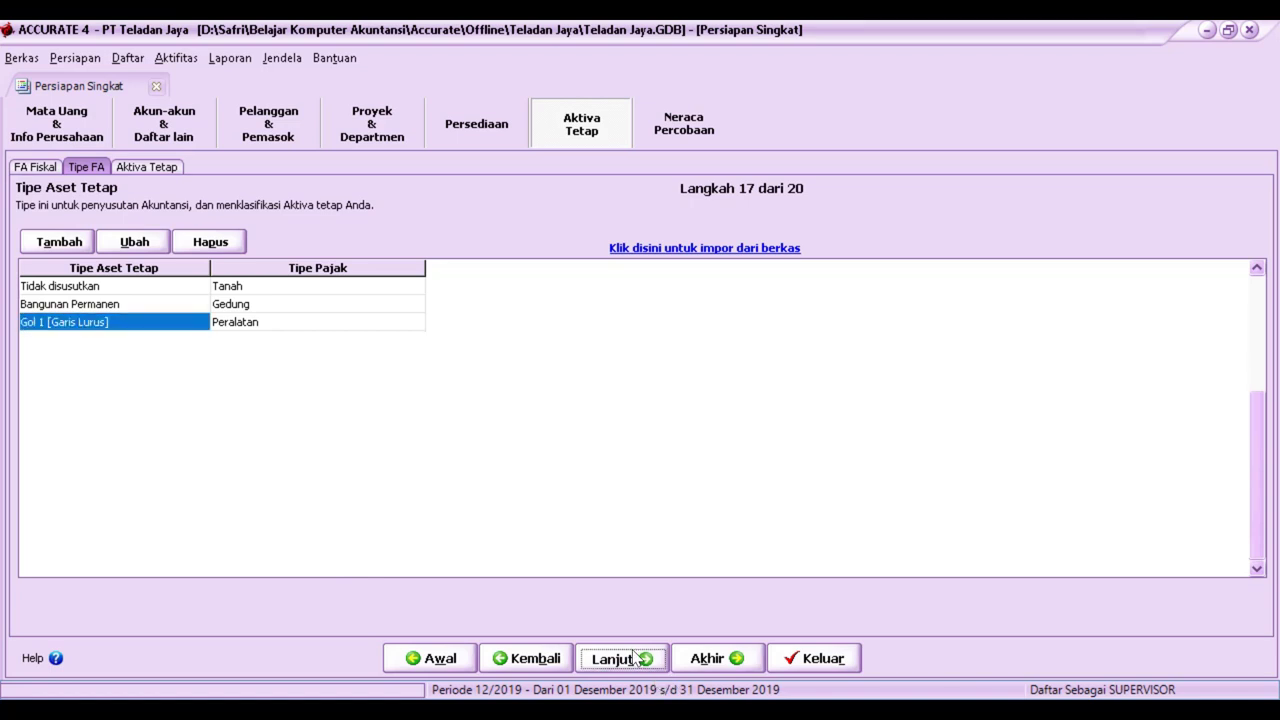
- Load the 'Tabel 5 Daftar Aktiva Tetap.xls' spreadsheet rows into the fixed asset import form
{"action": "left_click", "coordinate": [619, 232]}
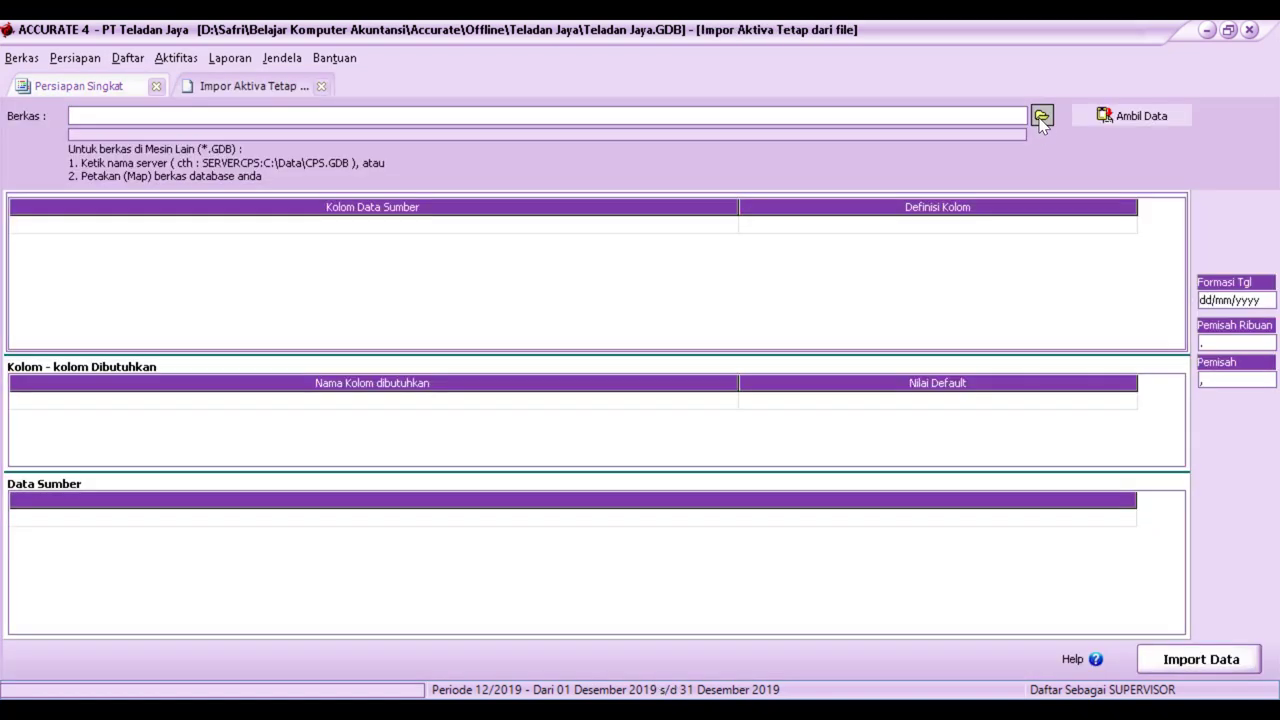
{"action": "left_click", "coordinate": [1042, 117]}
{"action": "left_click", "coordinate": [701, 519]}
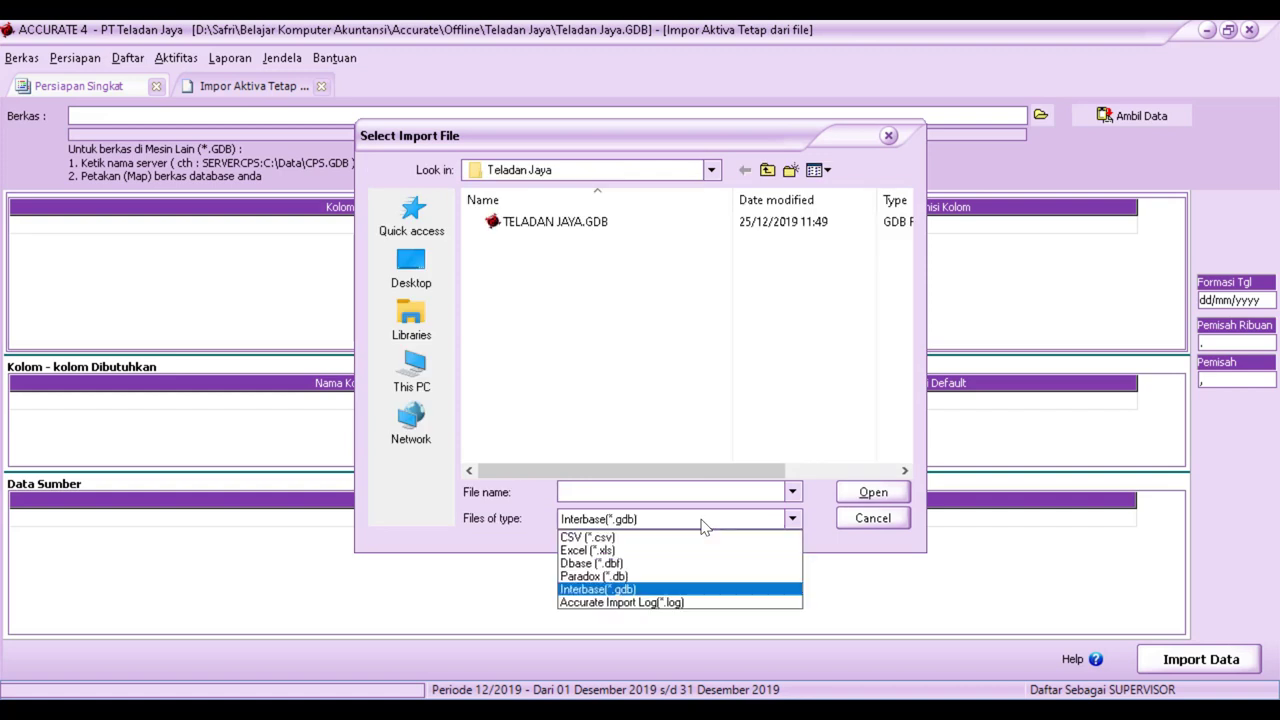
{"action": "left_click", "coordinate": [647, 551]}
{"action": "left_click", "coordinate": [572, 300]}
{"action": "left_click", "coordinate": [876, 494]}
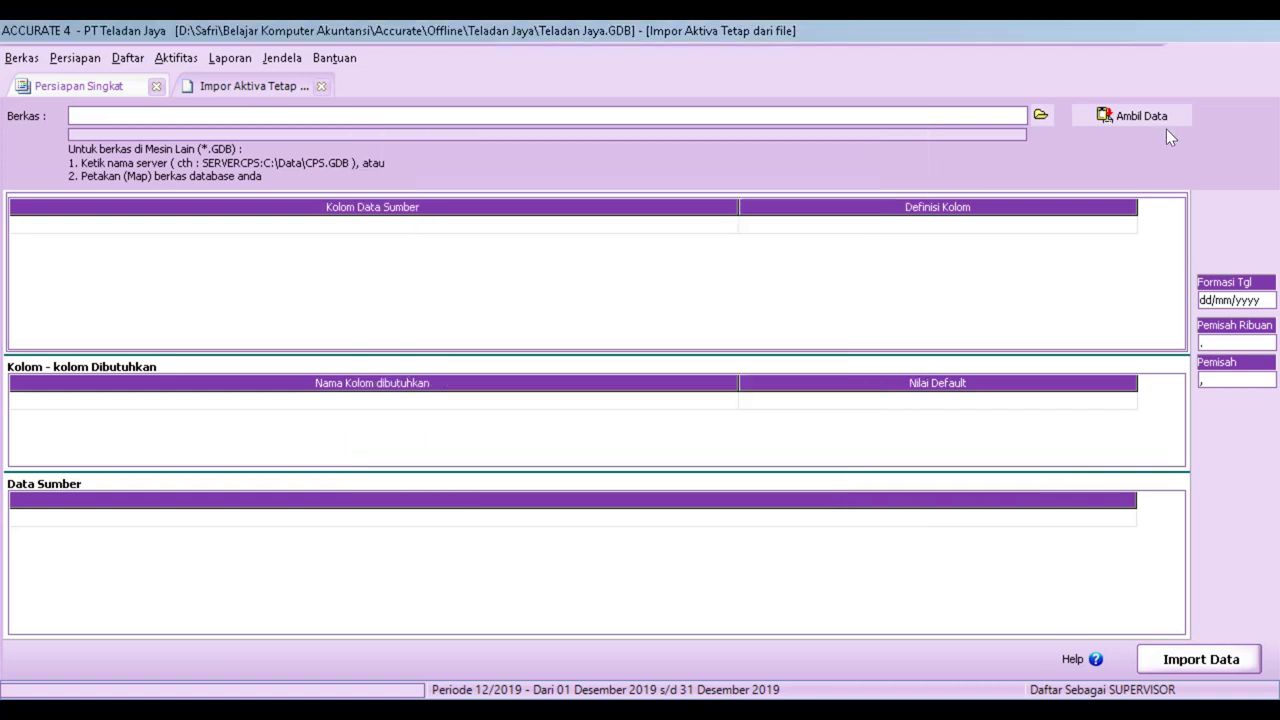
{"action": "left_click", "coordinate": [1141, 119]}
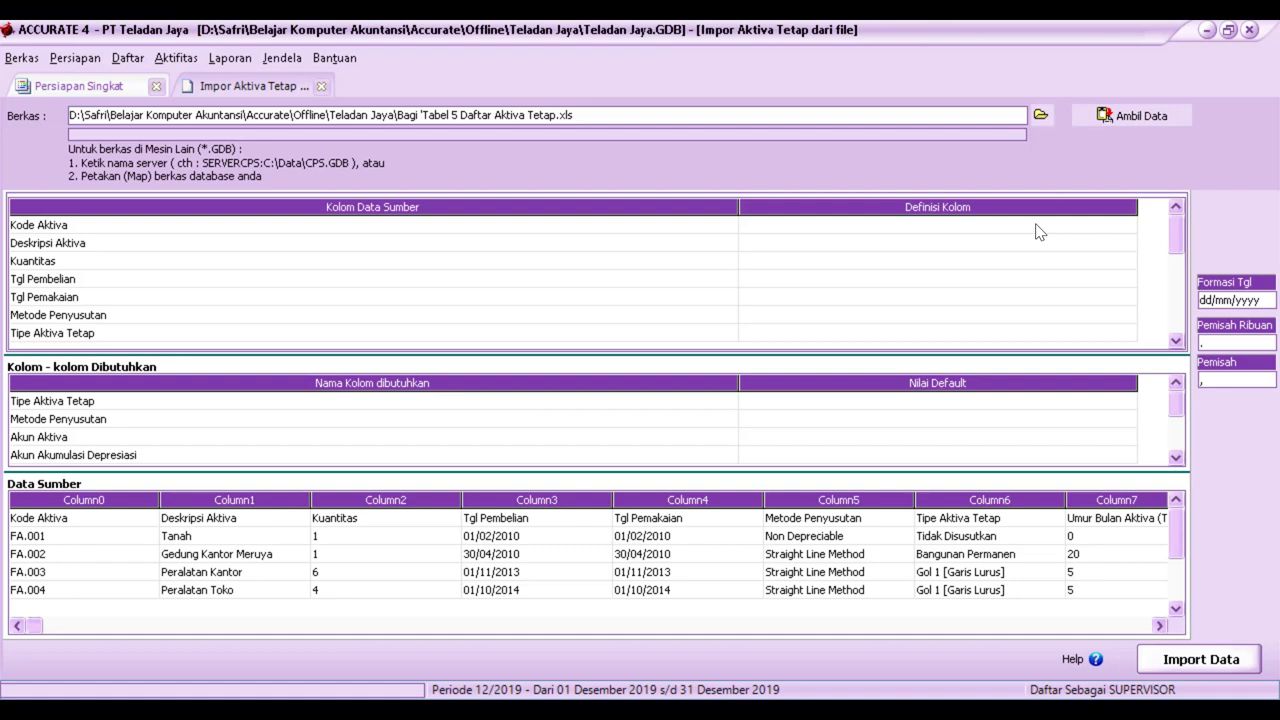
- Delete the header row from the source data, leaving assets FA.001–FA.004
{"action": "right_click", "coordinate": [610, 518]}
{"action": "left_click", "coordinate": [640, 551]}
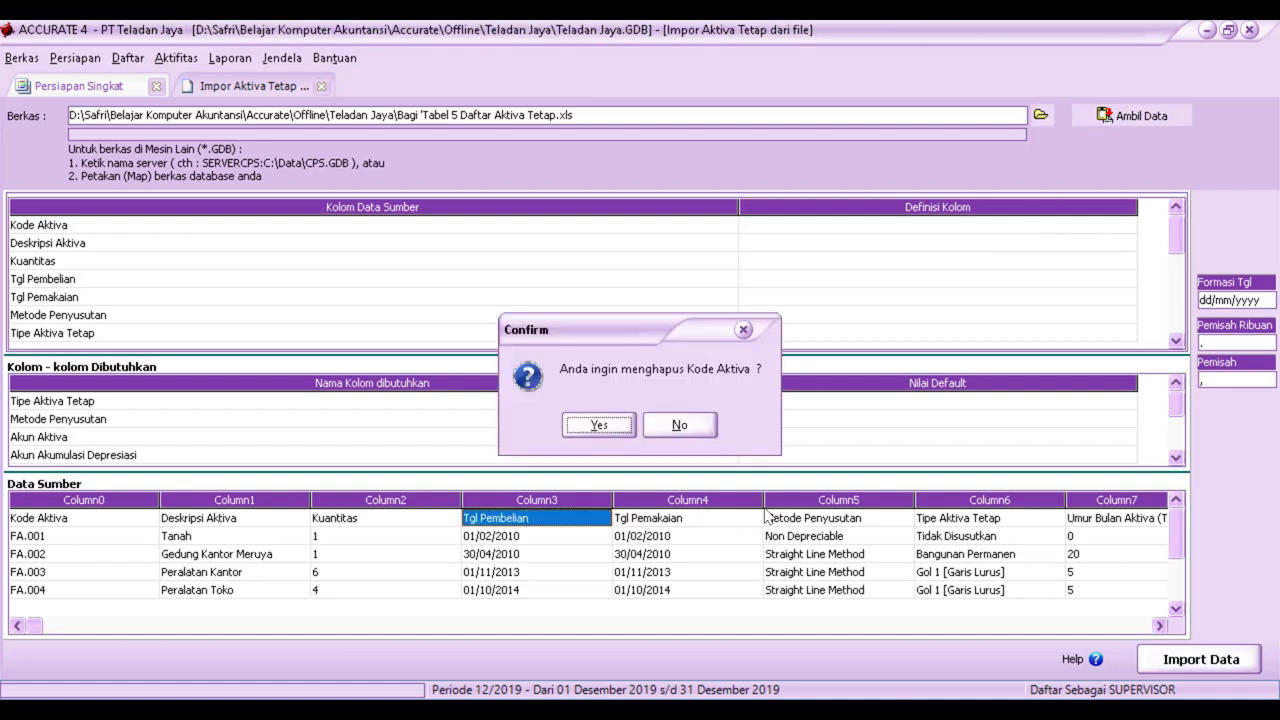
{"action": "left_click", "coordinate": [605, 428]}
{"action": "left_click", "coordinate": [585, 224]}
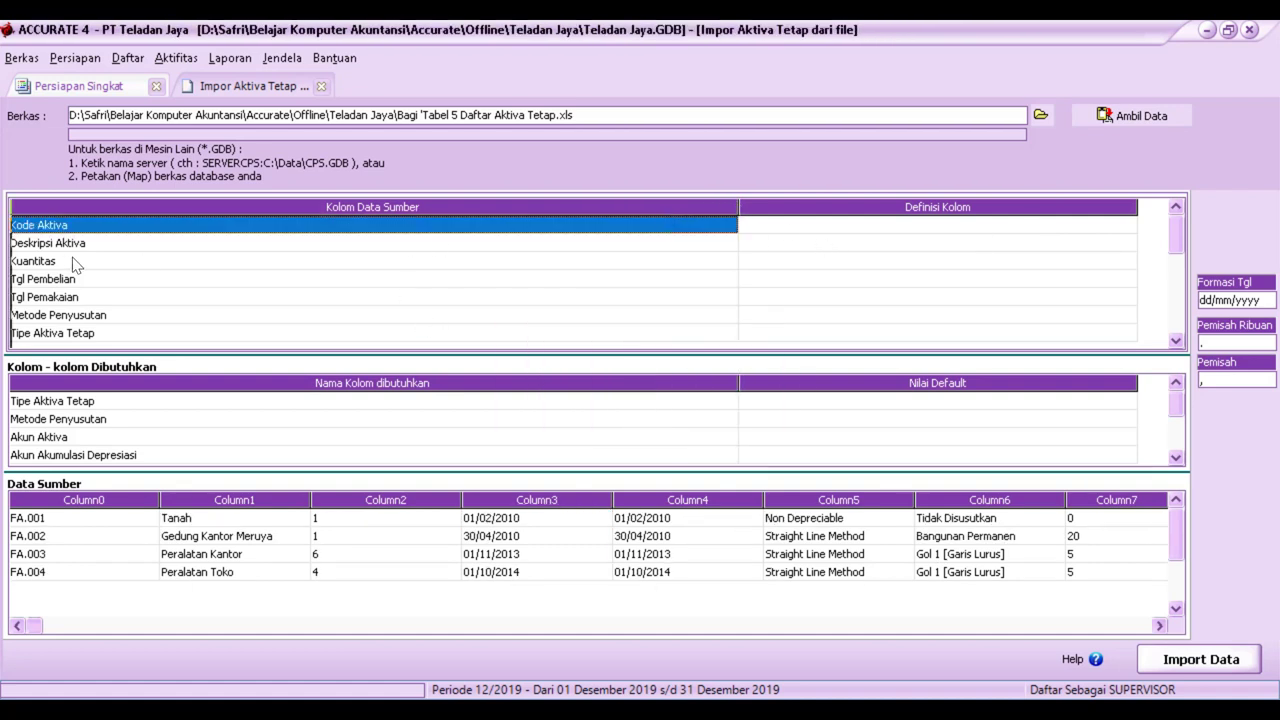
- Map Kode Aktiva, Deskripsi Aktiva (to Keterangan Aktiva) and Kuantitas columns to their fields
{"action": "left_click_drag", "start_coordinate": [741, 212], "coordinate": [118, 250]}
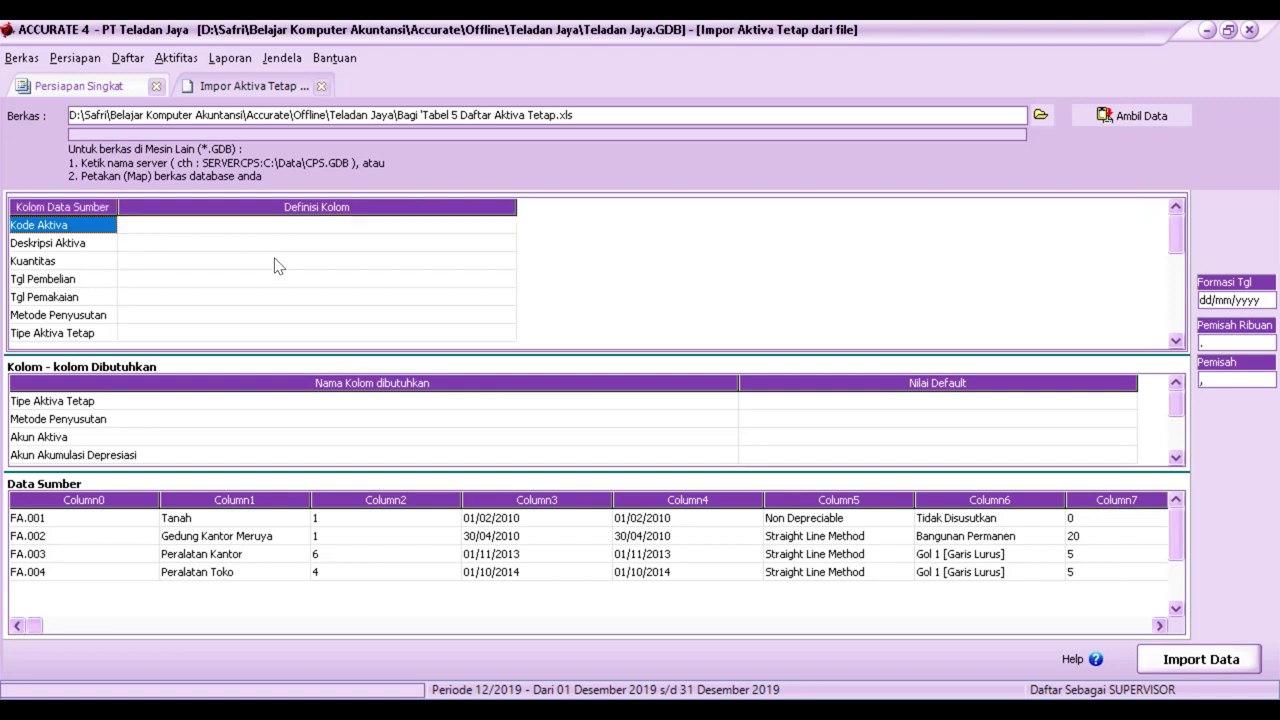
{"action": "left_click", "coordinate": [497, 228]}
{"action": "left_click", "coordinate": [509, 225]}
{"action": "left_click", "coordinate": [150, 270]}
{"action": "left_click", "coordinate": [503, 246]}
{"action": "left_click", "coordinate": [507, 245]}
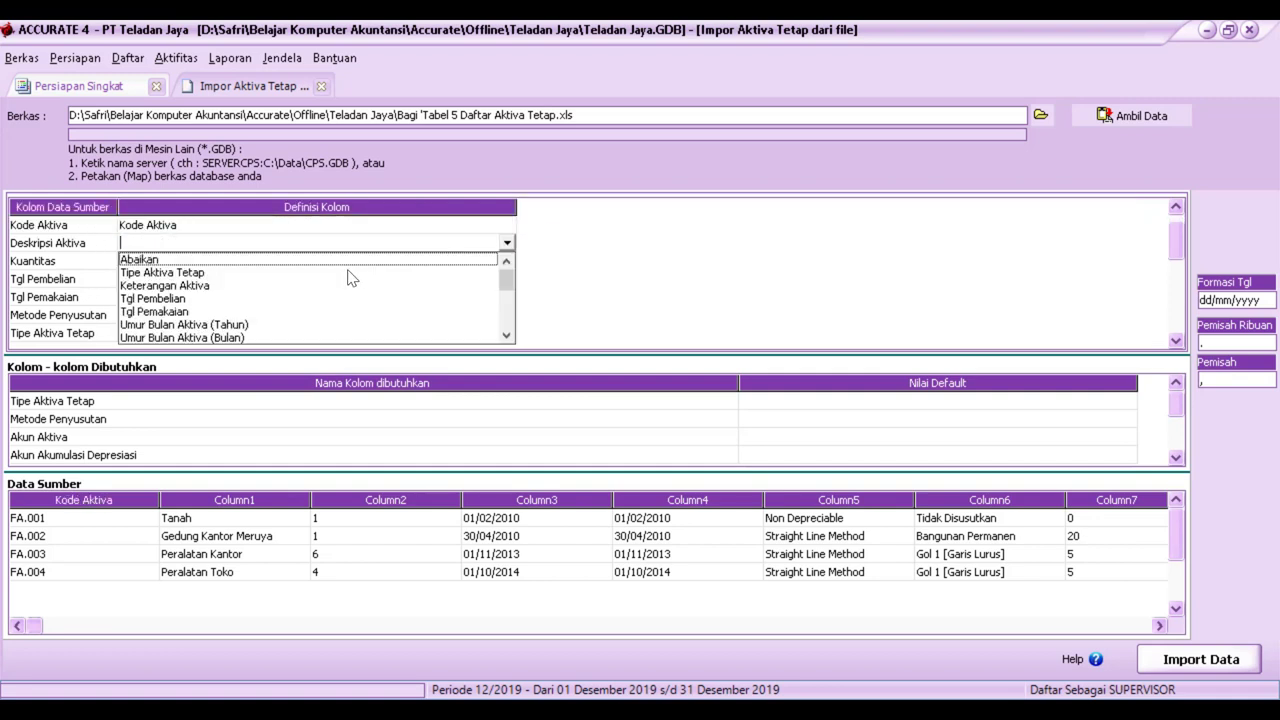
{"action": "left_click", "coordinate": [157, 286]}
{"action": "left_click", "coordinate": [472, 264]}
{"action": "left_click", "coordinate": [505, 261]}
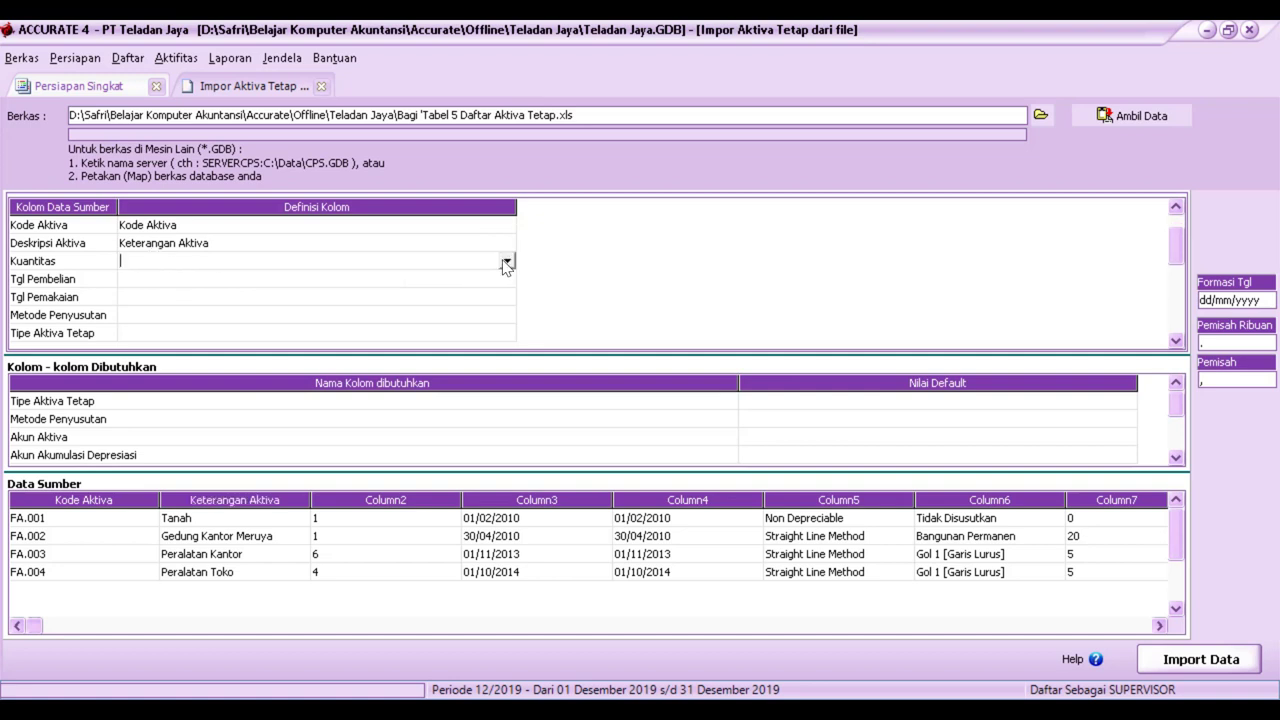
{"action": "left_click", "coordinate": [507, 261]}
{"action": "scroll", "coordinate": [203, 312], "scroll_direction": "down", "scroll_amount": 10}
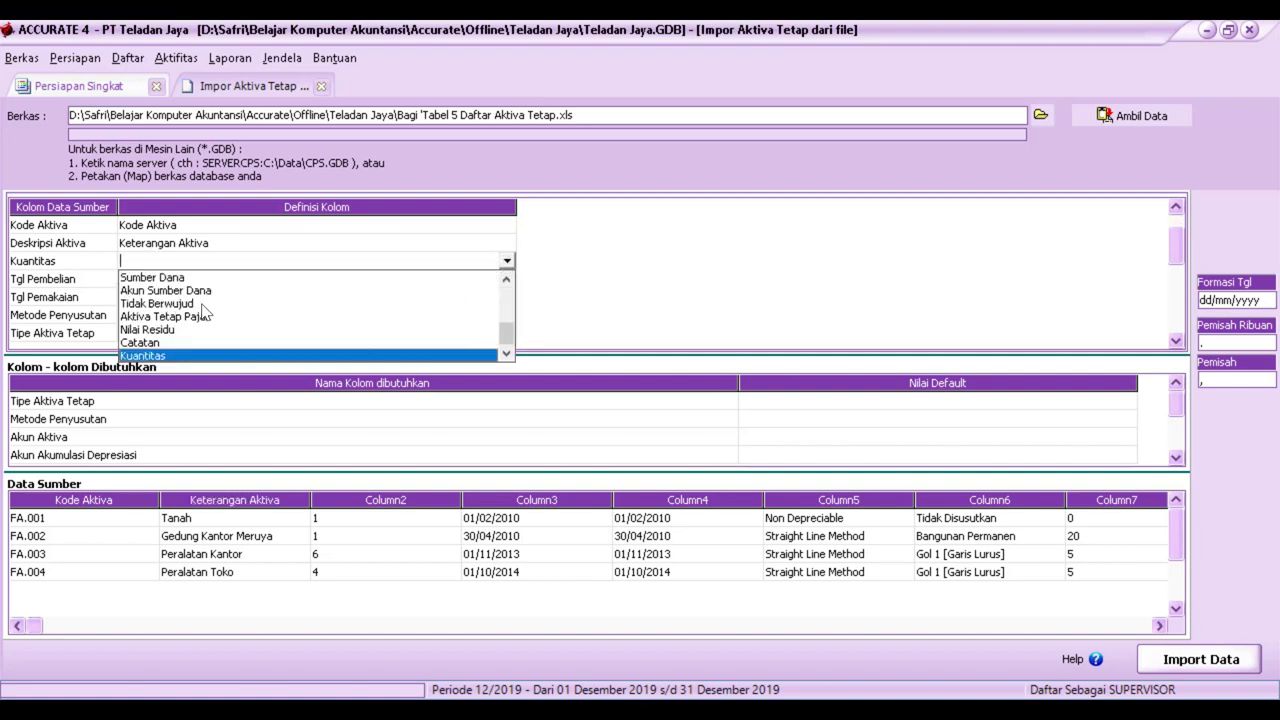
{"action": "left_click", "coordinate": [163, 356]}
- Map the Tgl Pembelian and Tgl Pemakaian columns to their date fields
{"action": "left_click", "coordinate": [495, 279]}
{"action": "left_click", "coordinate": [505, 279]}
{"action": "left_click", "coordinate": [507, 279]}
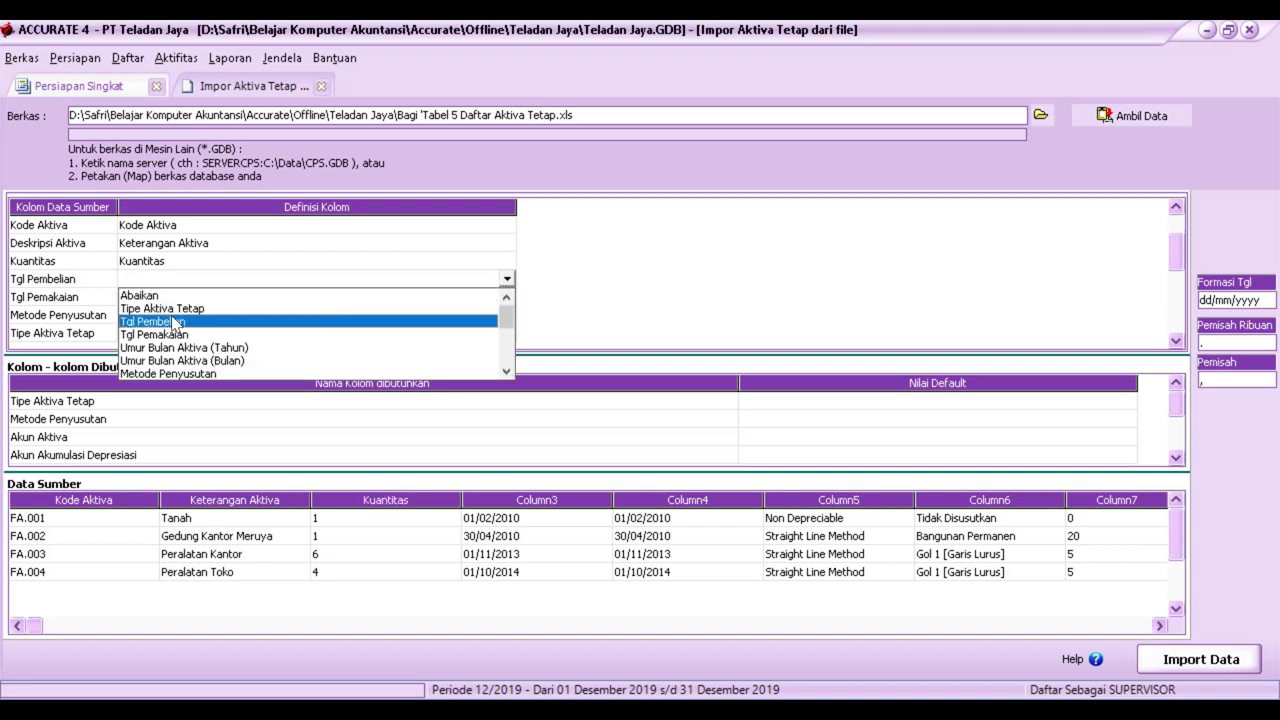
{"action": "left_click", "coordinate": [175, 321]}
{"action": "left_click", "coordinate": [481, 303]}
{"action": "left_click", "coordinate": [481, 303]}
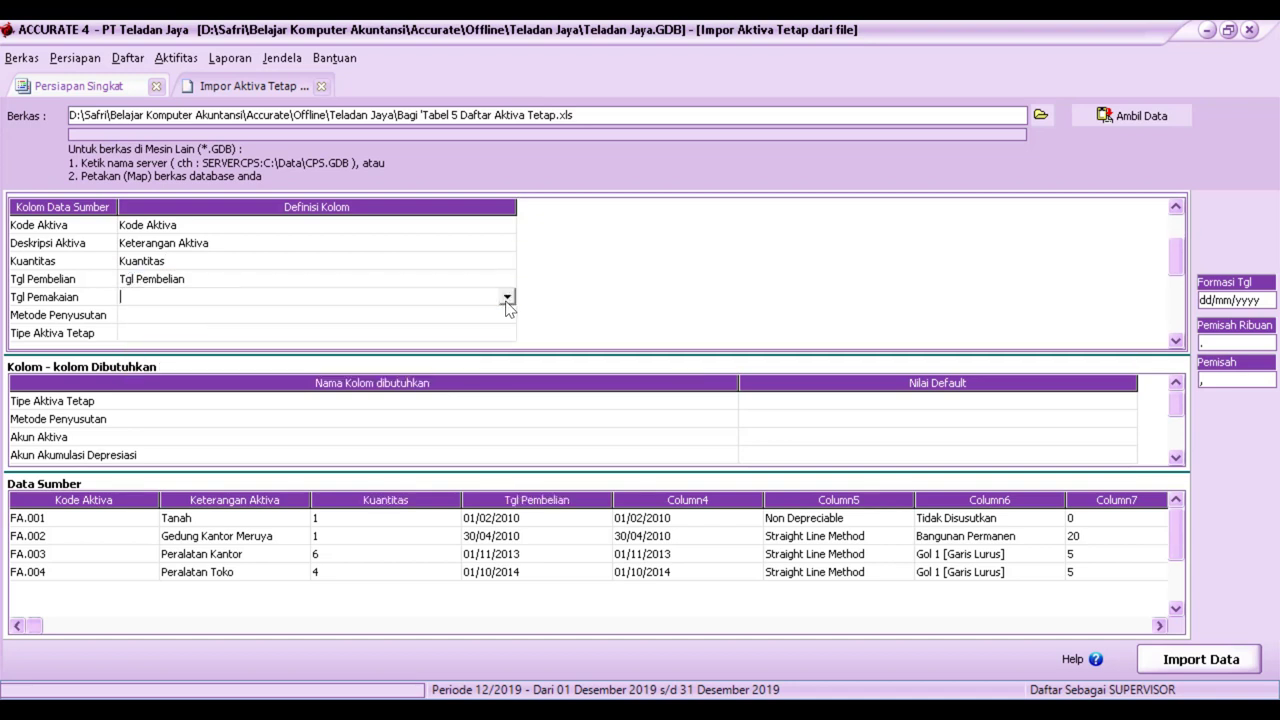
{"action": "left_click", "coordinate": [505, 300]}
{"action": "left_click", "coordinate": [182, 340]}
- Map depreciation methods: Non Depreciable to Tidak terdepresiasi, Straight Line Method to Metode Garis Lurus
{"action": "left_click", "coordinate": [497, 315]}
{"action": "left_click", "coordinate": [507, 315]}
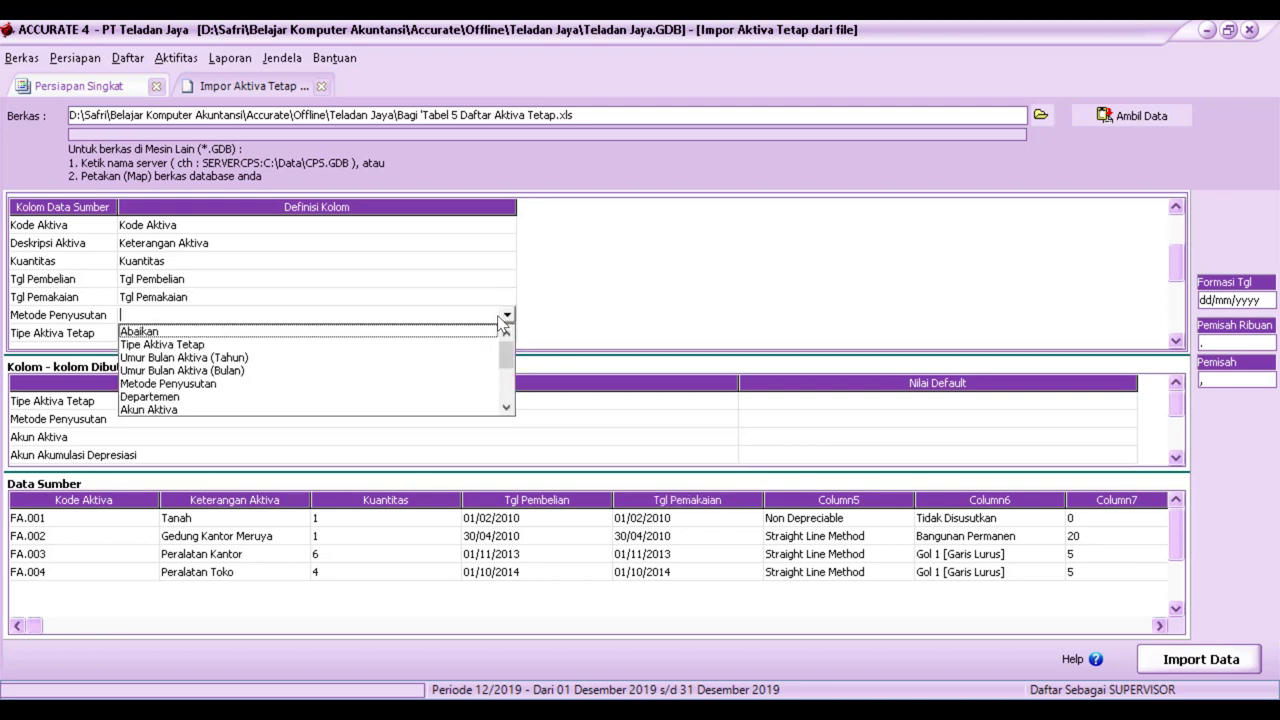
{"action": "left_click", "coordinate": [149, 378]}
{"action": "left_click", "coordinate": [370, 78]}
{"action": "left_click", "coordinate": [398, 76]}
{"action": "left_click", "coordinate": [300, 89]}
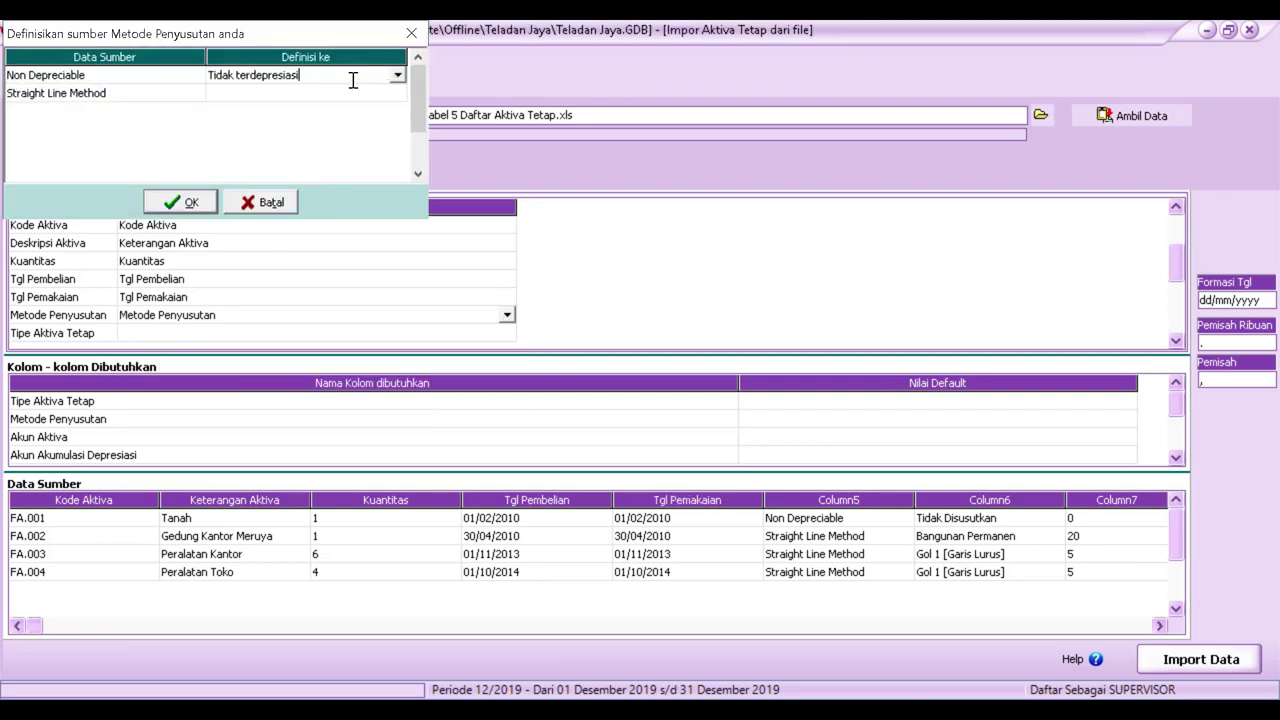
{"action": "left_click", "coordinate": [398, 93]}
{"action": "left_click", "coordinate": [398, 93]}
{"action": "left_click", "coordinate": [290, 118]}
{"action": "left_click", "coordinate": [210, 203]}
- Map asset types Tidak Disusutkan, Bangunan Permanen and Gol 1 [Garis Lurus] to Tipe Aktiva Tetap values
{"action": "left_click", "coordinate": [481, 333]}
{"action": "left_click", "coordinate": [507, 333]}
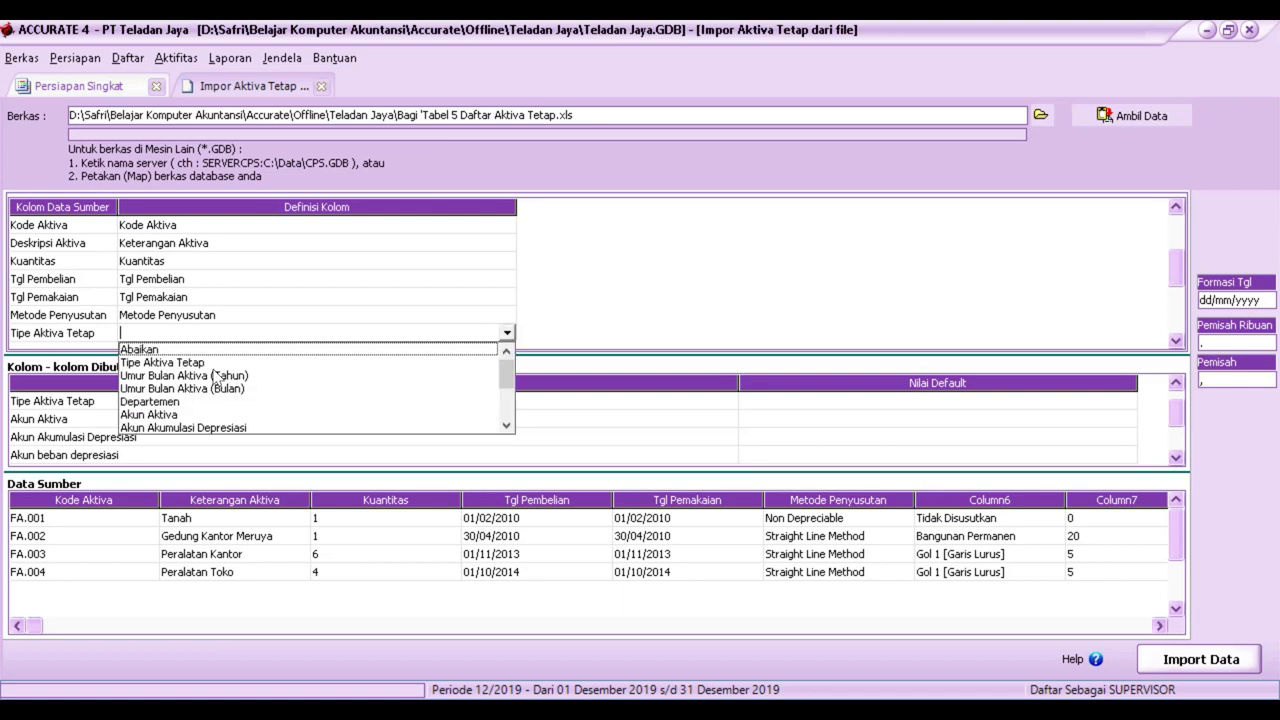
{"action": "left_click", "coordinate": [160, 346]}
{"action": "left_click", "coordinate": [372, 76]}
{"action": "left_click", "coordinate": [397, 75]}
{"action": "left_click", "coordinate": [290, 91]}
{"action": "left_click", "coordinate": [398, 93]}
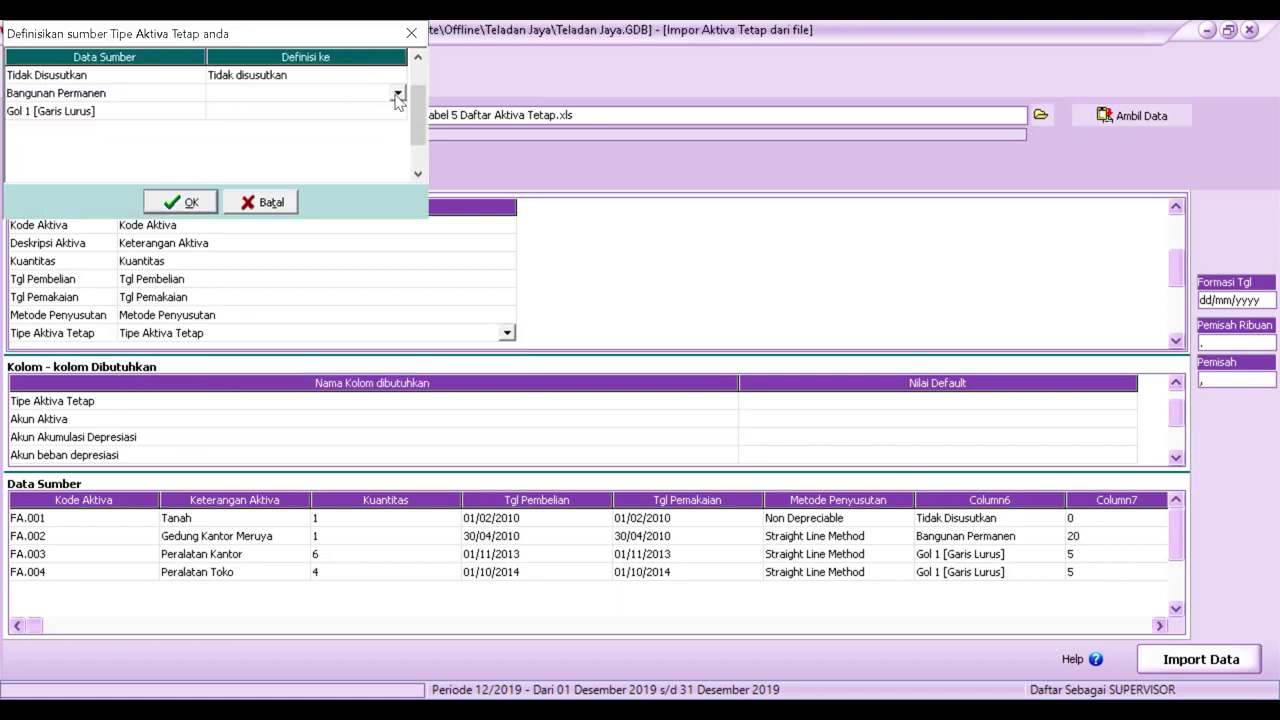
{"action": "left_click", "coordinate": [398, 93]}
{"action": "left_click", "coordinate": [260, 122]}
{"action": "left_click", "coordinate": [397, 111]}
{"action": "left_click", "coordinate": [397, 111]}
{"action": "left_click", "coordinate": [295, 155]}
{"action": "left_click", "coordinate": [183, 202]}
- Map the asset life column to Umur Bulan Aktiva (Tahun) and the next column to Sumber Dana
{"action": "left_click", "coordinate": [490, 333]}
{"action": "left_click", "coordinate": [507, 333]}
{"action": "left_click", "coordinate": [244, 362]}
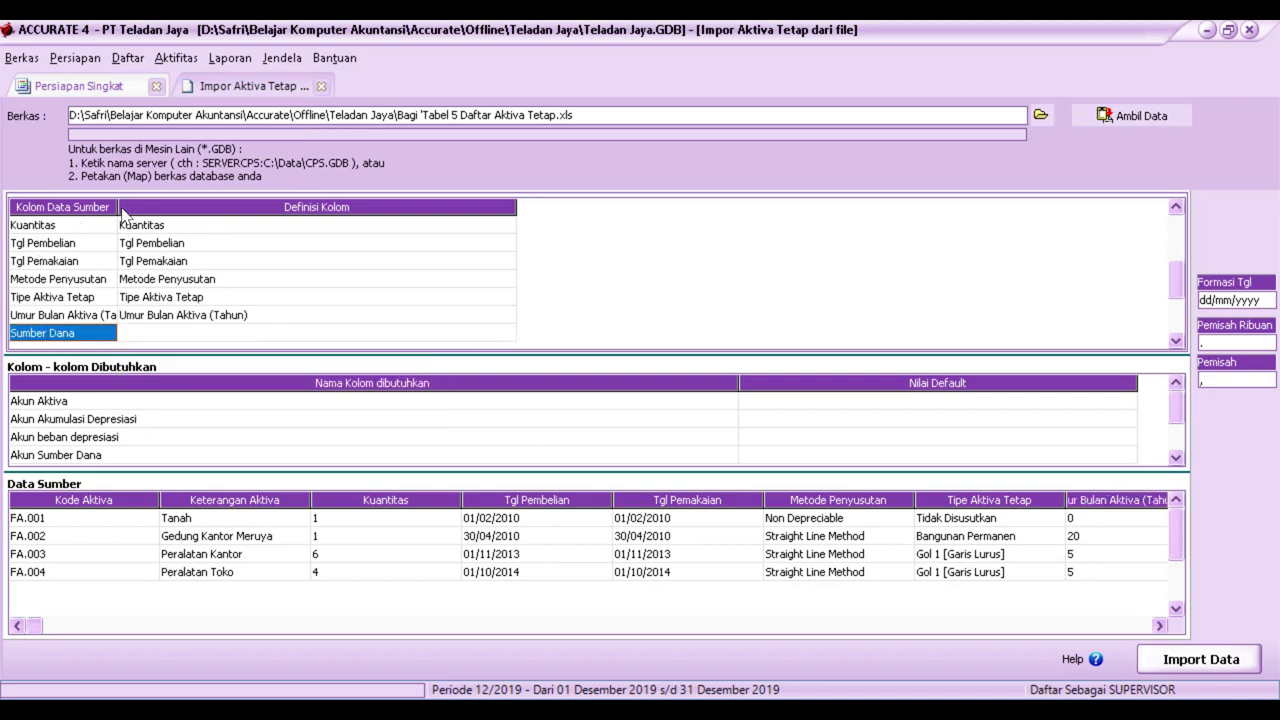
{"action": "left_click", "coordinate": [578, 333]}
{"action": "left_click", "coordinate": [268, 431]}
- Map the Tidak Berwujud column with the intangible flag set to Salah
{"action": "left_click", "coordinate": [545, 333]}
{"action": "left_click", "coordinate": [578, 333]}
{"action": "scroll", "coordinate": [556, 420], "scroll_direction": "down", "scroll_amount": 1}
{"action": "left_click", "coordinate": [556, 432]}
{"action": "left_click", "coordinate": [300, 75]}
{"action": "left_click", "coordinate": [400, 76]}
{"action": "left_click", "coordinate": [300, 90]}
{"action": "left_click", "coordinate": [190, 203]}
- Map the Aktiva Tetap Pajak column and choose its tax asset value
{"action": "left_click", "coordinate": [545, 336]}
{"action": "left_click", "coordinate": [576, 333]}
{"action": "key", "text": "Down"}
{"action": "key", "text": "Down"}
{"action": "key", "text": "Down"}
{"action": "key", "text": "Down"}
{"action": "key", "text": "Down"}
{"action": "key", "text": "Down"}
{"action": "key", "text": "Down"}
{"action": "key", "text": "Return"}
{"action": "left_click", "coordinate": [300, 75]}
{"action": "left_click", "coordinate": [400, 76]}
{"action": "left_click", "coordinate": [320, 104]}
{"action": "left_click", "coordinate": [180, 203]}
- Map Akun Sumber Dana so 3103 points to 3999 Opening Balance Equity
{"action": "left_click", "coordinate": [576, 333]}
{"action": "left_click", "coordinate": [576, 333]}
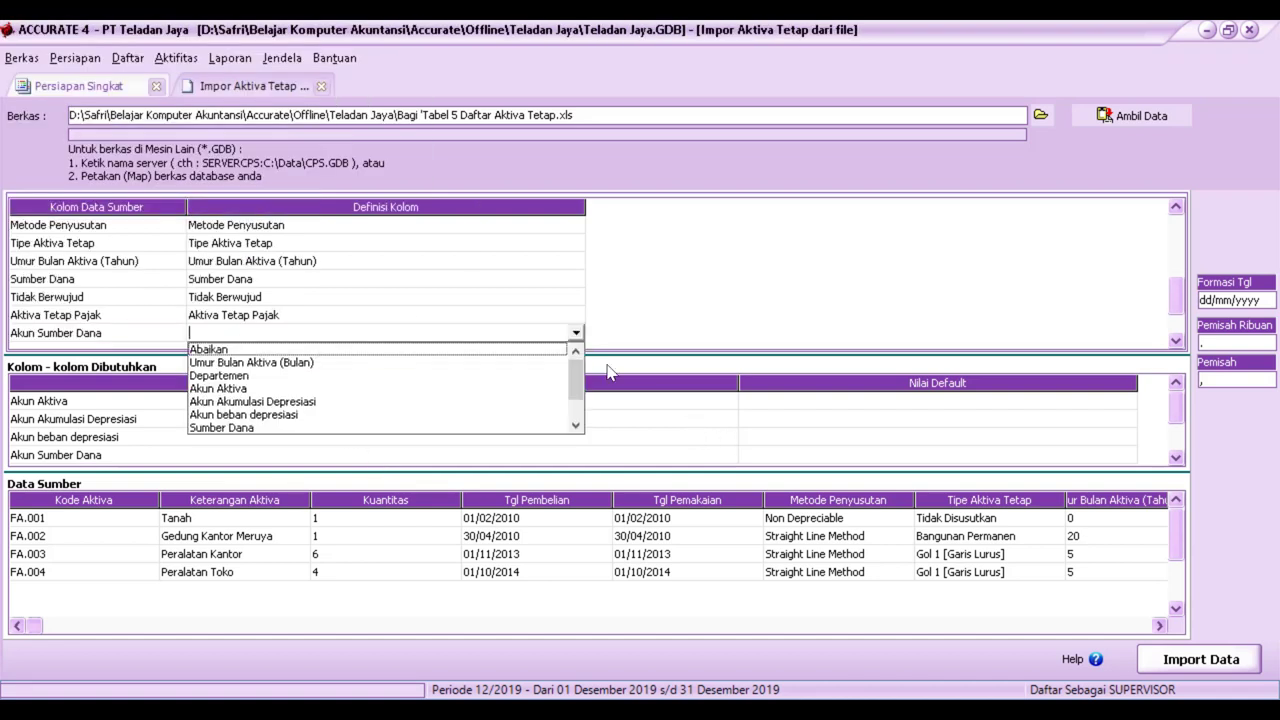
{"action": "left_click", "coordinate": [575, 427]}
{"action": "left_click", "coordinate": [235, 414]}
{"action": "left_click", "coordinate": [300, 75]}
{"action": "left_click", "coordinate": [398, 75]}
{"action": "left_click", "coordinate": [280, 117]}
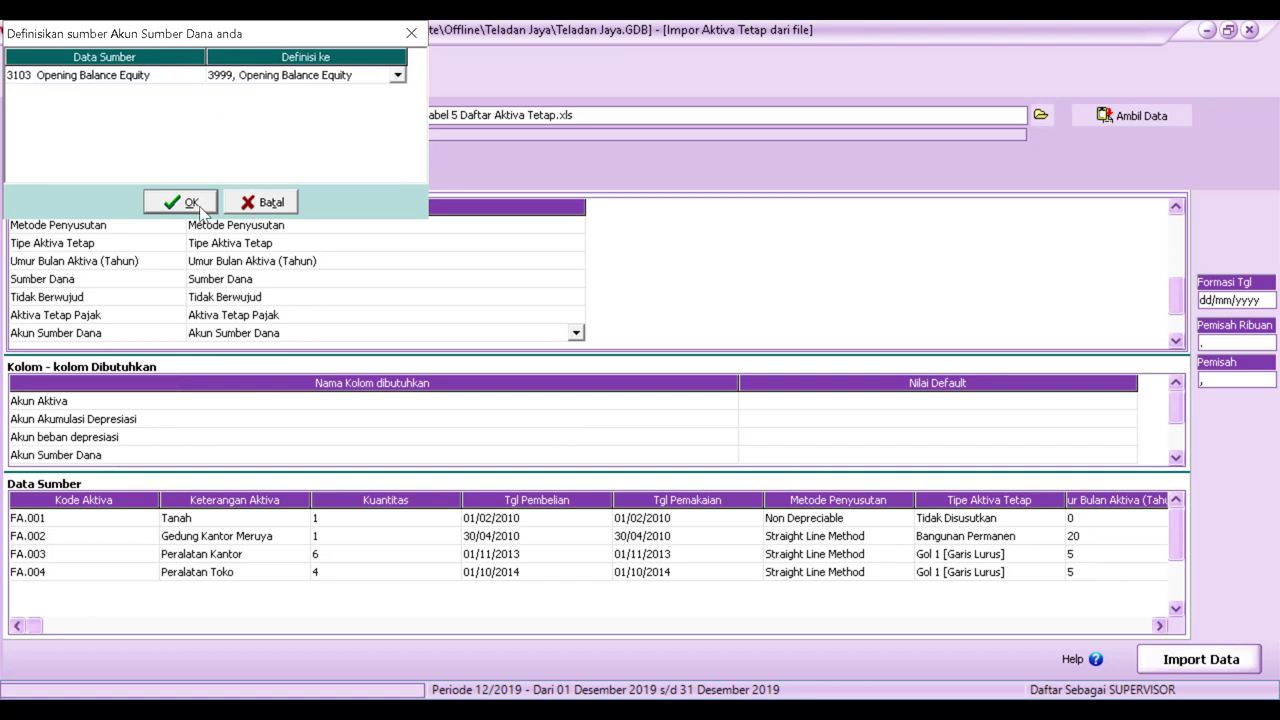
{"action": "left_click", "coordinate": [180, 203]}
- Map asset accounts to 1601 Tanah, 1602 Gedung and 1603 Peralatan
{"action": "left_click", "coordinate": [566, 333]}
{"action": "left_click", "coordinate": [566, 335]}
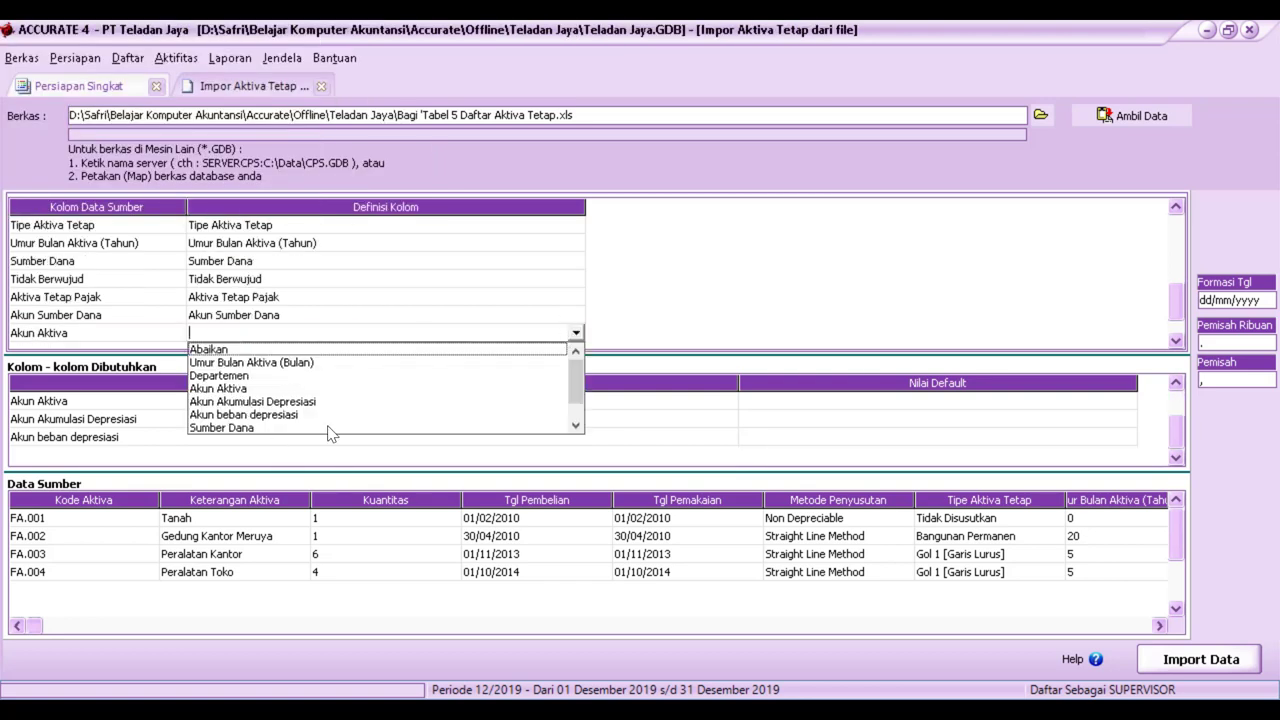
{"action": "left_click", "coordinate": [230, 388]}
{"action": "left_click", "coordinate": [376, 77]}
{"action": "left_click", "coordinate": [340, 91]}
{"action": "left_click", "coordinate": [398, 93]}
{"action": "left_click", "coordinate": [300, 117]}
{"action": "left_click", "coordinate": [398, 111]}
{"action": "left_click", "coordinate": [300, 150]}
{"action": "left_click", "coordinate": [180, 202]}
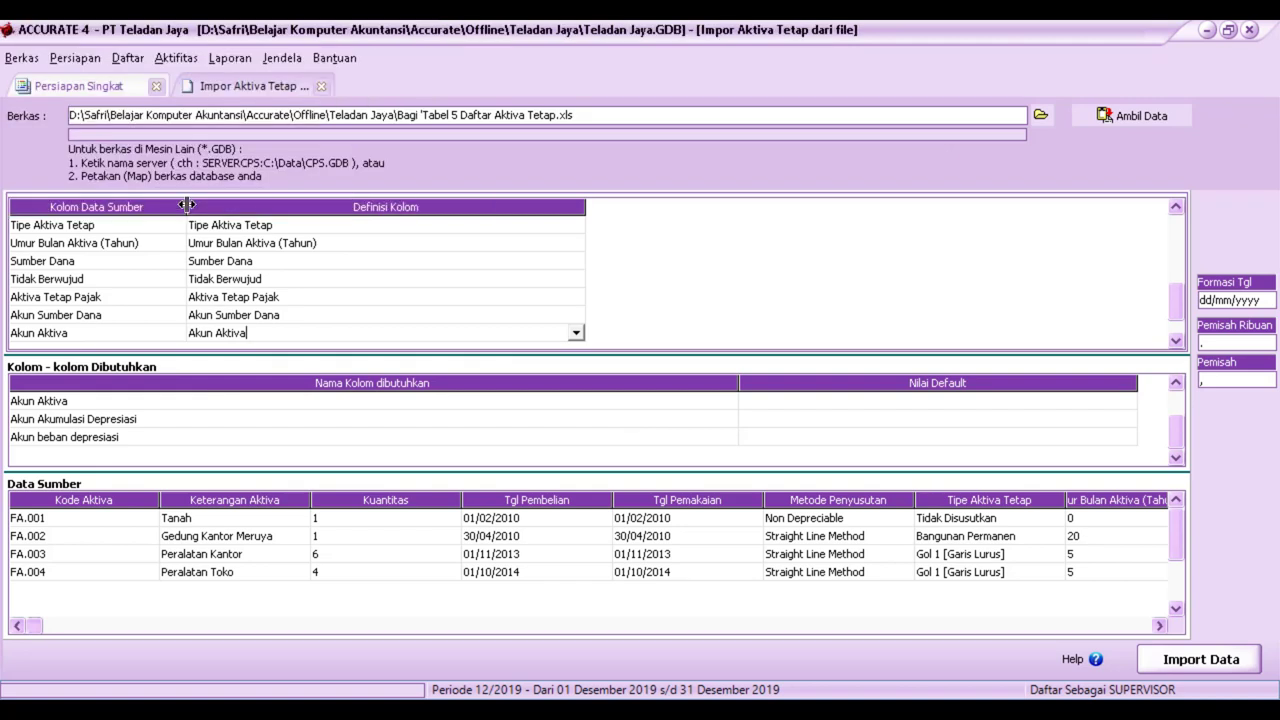
- Map depreciation expense accounts 6201 Beban Penyust Gedung and 6202 Beban Penyust Peralatan
{"action": "left_click", "coordinate": [533, 338]}
{"action": "left_click", "coordinate": [576, 332]}
{"action": "left_click", "coordinate": [285, 401]}
{"action": "left_click", "coordinate": [380, 75]}
{"action": "scroll", "coordinate": [383, 150], "scroll_direction": "down", "scroll_amount": 2}
{"action": "left_click", "coordinate": [368, 127]}
{"action": "left_click", "coordinate": [380, 93]}
{"action": "scroll", "coordinate": [300, 140], "scroll_direction": "down", "scroll_amount": 2}
{"action": "left_click", "coordinate": [290, 166]}
{"action": "left_click", "coordinate": [180, 202]}
- Map accumulated depreciation accounts 1701 Akum Penyust Gedung and 1702 Akum Penyust Peralatan
{"action": "left_click", "coordinate": [542, 333]}
{"action": "left_click", "coordinate": [576, 332]}
{"action": "left_click", "coordinate": [290, 386]}
{"action": "left_click", "coordinate": [380, 75]}
{"action": "left_click", "coordinate": [290, 91]}
{"action": "left_click", "coordinate": [397, 93]}
{"action": "left_click", "coordinate": [290, 122]}
{"action": "left_click", "coordinate": [180, 202]}
- Import the four fixed assets FA.001–FA.004 and continue to the trial balance step
{"action": "left_click", "coordinate": [1200, 659]}
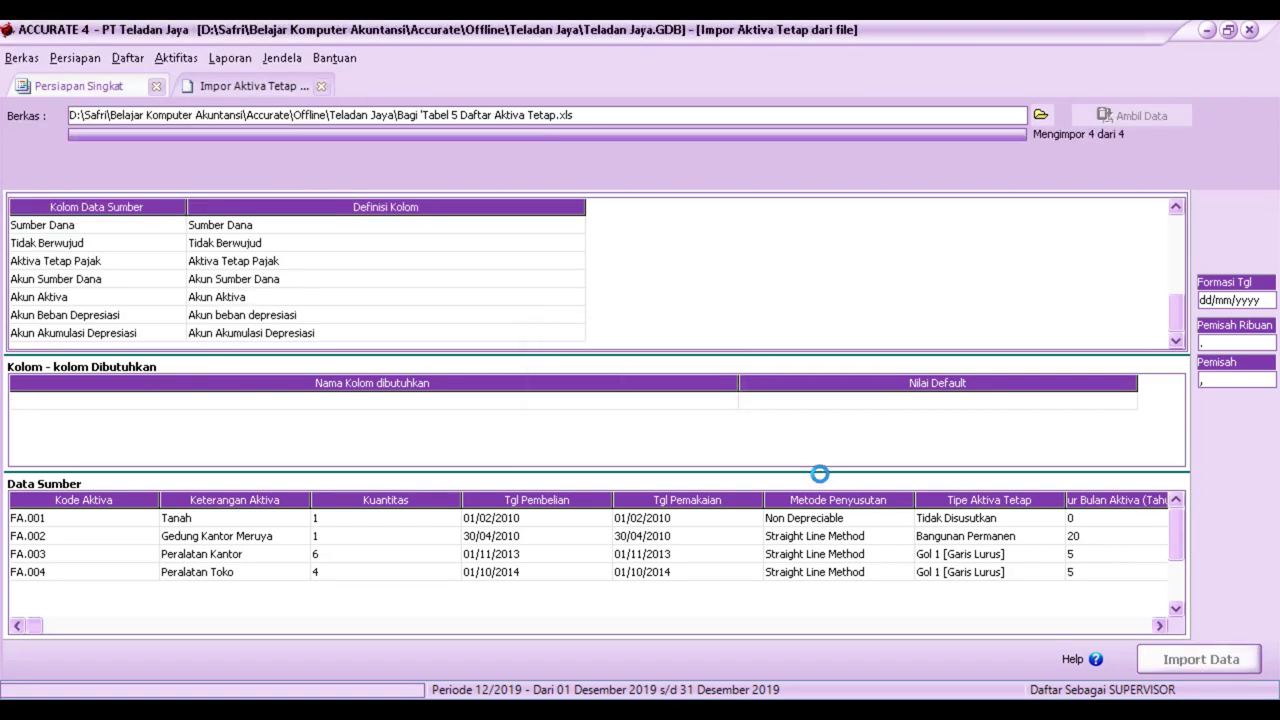
{"action": "left_click", "coordinate": [640, 425]}
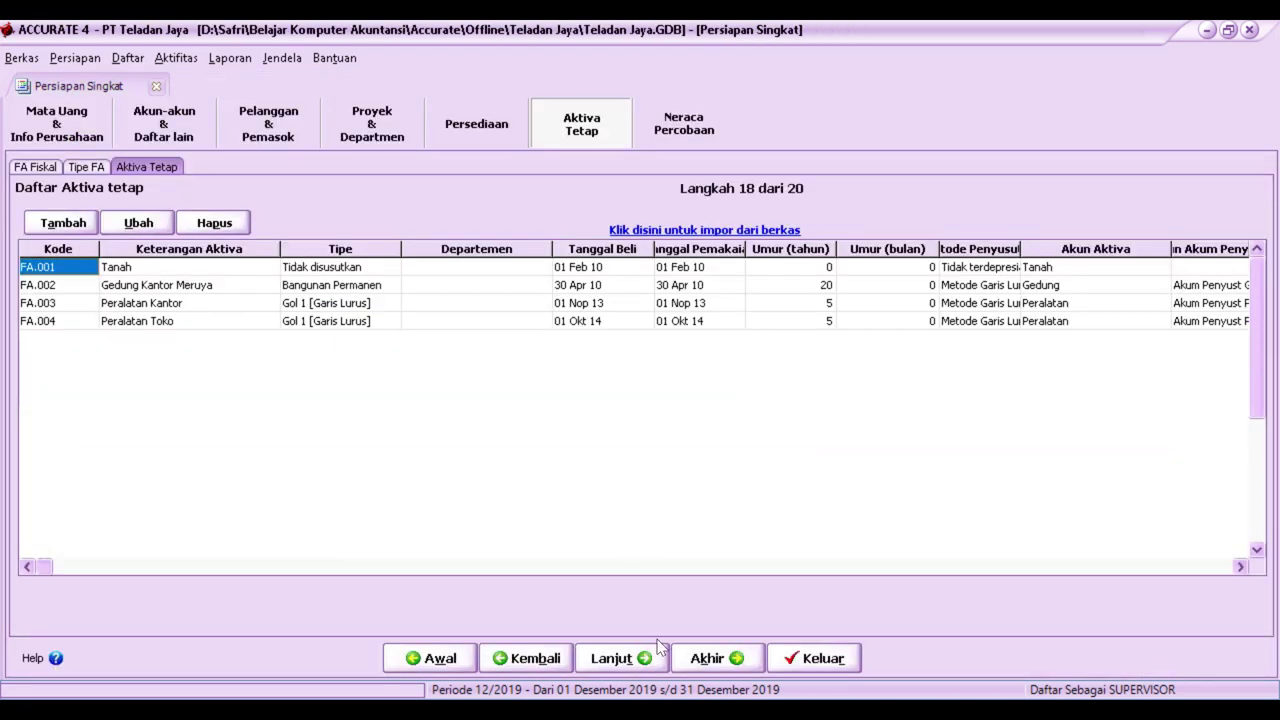
{"action": "left_click", "coordinate": [648, 658]}
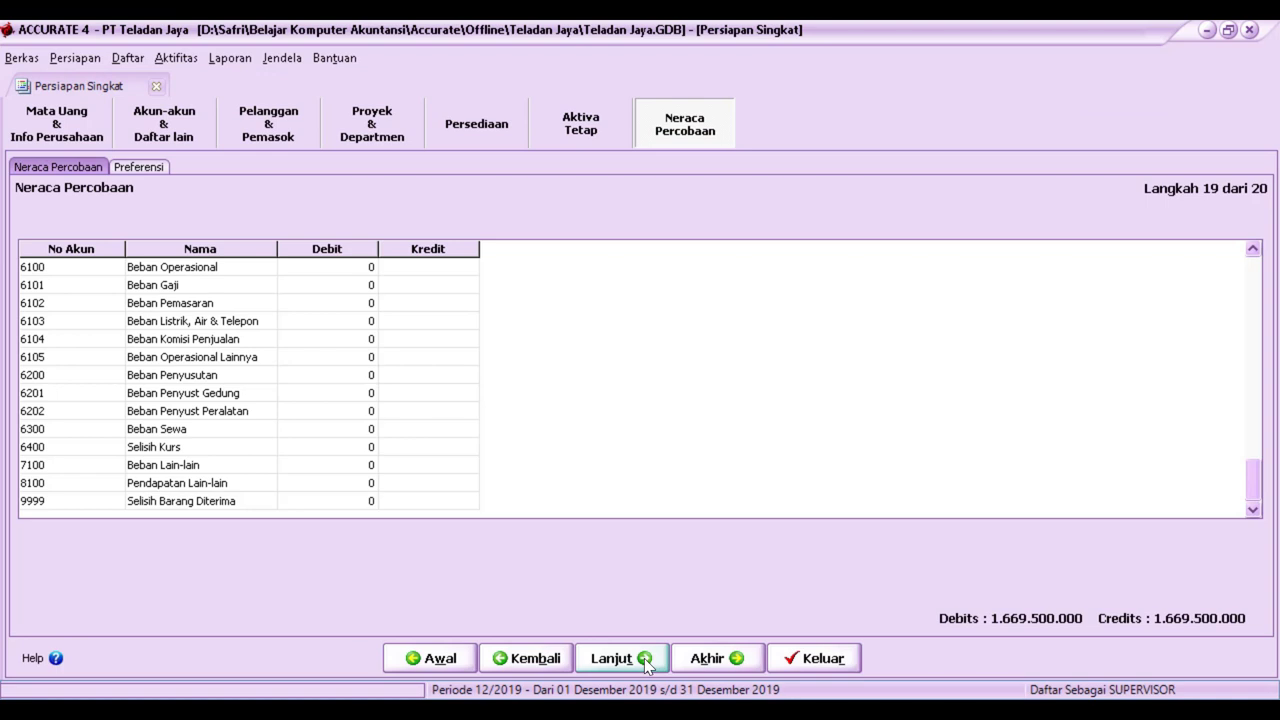
- Step past the balanced 1.669.500.000 trial balance and Preferensi pages to close Persiapan Singkat
{"action": "left_click", "coordinate": [645, 660]}
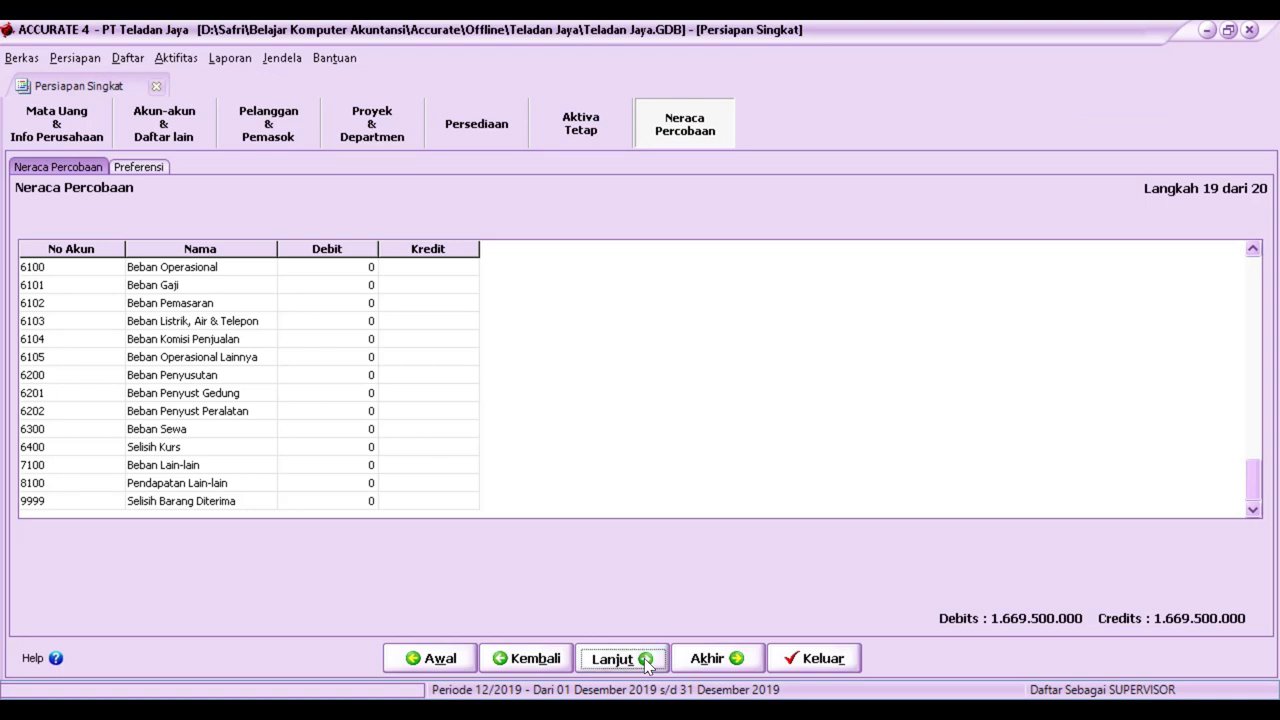
{"action": "left_click", "coordinate": [645, 660]}
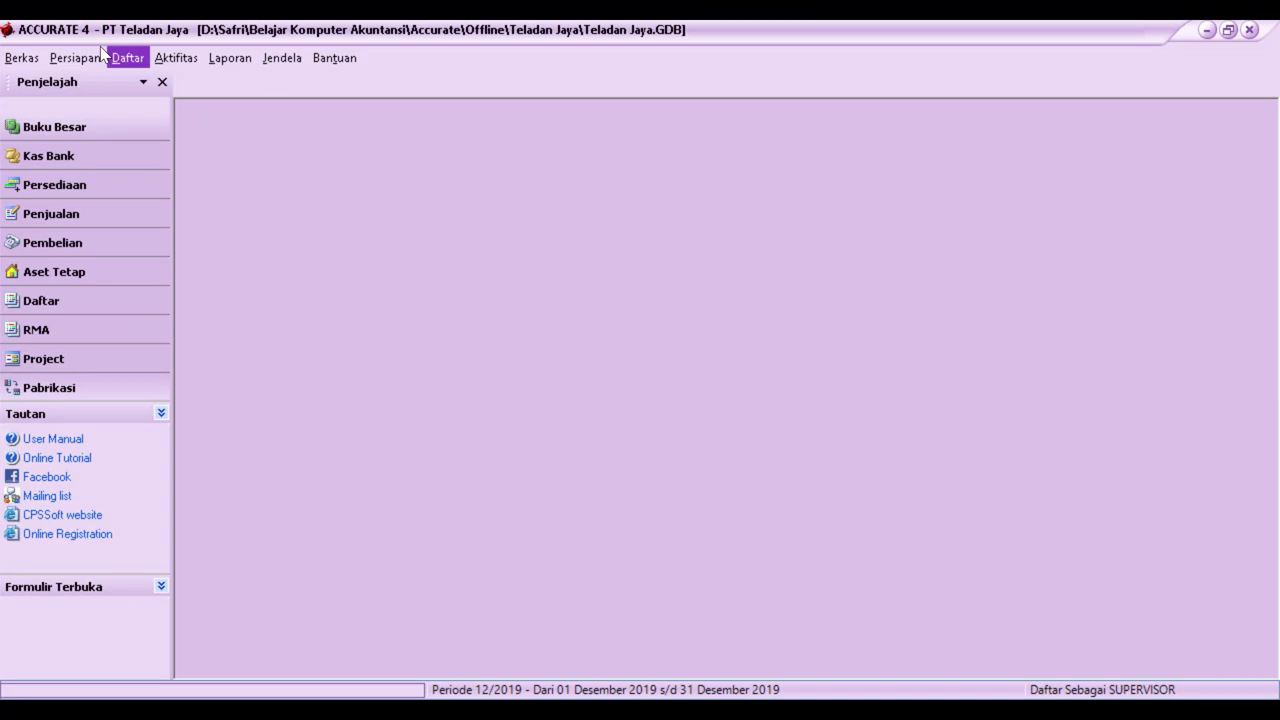
{"action": "left_click", "coordinate": [75, 57]}
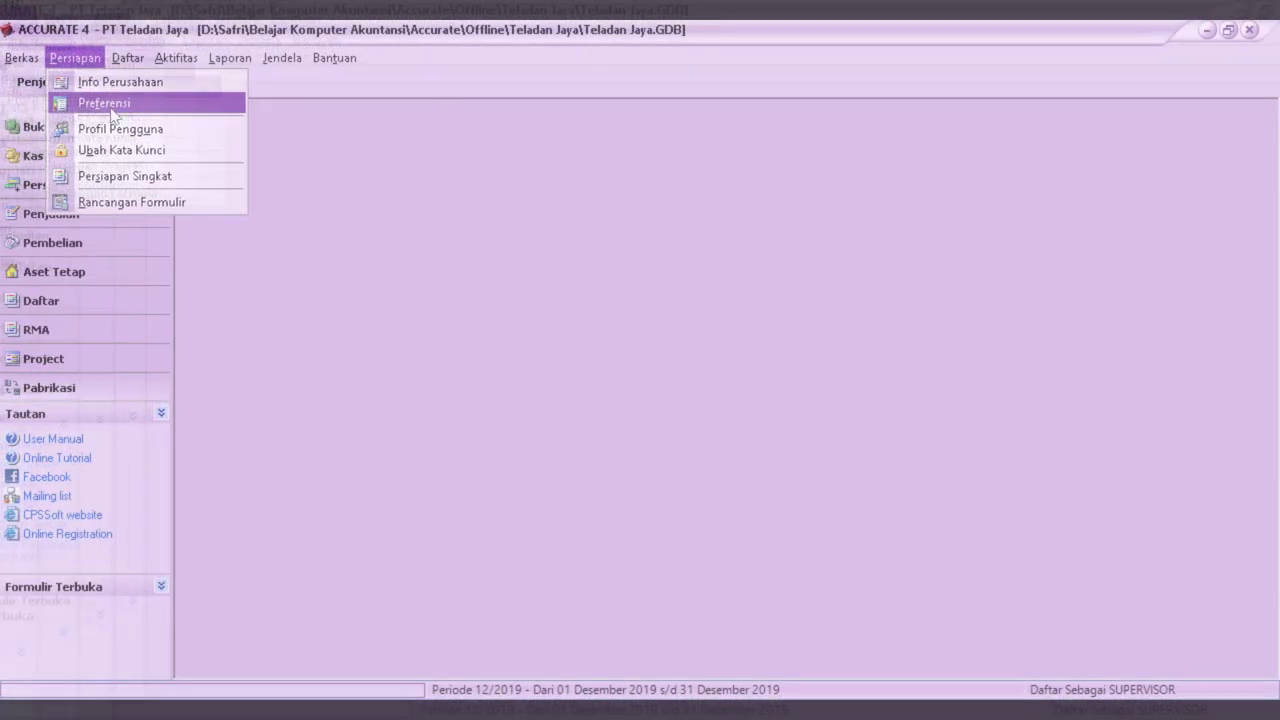
- Set Akun Selisih barang belum tertagih to 9999 Selisih Barang Diterima in purchase preferences
{"action": "left_click", "coordinate": [112, 103]}
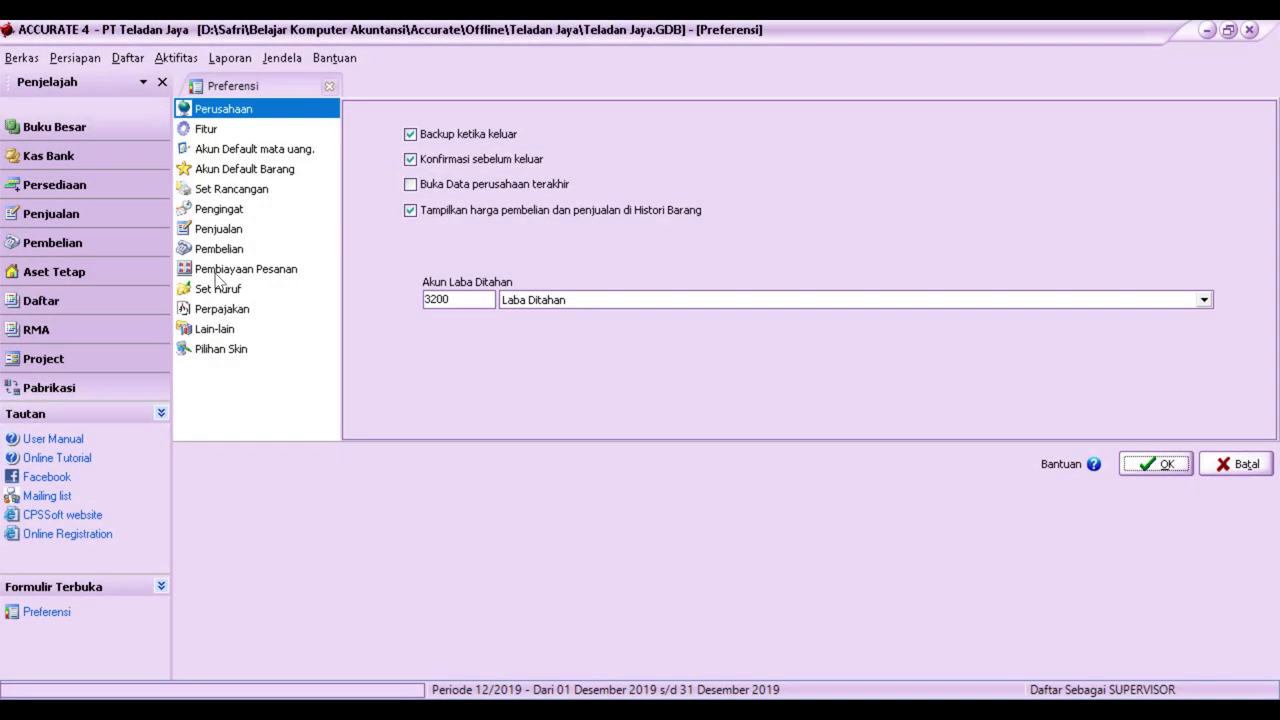
{"action": "left_click", "coordinate": [204, 131]}
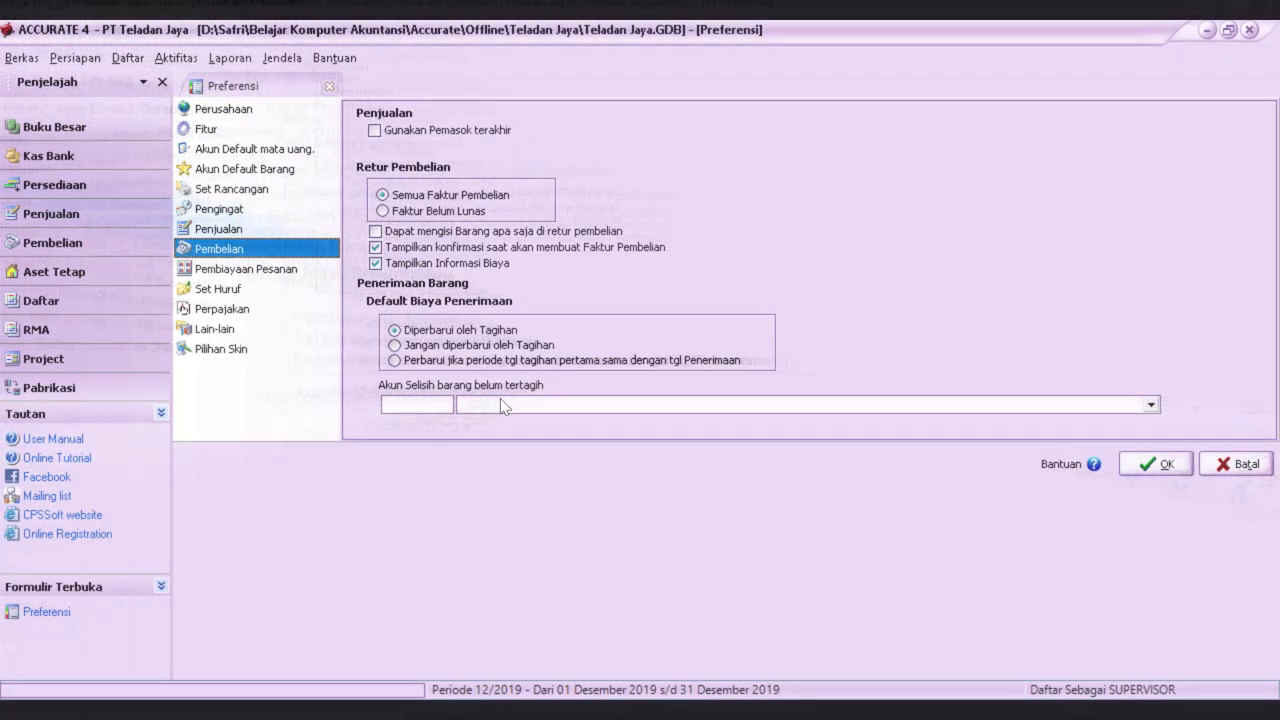
{"action": "left_click", "coordinate": [500, 404]}
{"action": "left_click", "coordinate": [1151, 510]}
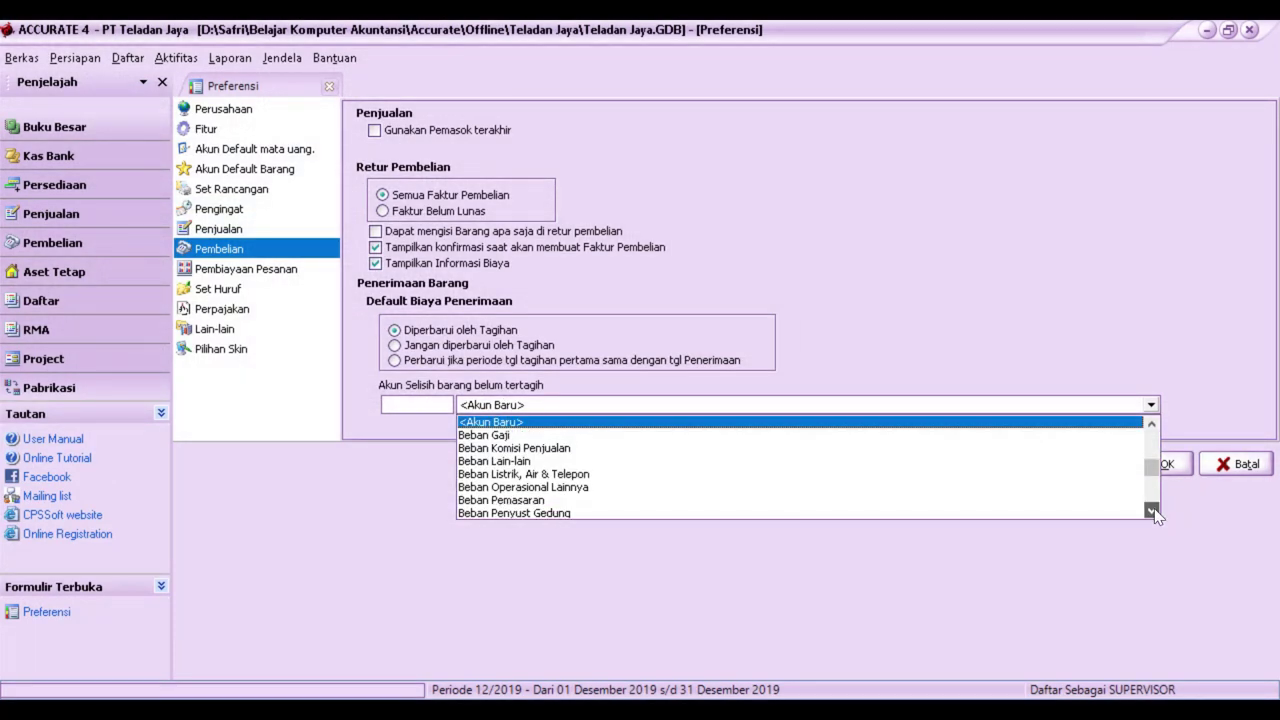
{"action": "left_click", "coordinate": [556, 500]}
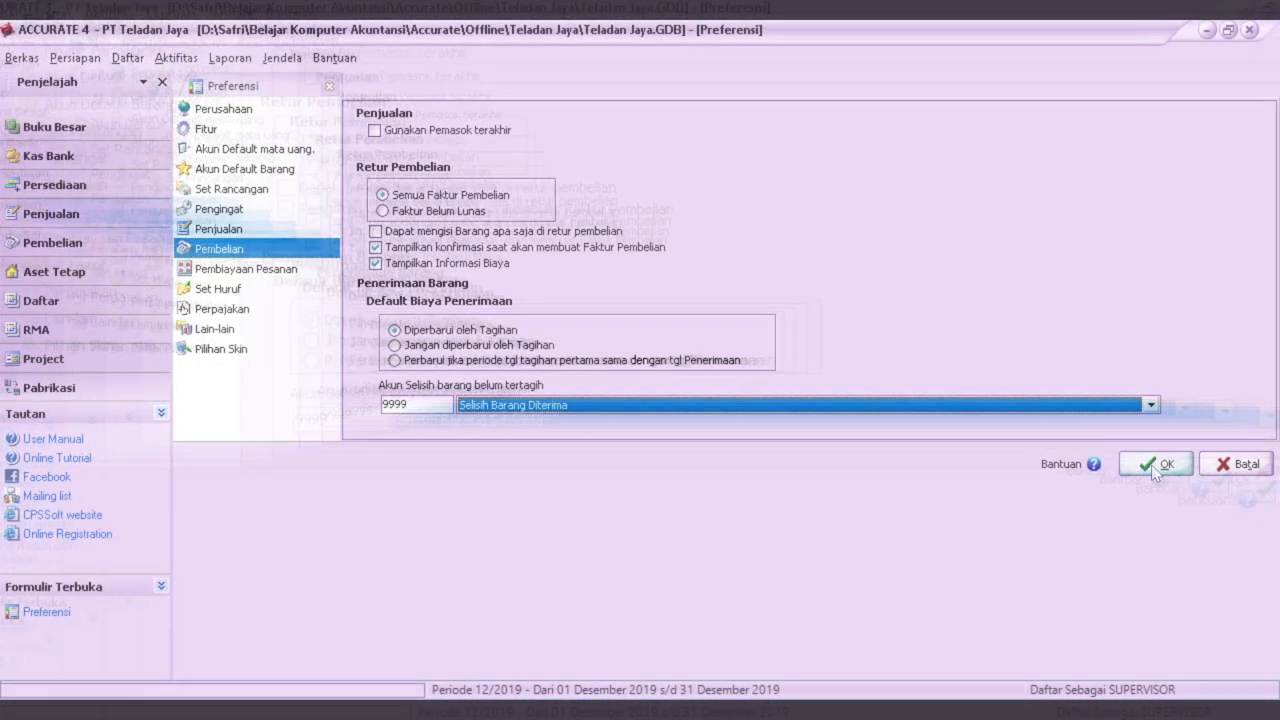
{"action": "left_click", "coordinate": [1158, 466]}
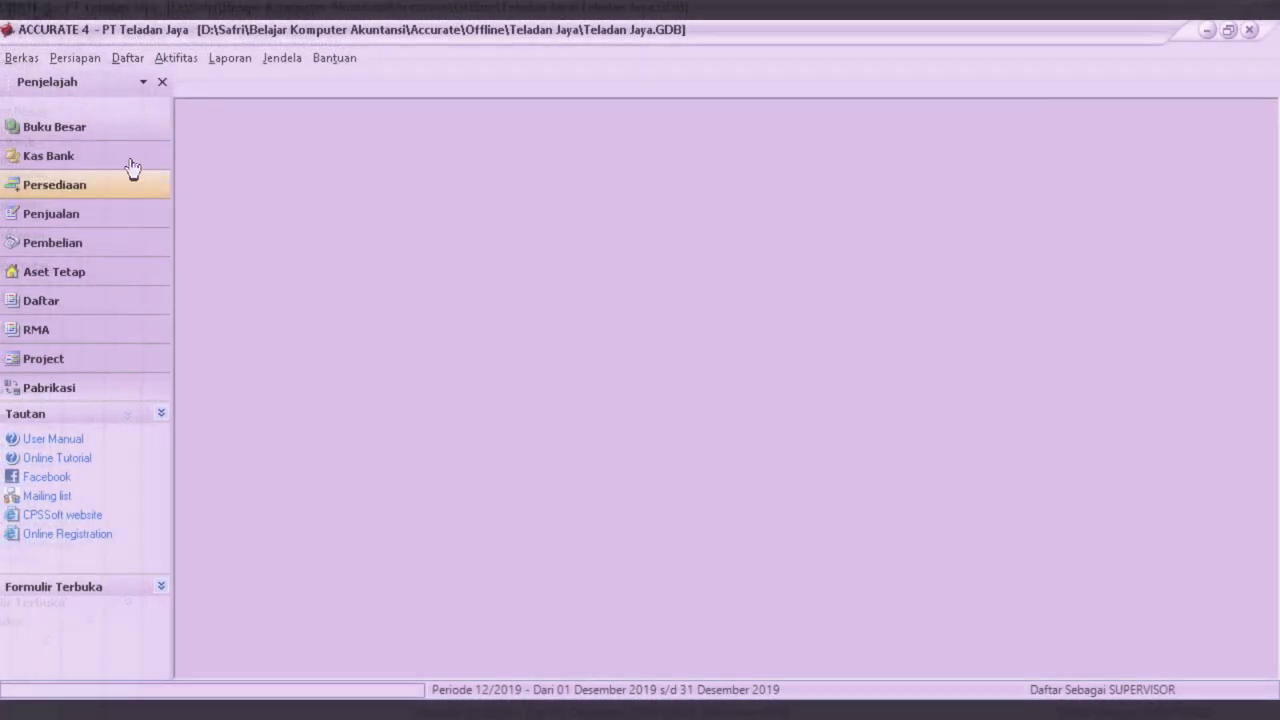
- Review Daftar Akun balances for bank, receivables, inventory, other current assets, fixed assets and accumulated depreciation
{"action": "left_click", "coordinate": [127, 57]}
{"action": "left_click", "coordinate": [153, 98]}
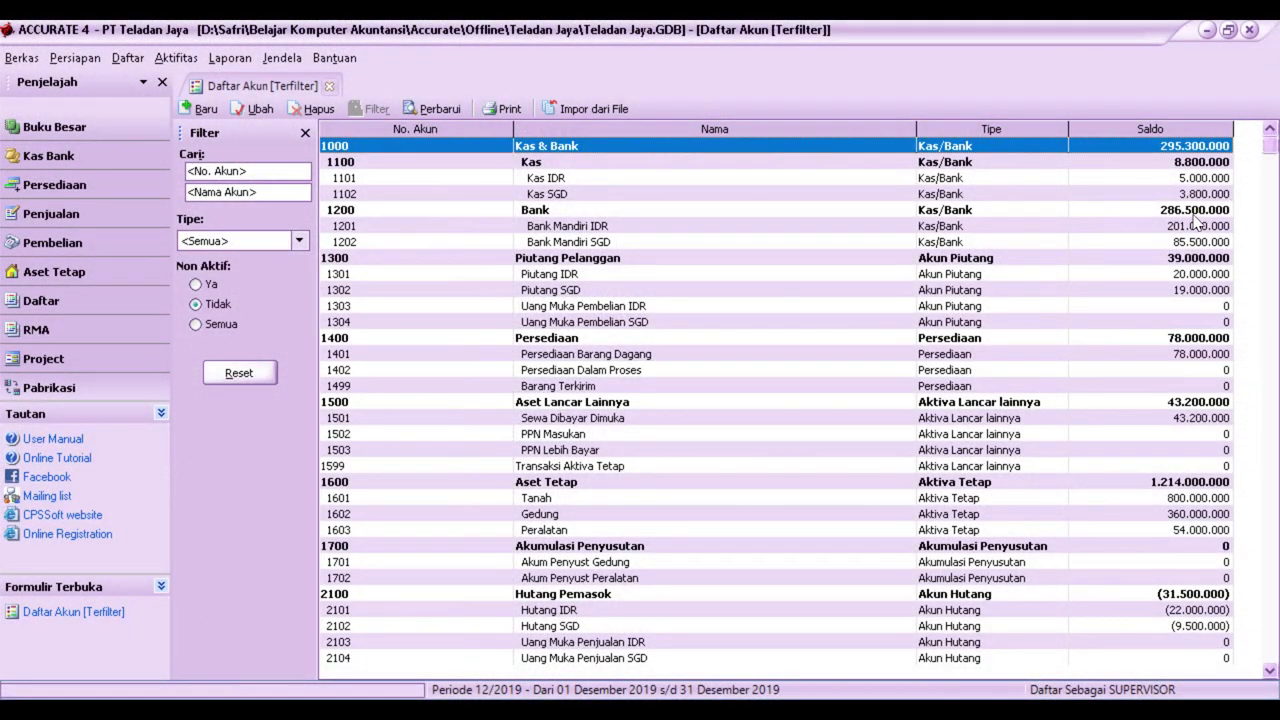
{"action": "left_click", "coordinate": [1194, 212]}
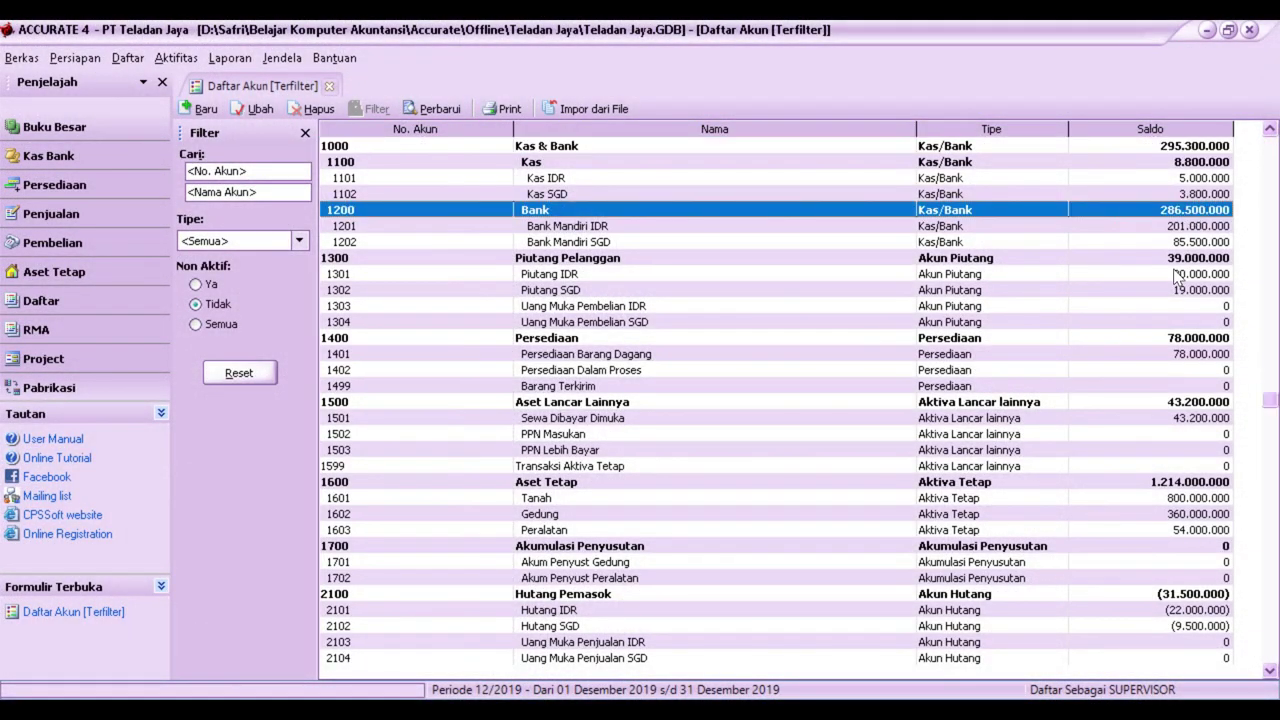
{"action": "left_click", "coordinate": [1179, 262]}
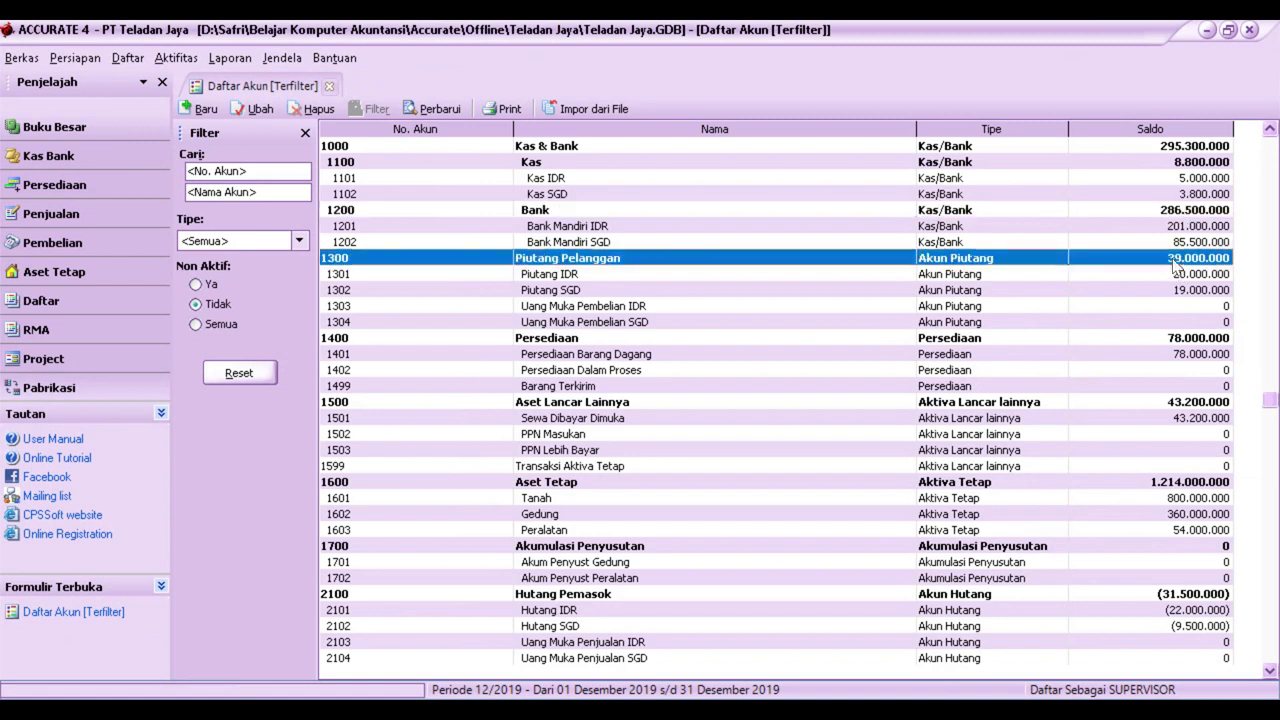
{"action": "left_click", "coordinate": [1190, 340]}
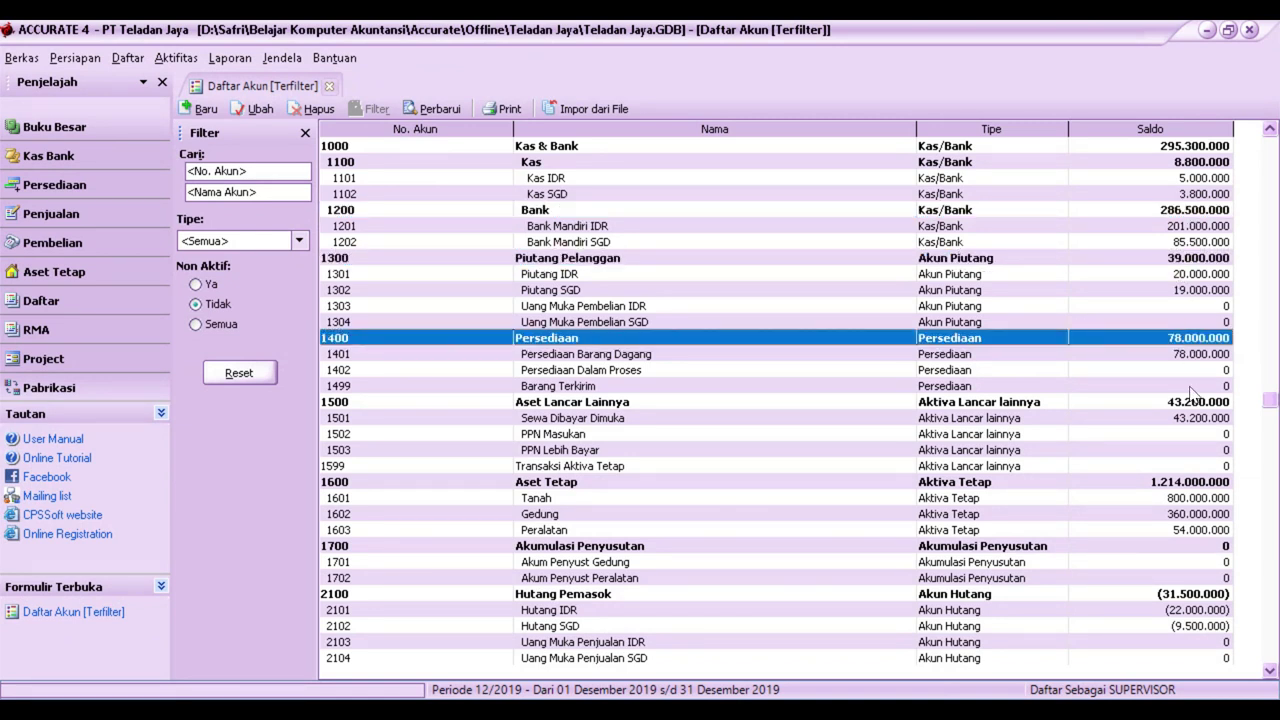
{"action": "left_click", "coordinate": [1190, 404]}
{"action": "left_click", "coordinate": [1197, 482]}
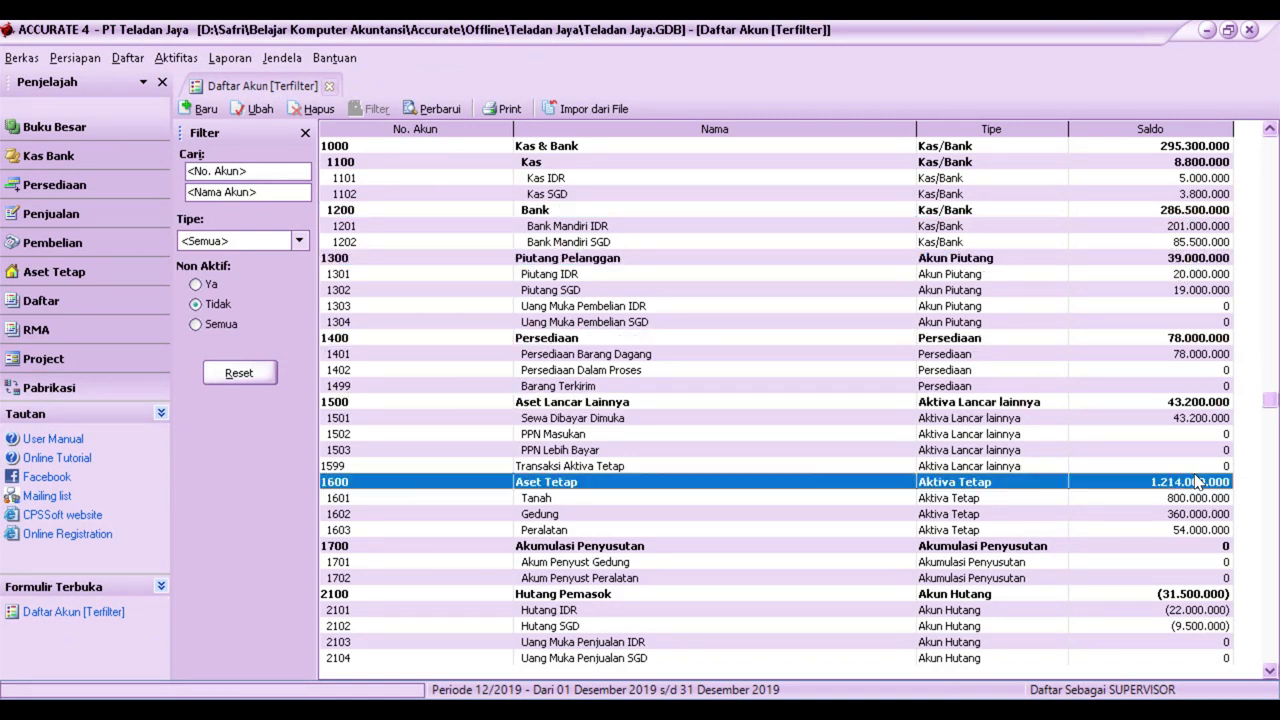
{"action": "left_click", "coordinate": [1180, 545]}
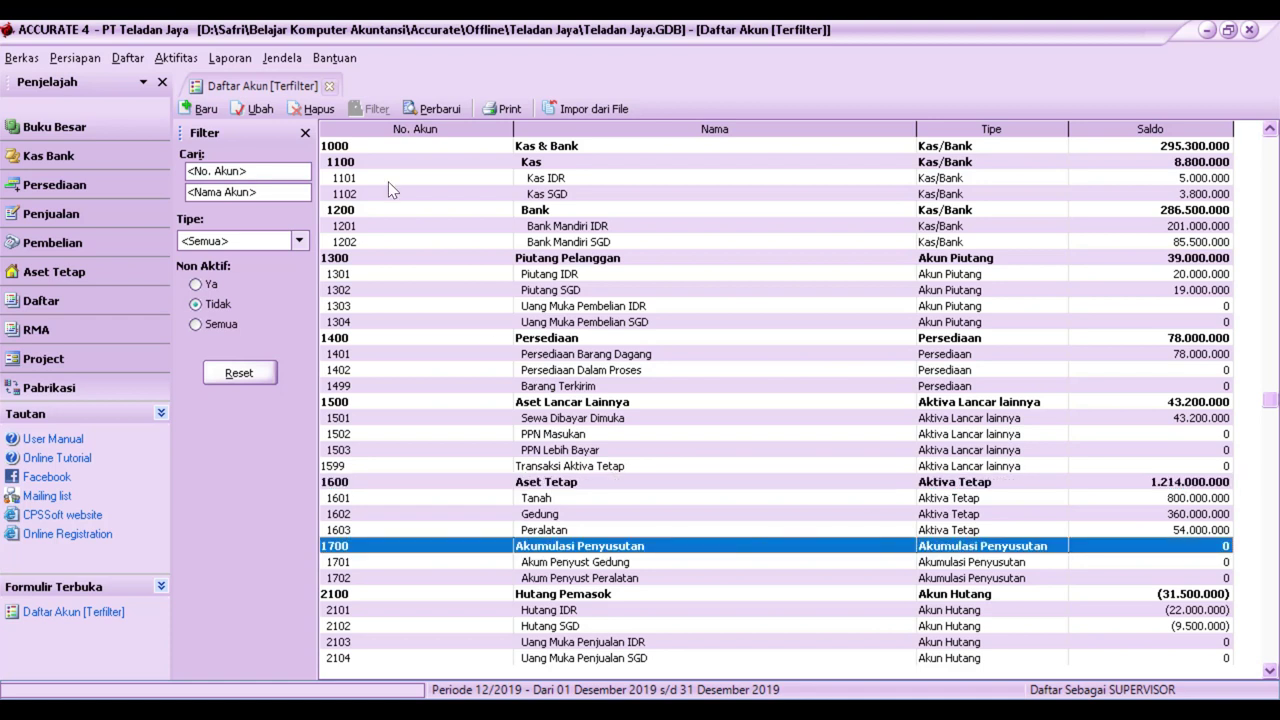
{"action": "left_click", "coordinate": [176, 58]}
{"action": "mouse_move", "coordinate": [380, 270]}
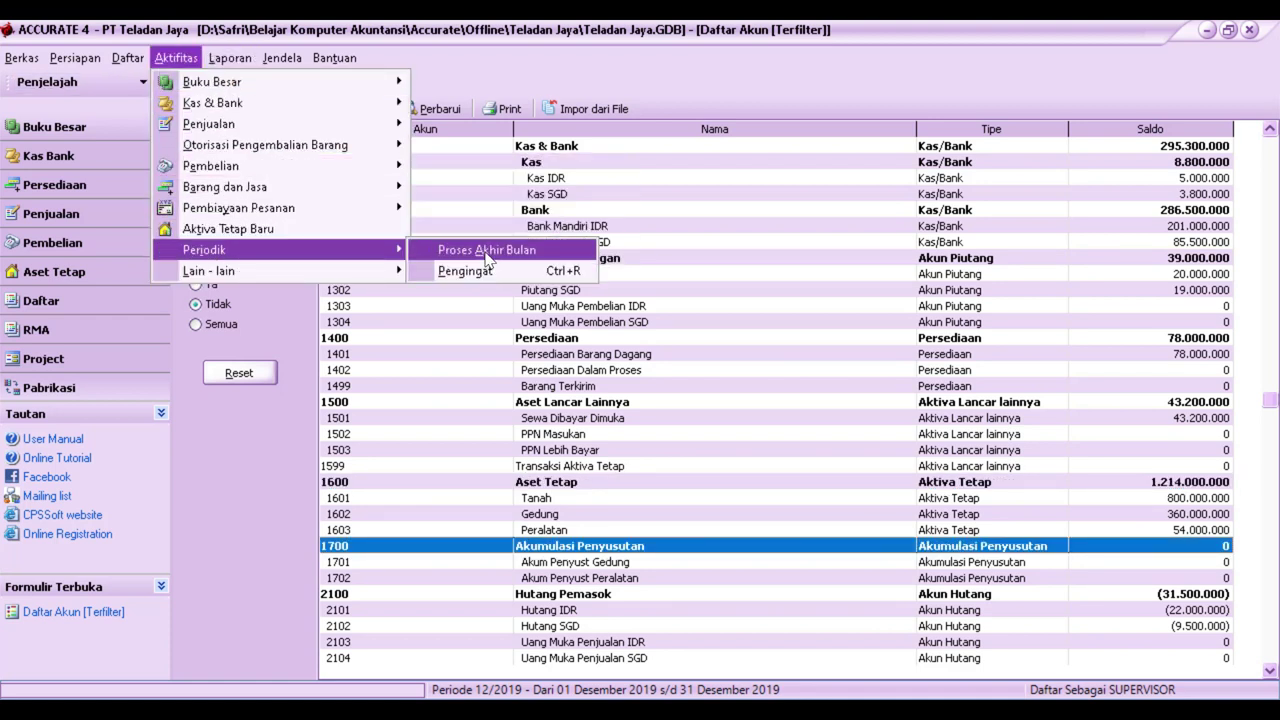
{"action": "left_click", "coordinate": [483, 248]}
{"action": "left_click", "coordinate": [774, 254]}
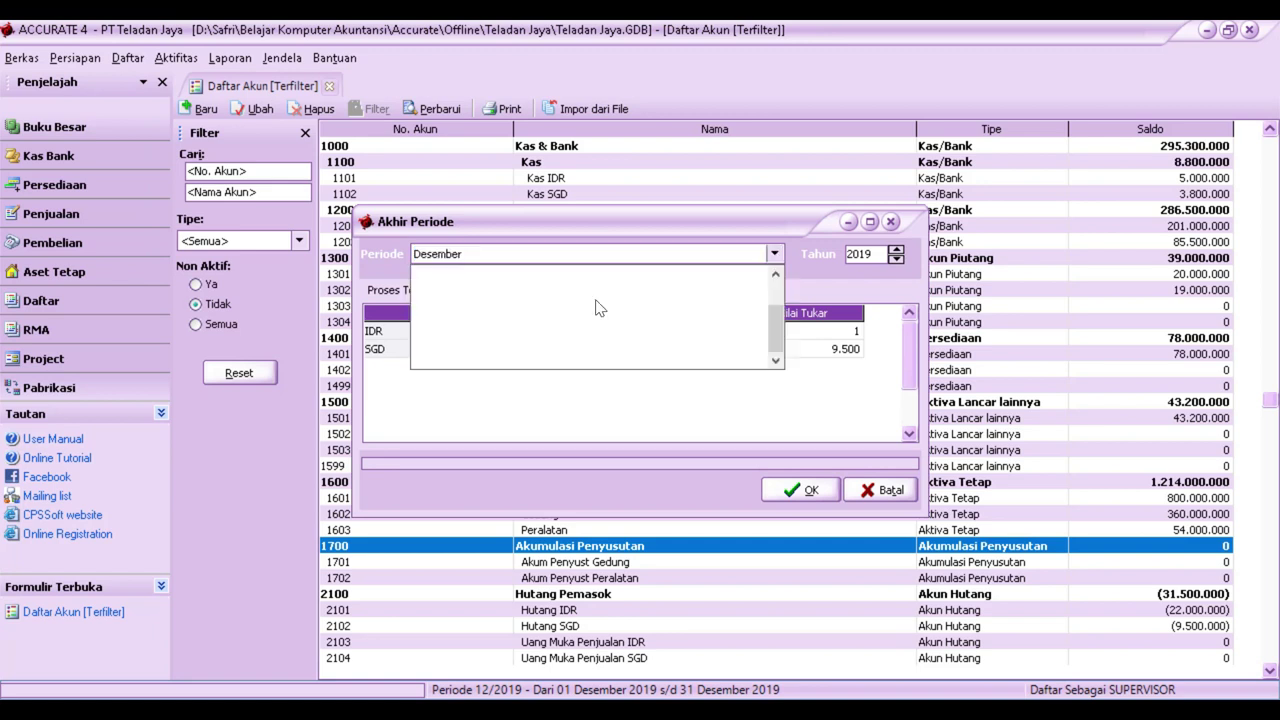
{"action": "scroll", "coordinate": [500, 310], "scroll_direction": "up", "scroll_amount": 2}
{"action": "left_click", "coordinate": [490, 297]}
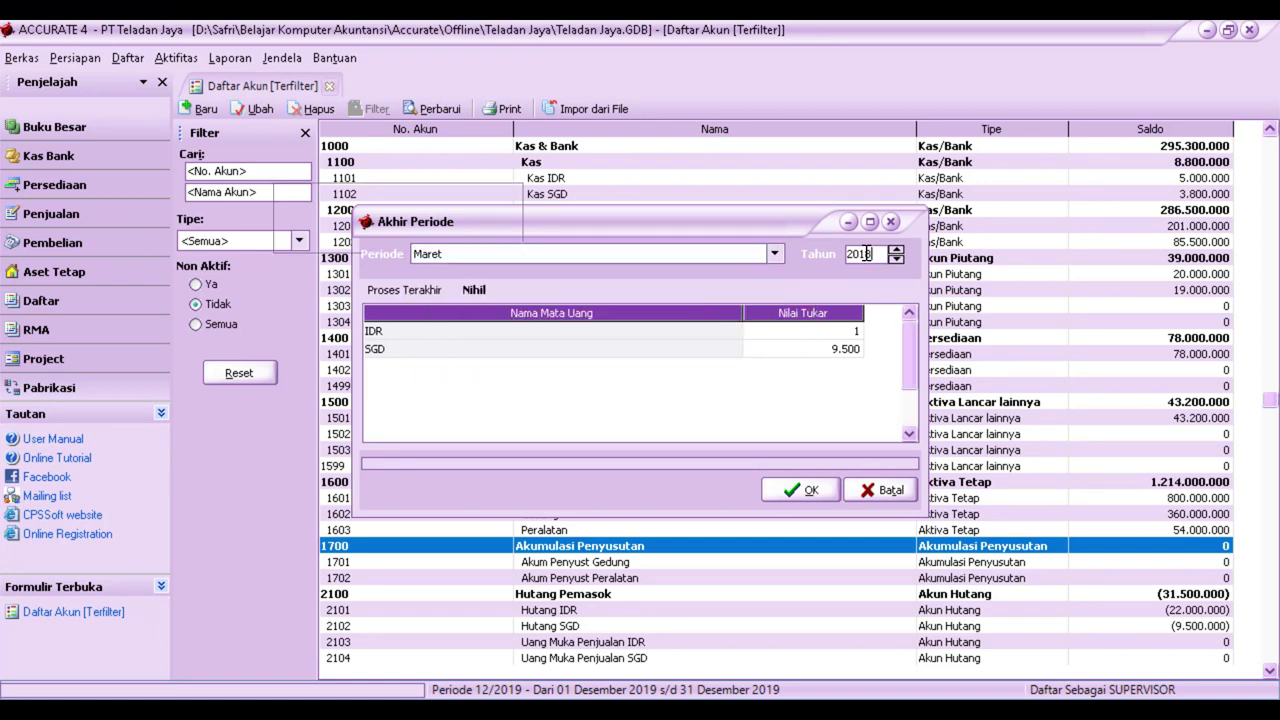
{"action": "left_click", "coordinate": [819, 352]}
{"action": "left_click", "coordinate": [803, 490]}
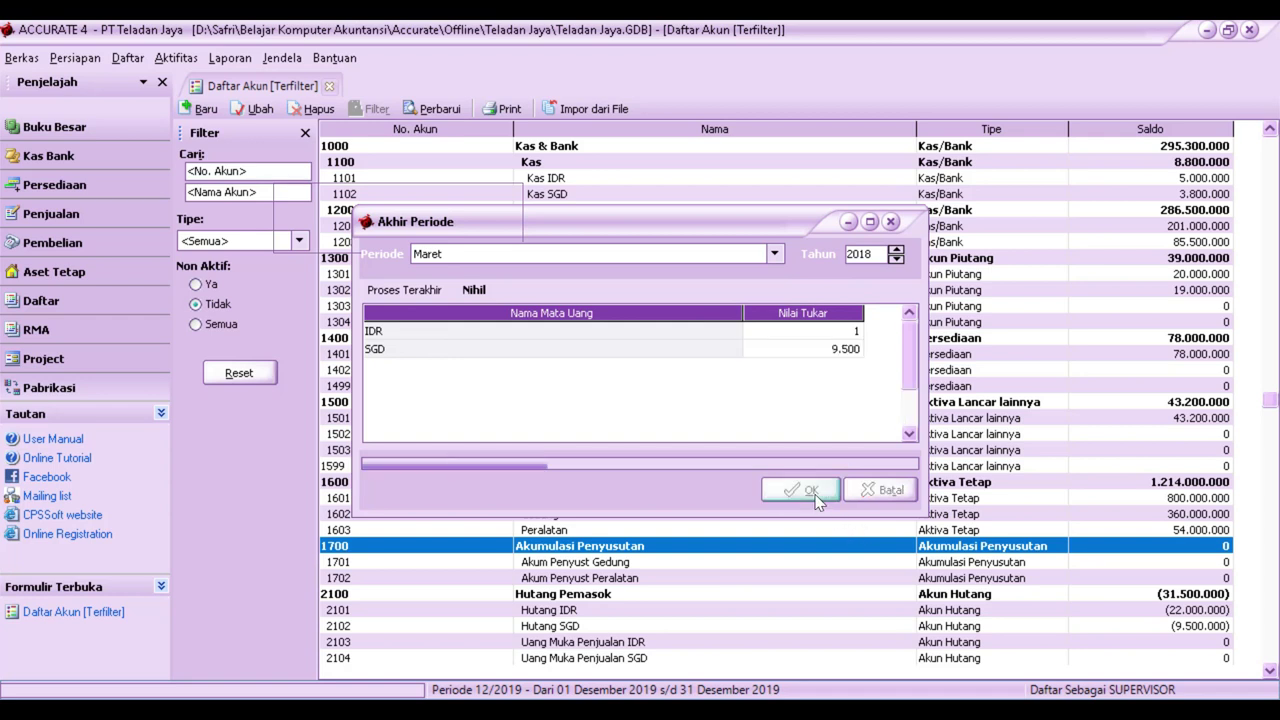
{"action": "left_click", "coordinate": [646, 427]}
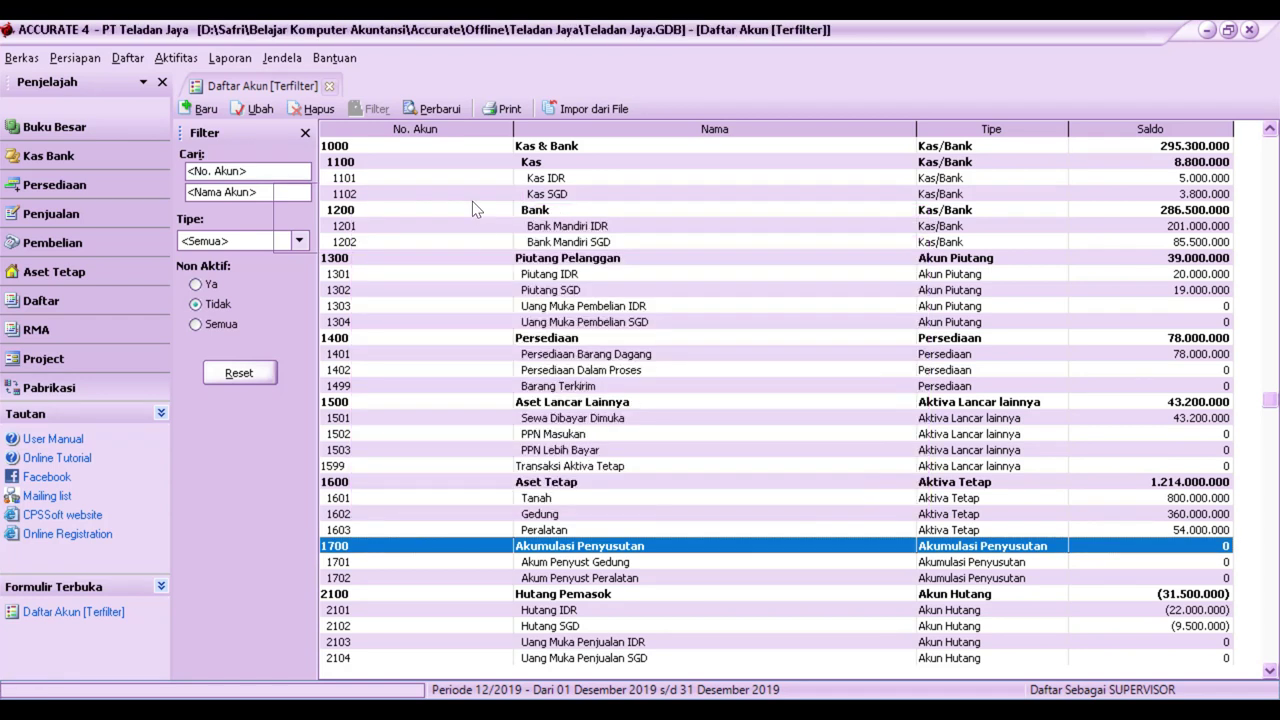
{"action": "left_click", "coordinate": [441, 110]}
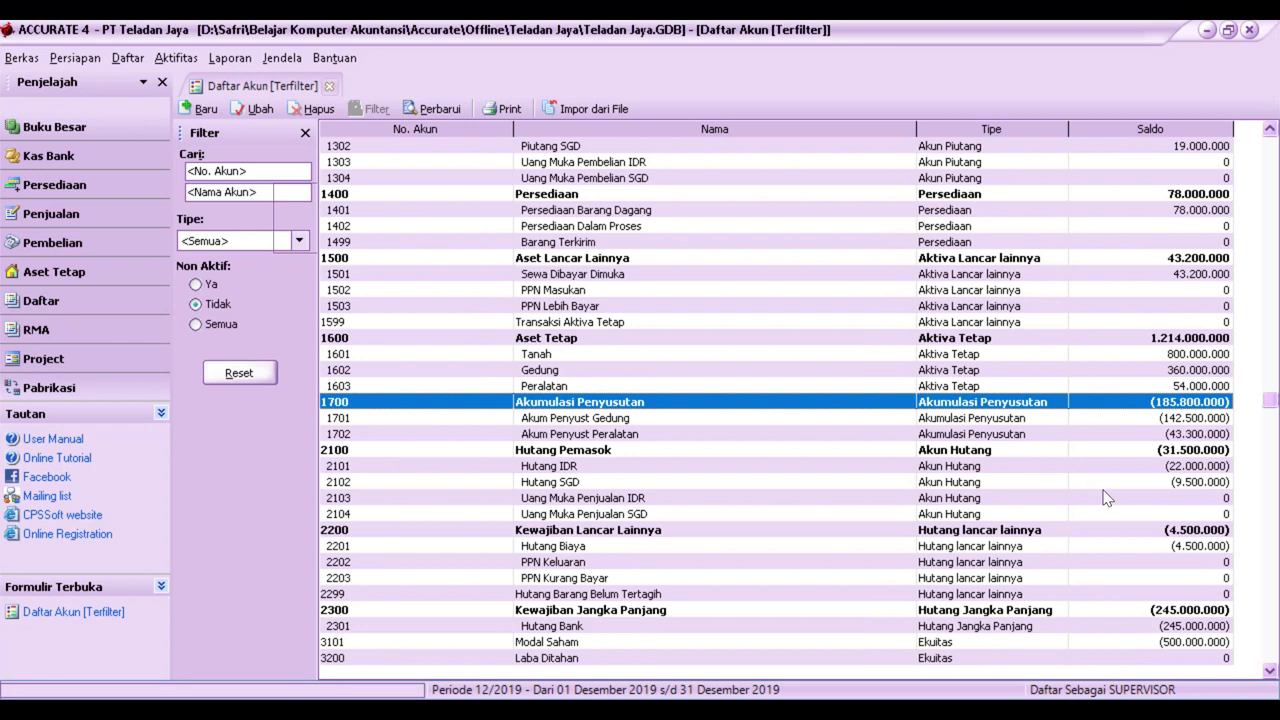
{"action": "left_click", "coordinate": [1155, 452]}
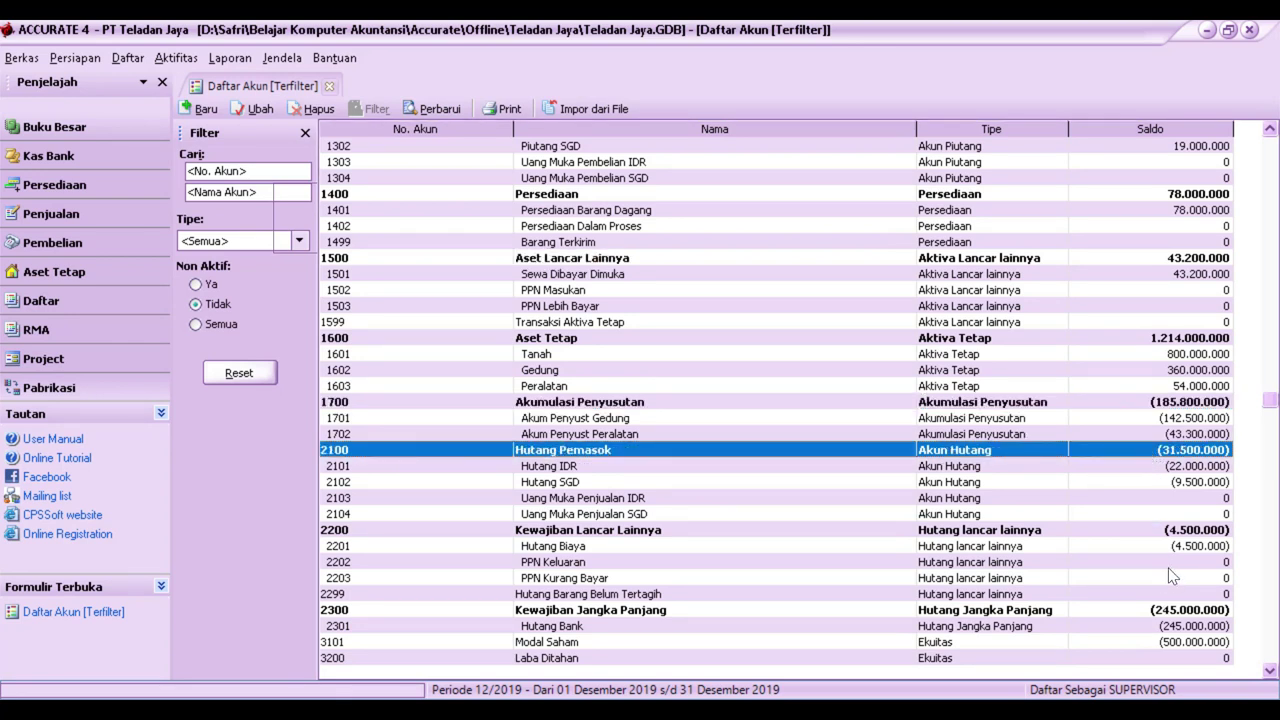
{"action": "left_click", "coordinate": [1168, 533]}
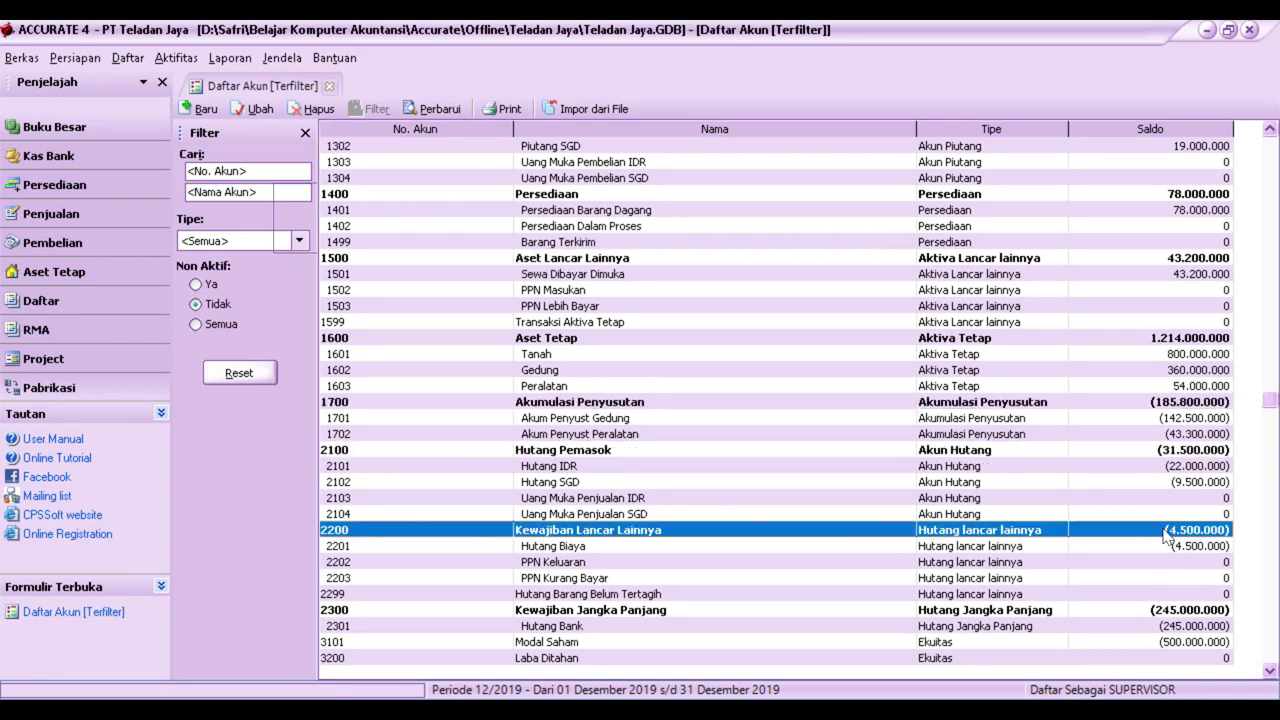
{"action": "left_click", "coordinate": [1156, 612]}
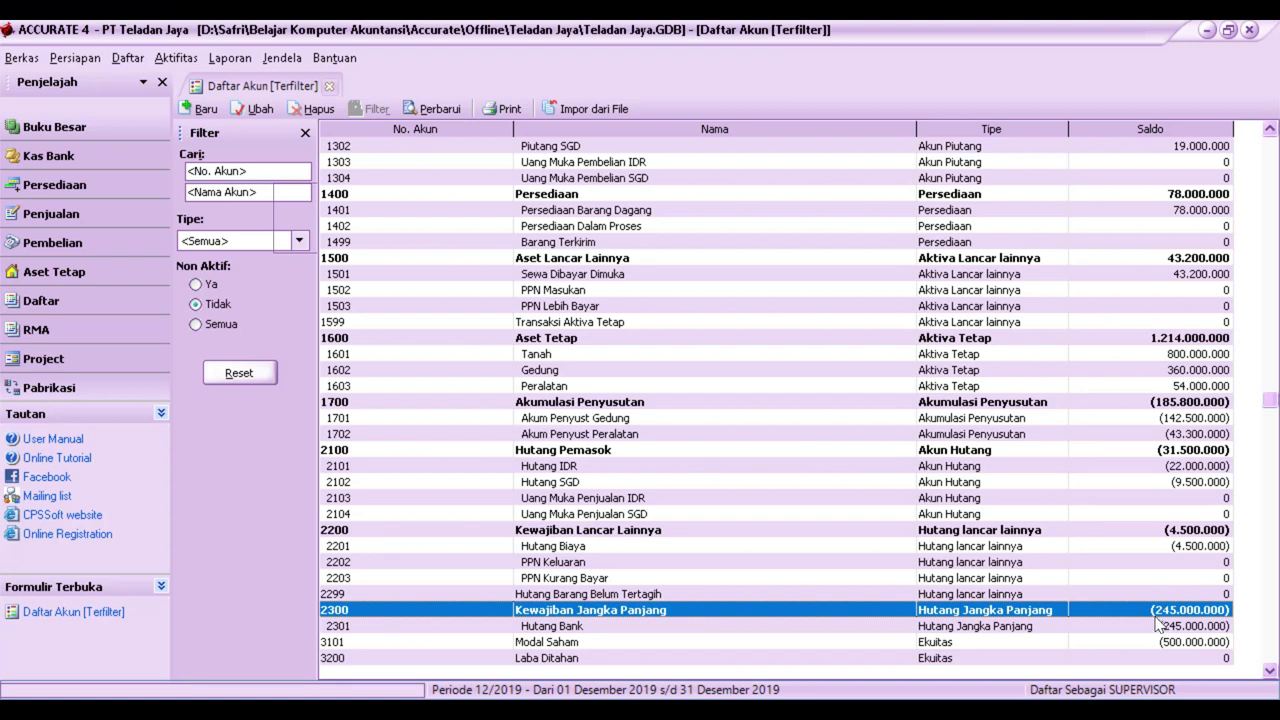
{"action": "key", "text": "Down"}
{"action": "key", "text": "Down"}
{"action": "key", "text": "Down"}
{"action": "key", "text": "Down"}
{"action": "key", "text": "Down"}
{"action": "key", "text": "Down"}
{"action": "key", "text": "Down"}
{"action": "key", "text": "Down"}
{"action": "key", "text": "Down"}
{"action": "key", "text": "Down"}
{"action": "key", "text": "Down"}
{"action": "key", "text": "Down"}
{"action": "key", "text": "Down"}
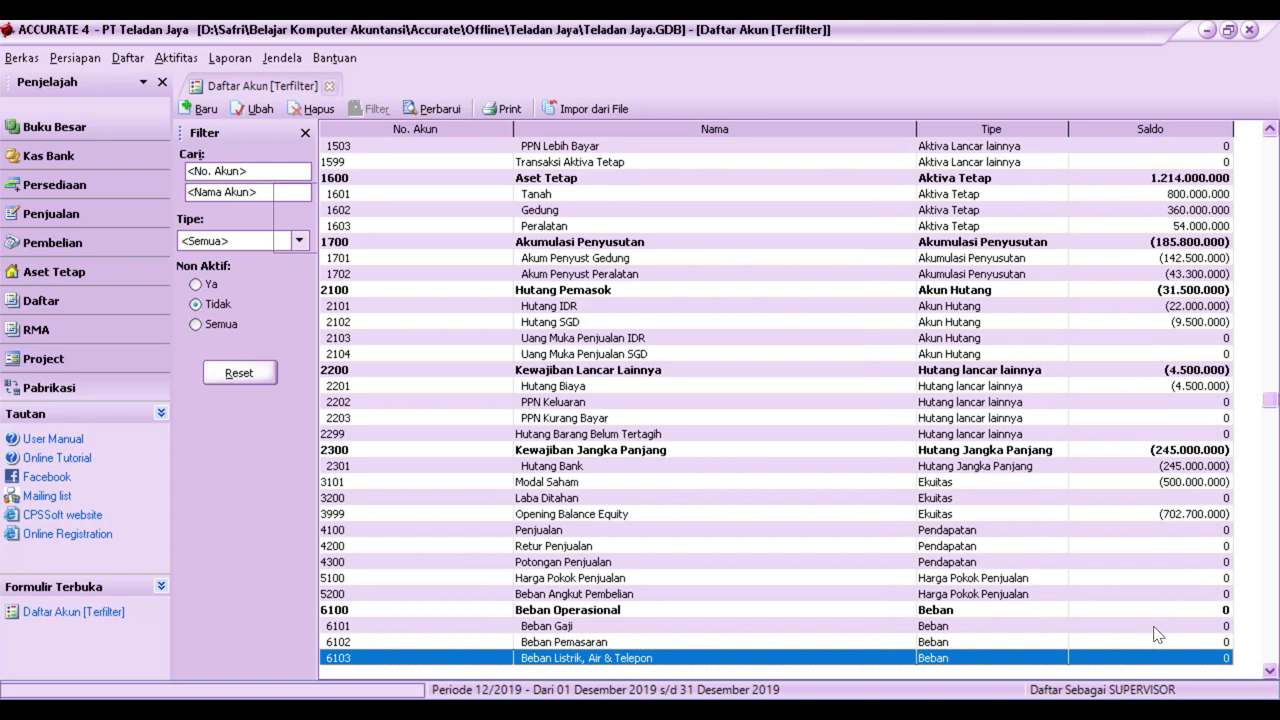
{"action": "left_click", "coordinate": [1208, 516]}
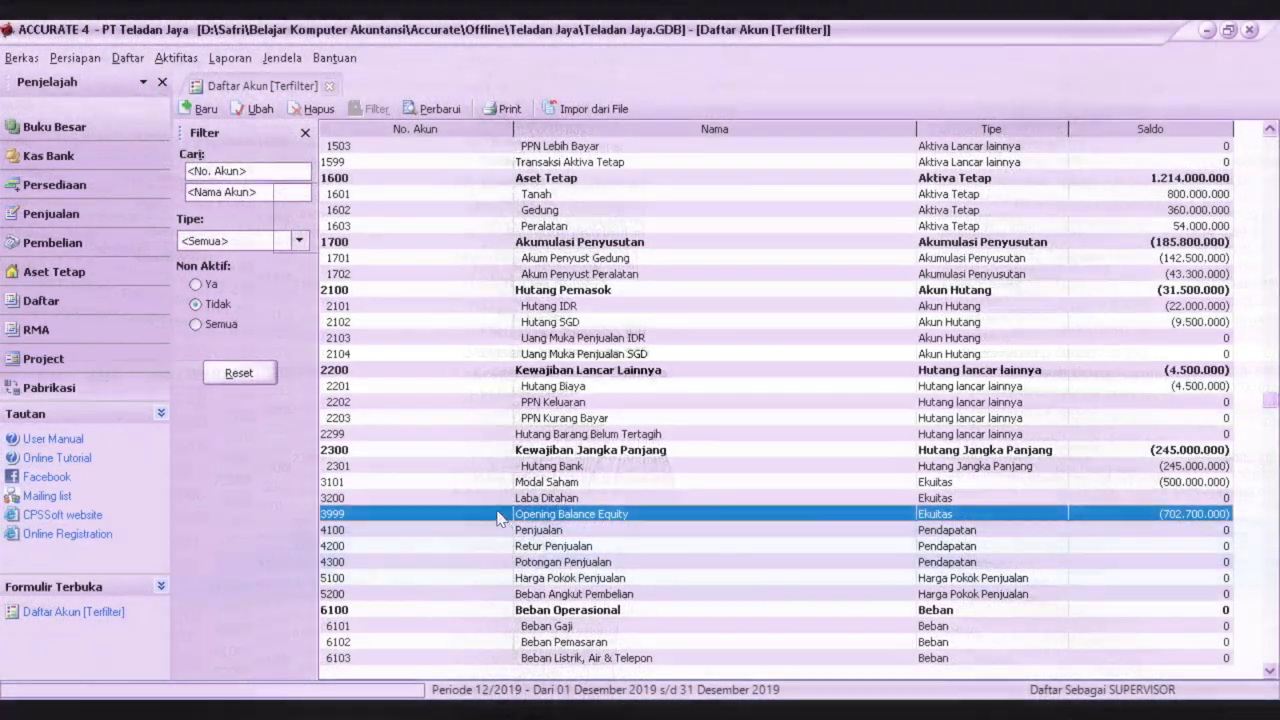
{"action": "left_click", "coordinate": [175, 58]}
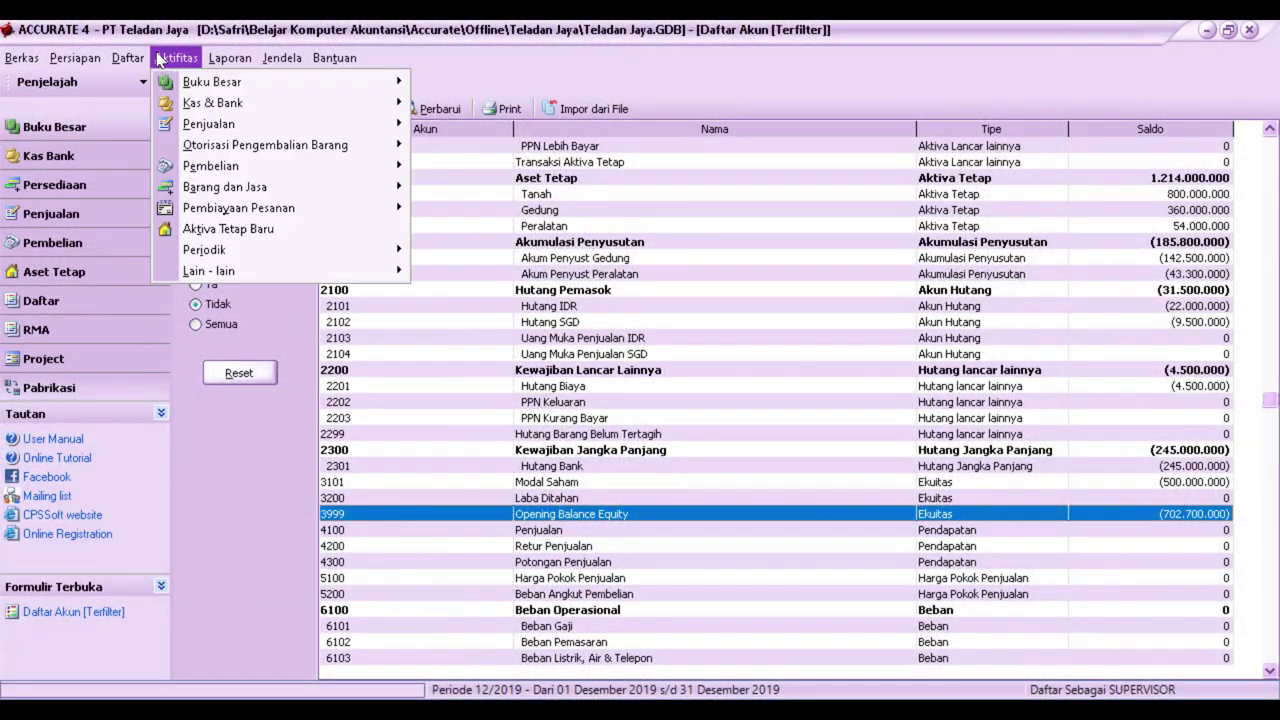
- Start a new general journal voucher dated 31/03/2018 described 'Opening Balance Laba ditahan'
{"action": "mouse_move", "coordinate": [240, 82]}
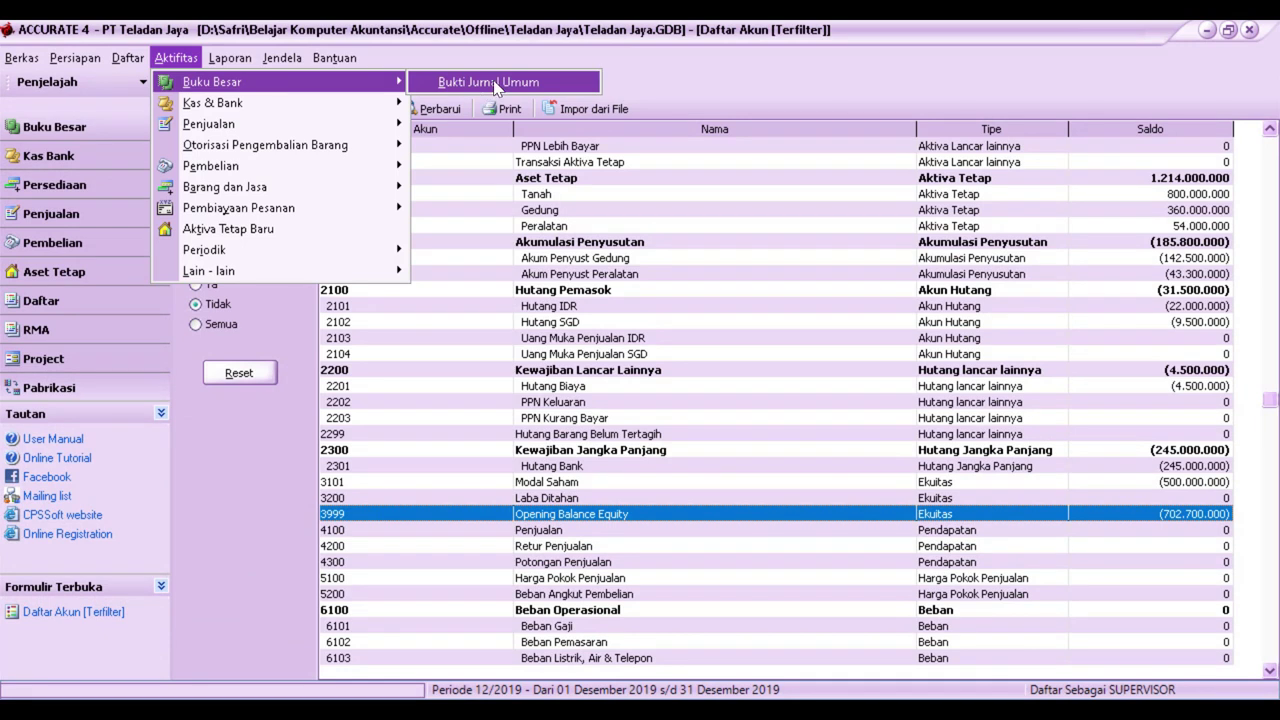
{"action": "left_click", "coordinate": [493, 84]}
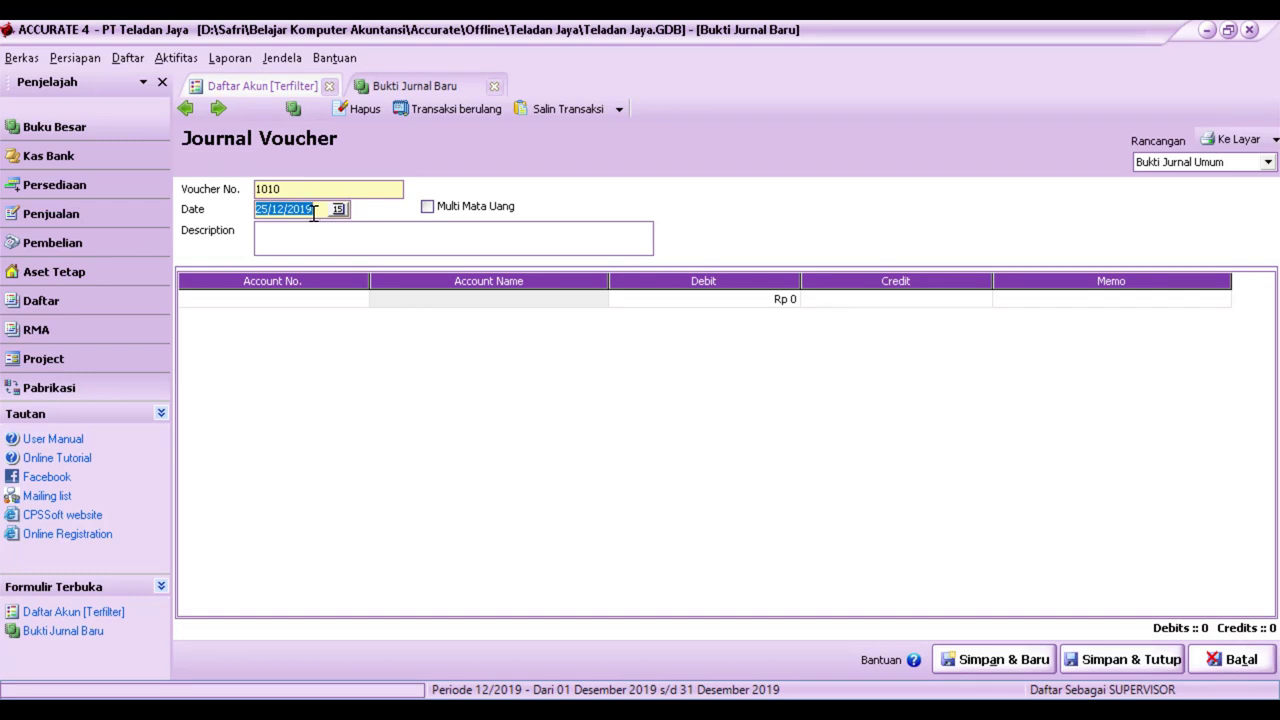
{"action": "type", "text": "31/03/2018"}
{"action": "key", "text": "Tab"}
{"action": "key", "text": "Tab"}
{"action": "type", "text": "Opening Balance"}
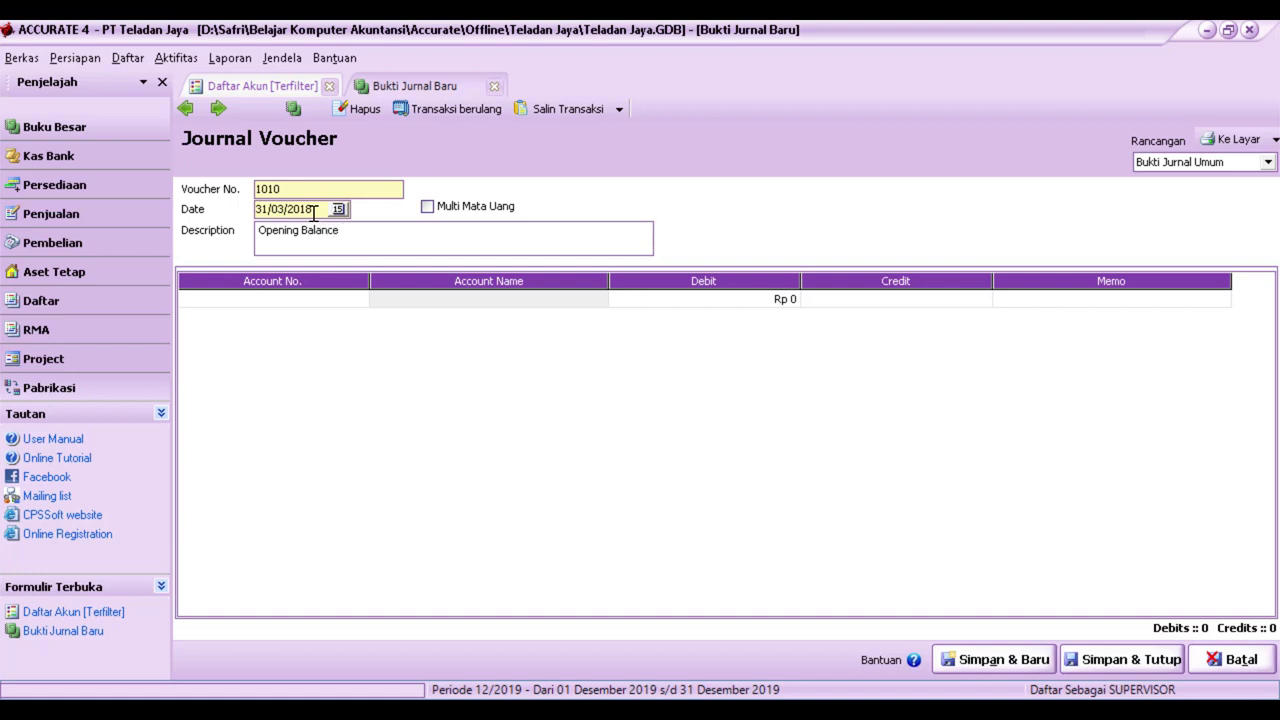
{"action": "type", "text": " Laba ditahan"}
- Debit Opening Balance Equity and credit Laba Ditahan for 702.700.000, then save the voucher
{"action": "left_click", "coordinate": [362, 299]}
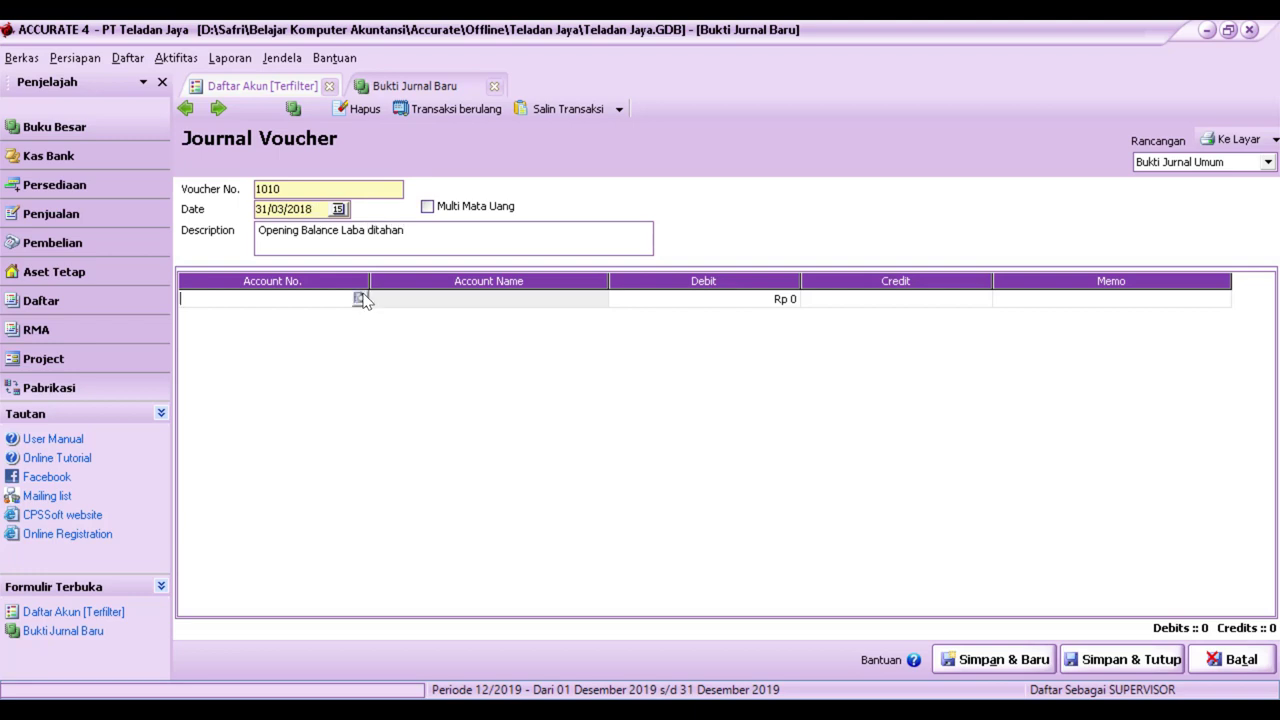
{"action": "left_click", "coordinate": [362, 299]}
{"action": "left_click", "coordinate": [688, 244]}
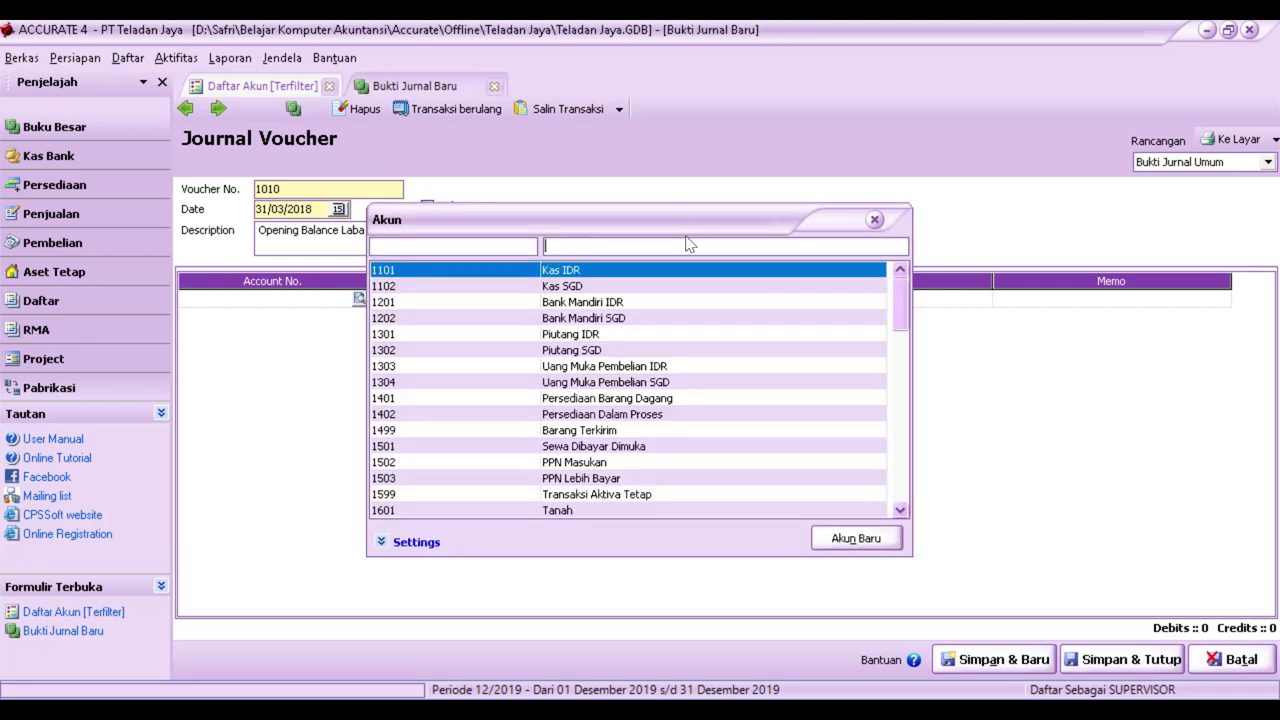
{"action": "type", "text": "ope"}
{"action": "key", "text": "Down"}
{"action": "key", "text": "Return"}
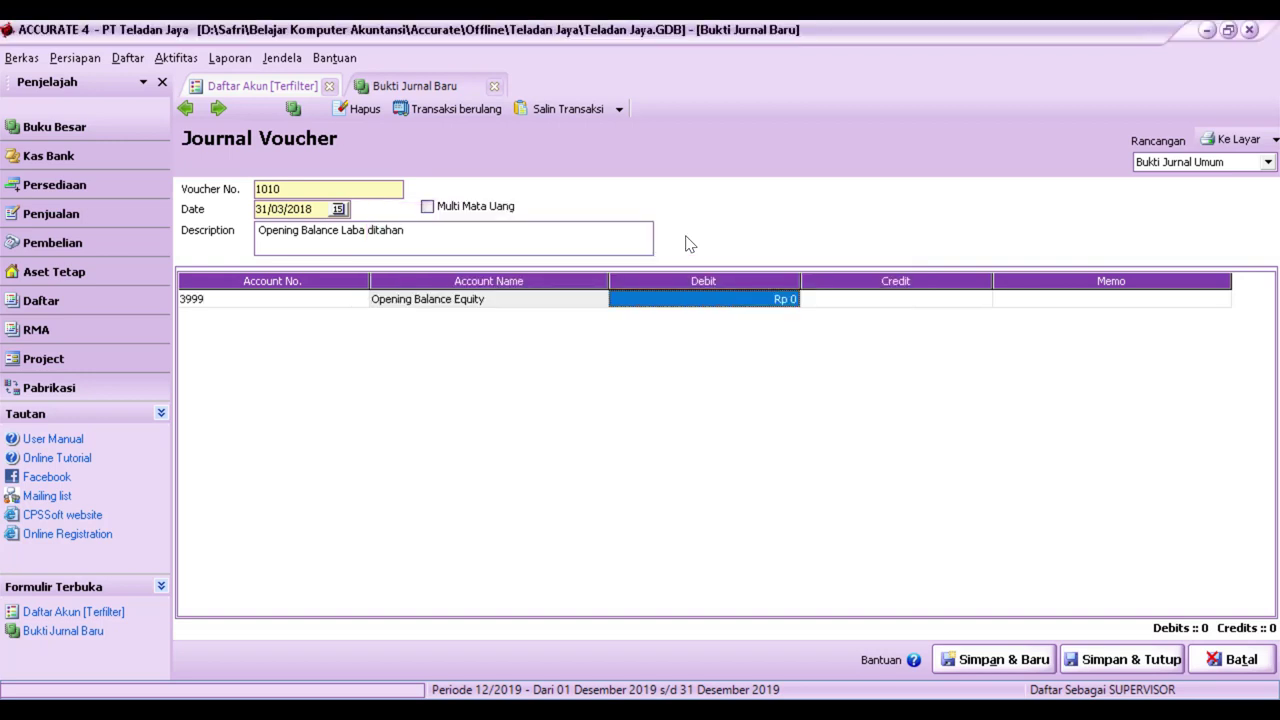
{"action": "type", "text": "702.700.000"}
{"action": "key", "text": "Tab"}
{"action": "key", "text": "Tab"}
{"action": "key", "text": "Tab"}
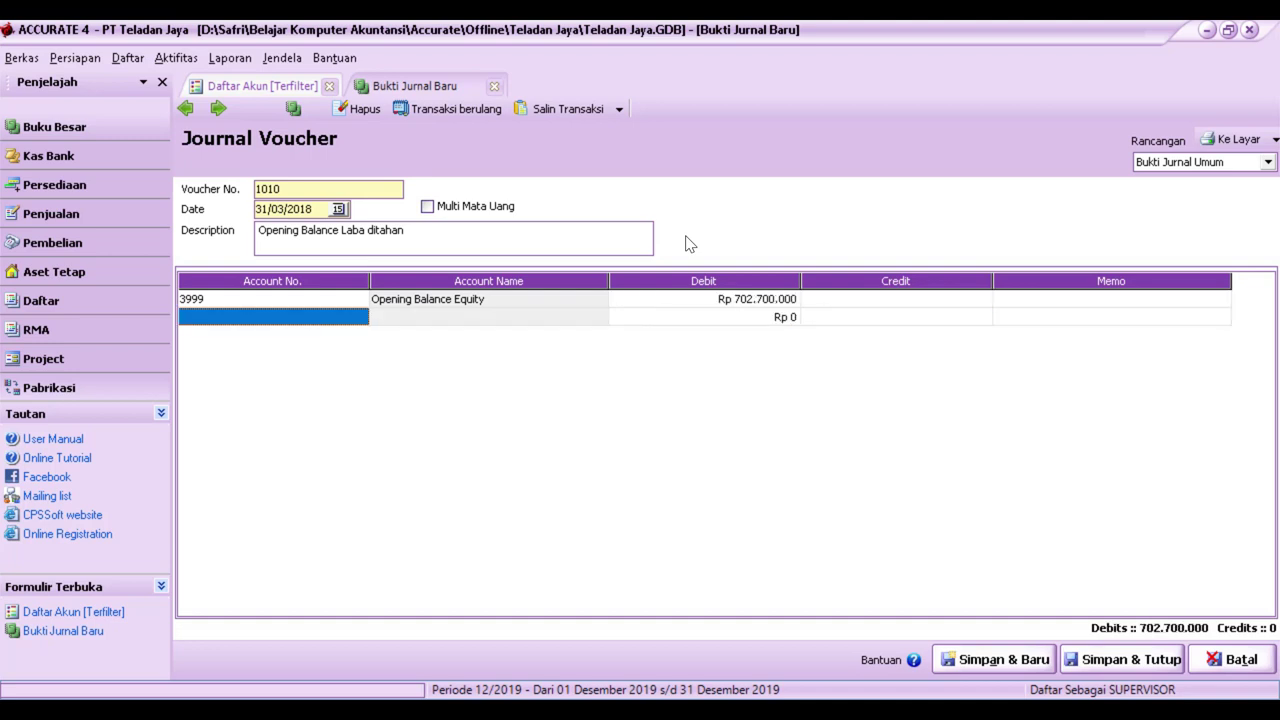
{"action": "type", "text": "l"}
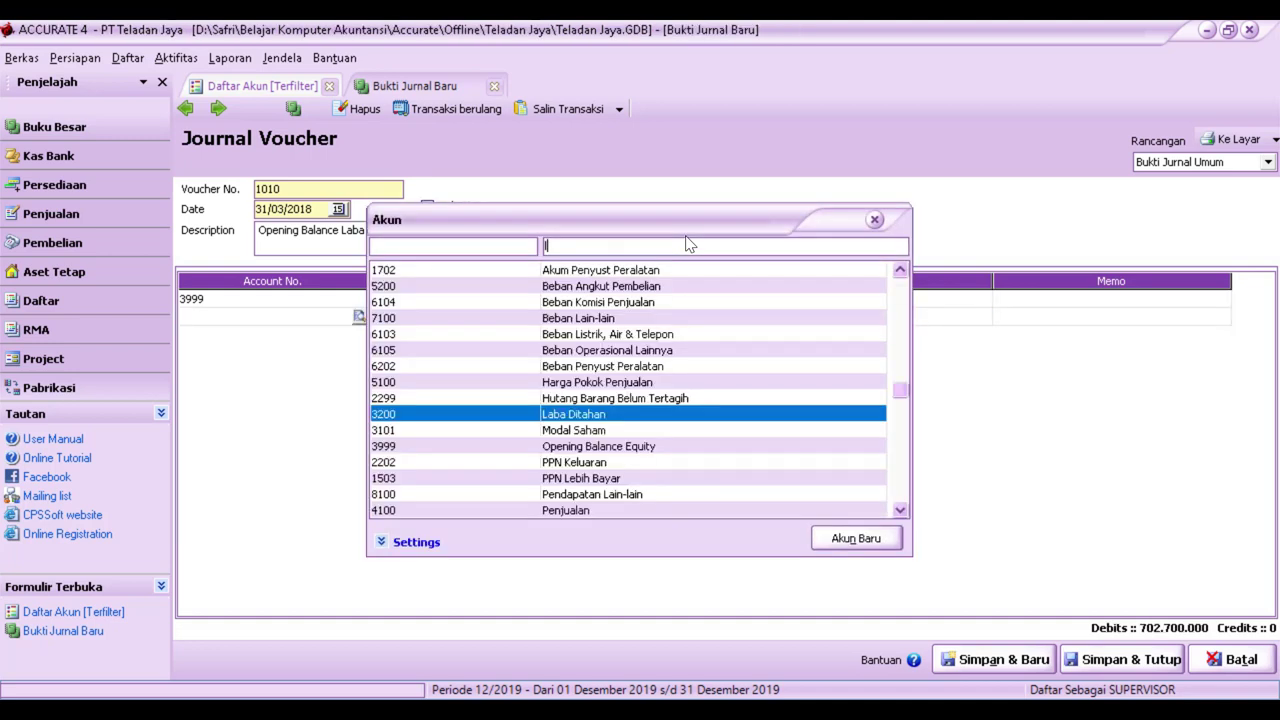
{"action": "key", "text": "Return"}
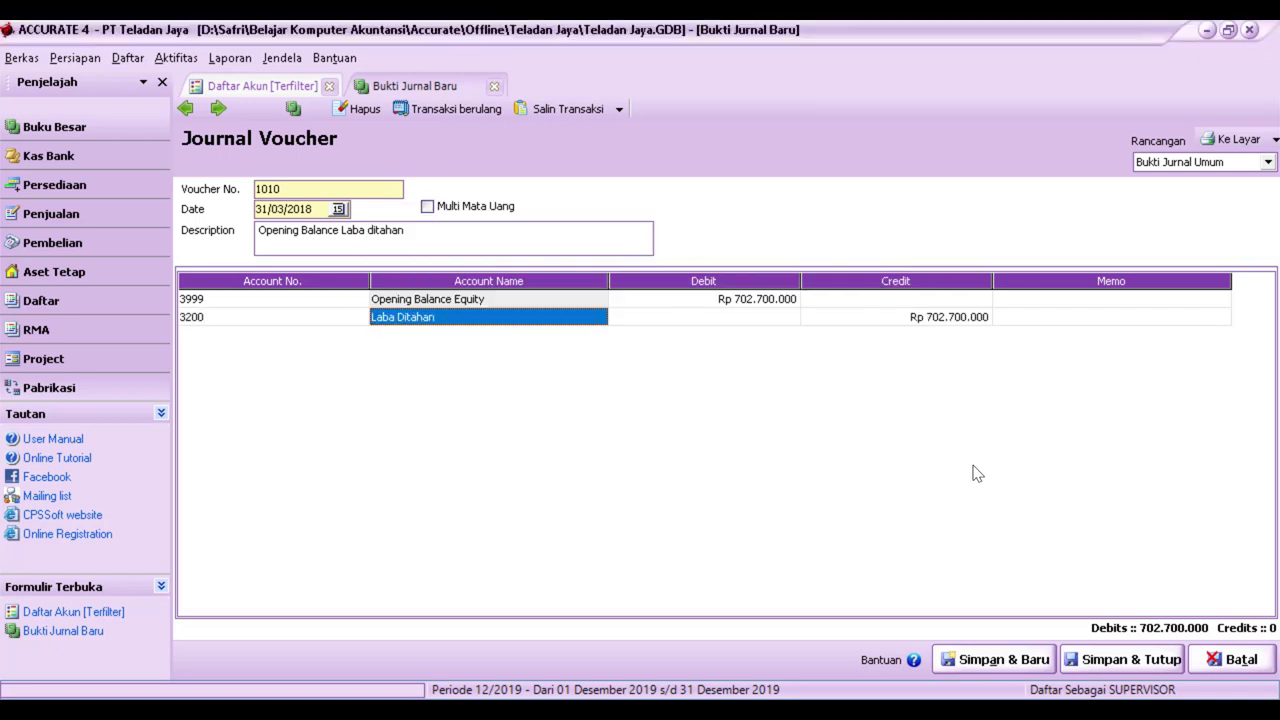
{"action": "left_click", "coordinate": [1108, 658]}
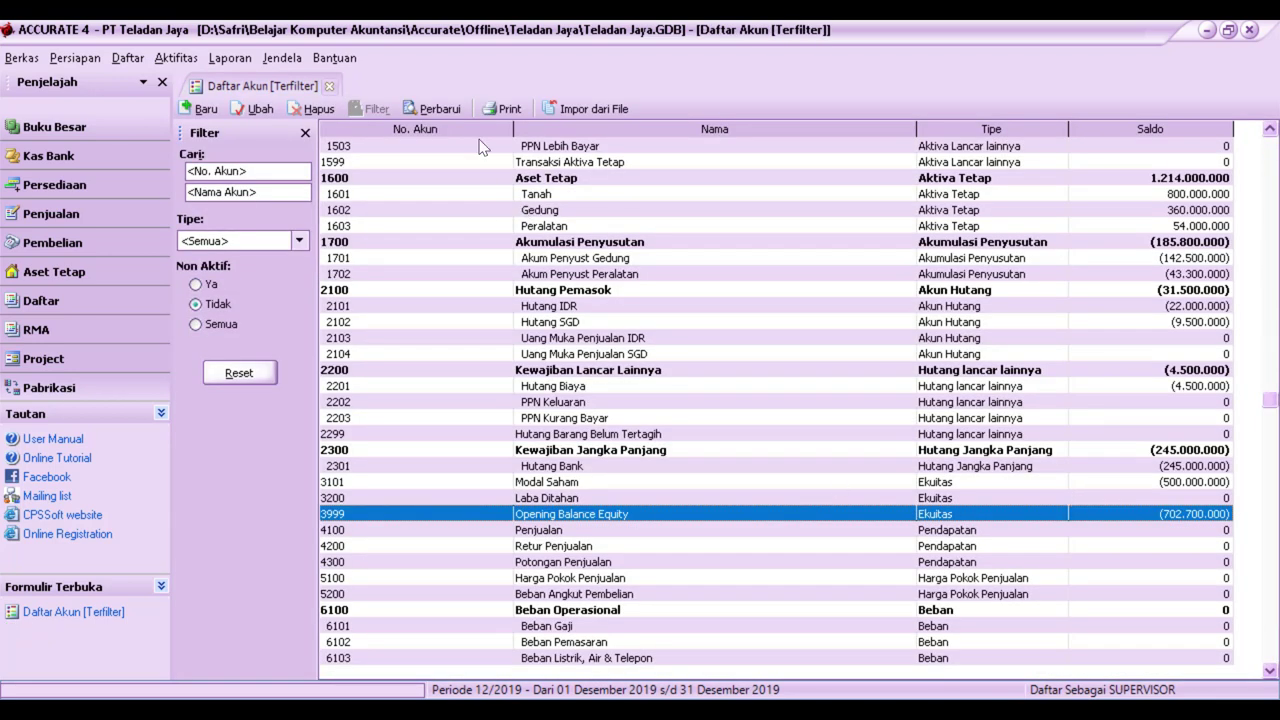
- Refresh the account list and check the Laba Ditahan and Kewajiban Jangka Panjang balances
{"action": "left_click", "coordinate": [432, 108]}
{"action": "left_click", "coordinate": [1098, 387]}
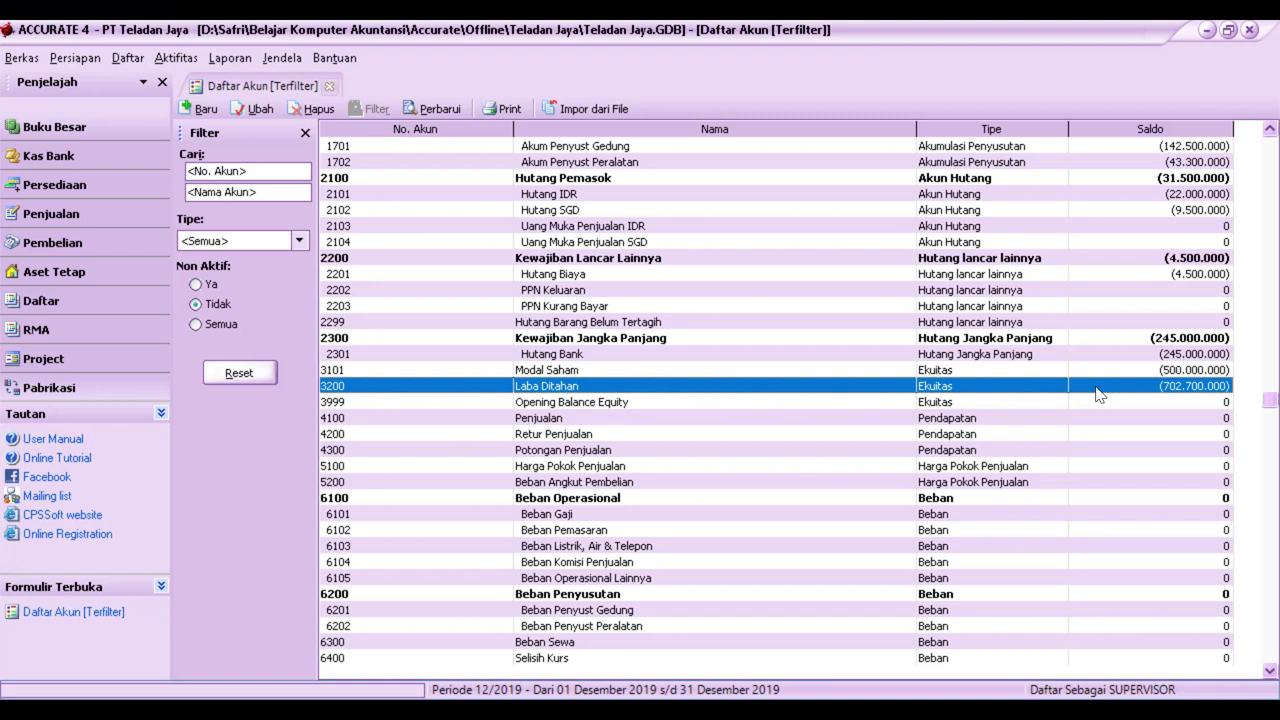
{"action": "left_click", "coordinate": [905, 418]}
{"action": "left_click", "coordinate": [652, 340]}
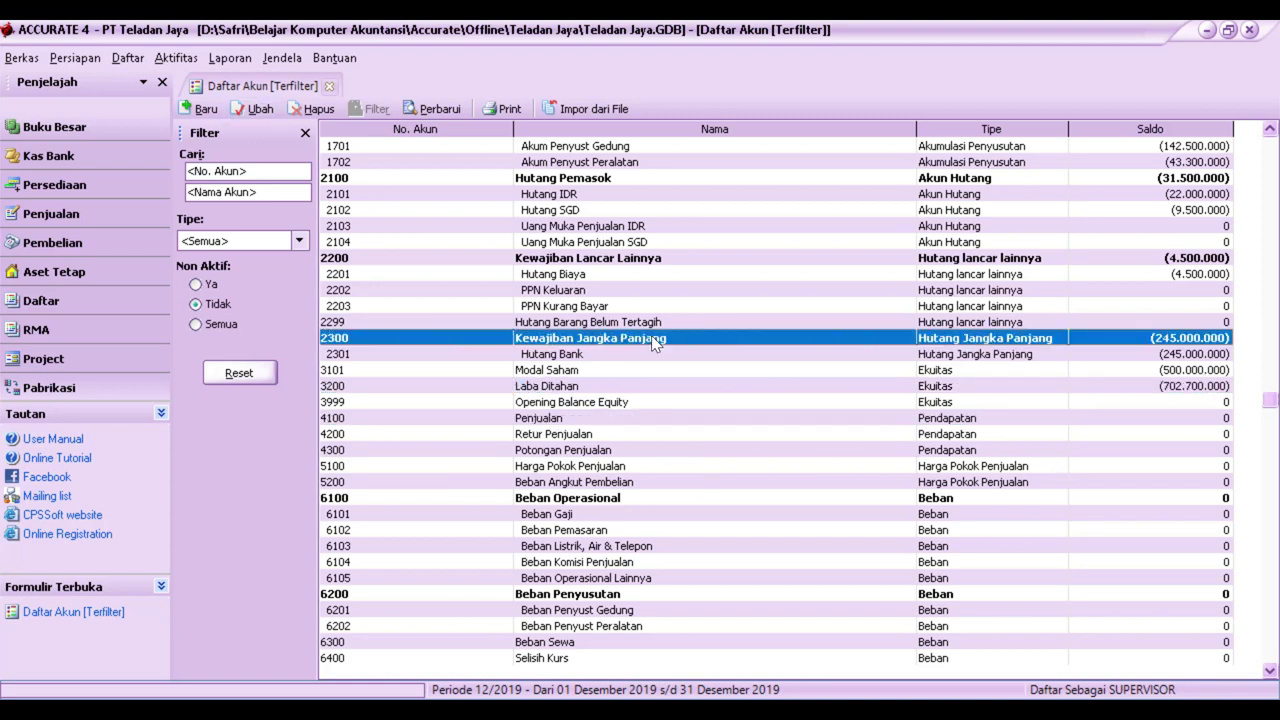
- Generate the Neraca Saldo (Klasik) trial balance as at 31/03/2018
{"action": "left_click", "coordinate": [230, 58]}
{"action": "left_click", "coordinate": [253, 83]}
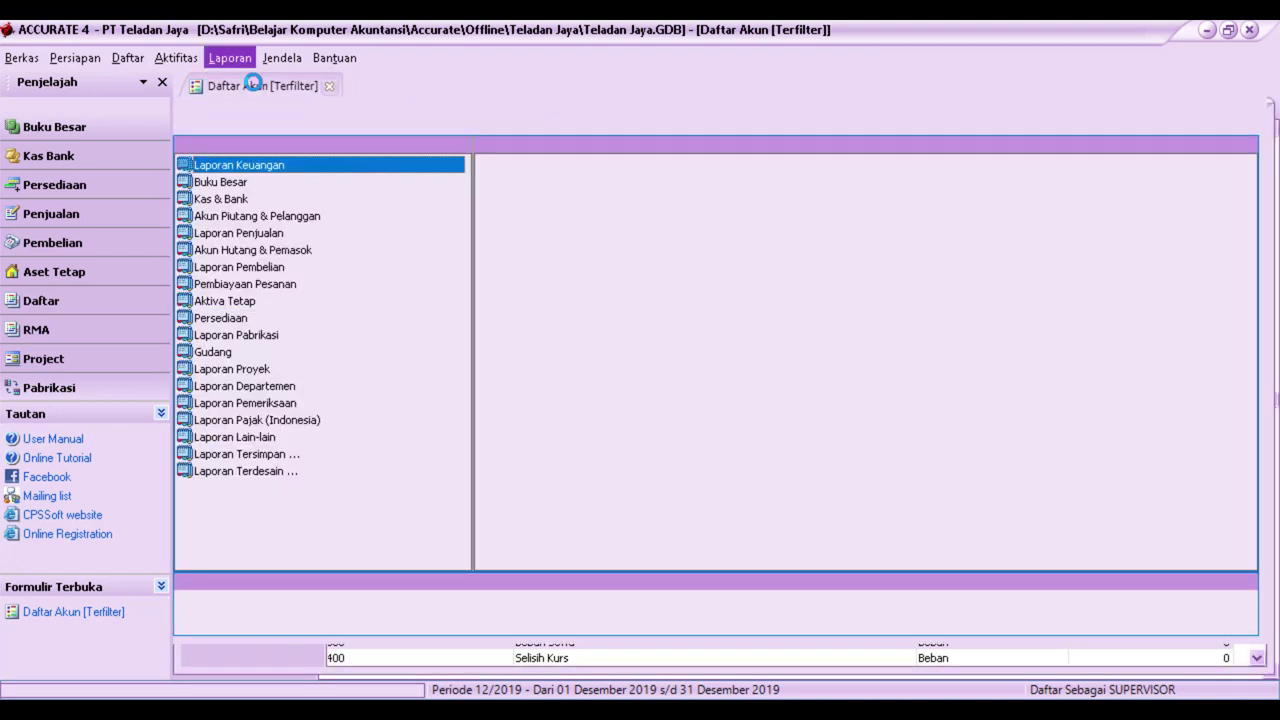
{"action": "left_click", "coordinate": [282, 183]}
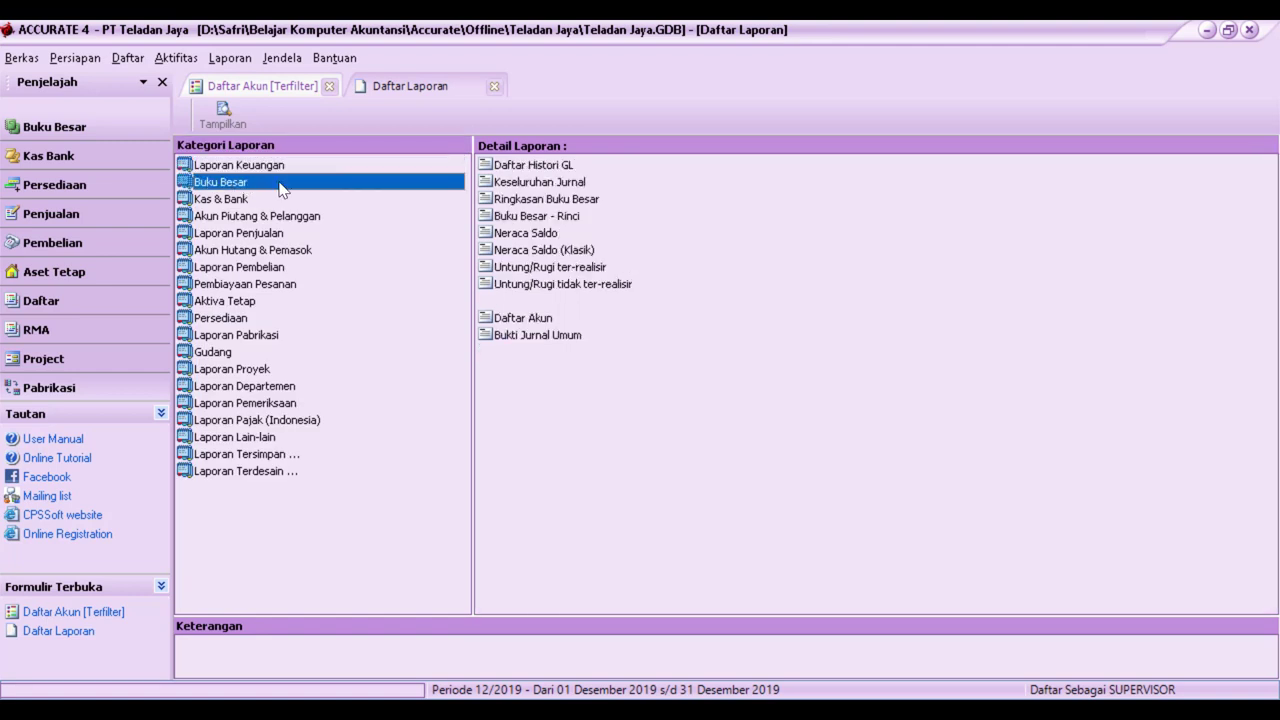
{"action": "left_click", "coordinate": [543, 250]}
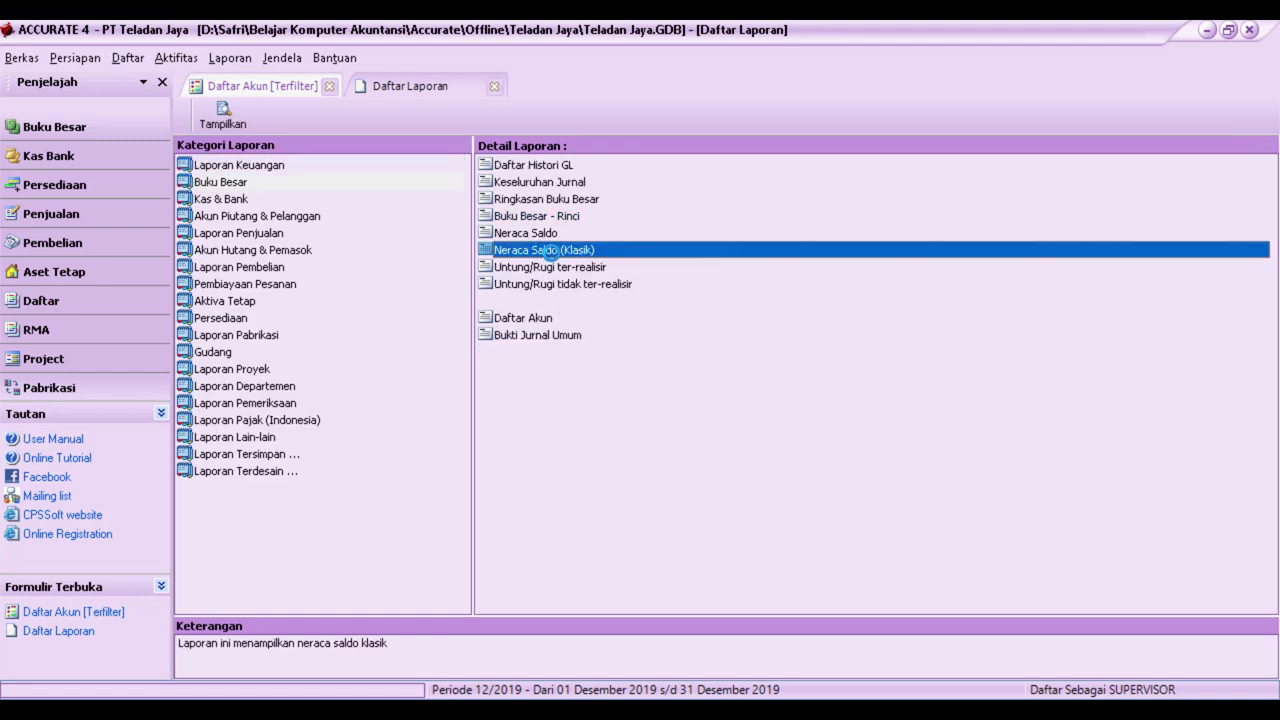
{"action": "double_click", "coordinate": [548, 251]}
{"action": "type", "text": "31/03/2018"}
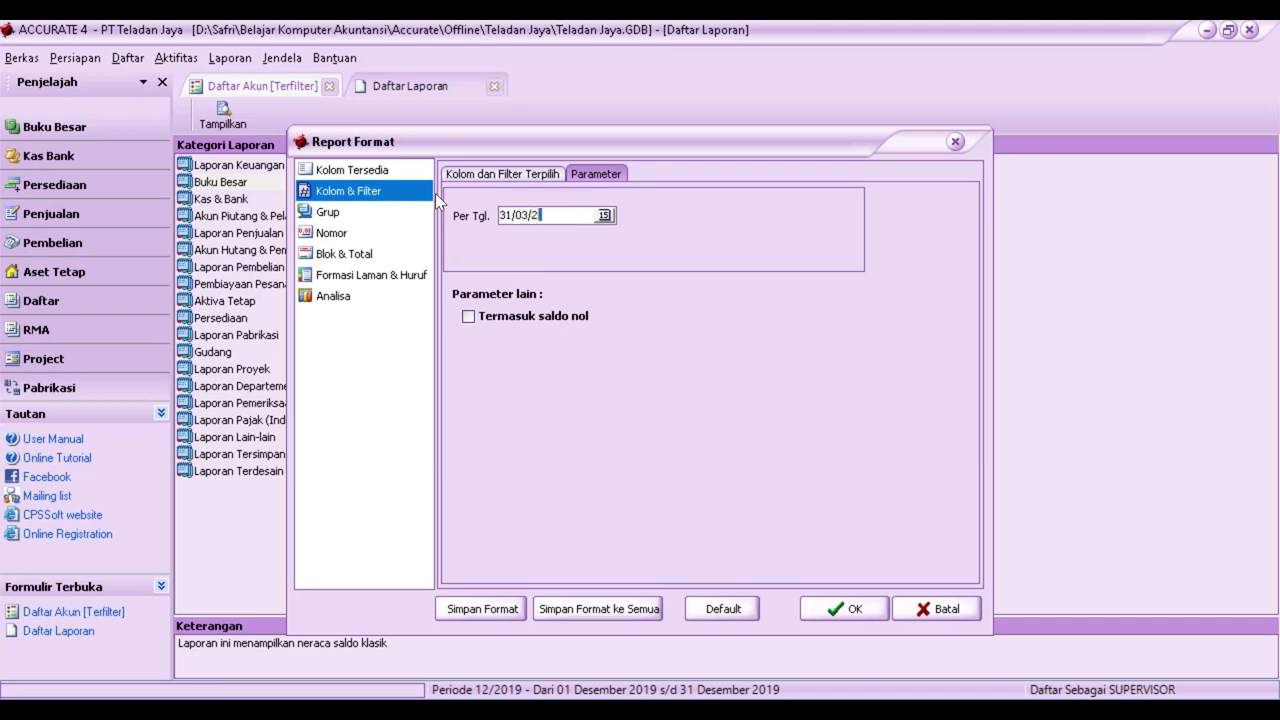
{"action": "left_click", "coordinate": [845, 608]}
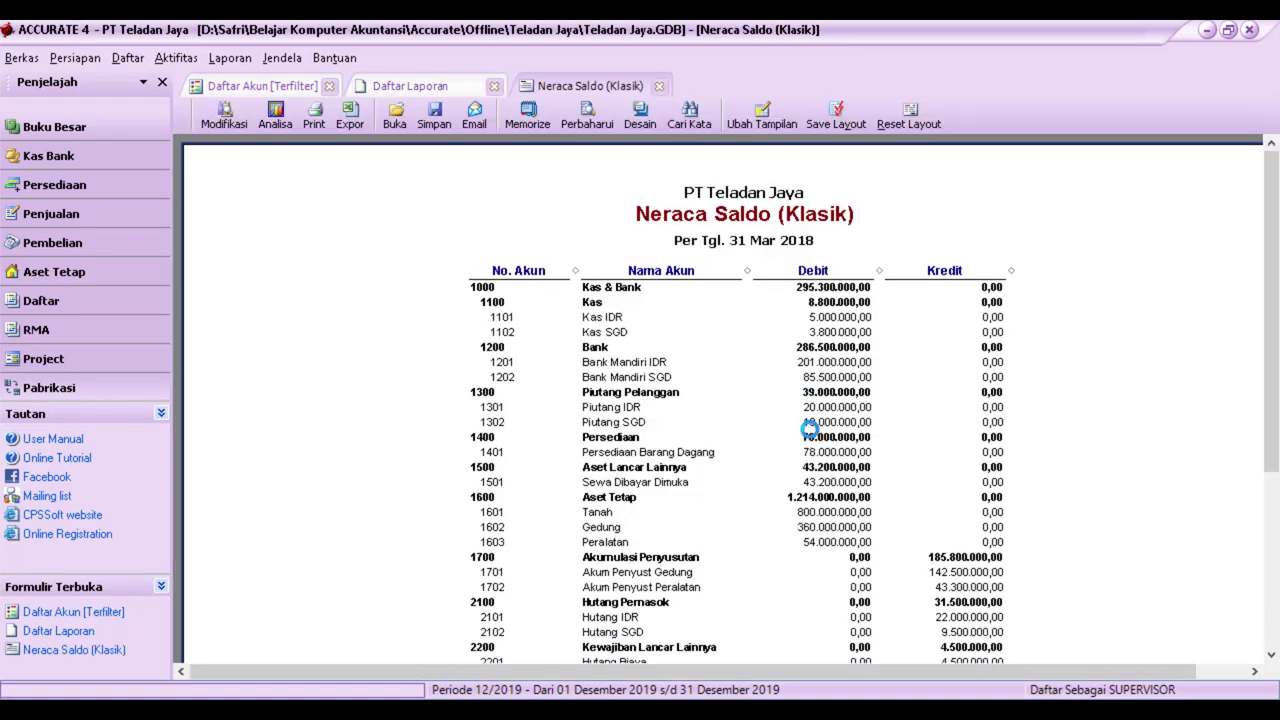
{"action": "scroll", "coordinate": [810, 428], "scroll_direction": "down", "scroll_amount": 5}
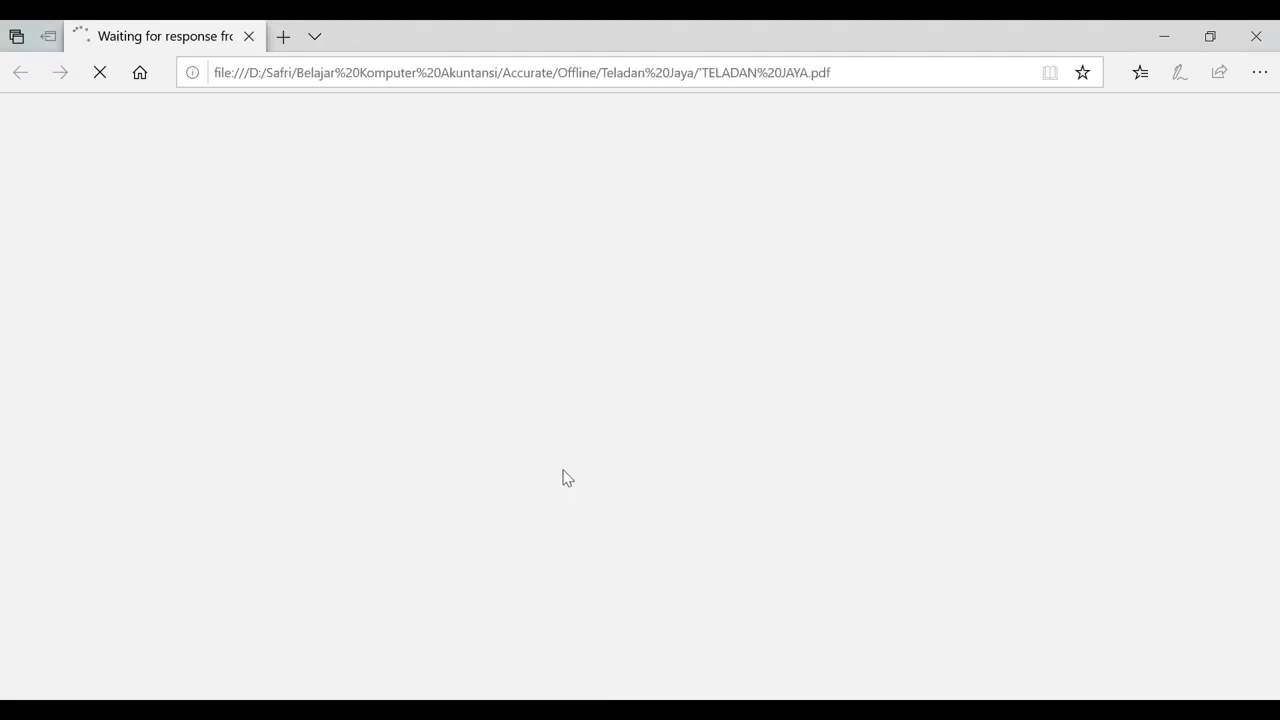